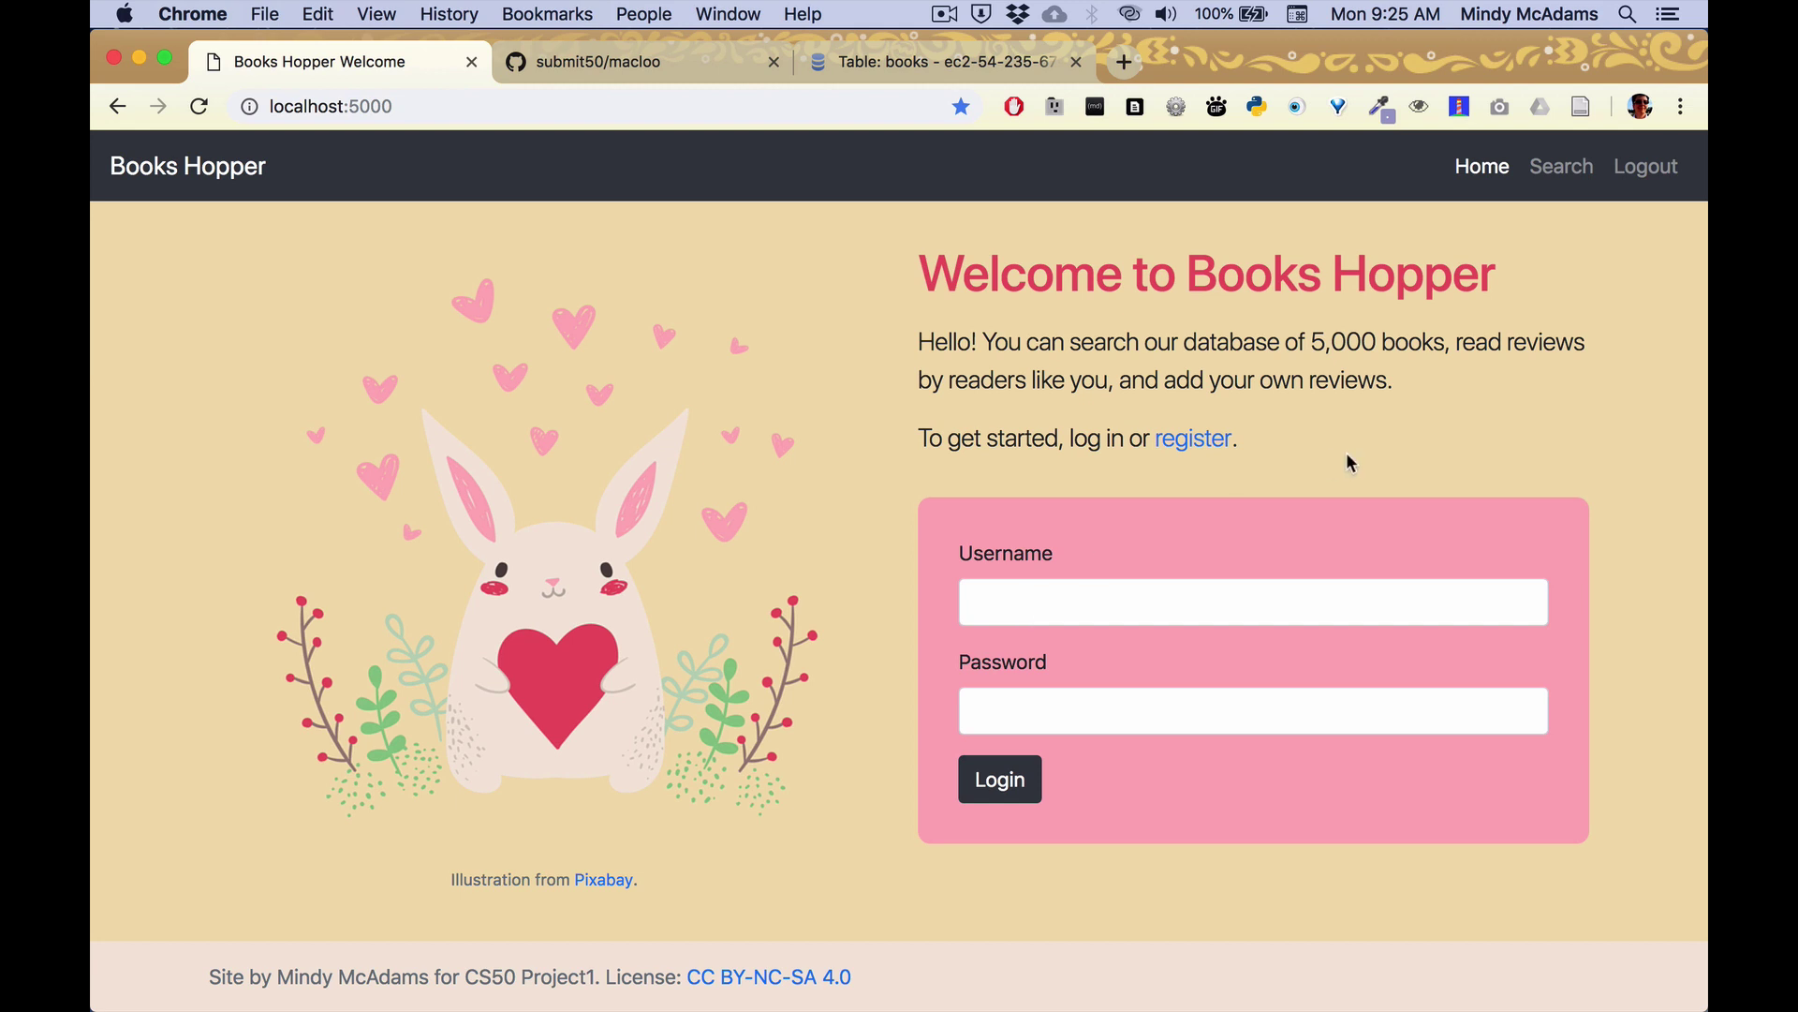
Try the search while logged out, then return to the welcome page and log in with a username and password.
left_click(1571, 172)
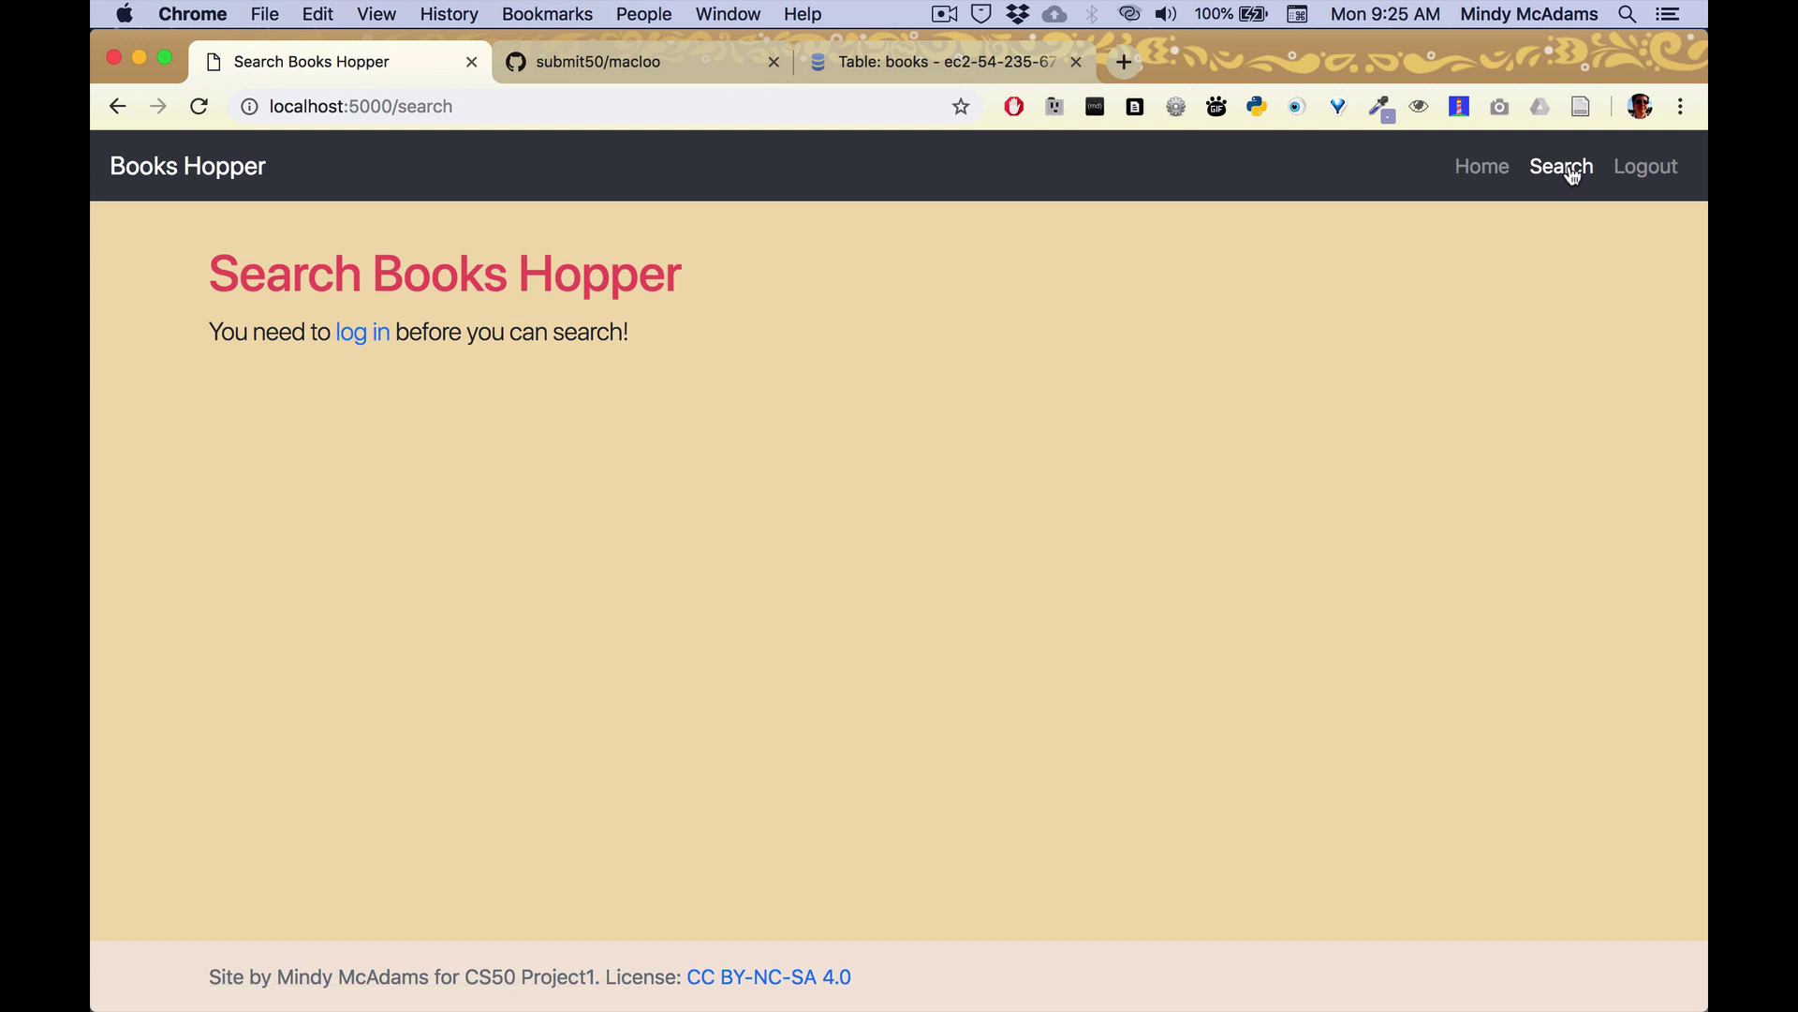
left_click(1487, 173)
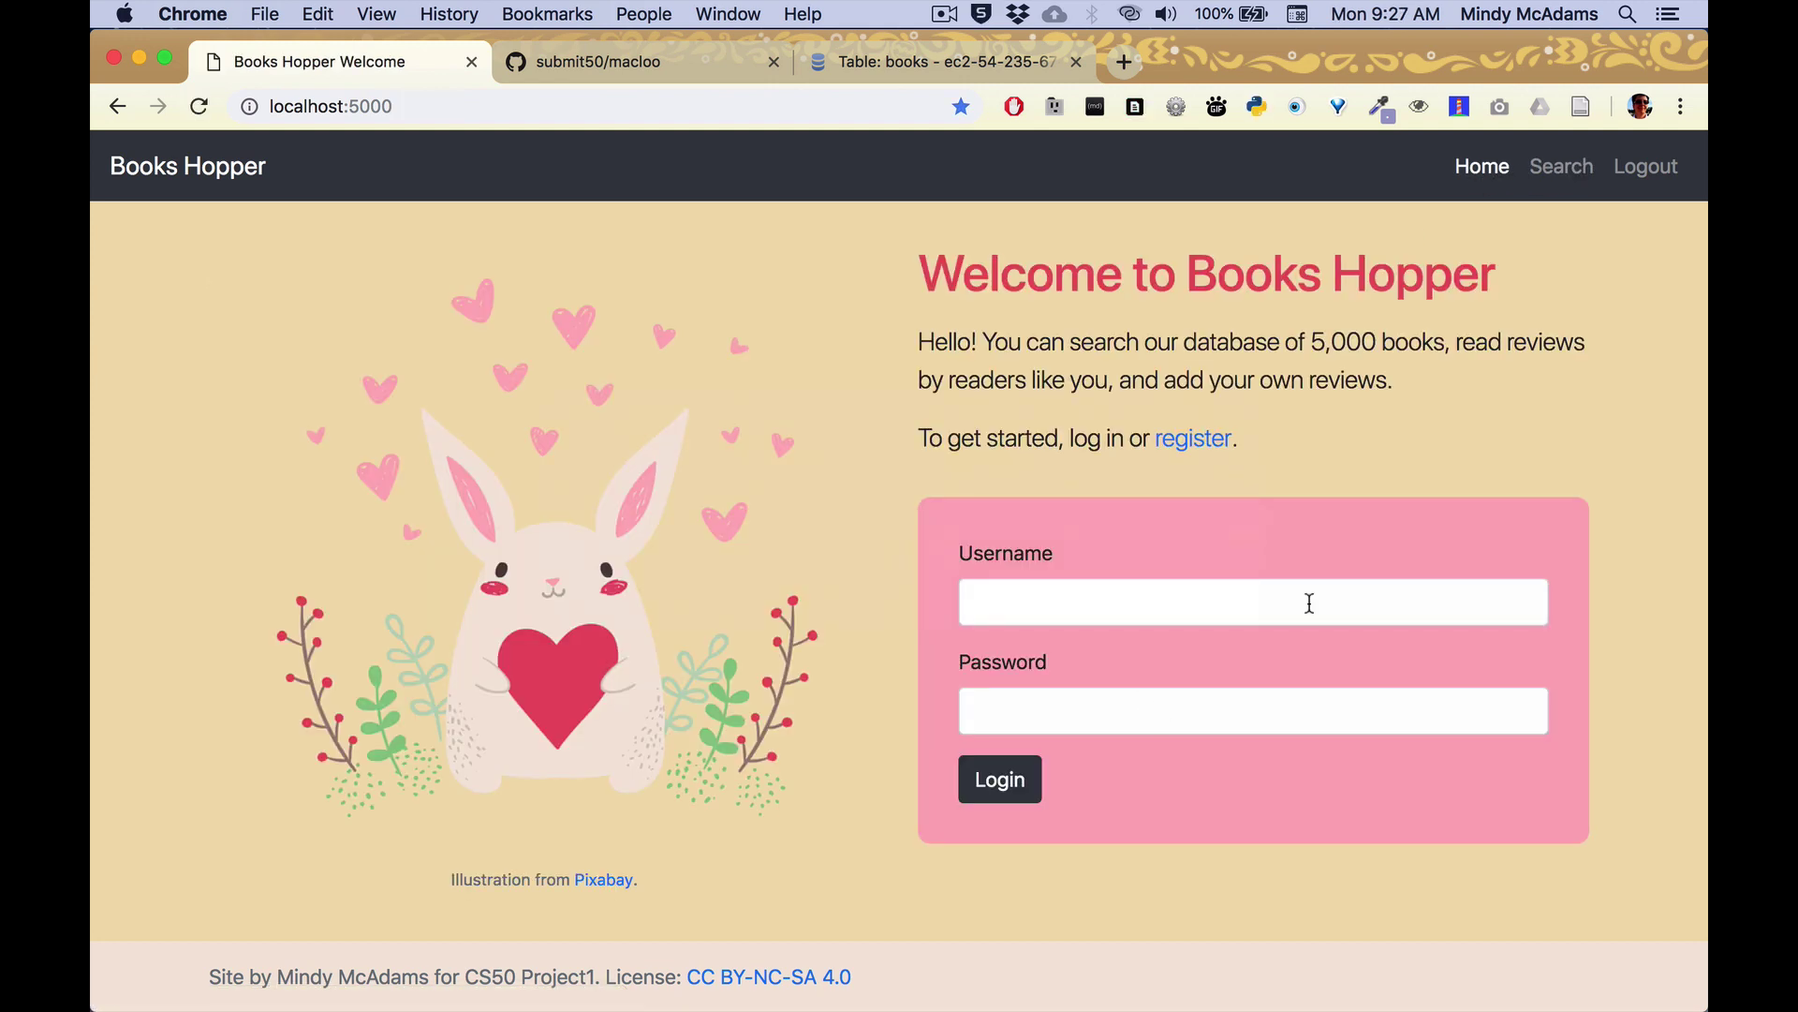
left_click(1309, 604)
type("mindy")
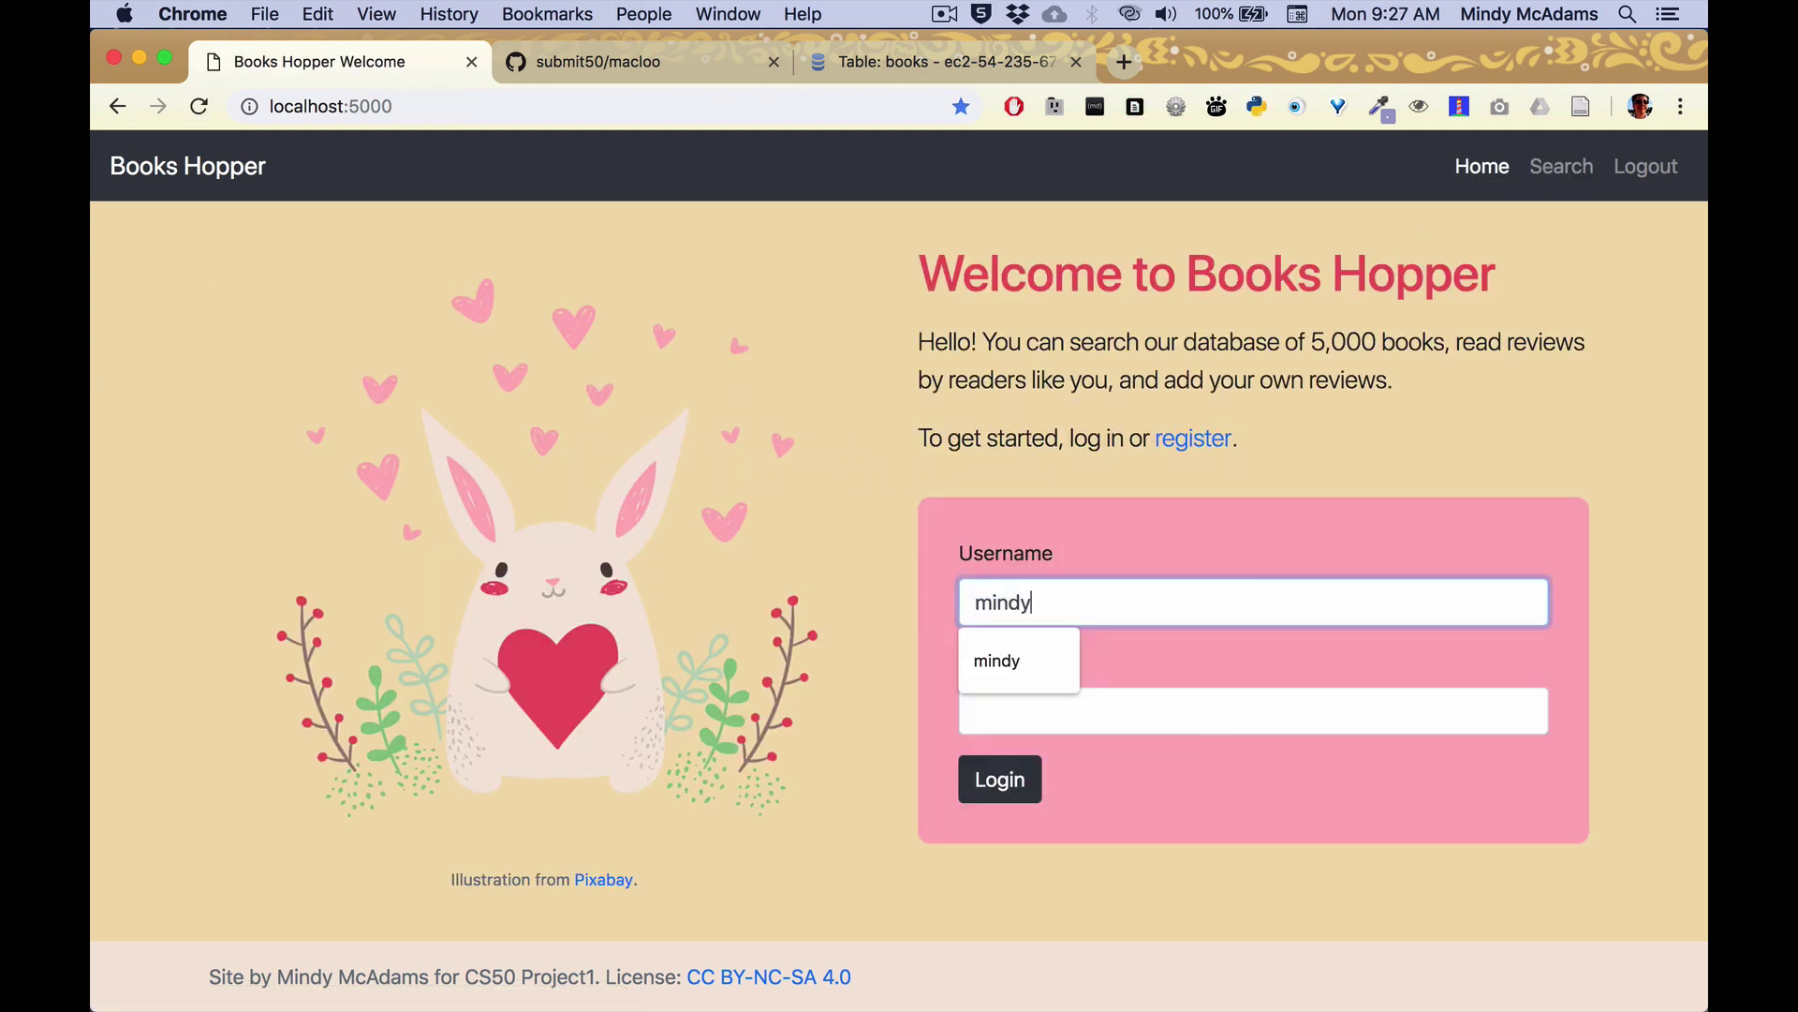
left_click(1253, 710)
type("*****")
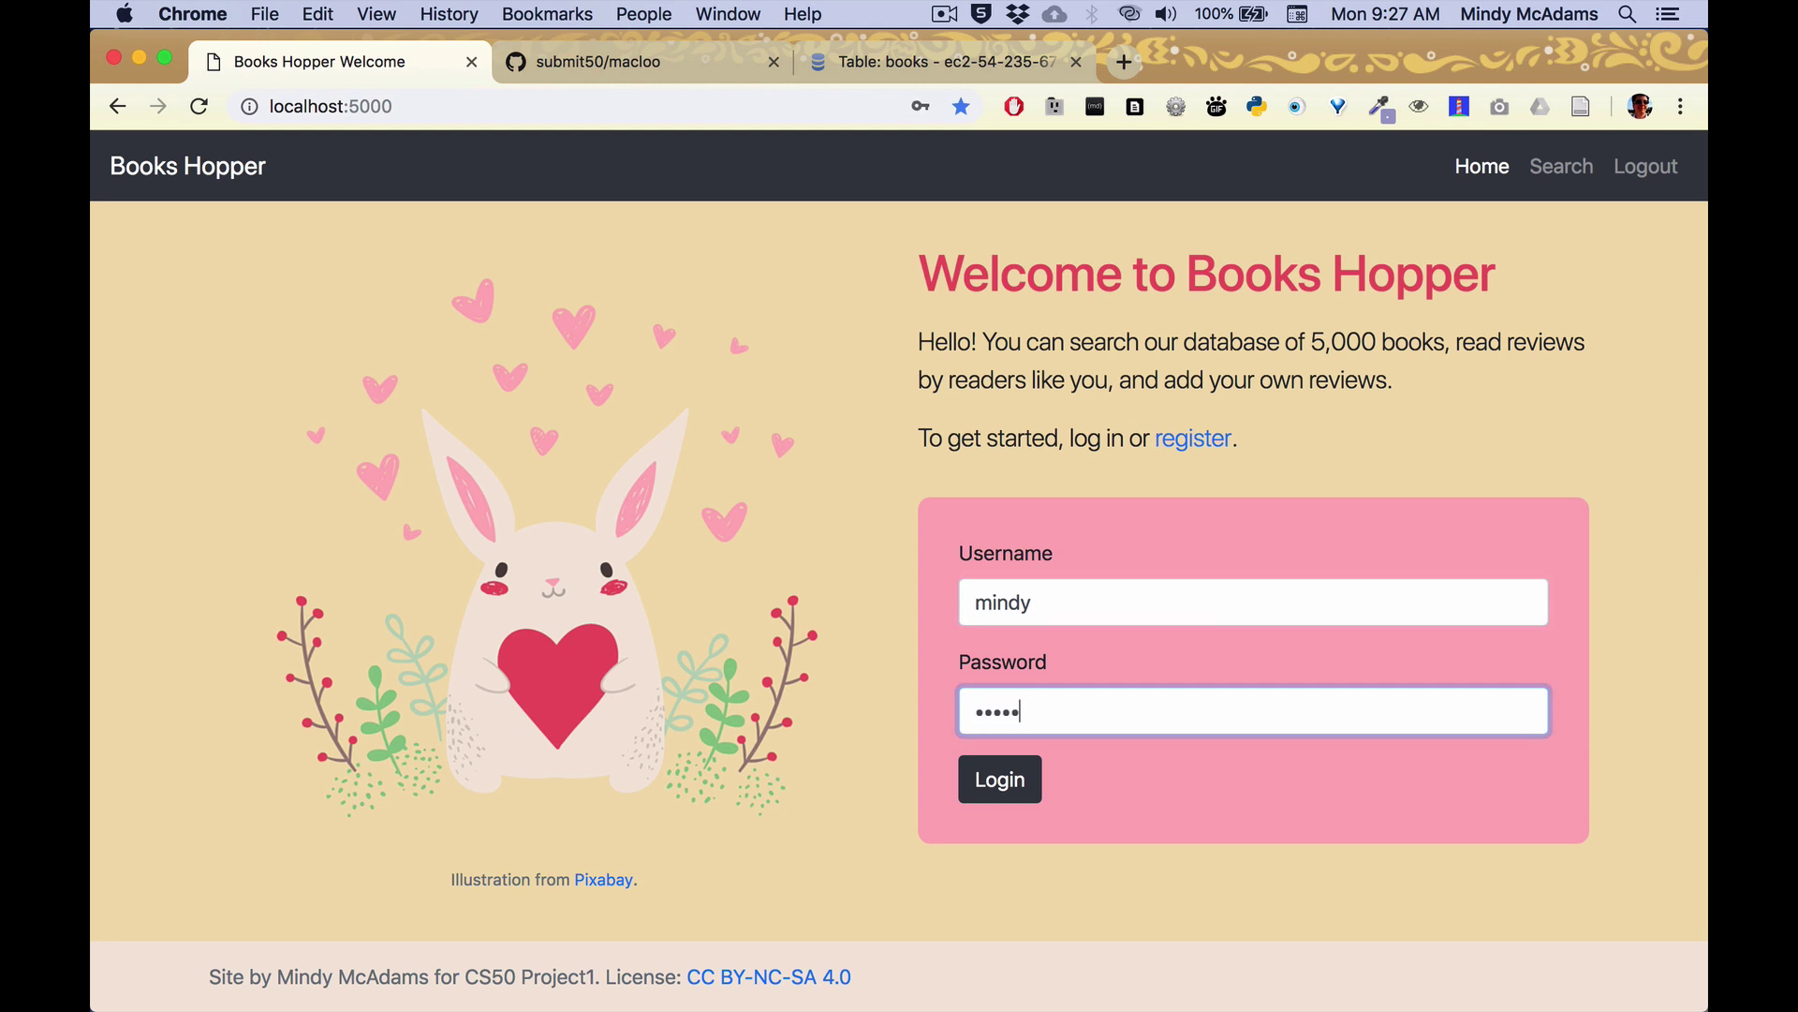
left_click(1024, 783)
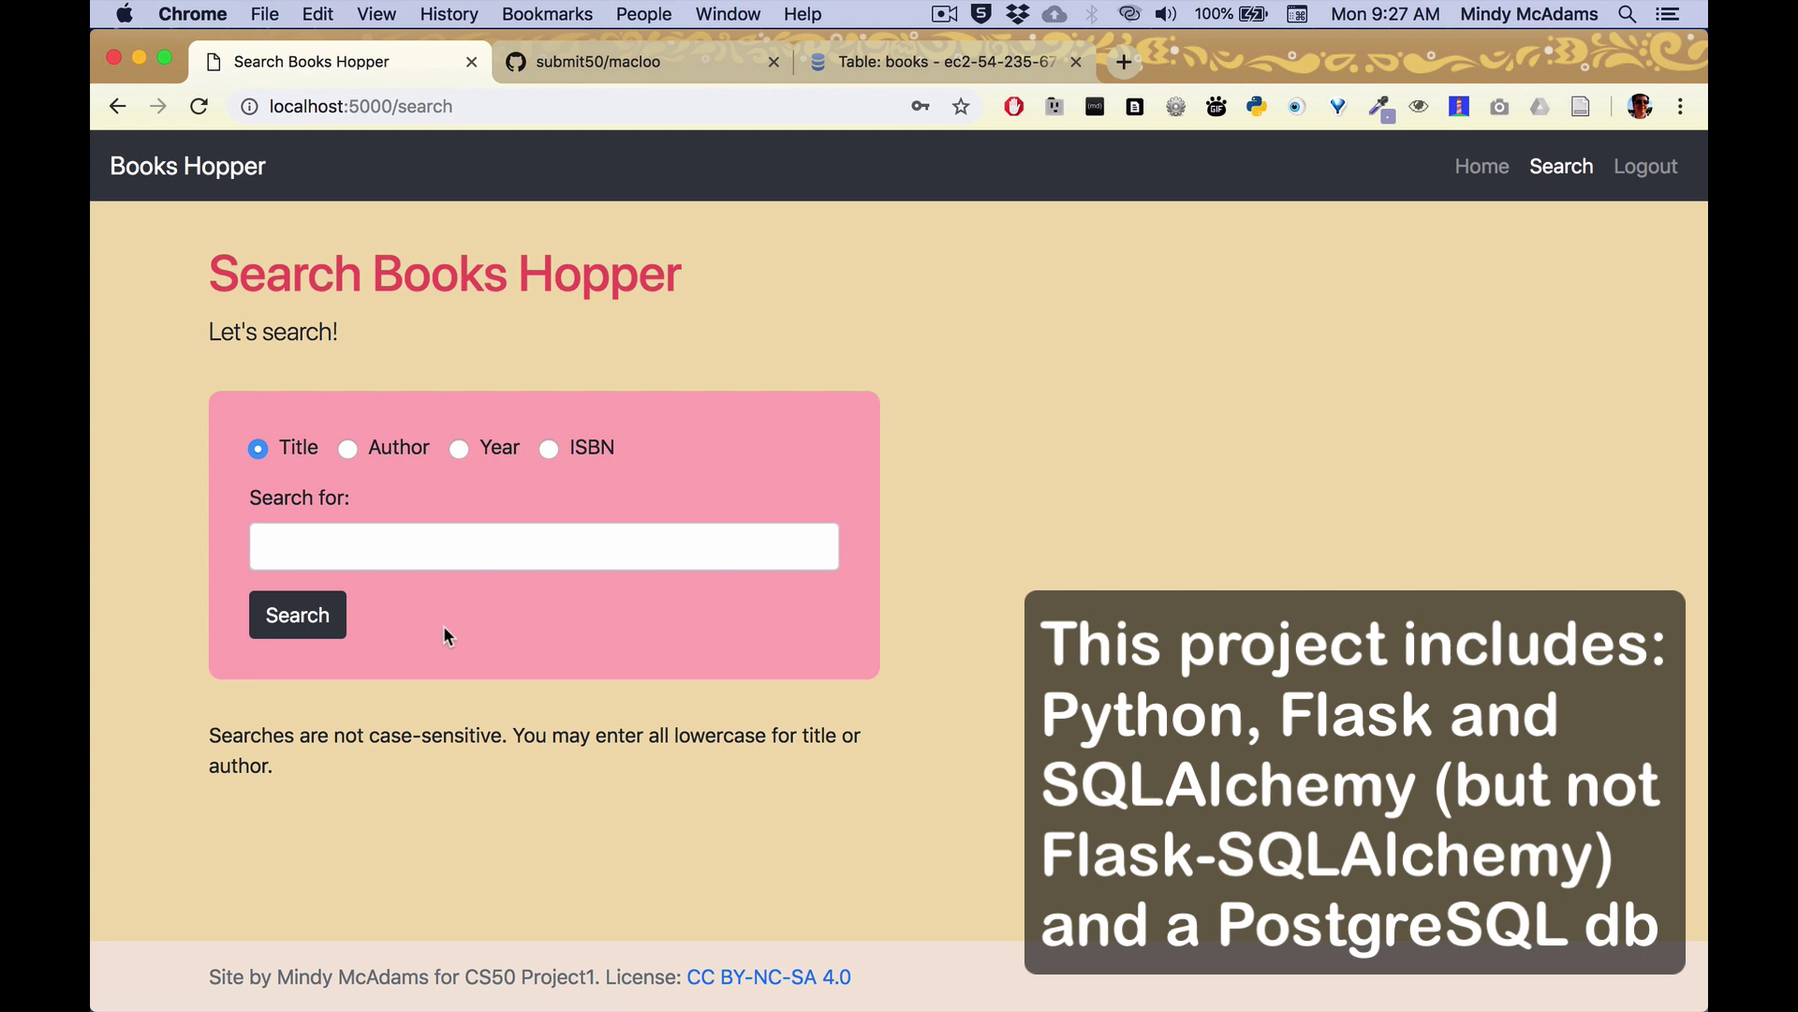
Cycle through the Author, Year and ISBN options, then search titles for 'bluest'.
left_click(346, 450)
left_click(458, 448)
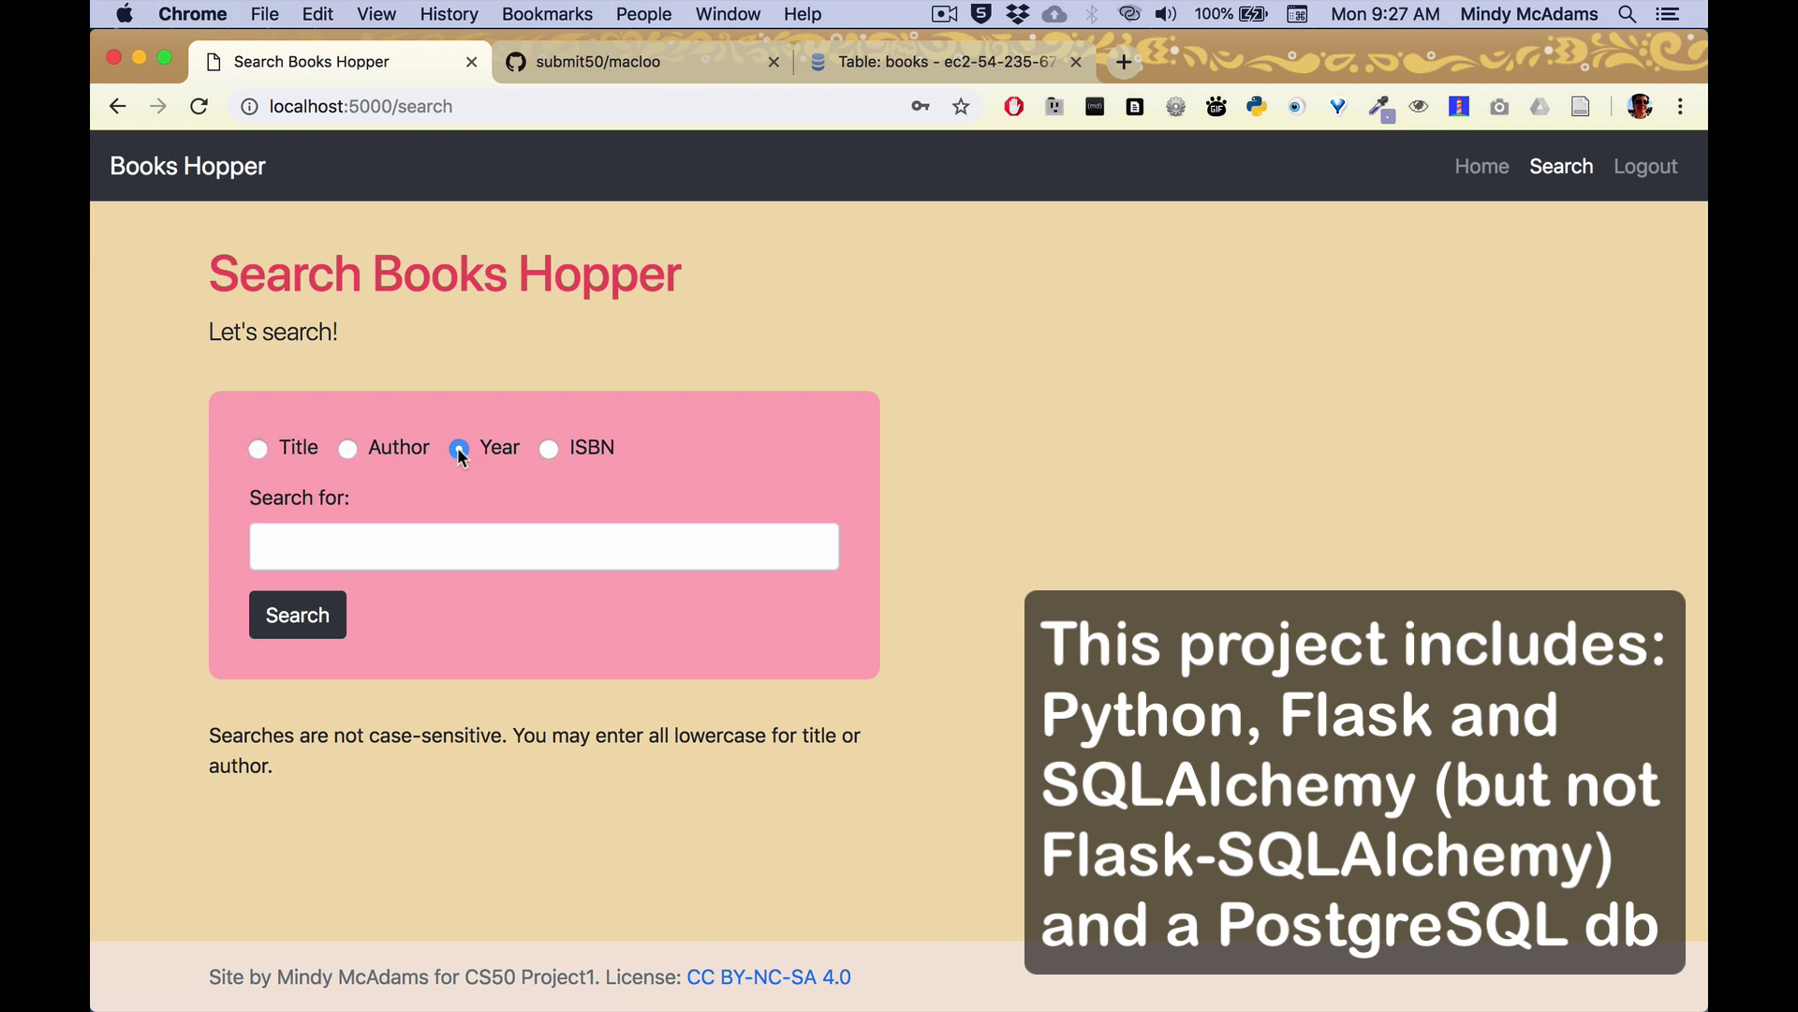
left_click(550, 450)
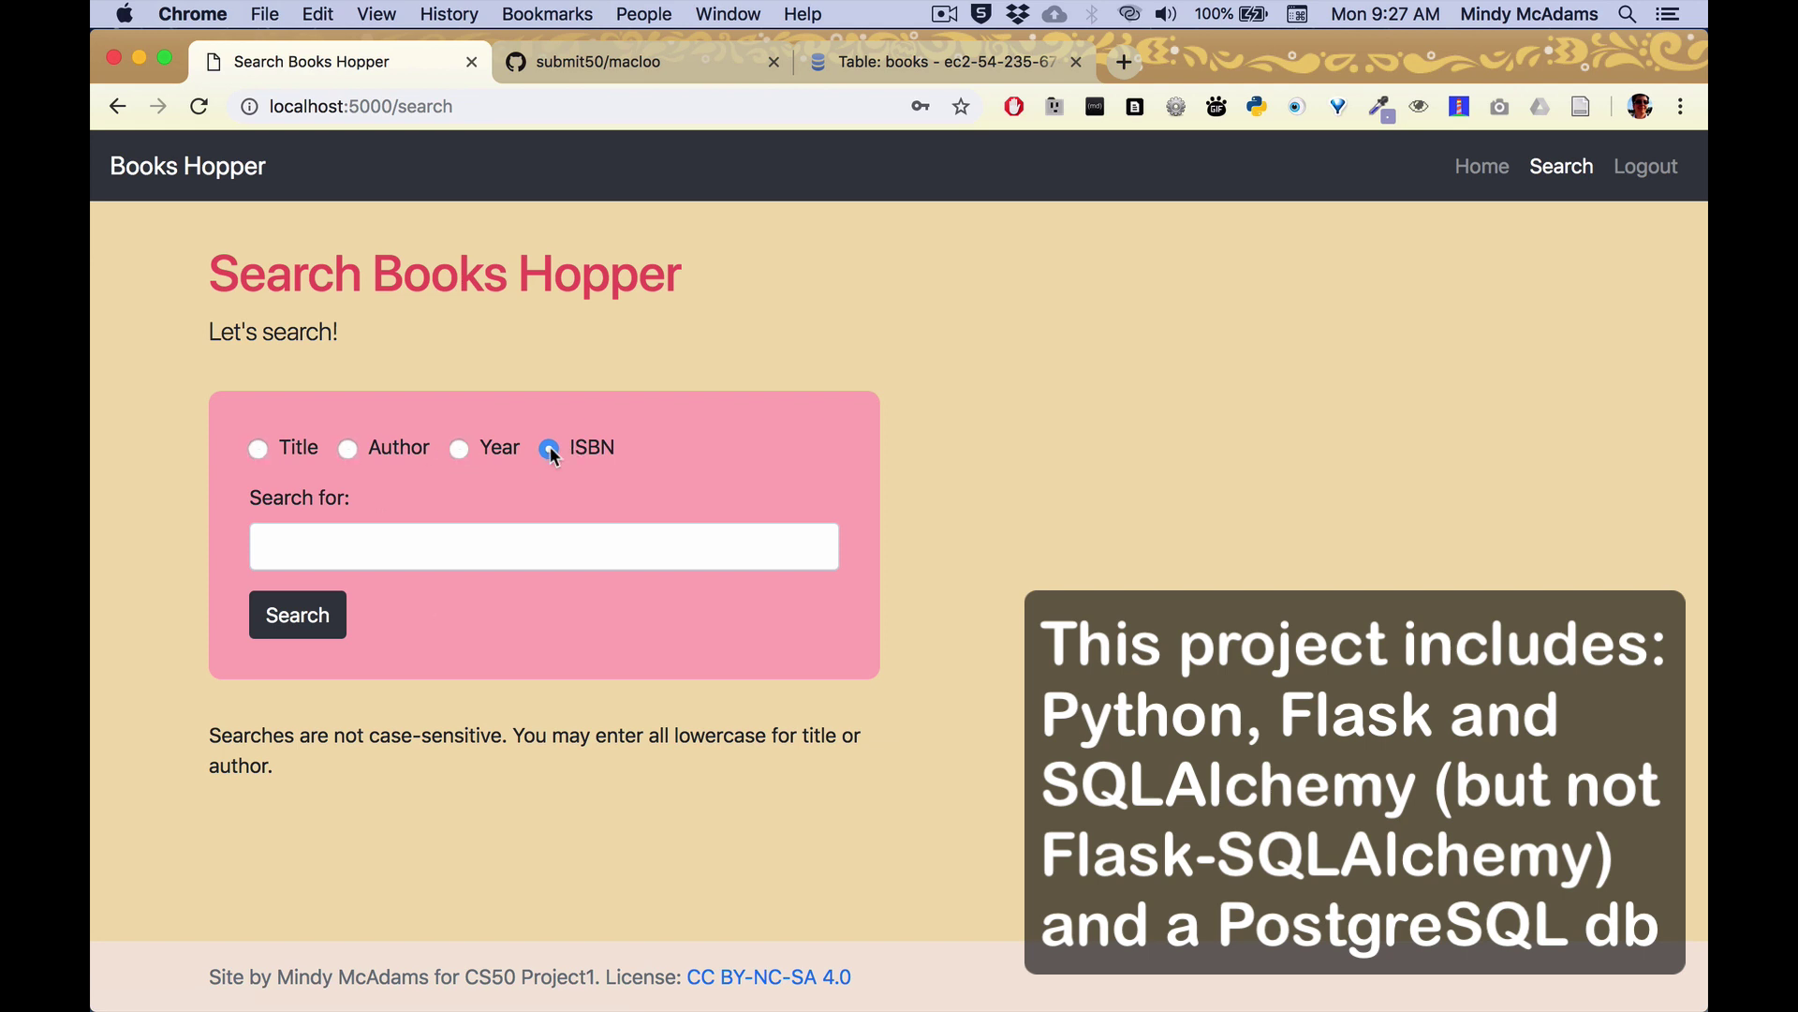
left_click(255, 449)
left_click(347, 549)
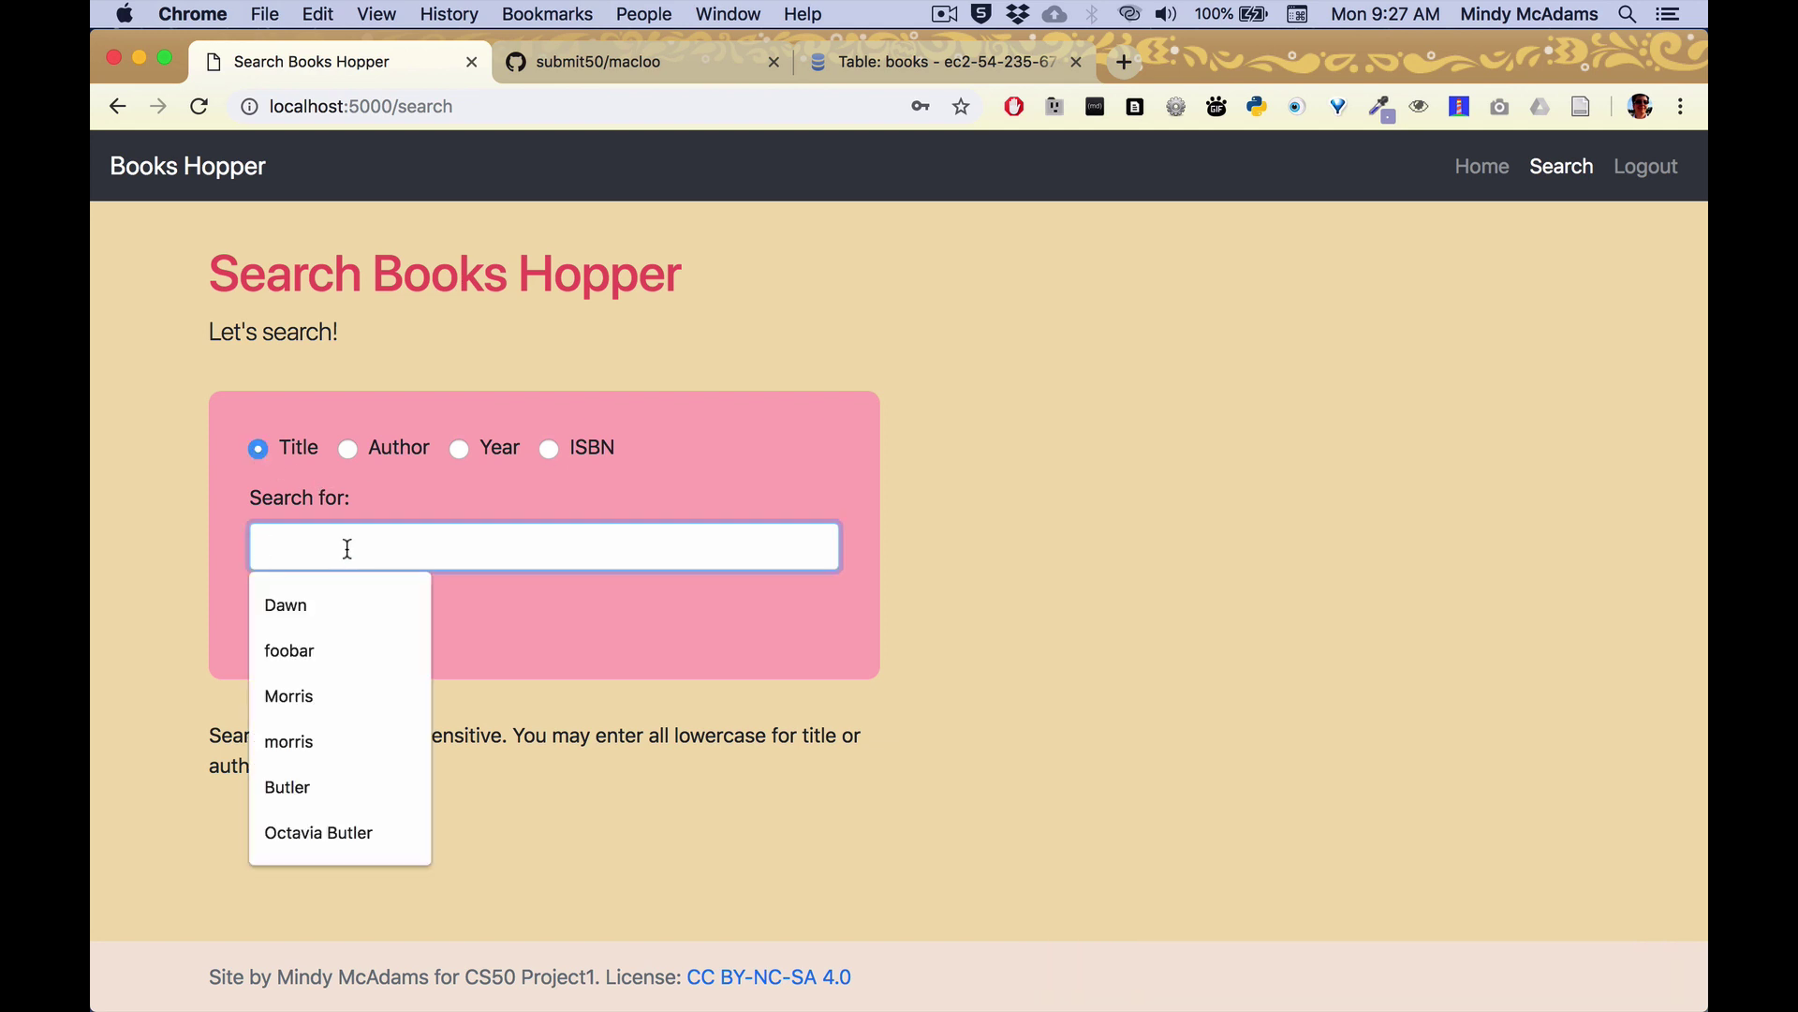
type("bluest")
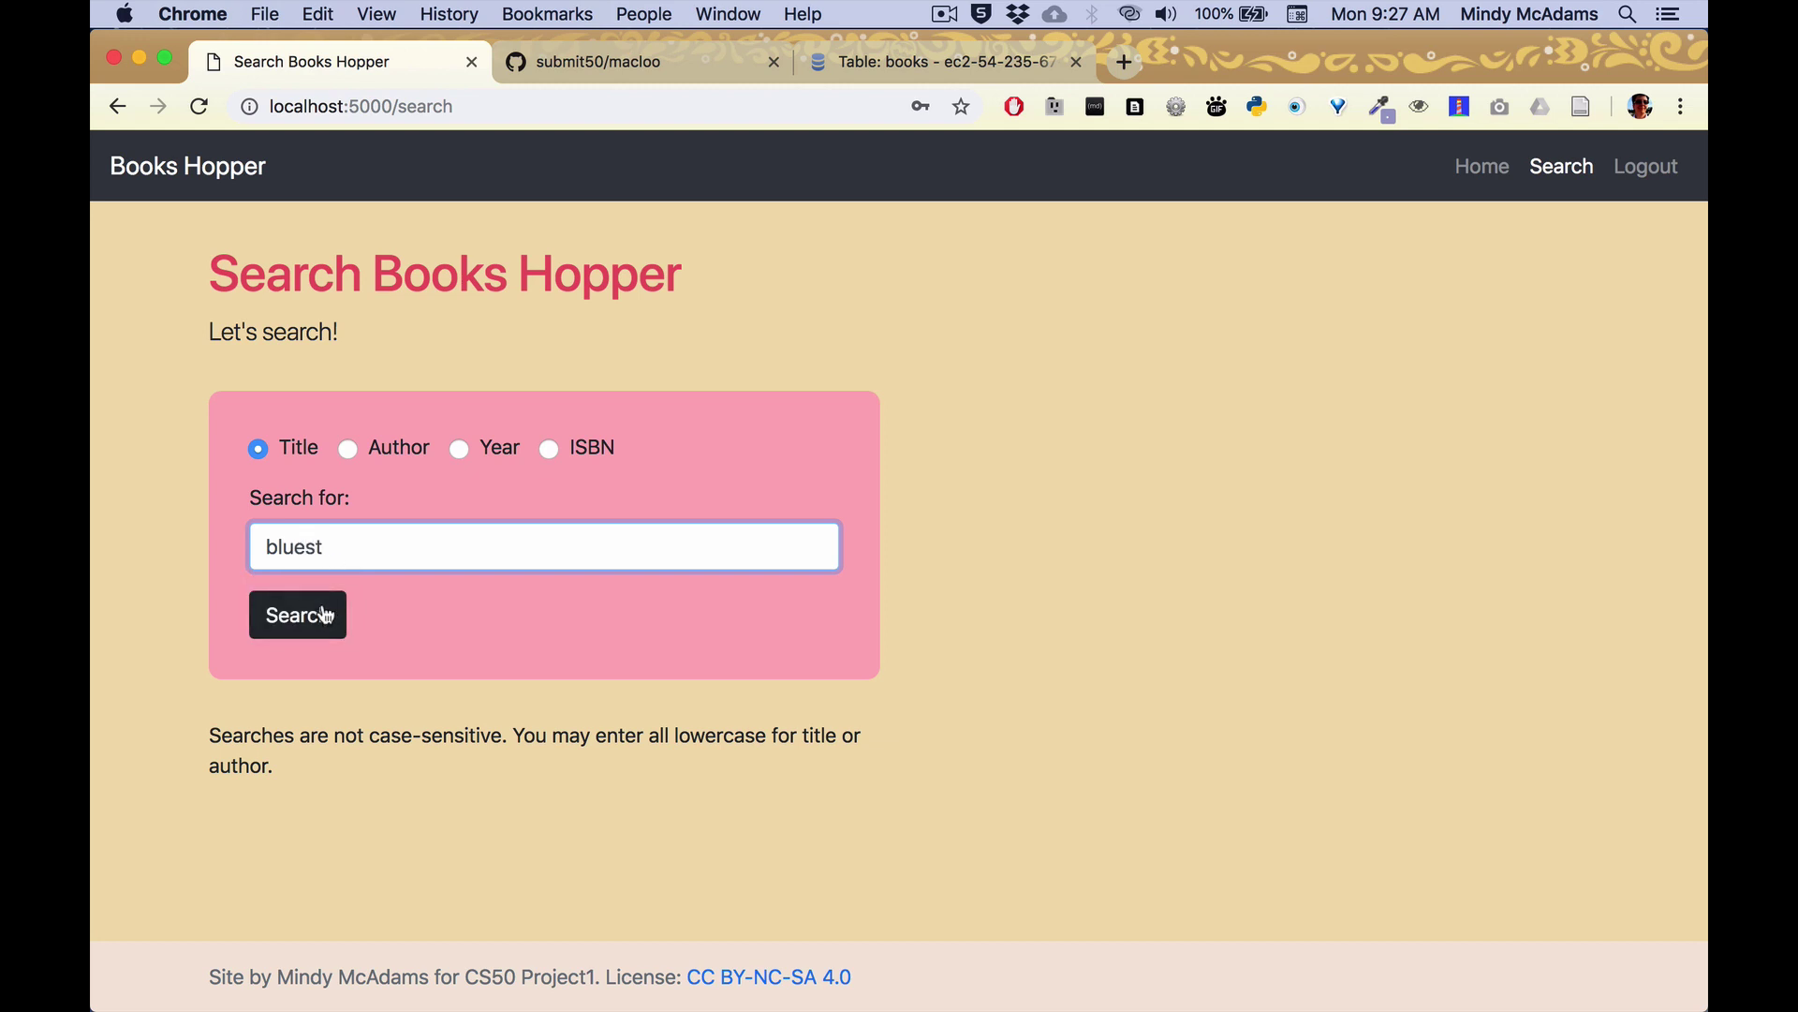
left_click(323, 615)
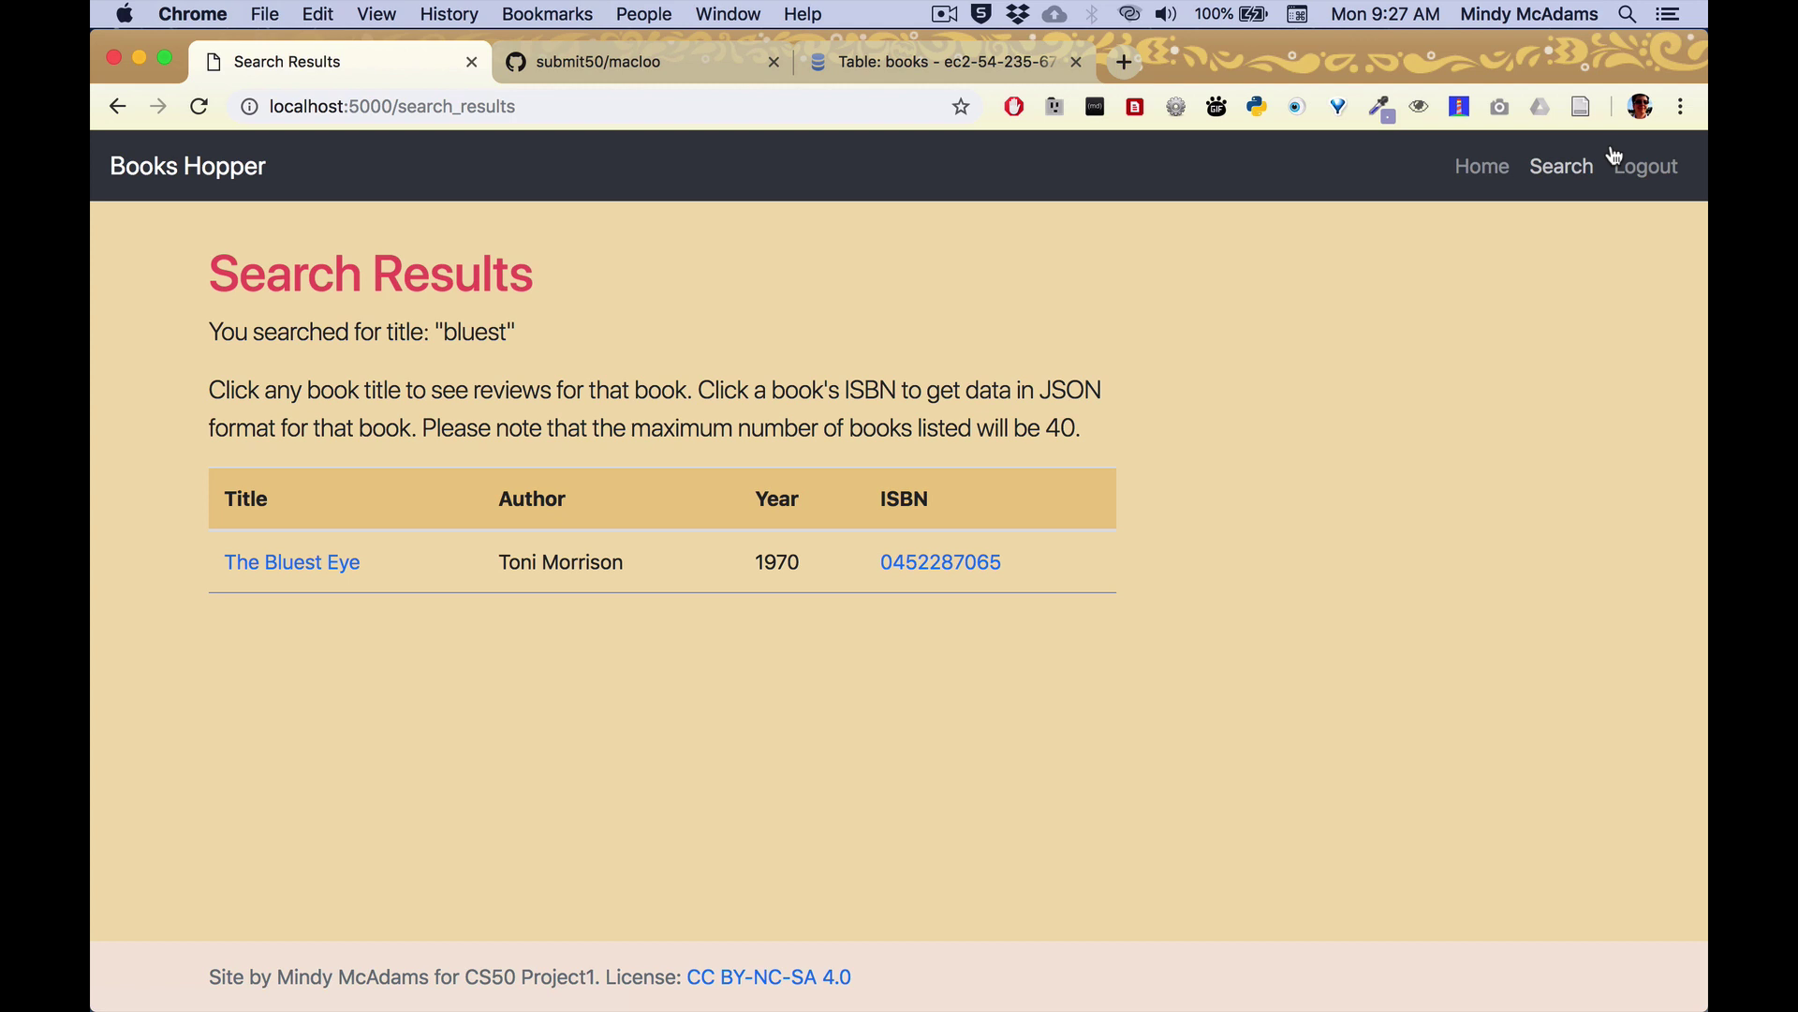
Search titles for 'blue', open Blue Moon and highlight its 3.61 average from 81,247 ratings.
left_click(1569, 176)
left_click(450, 555)
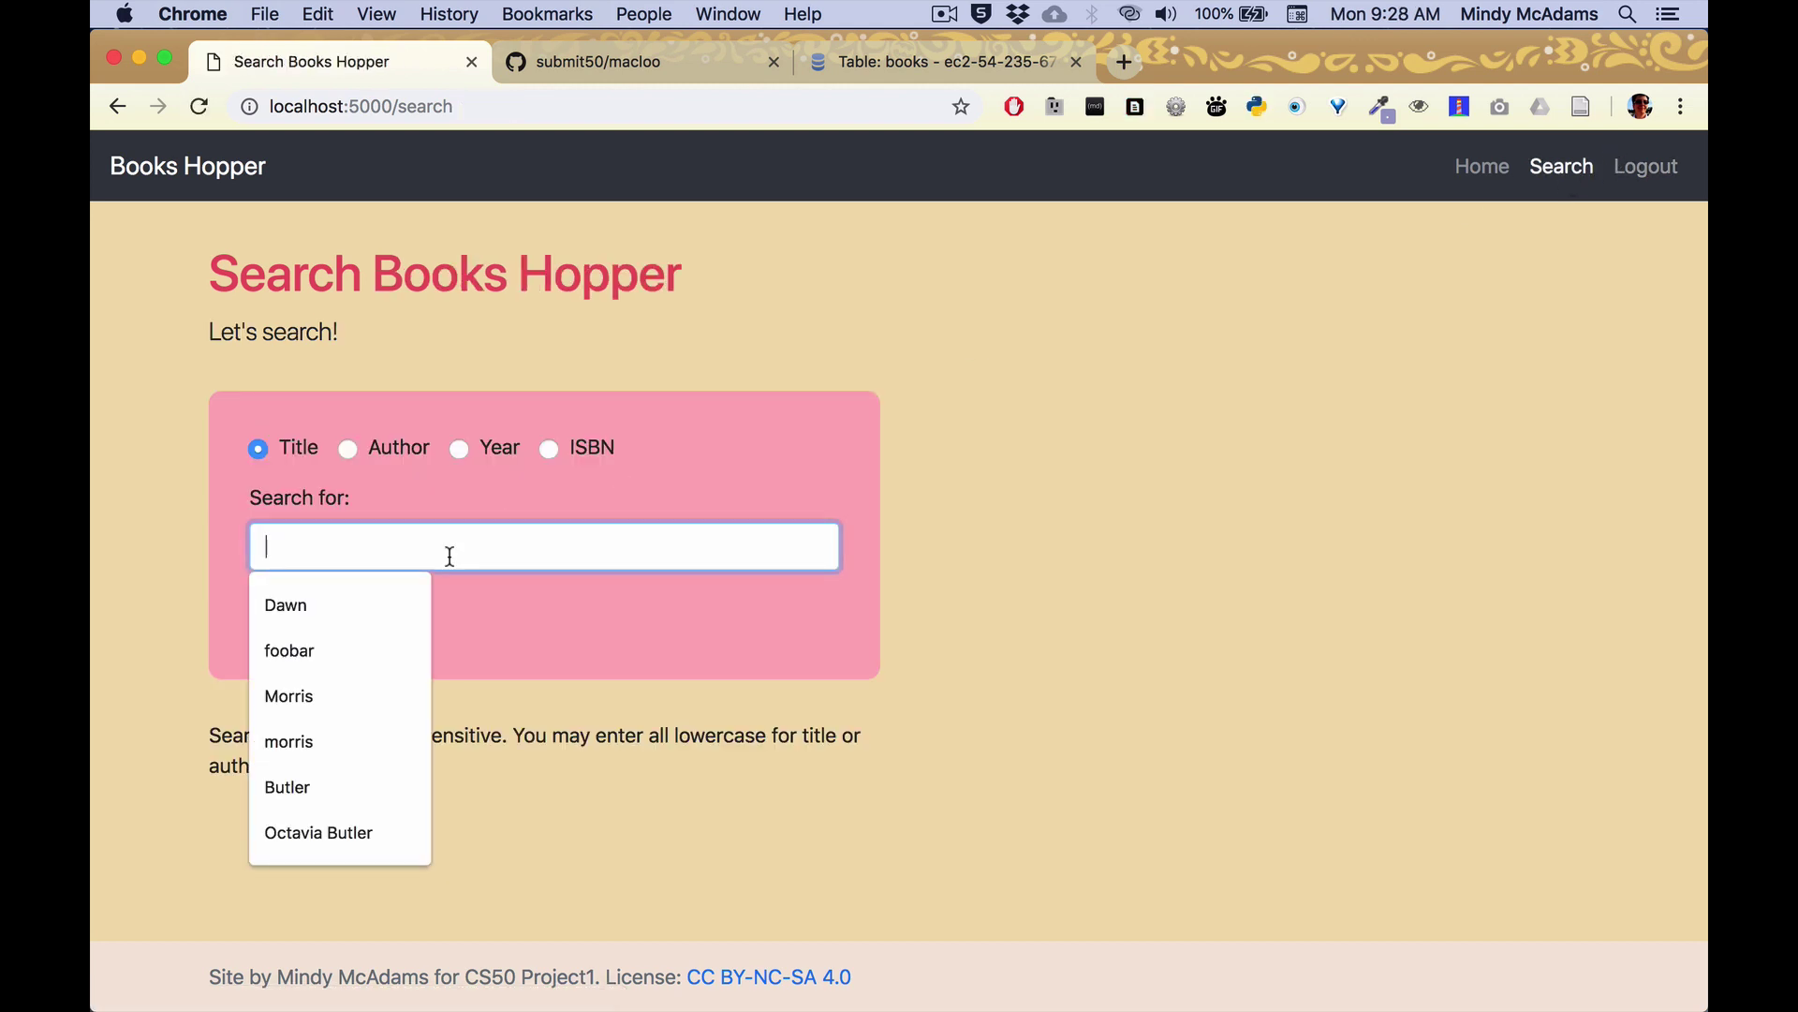
type("blue")
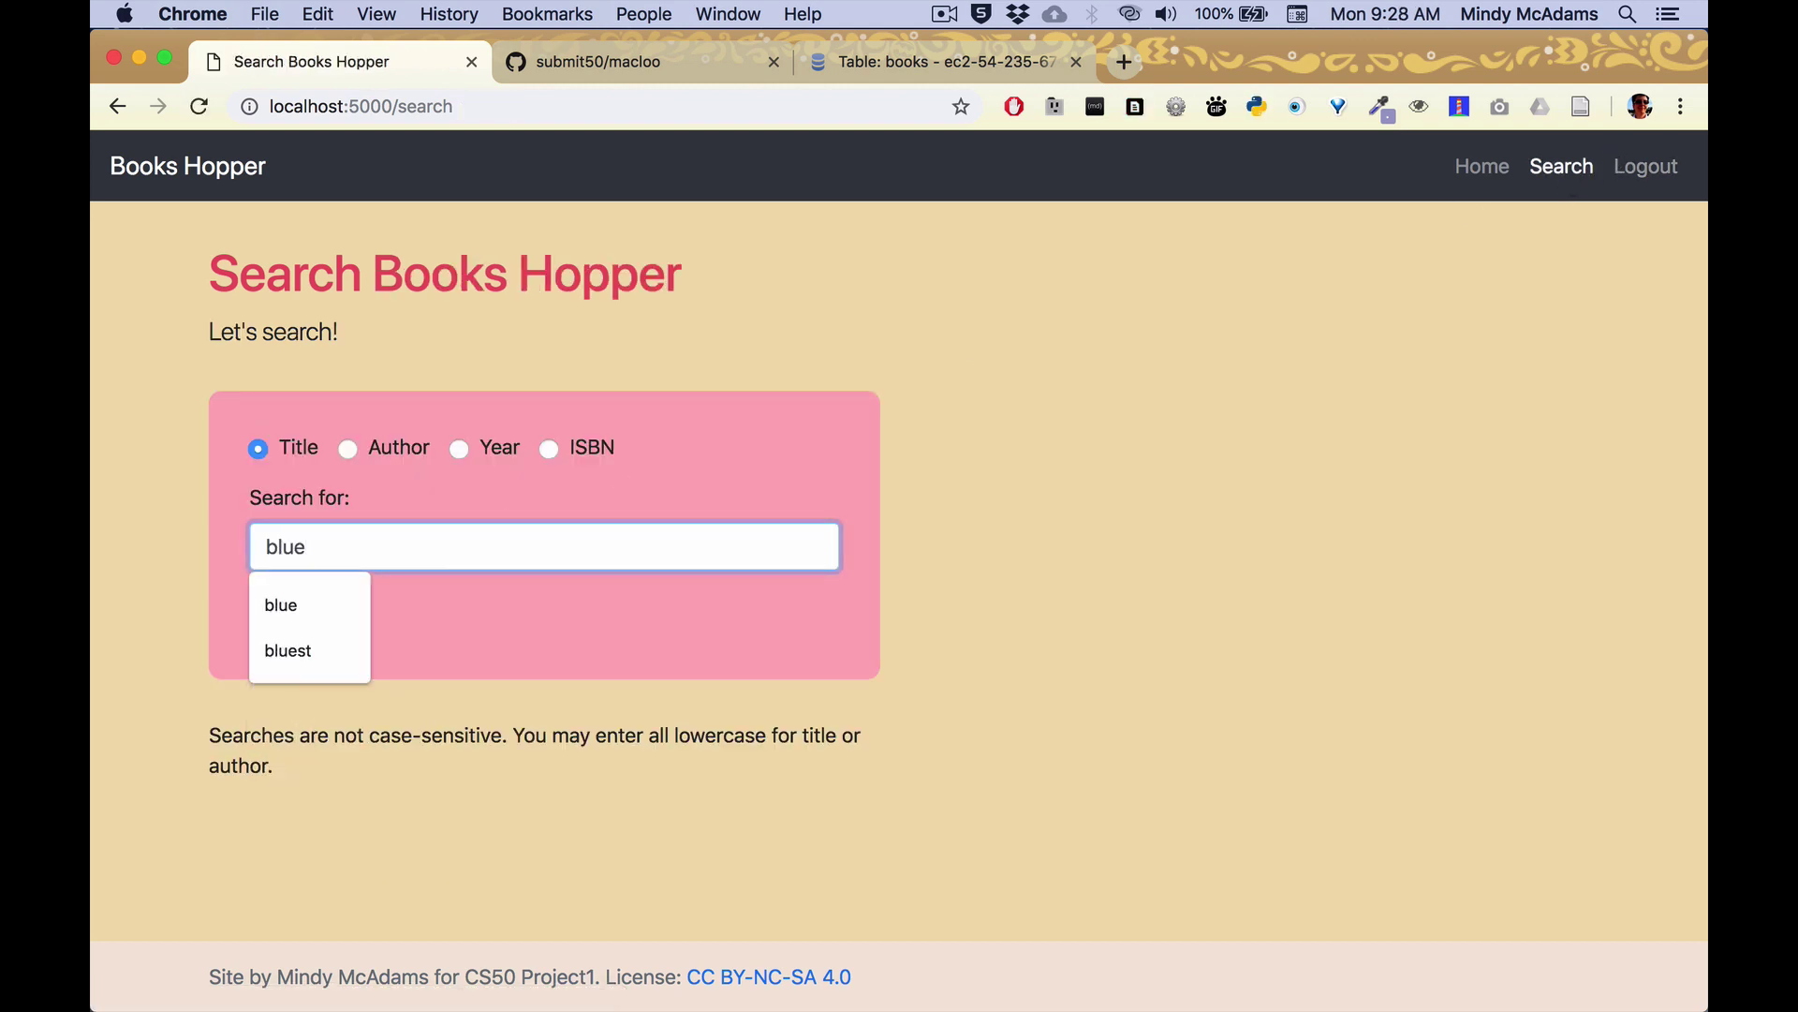
key("Return")
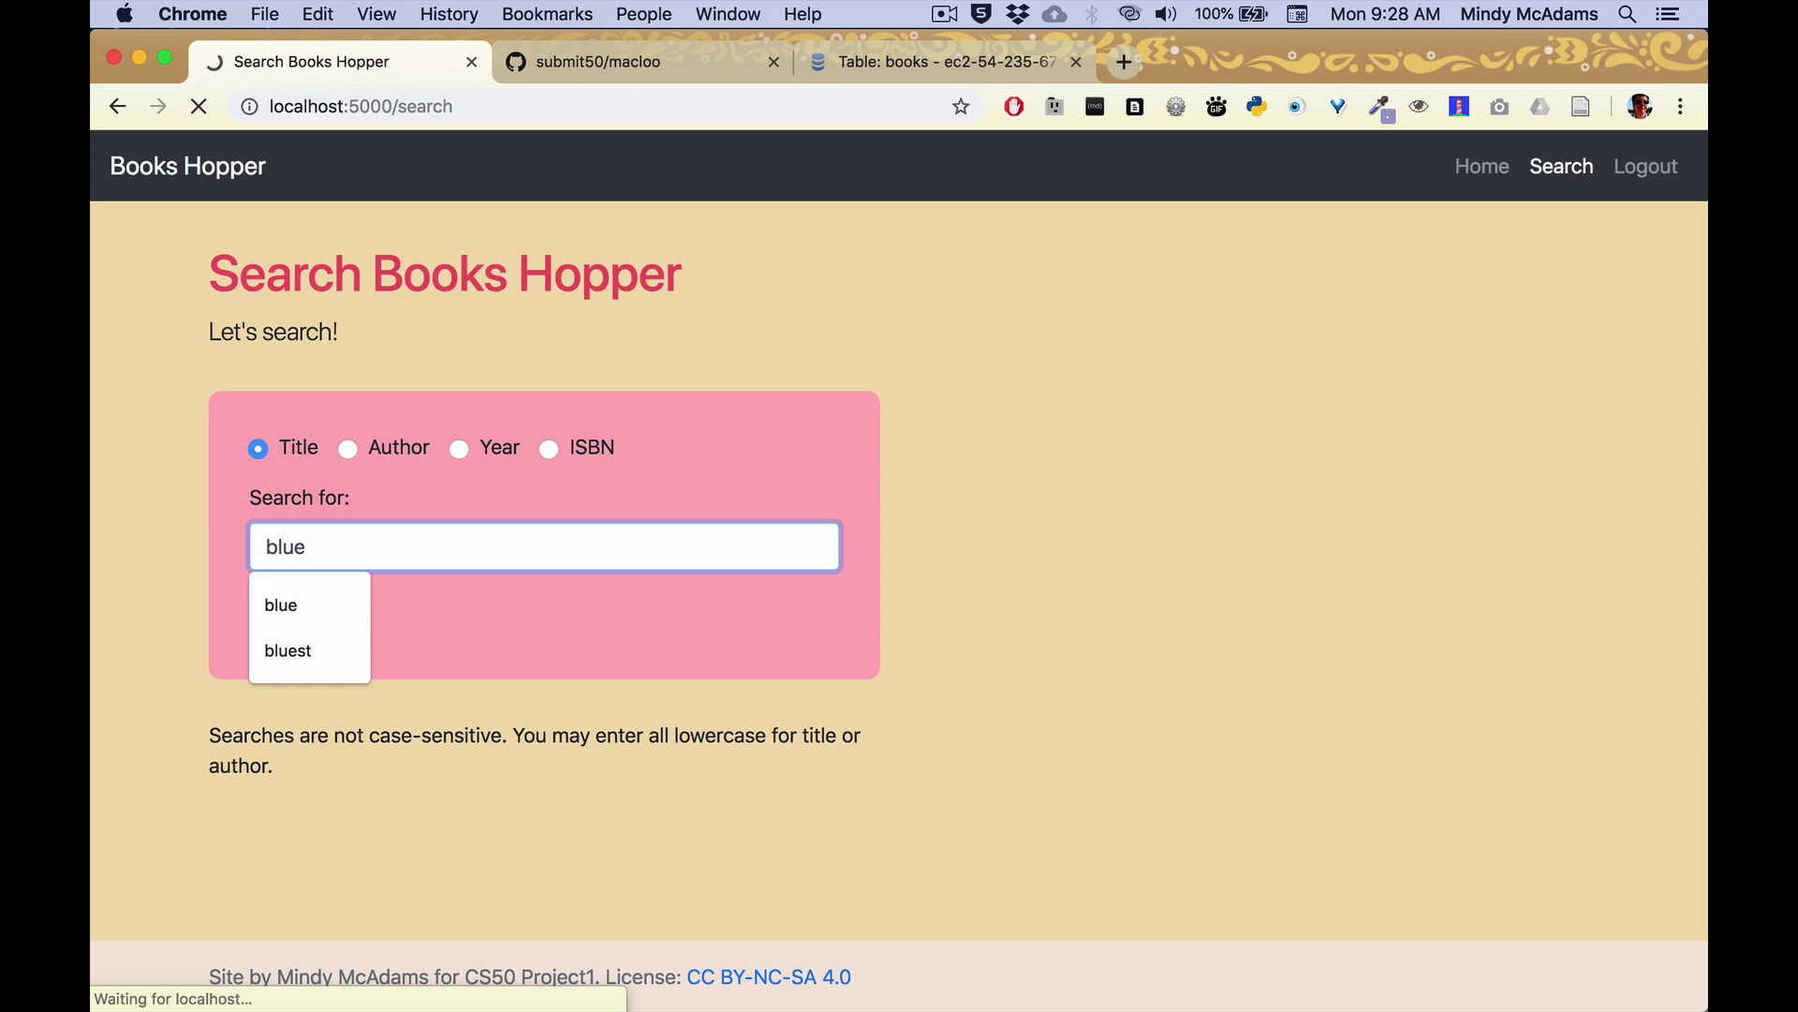
scroll(490, 627, "down", 5)
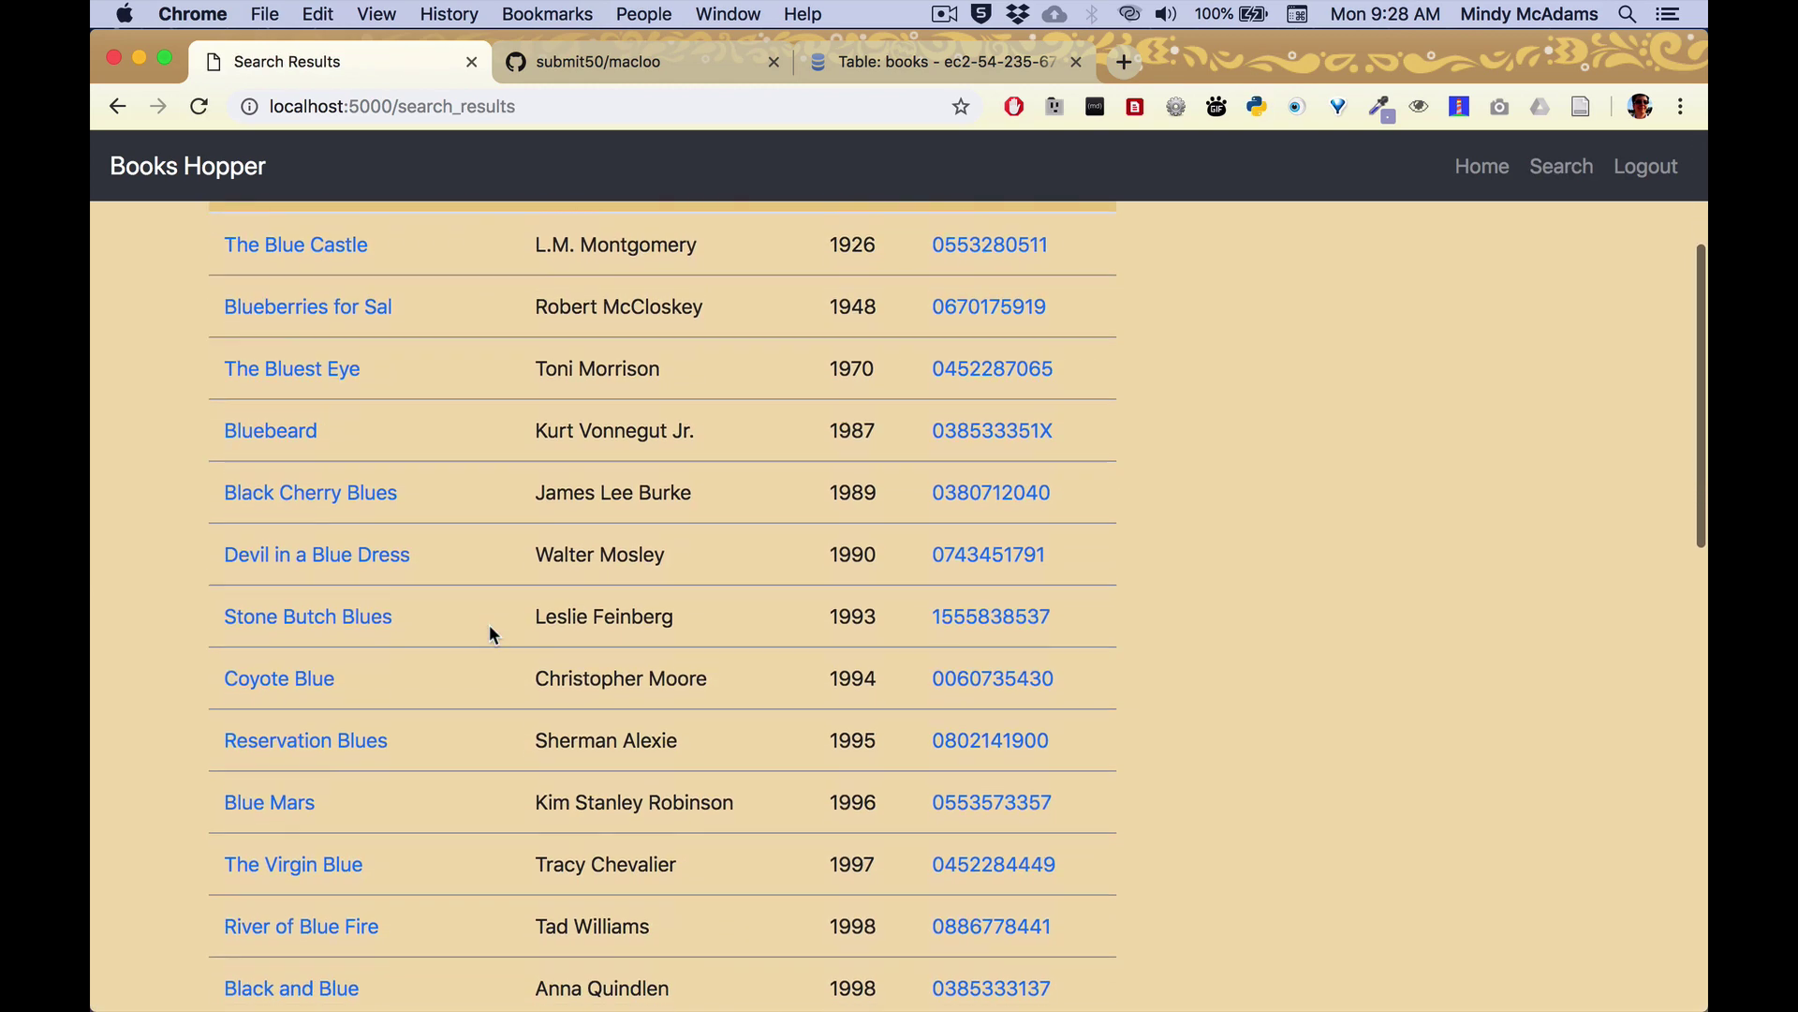
scroll(489, 625, "down", 10)
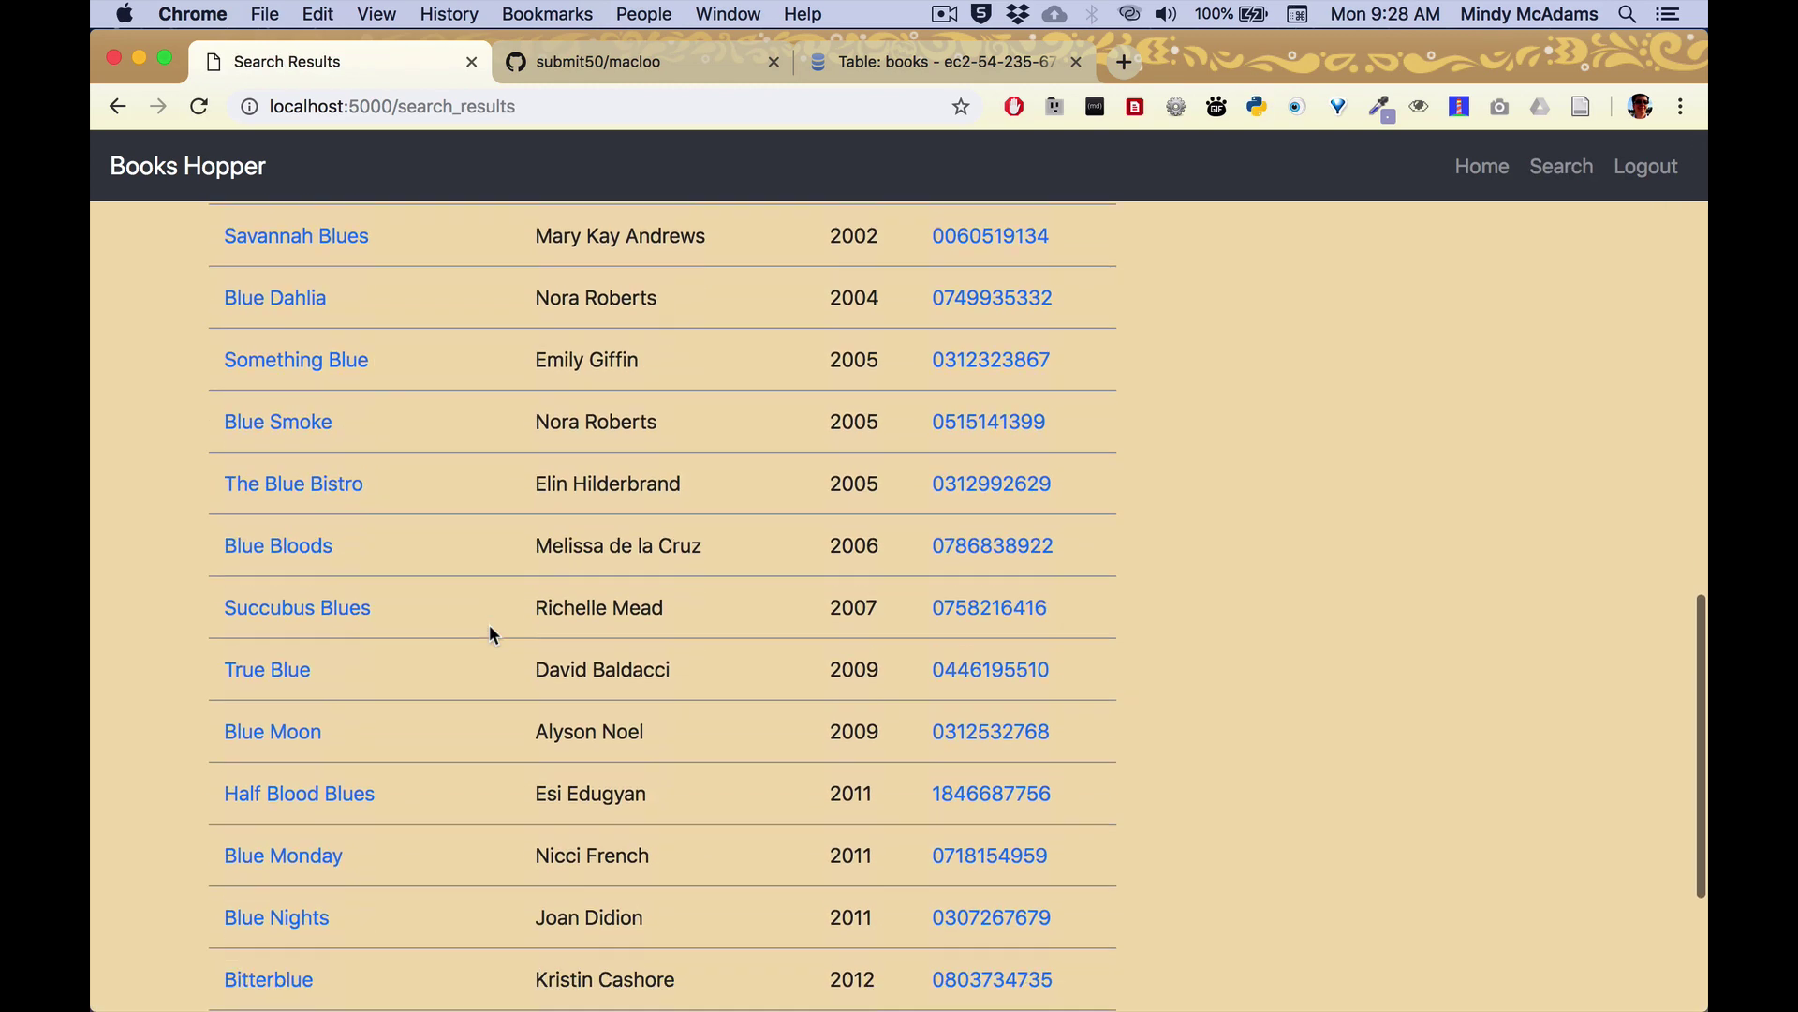
scroll(489, 634, "down", 2)
left_click(275, 655)
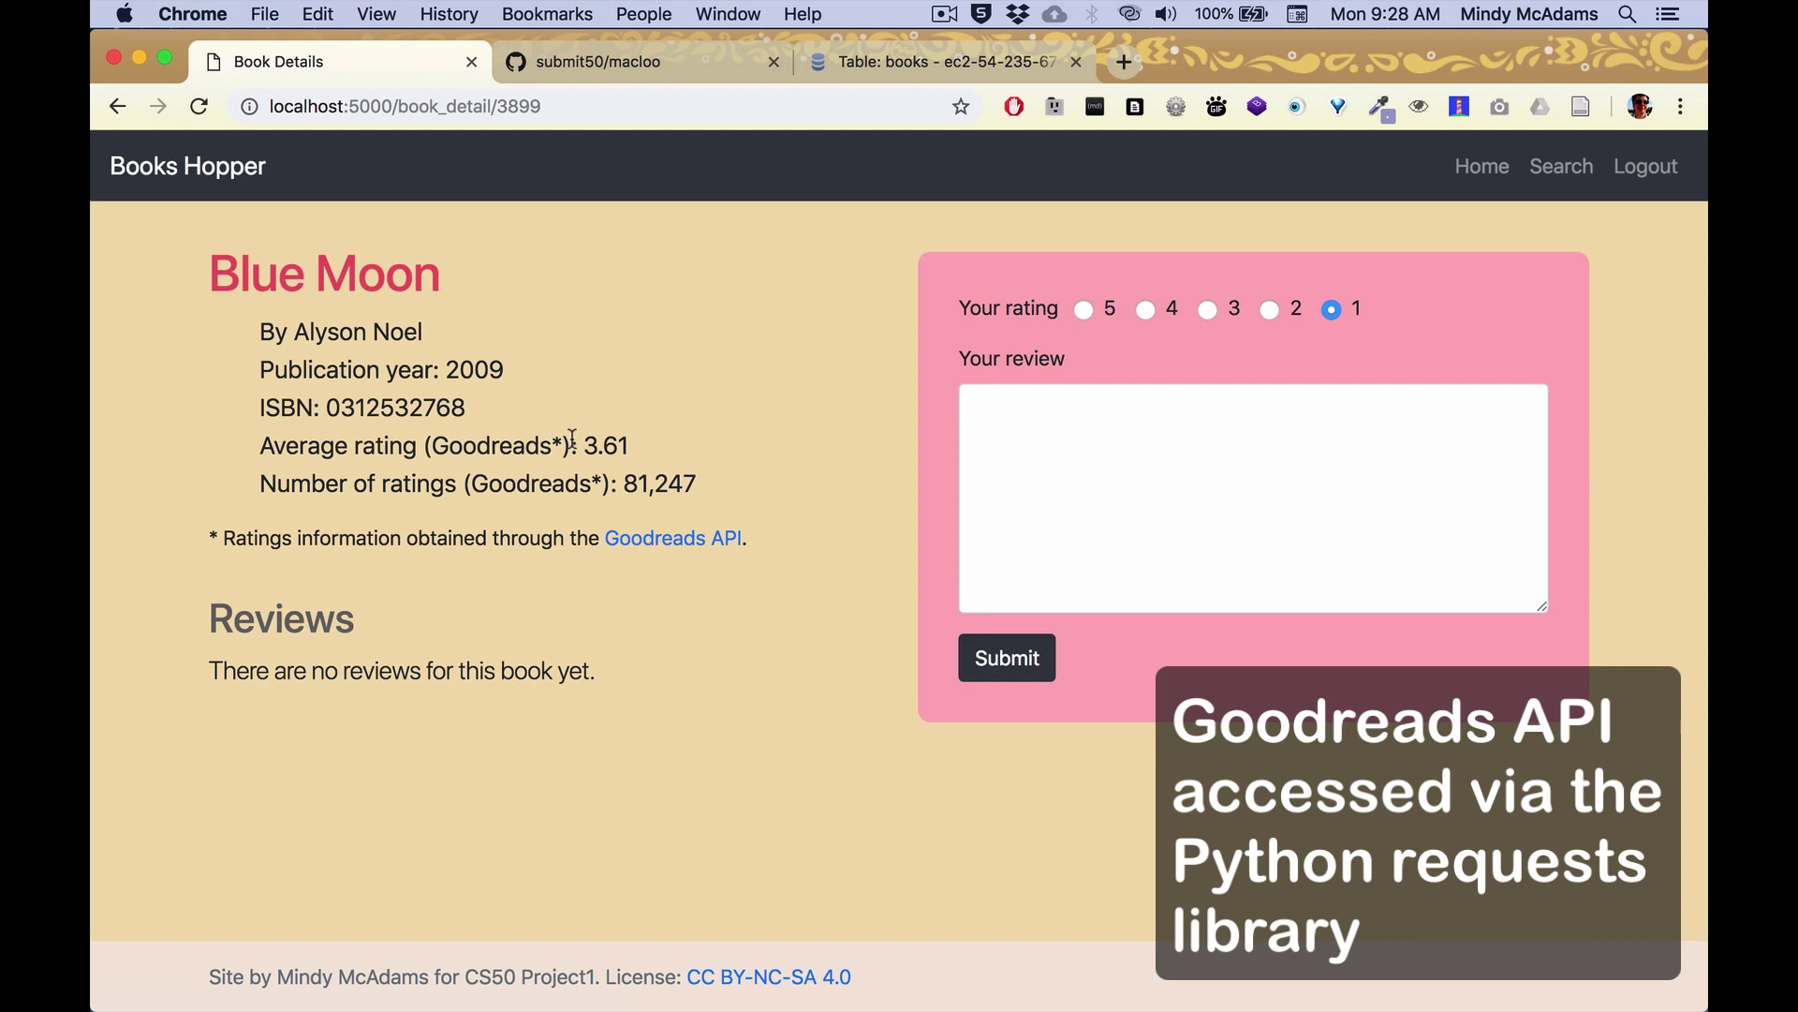
left_click_drag(583, 445, 704, 491)
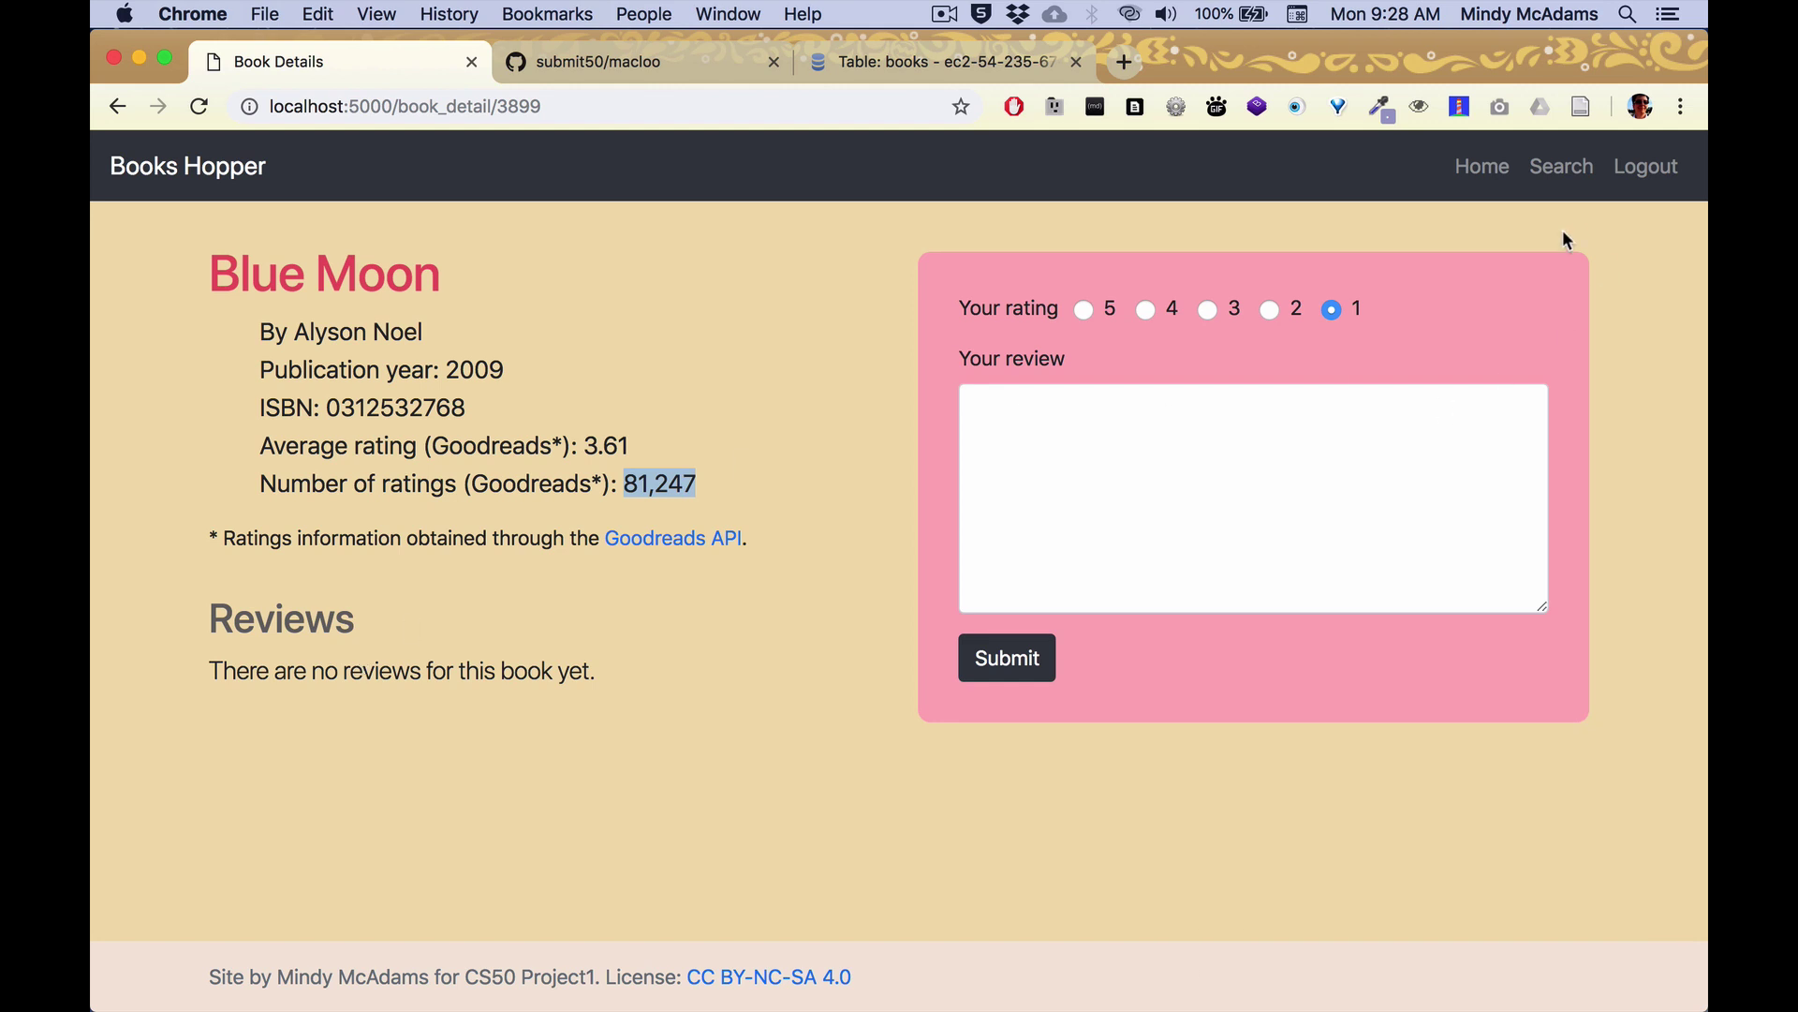
Search authors for 'butler' and open the Dawn details page.
left_click(1566, 169)
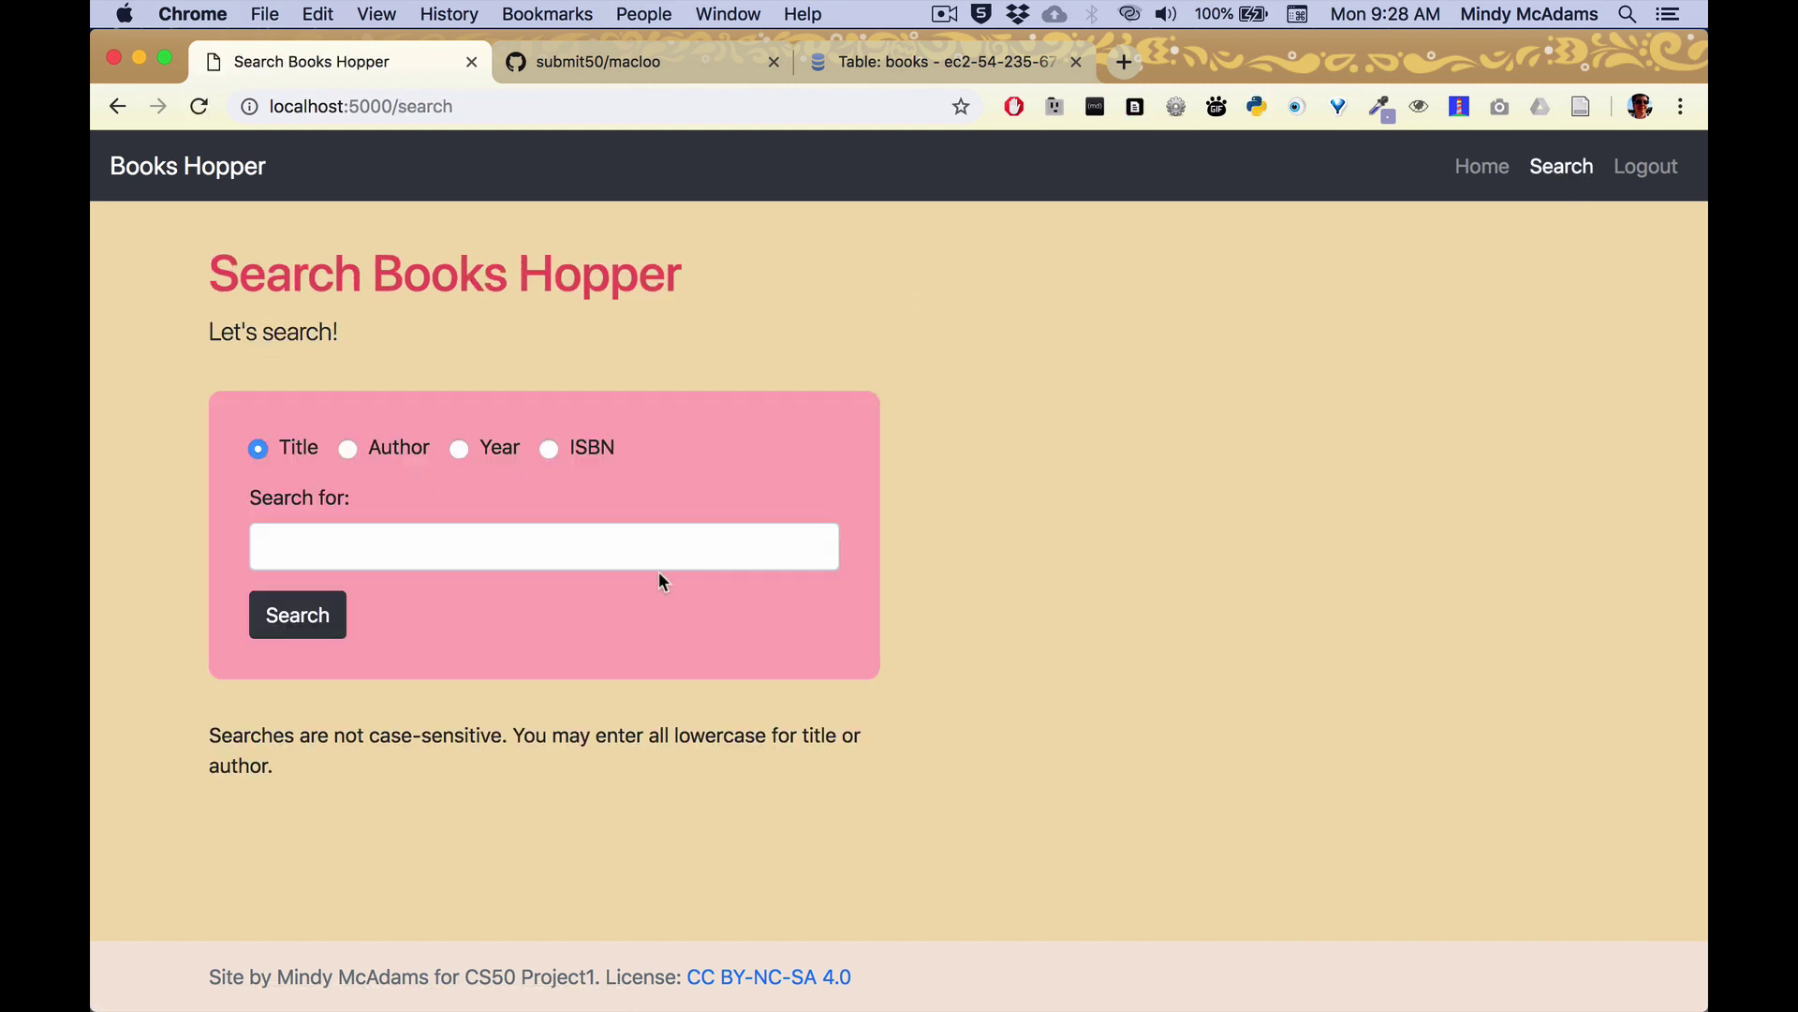
left_click(354, 453)
left_click(391, 543)
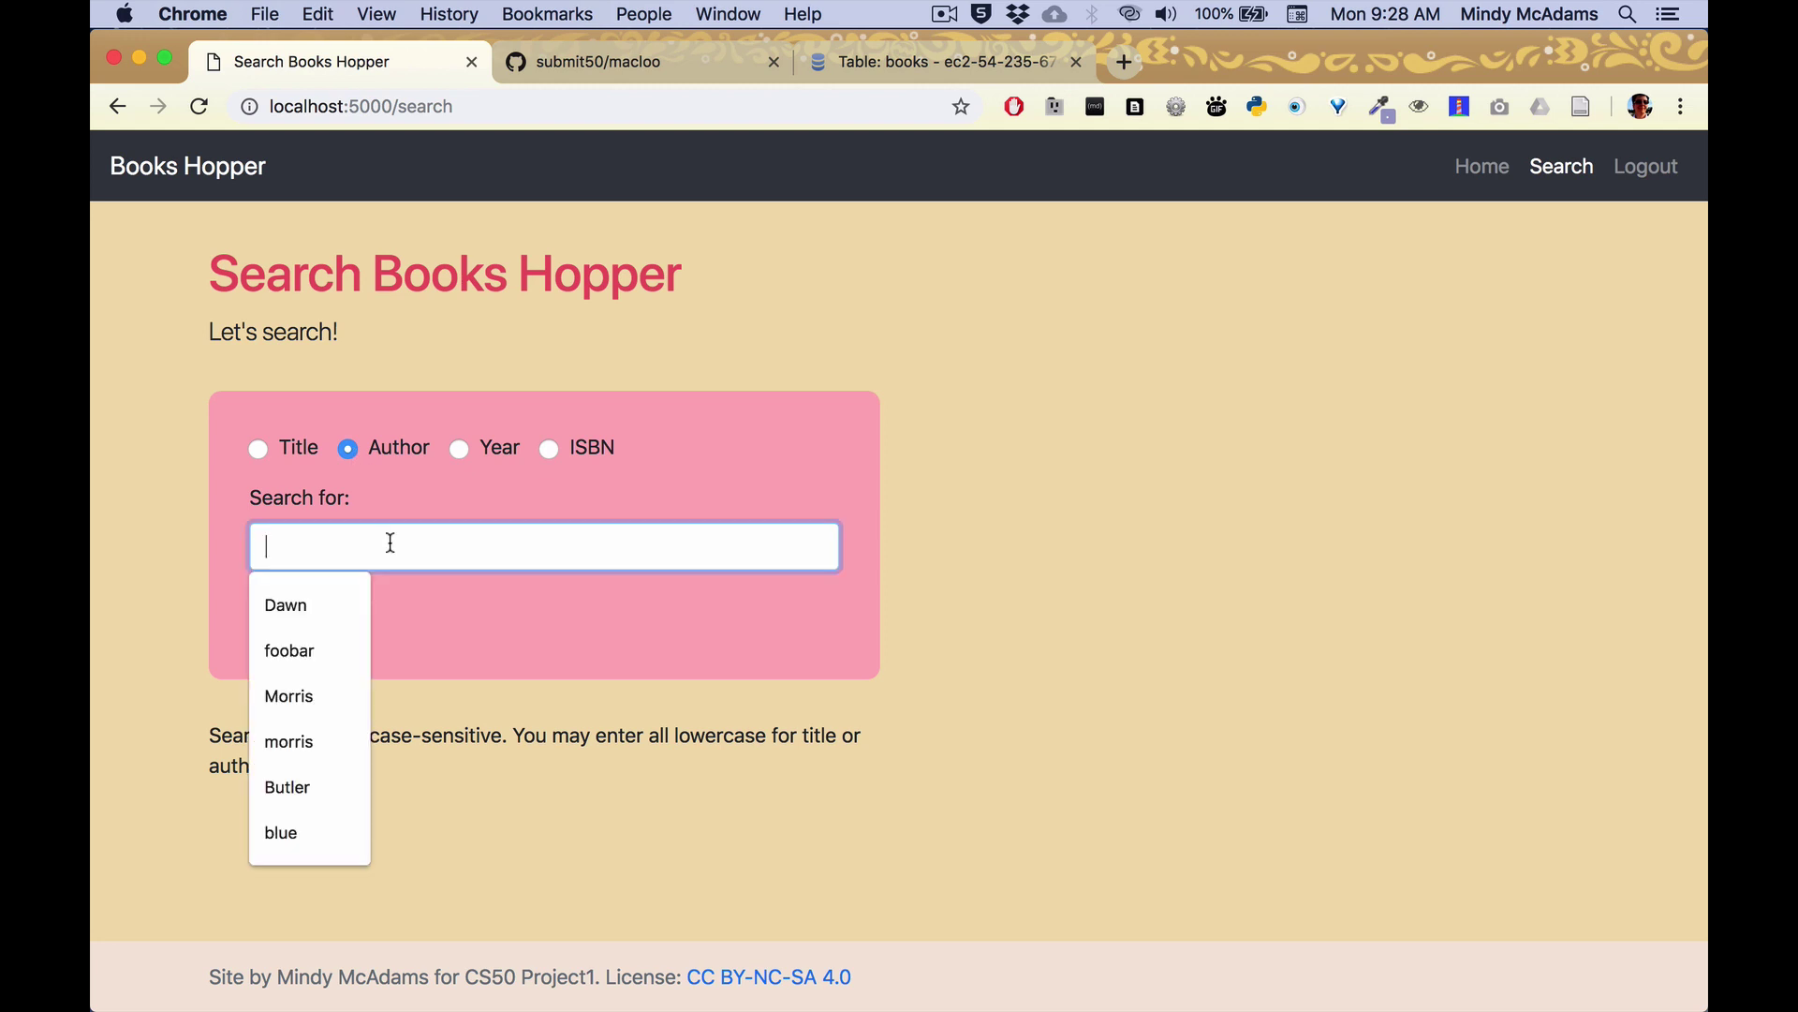
type("butler")
key("Return")
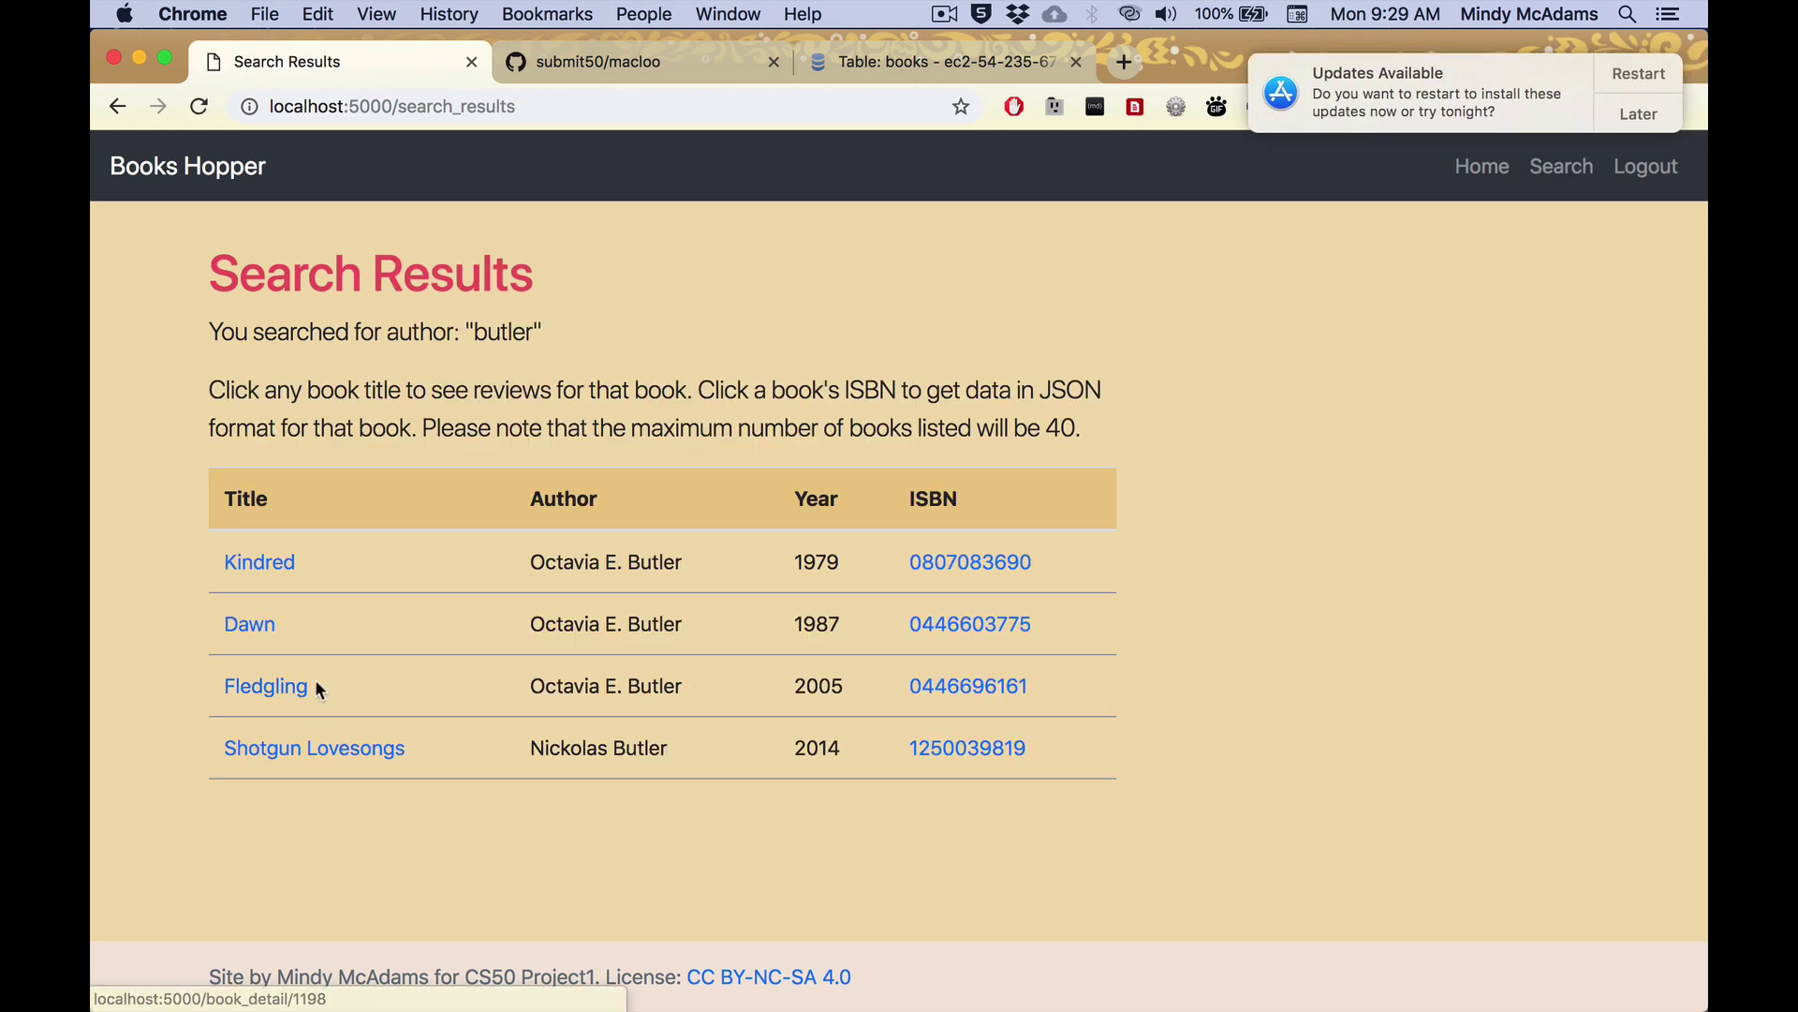
left_click(251, 625)
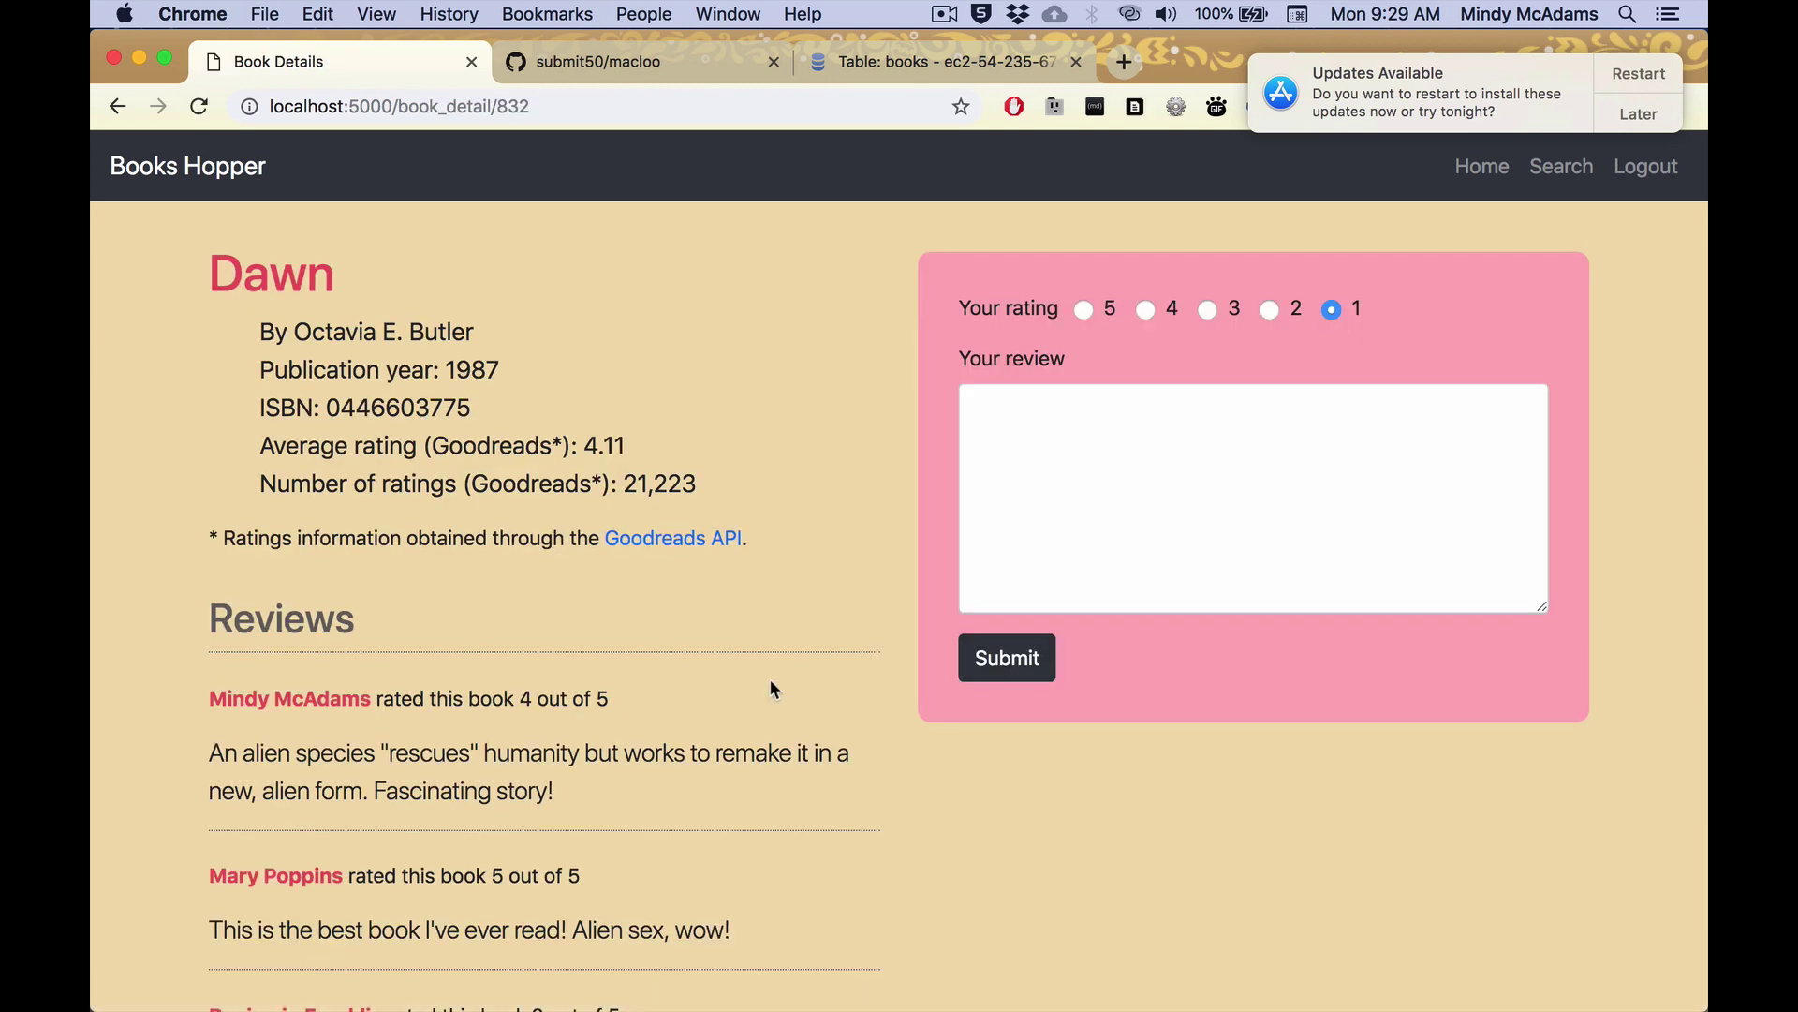
Browse Dawn's reviews, highlighting the first reviewer's name and their rating of 4.
scroll(771, 681, "down", 5)
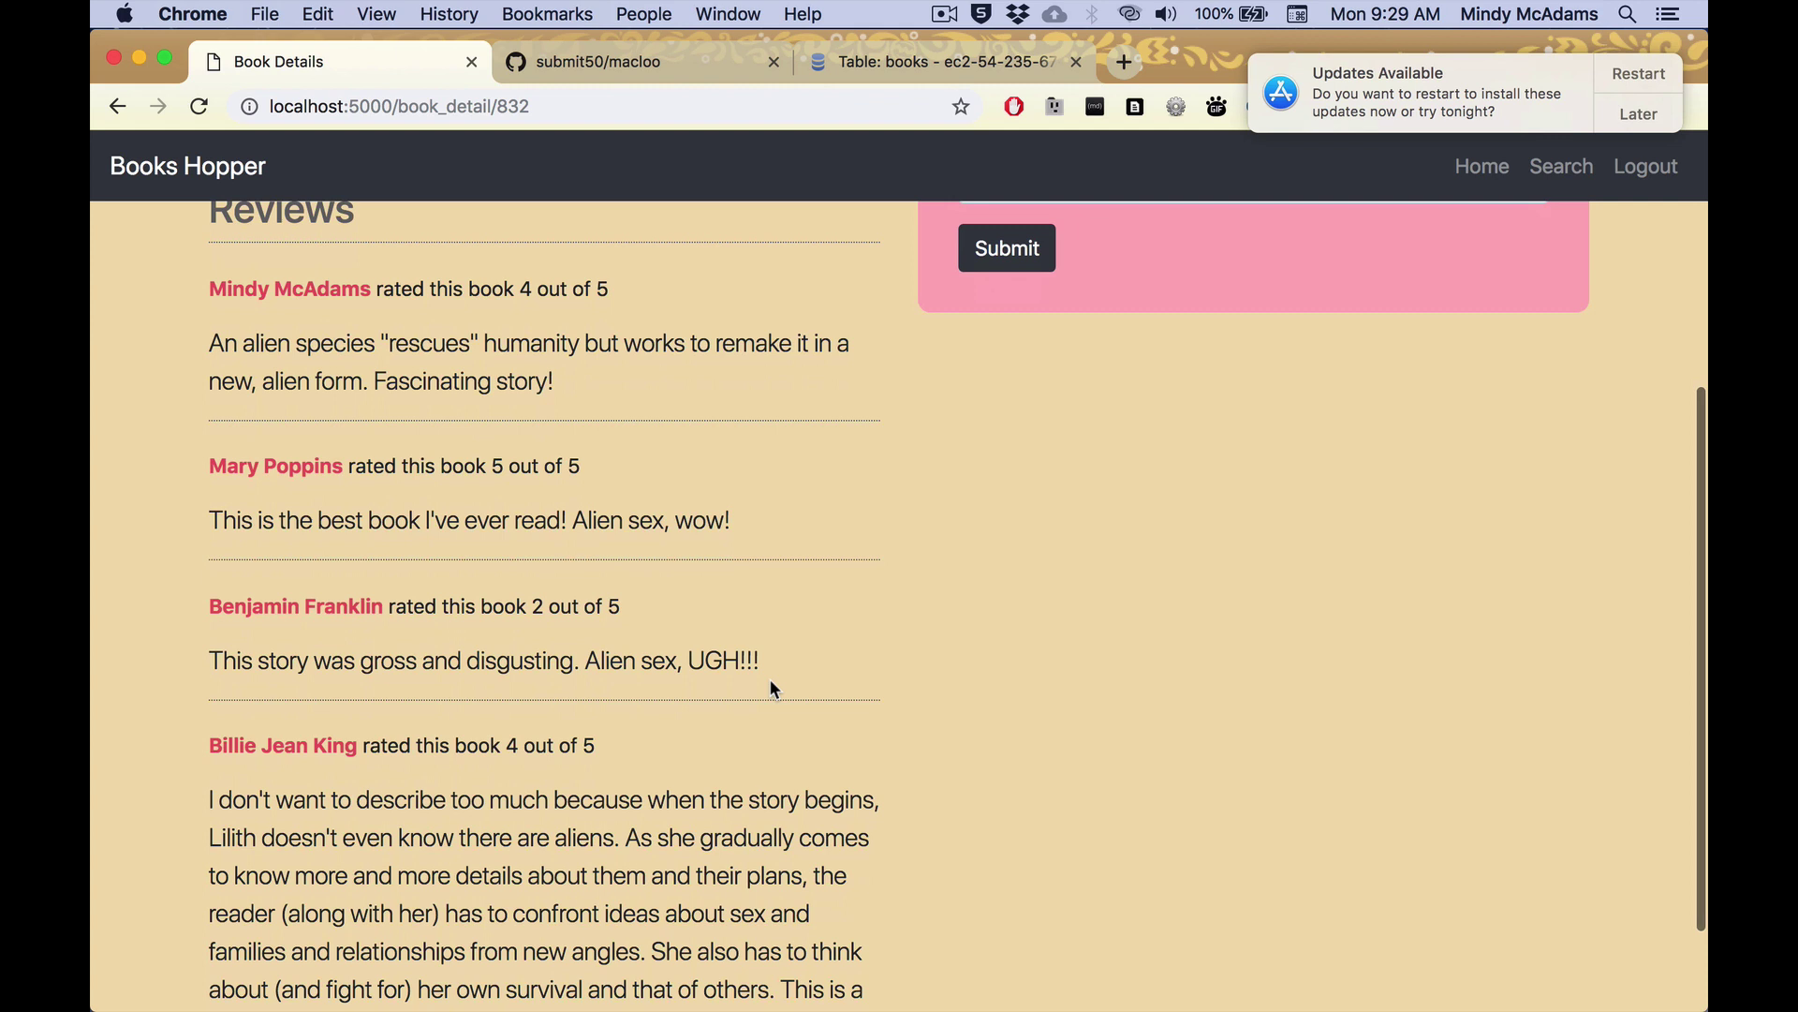
left_click_drag(372, 281, 210, 283)
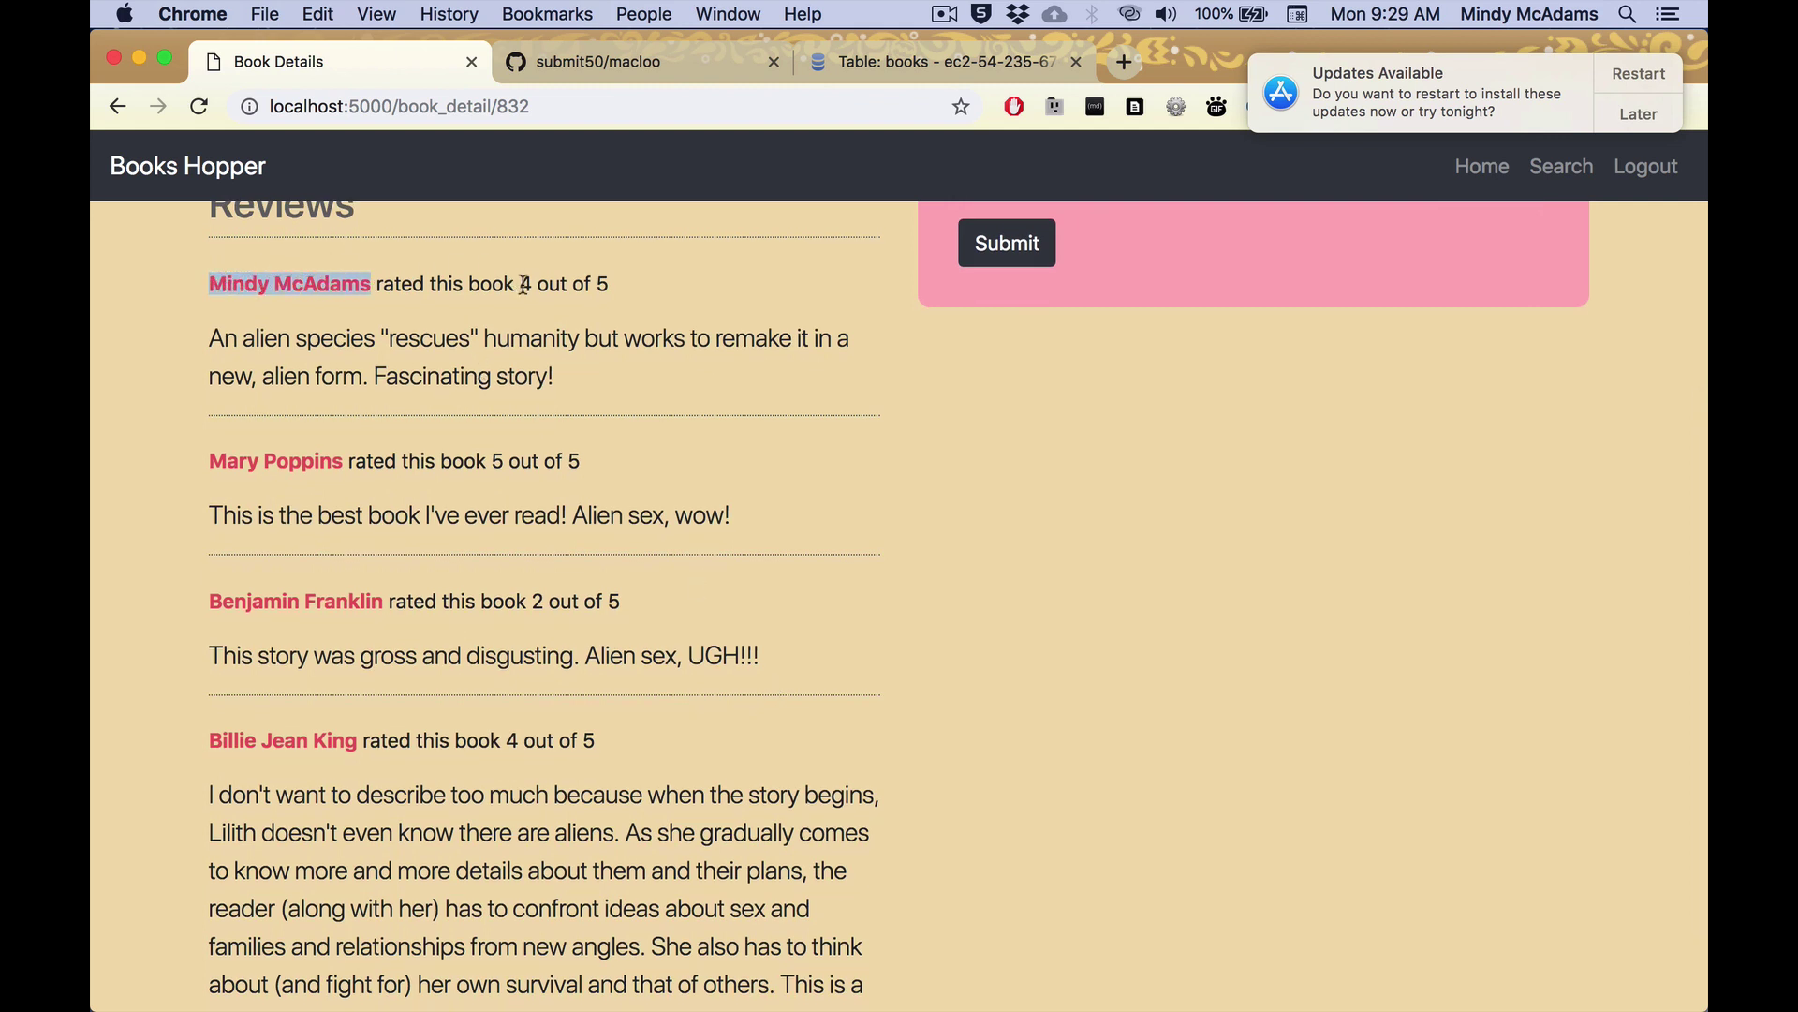
left_click_drag(518, 283, 535, 284)
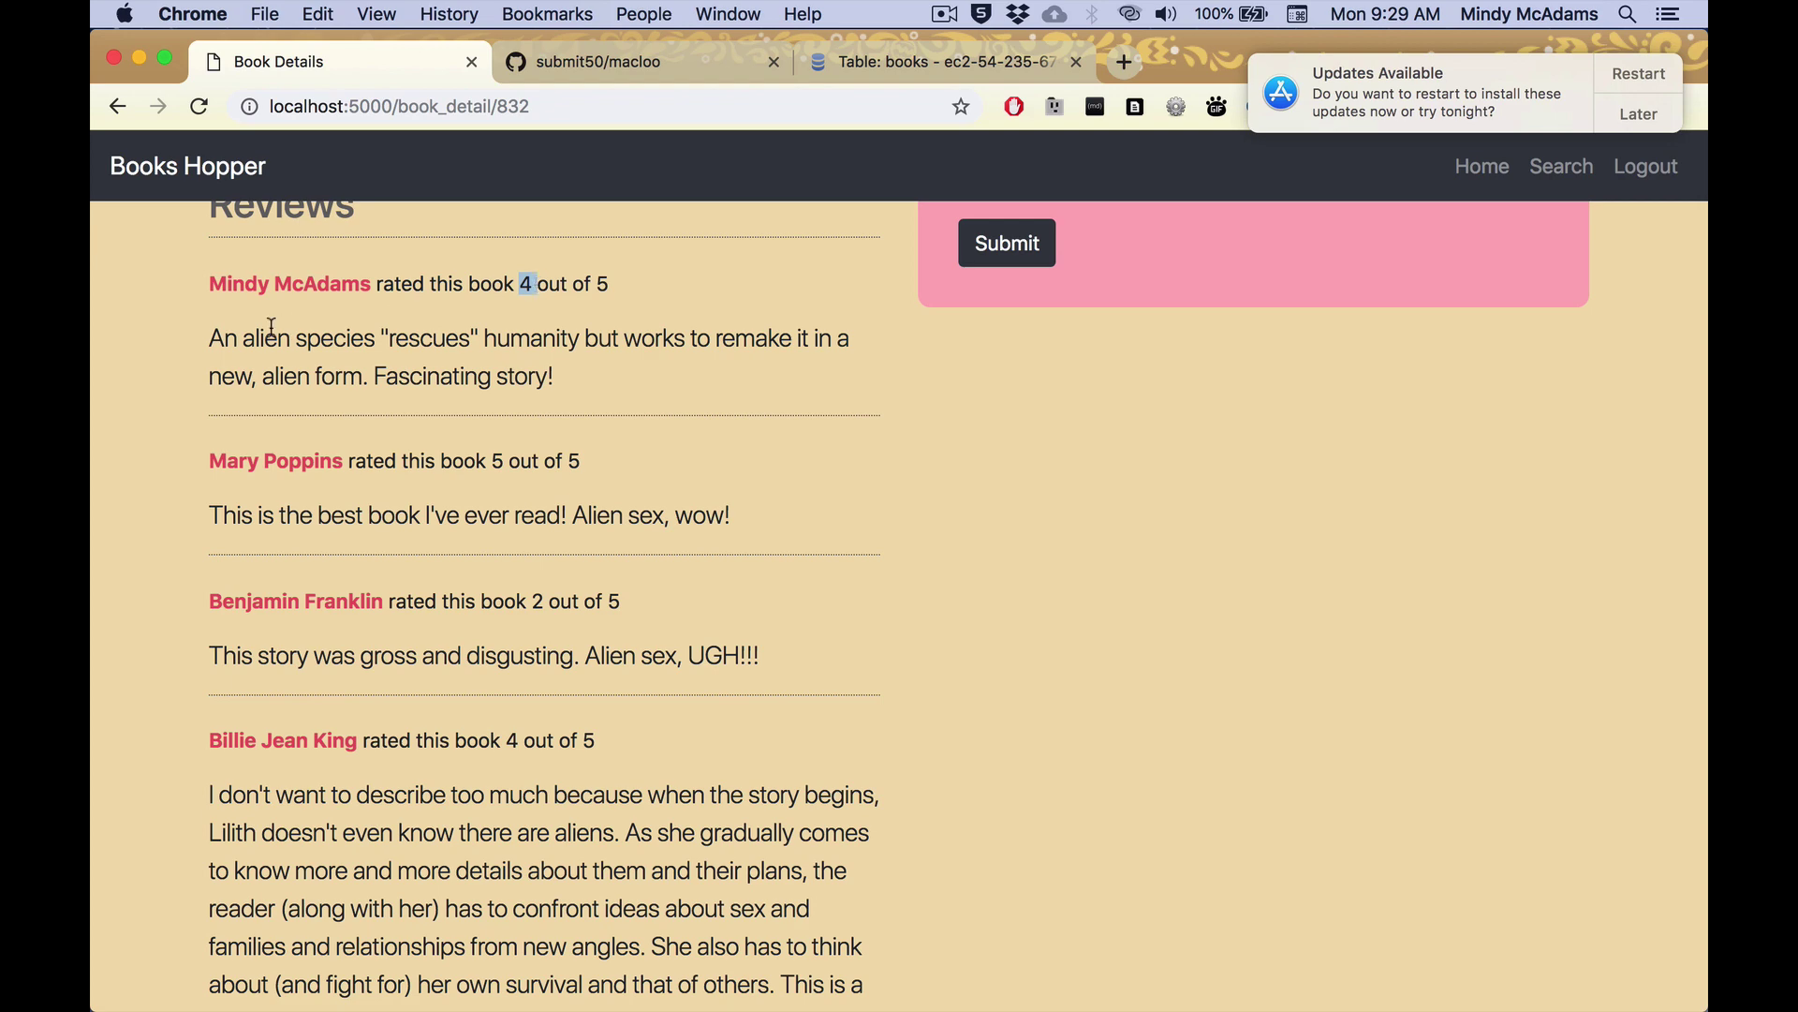
left_click_drag(213, 336, 212, 391)
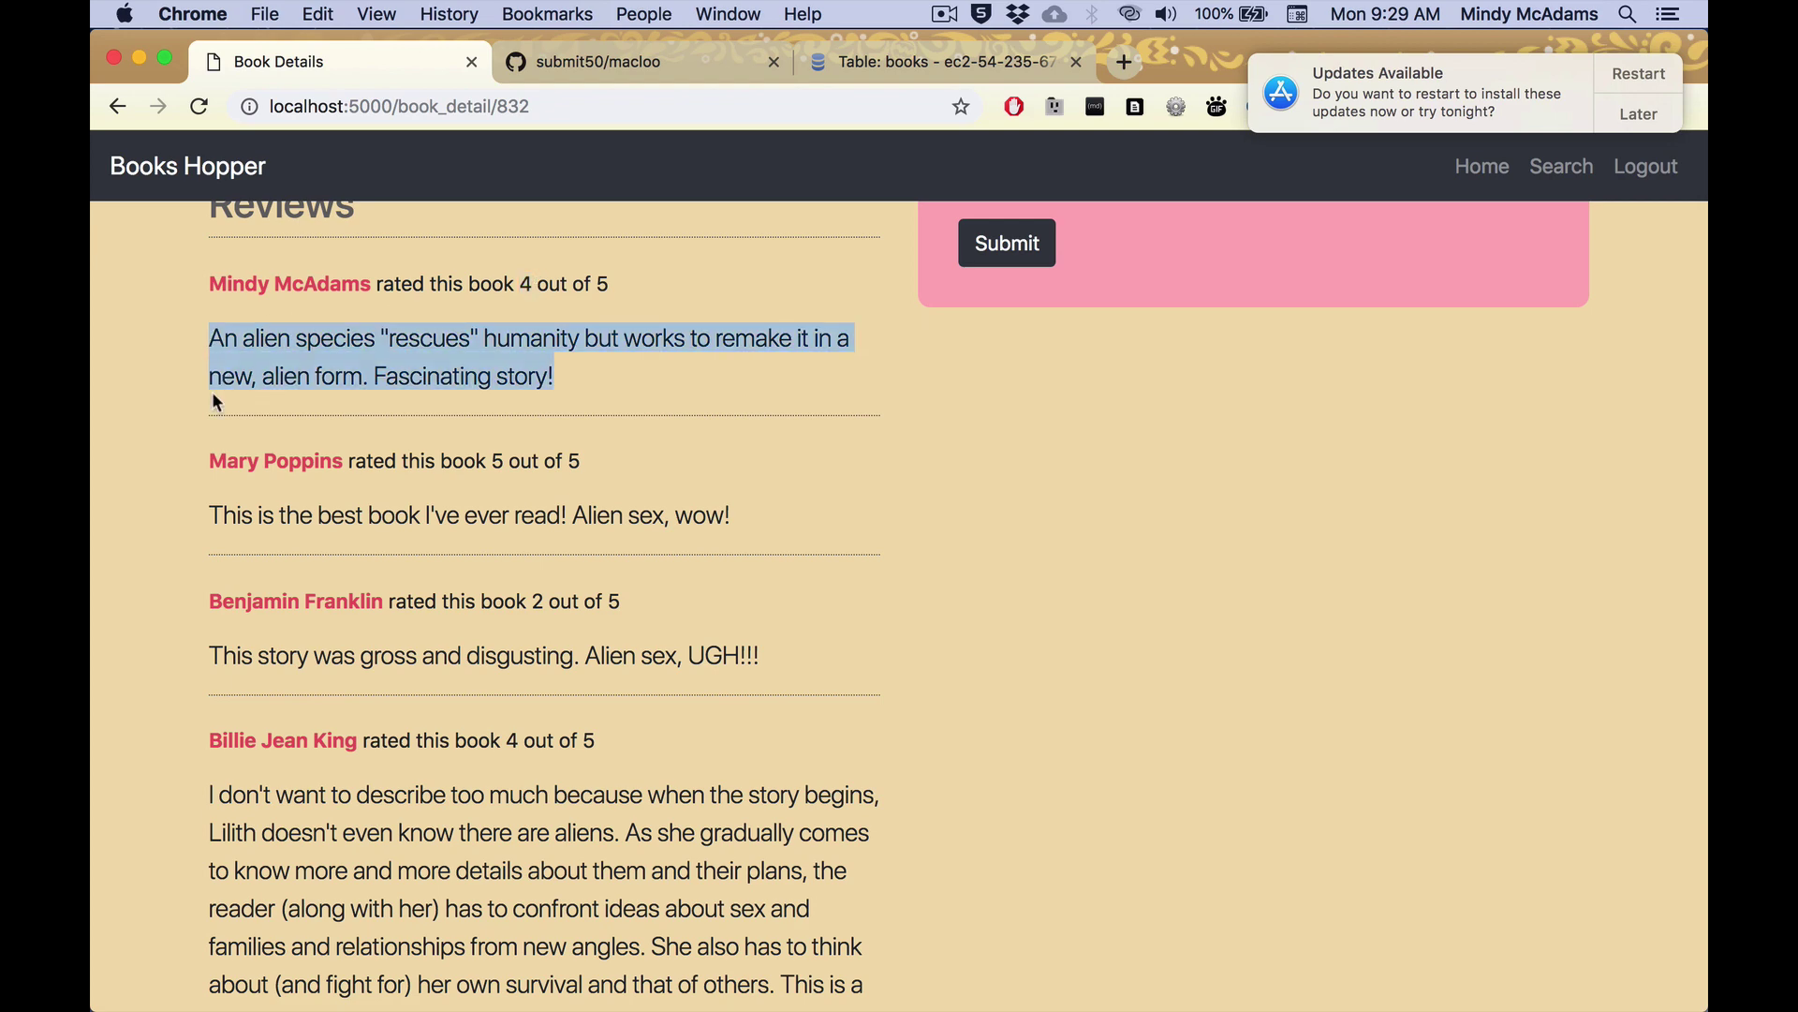
left_click(802, 762)
scroll(802, 763, "down", 3)
scroll(802, 762, "up", 5)
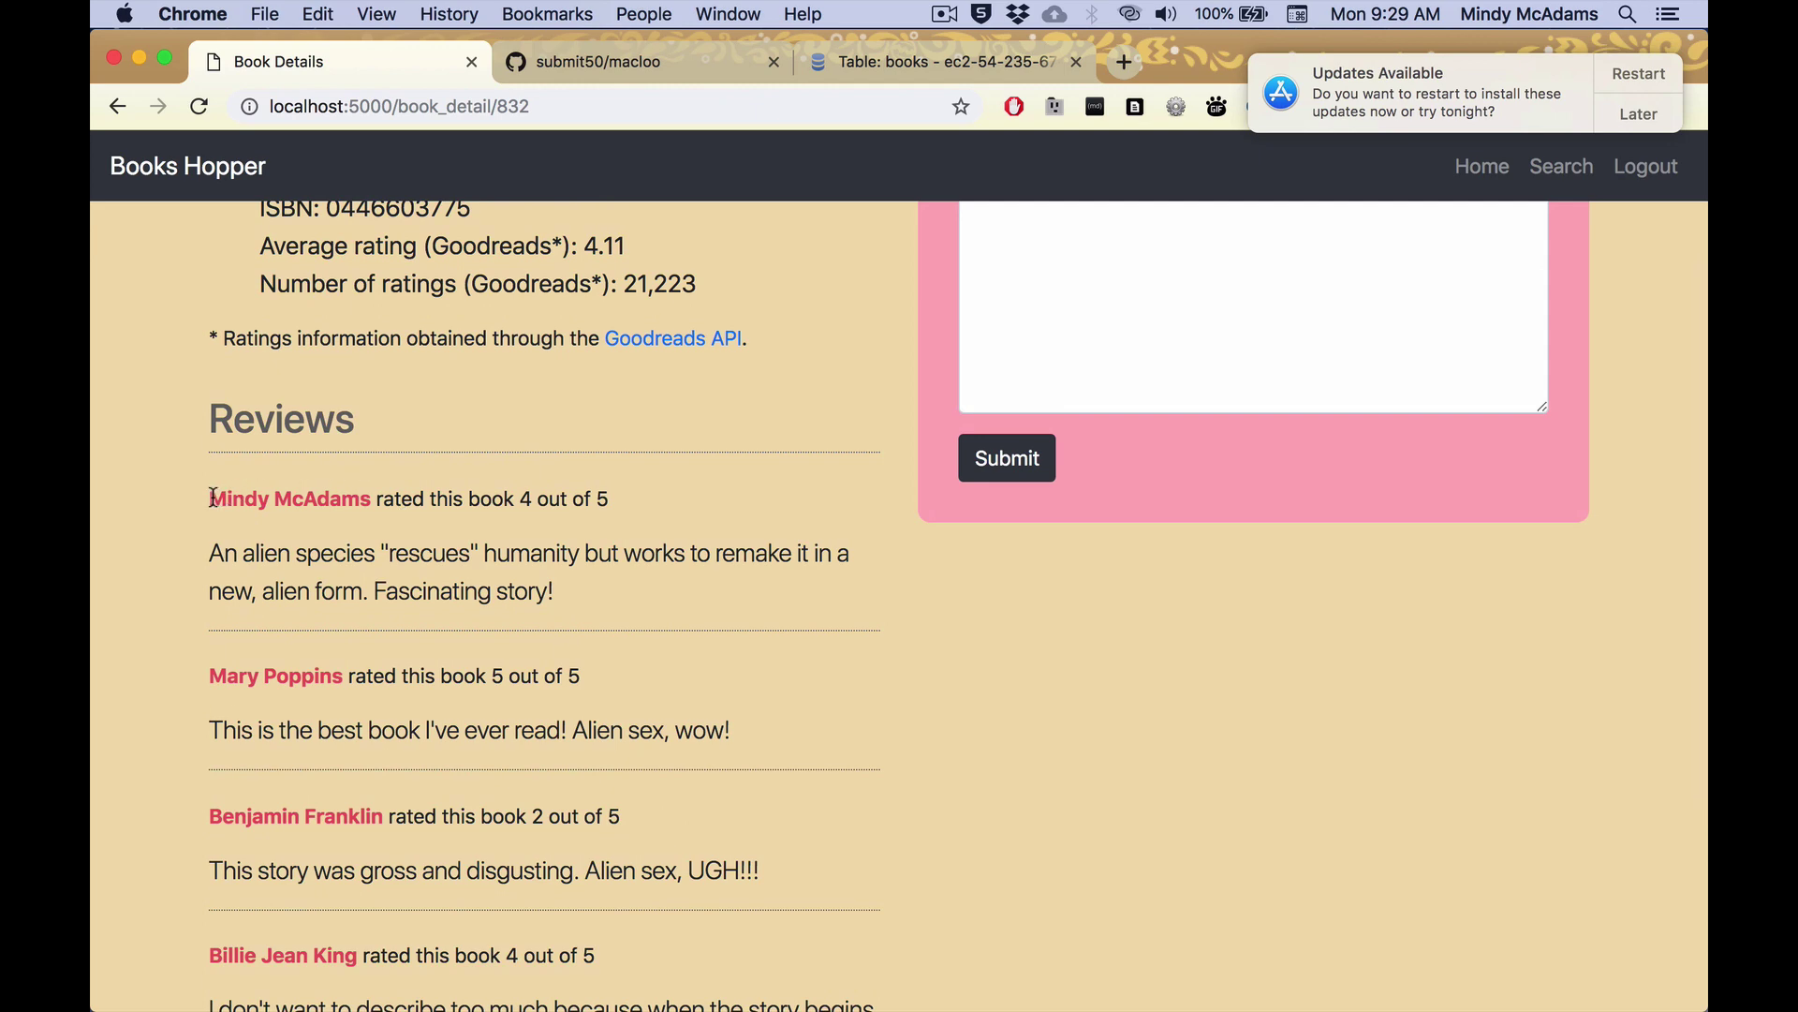
left_click_drag(213, 497, 372, 493)
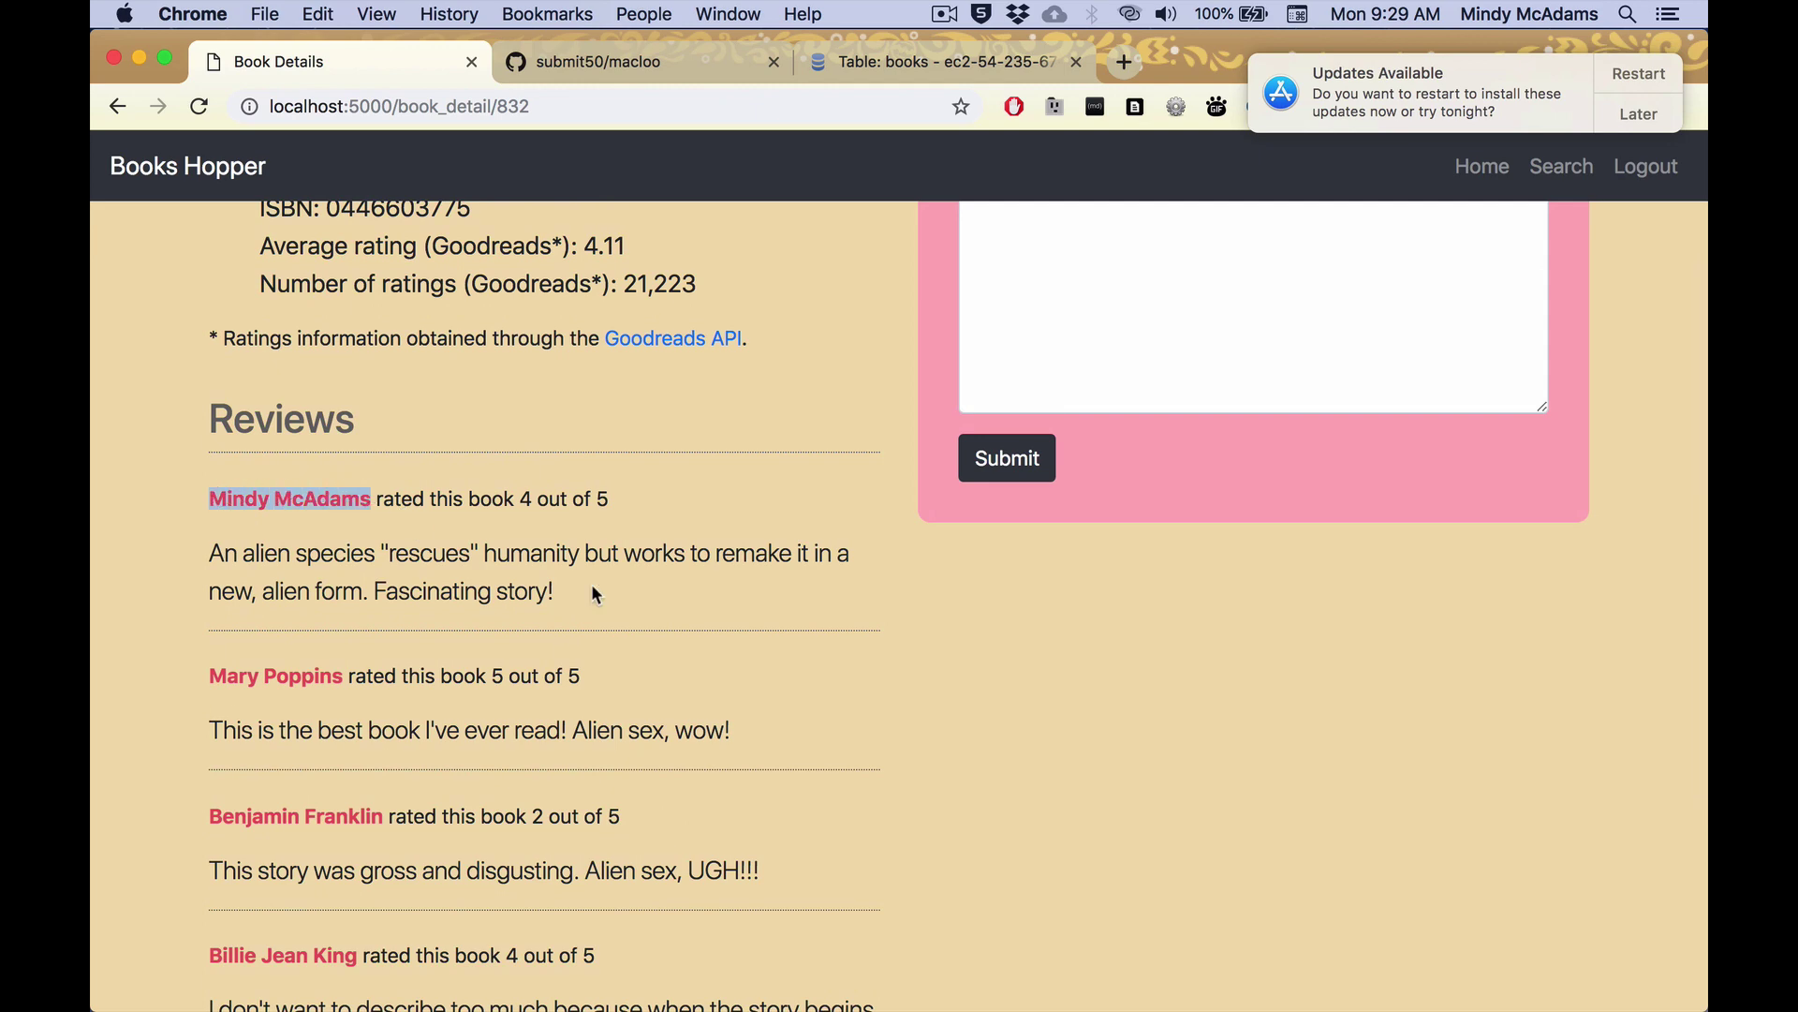
scroll(592, 582, "up", 3)
Try posting a second 5-star Dawn review 'I love this boo', which is refused, then return to Dawn.
left_click(1237, 506)
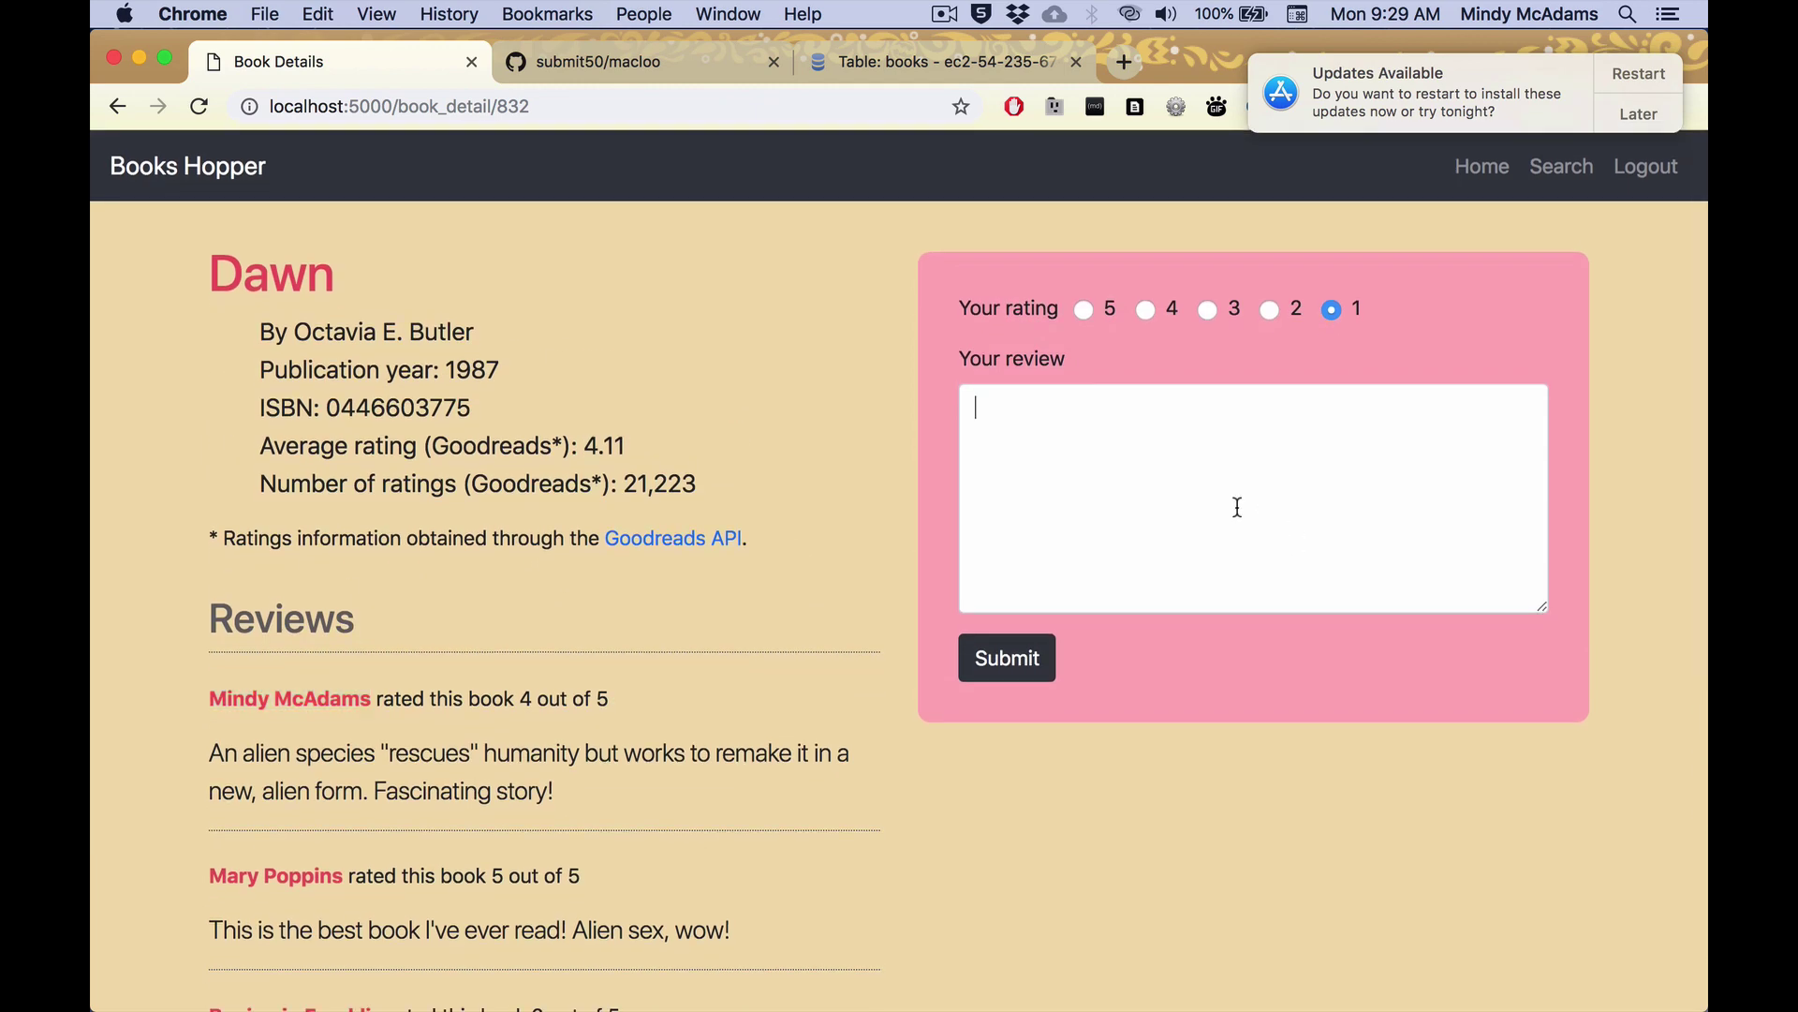
left_click(1083, 309)
key("Tab")
type("I love this book")
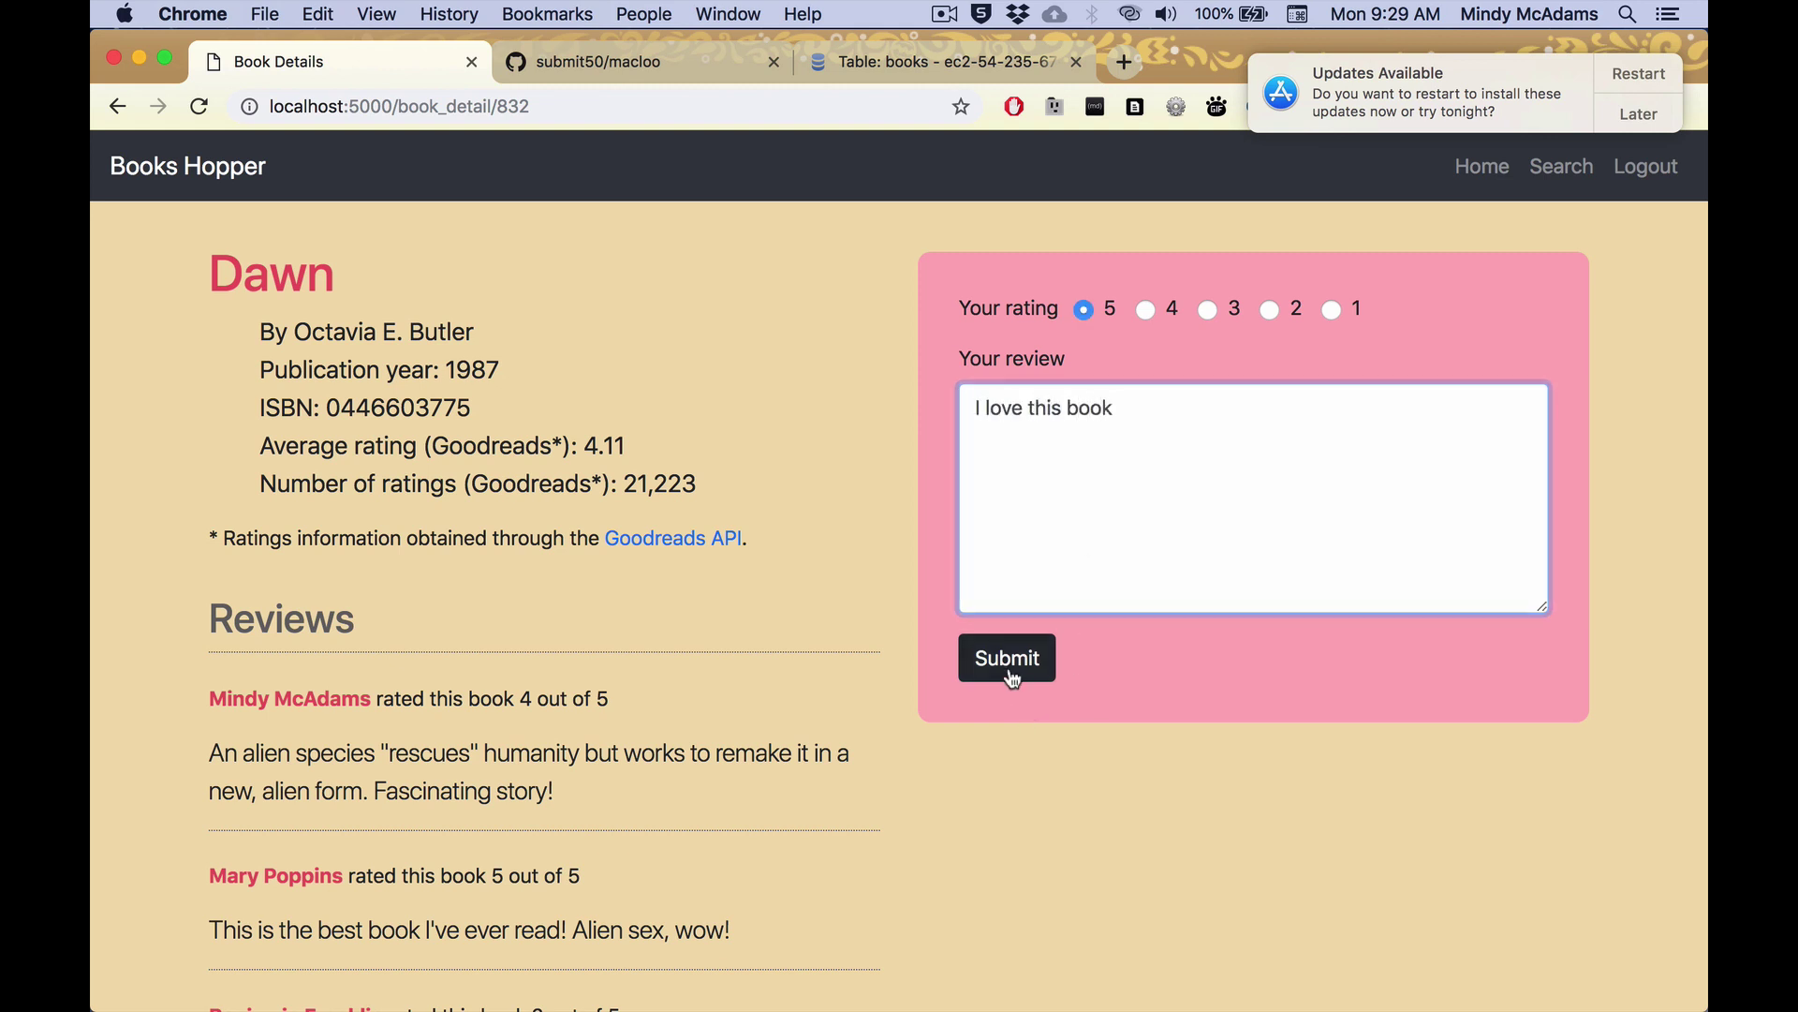
left_click(1010, 663)
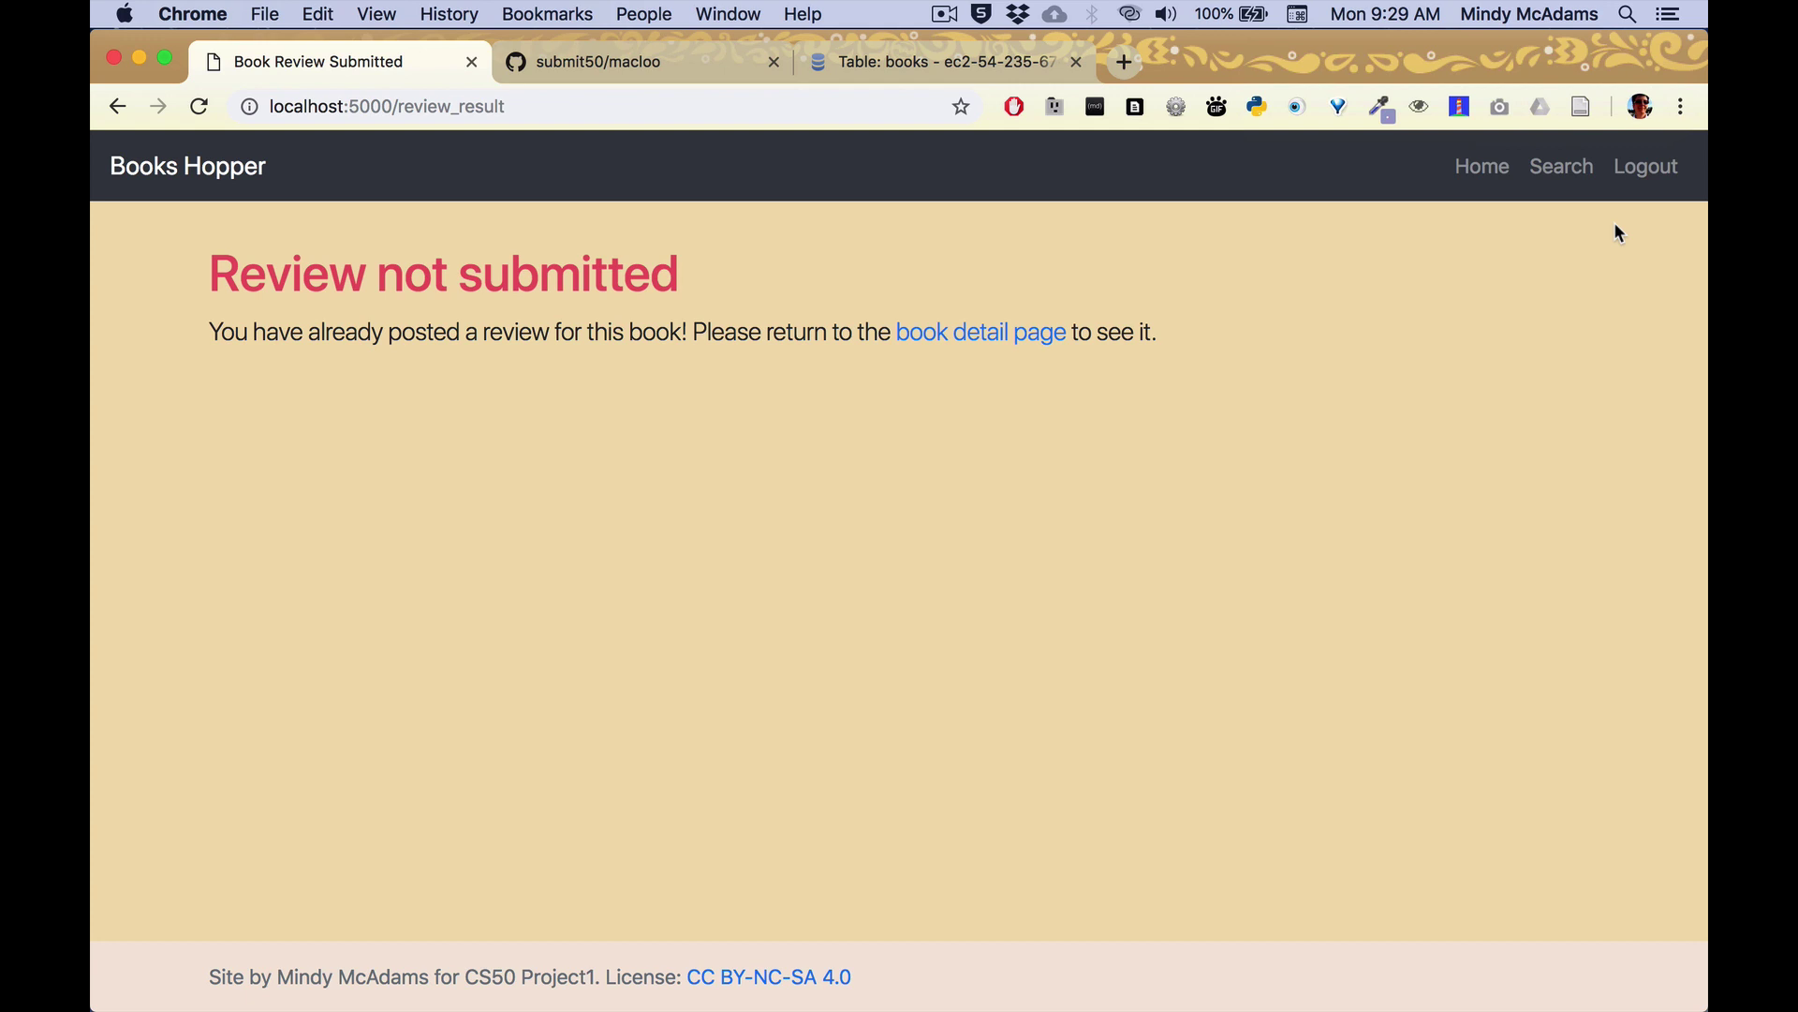
left_click(1040, 337)
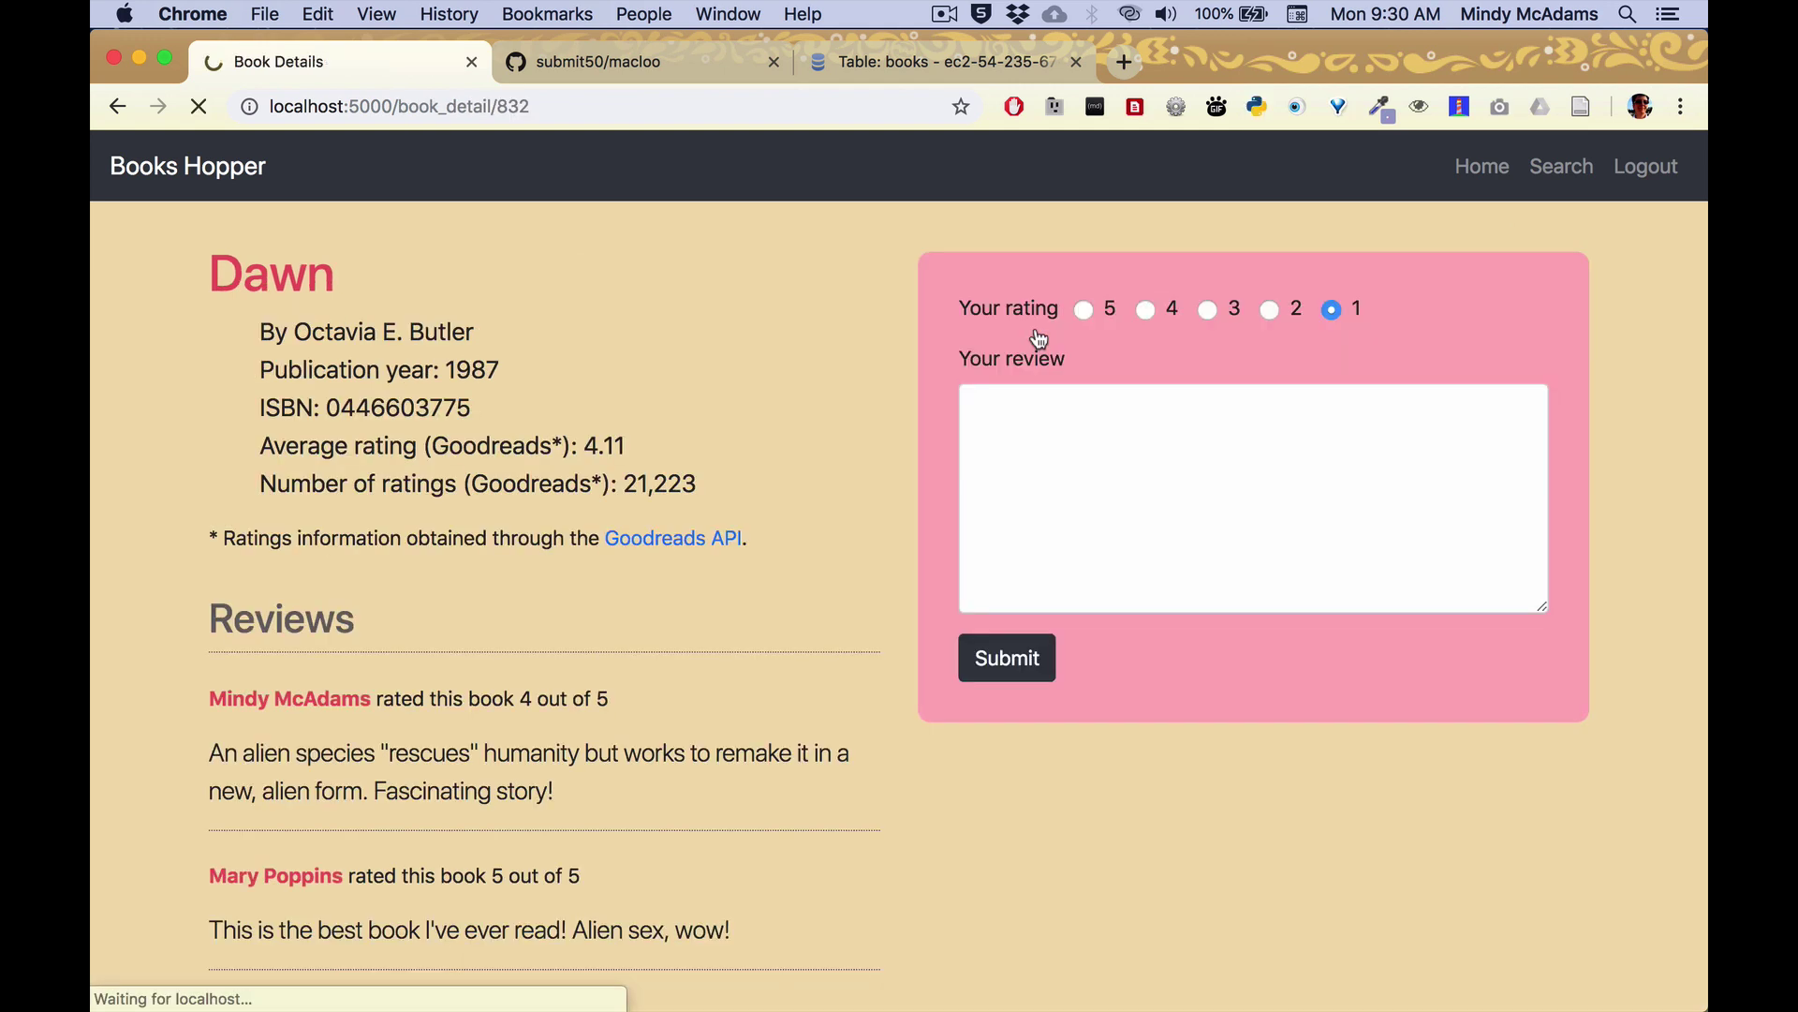
scroll(682, 666, "down", 5)
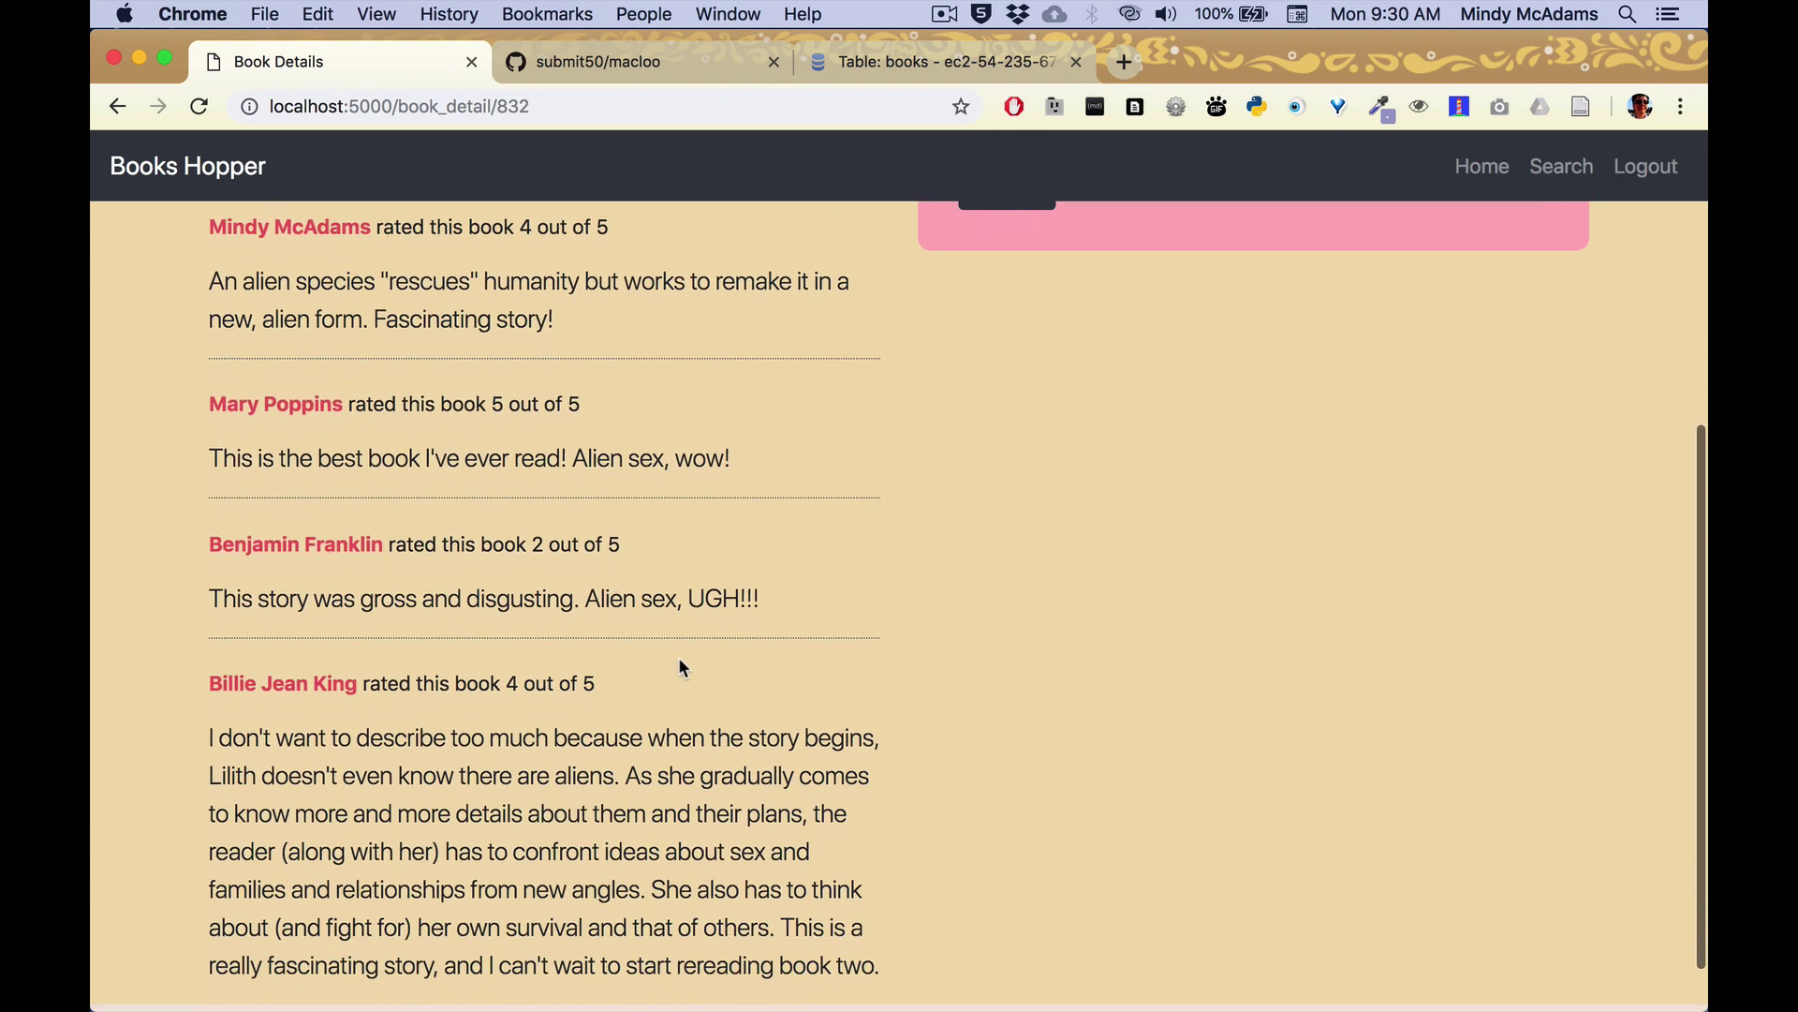
scroll(682, 667, "up", 5)
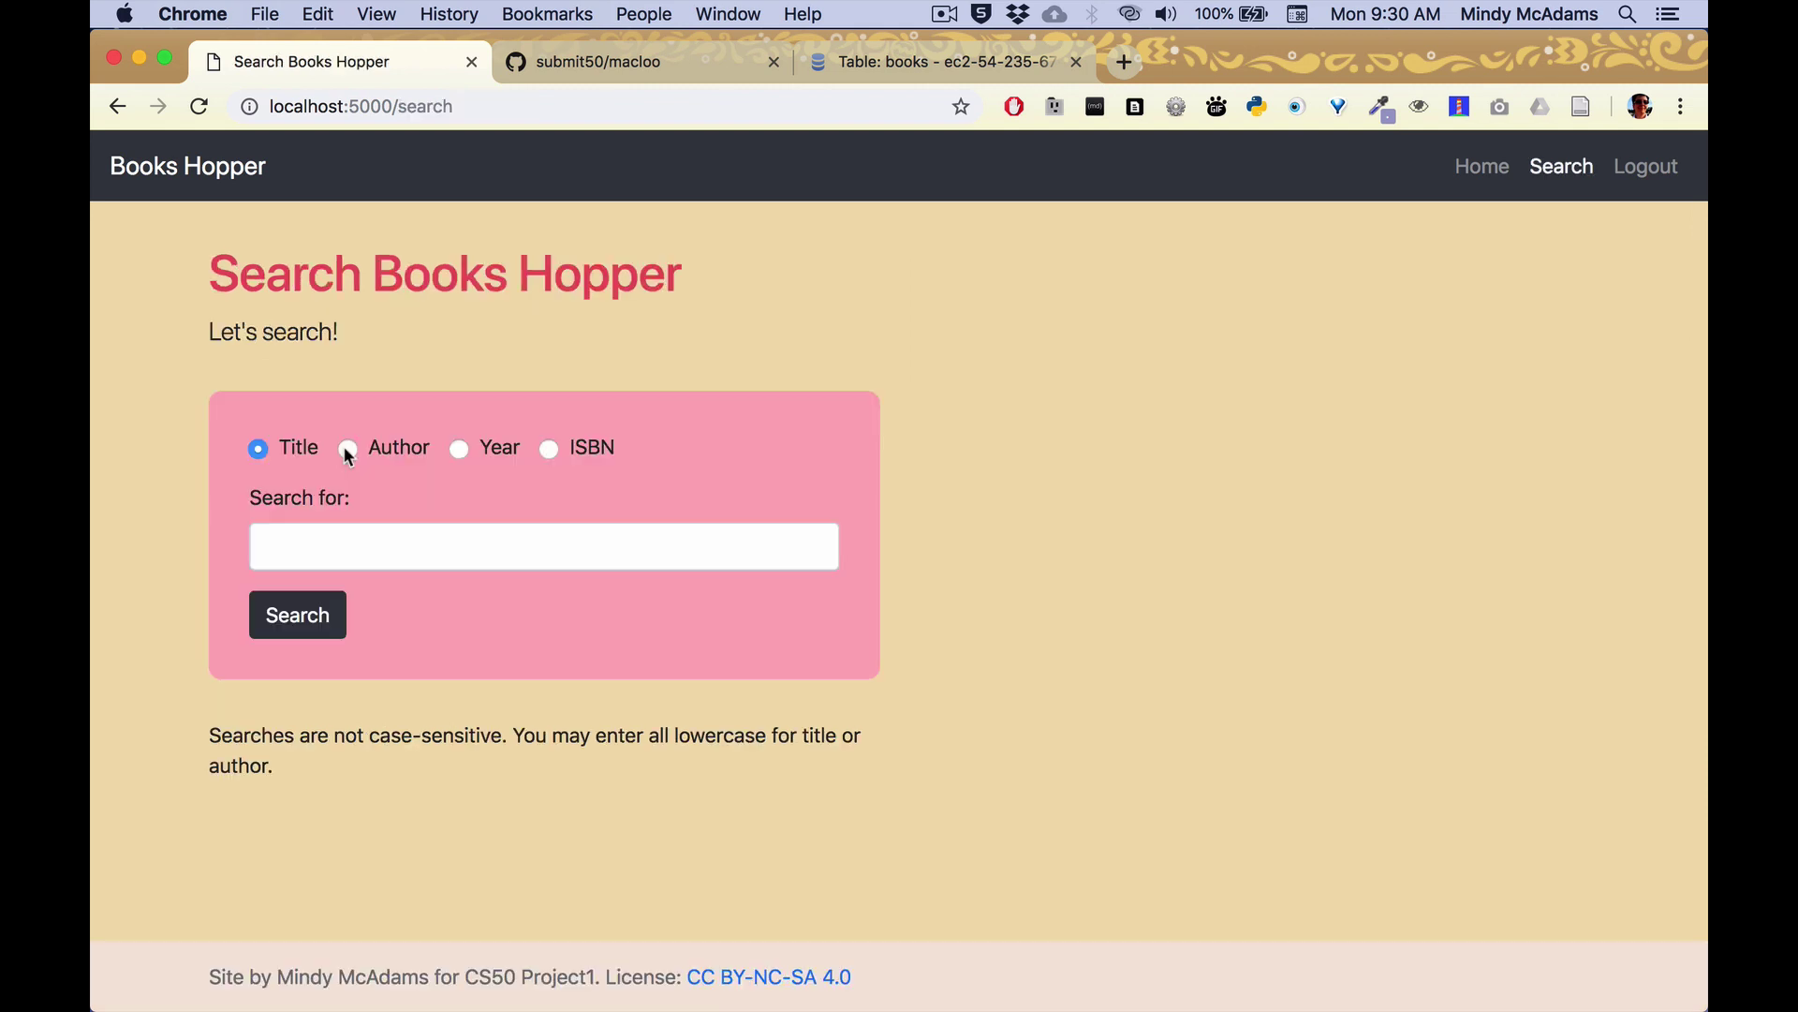
Search authors for 'butler' and open Fledgling's details page.
left_click(347, 447)
left_click(395, 541)
type("butler")
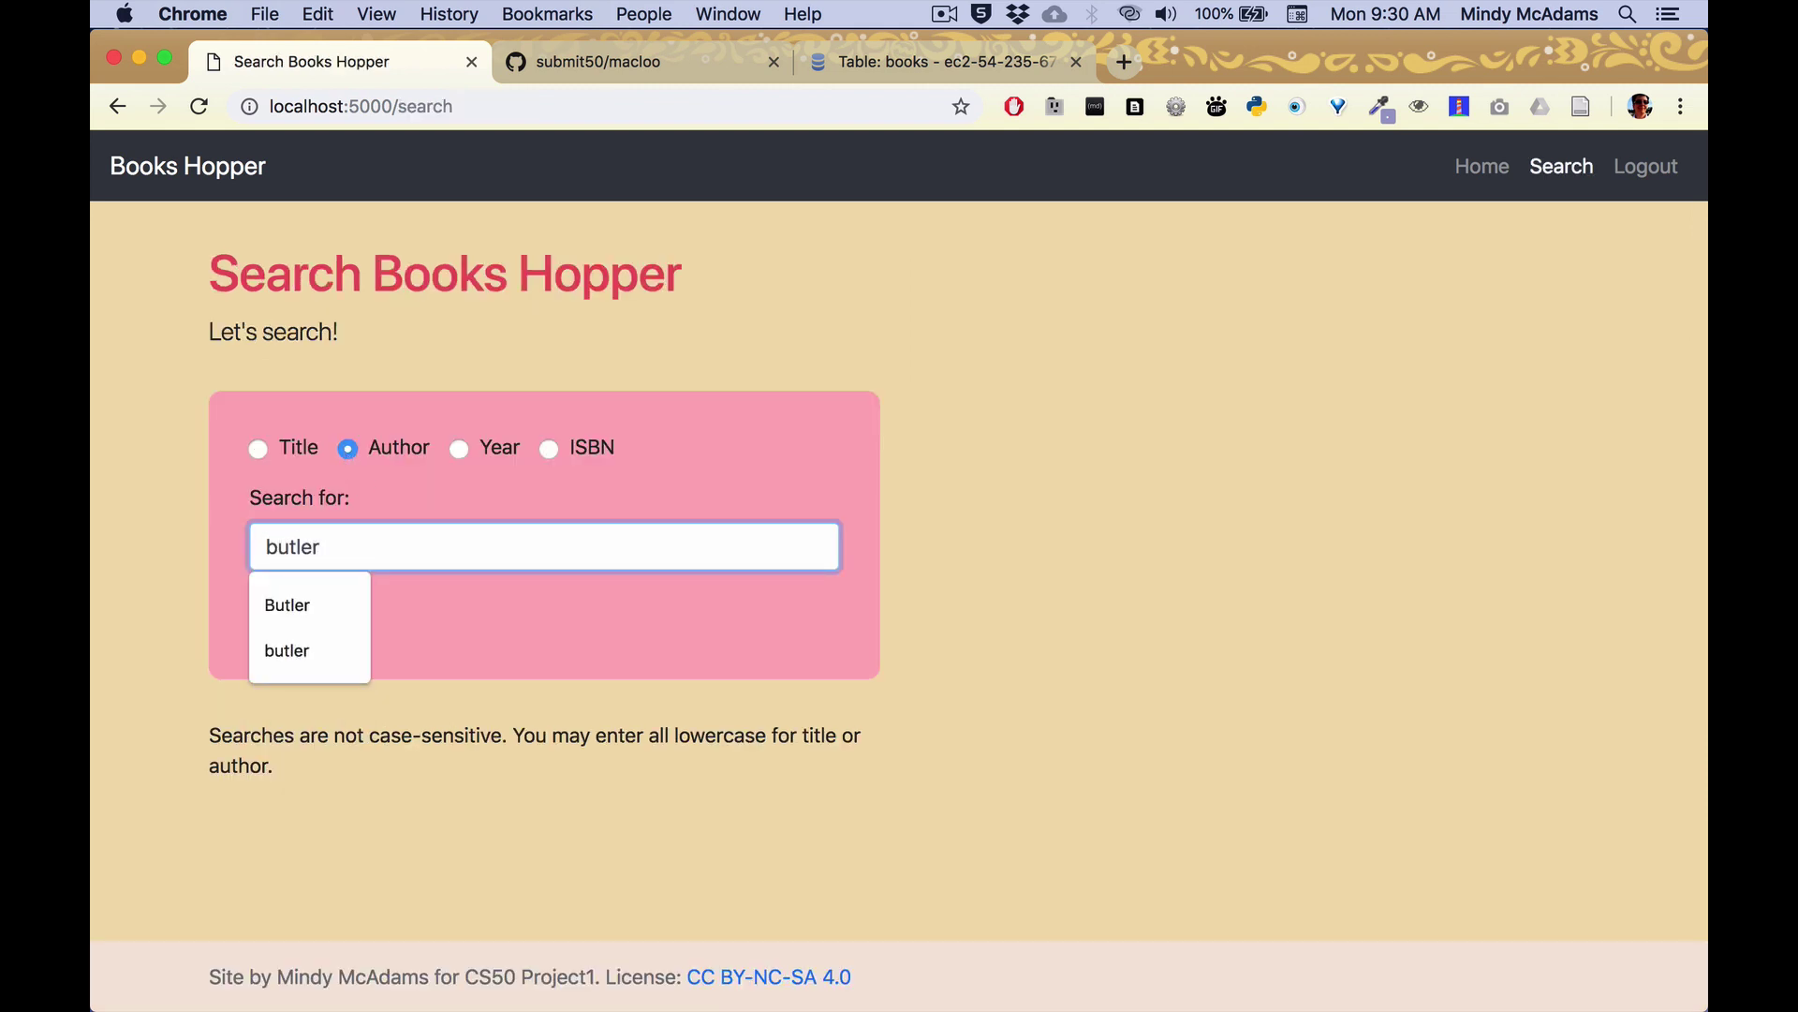
key("Return")
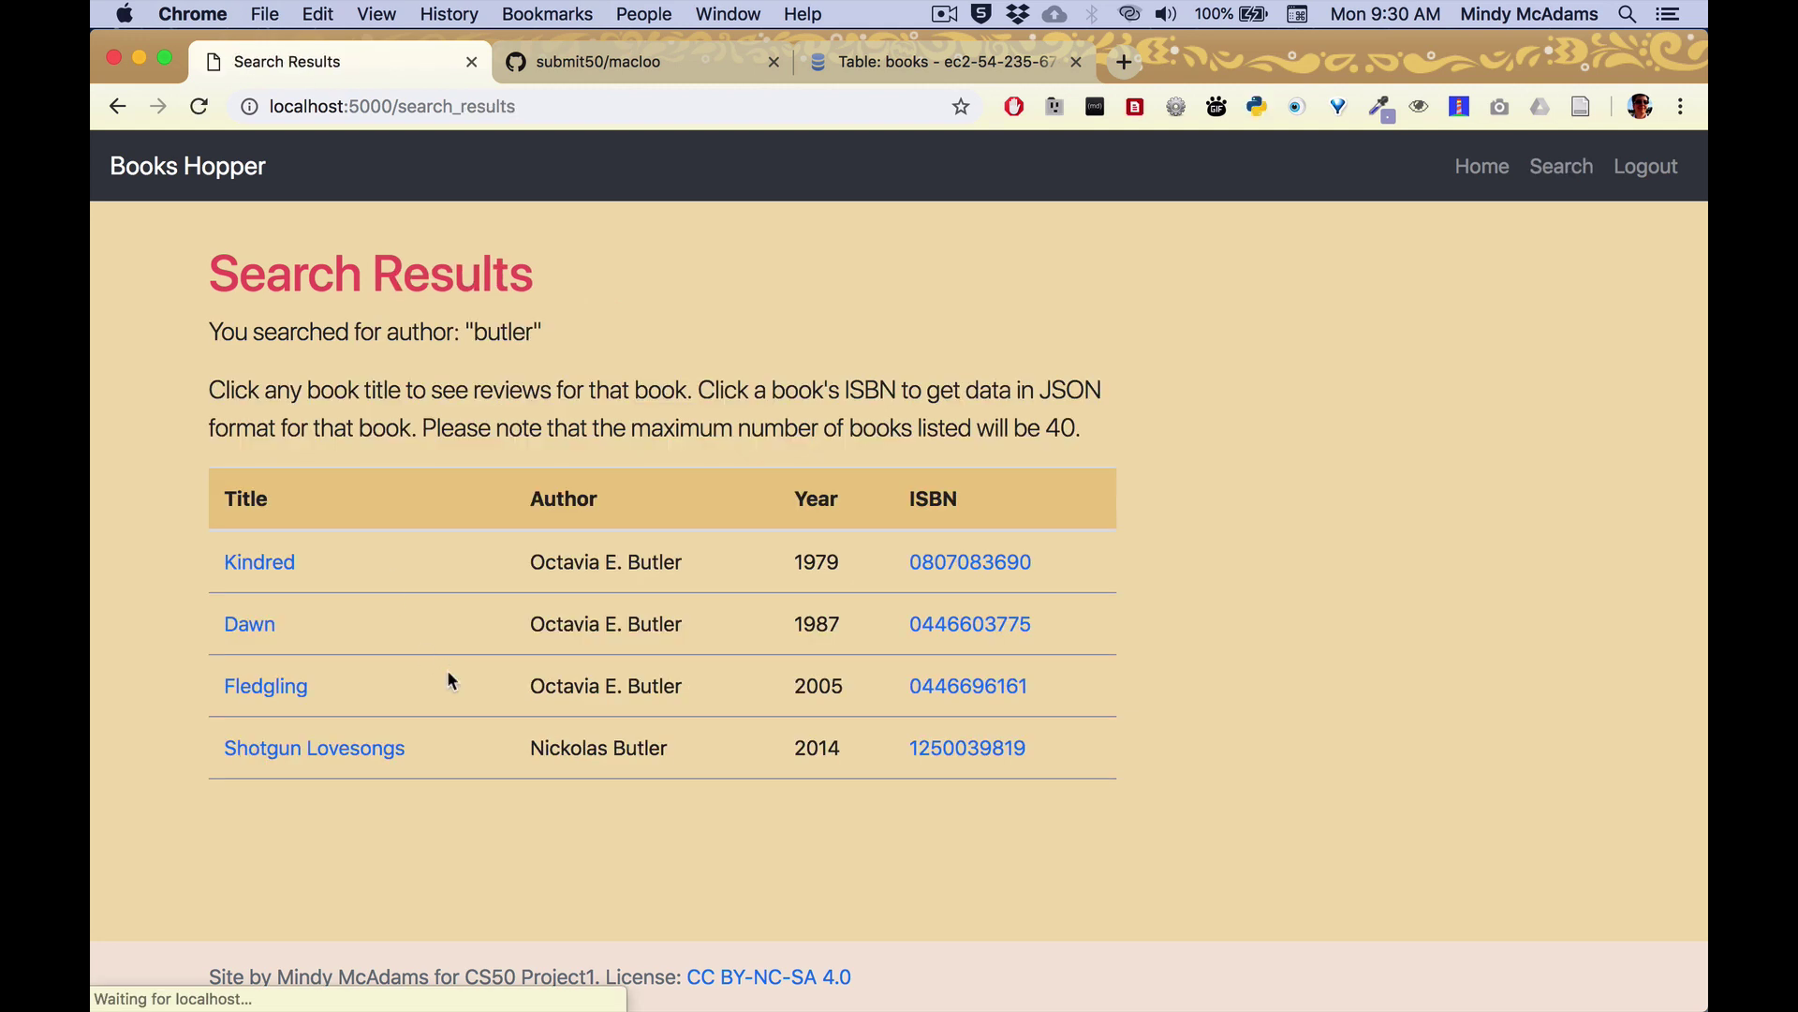
left_click(277, 689)
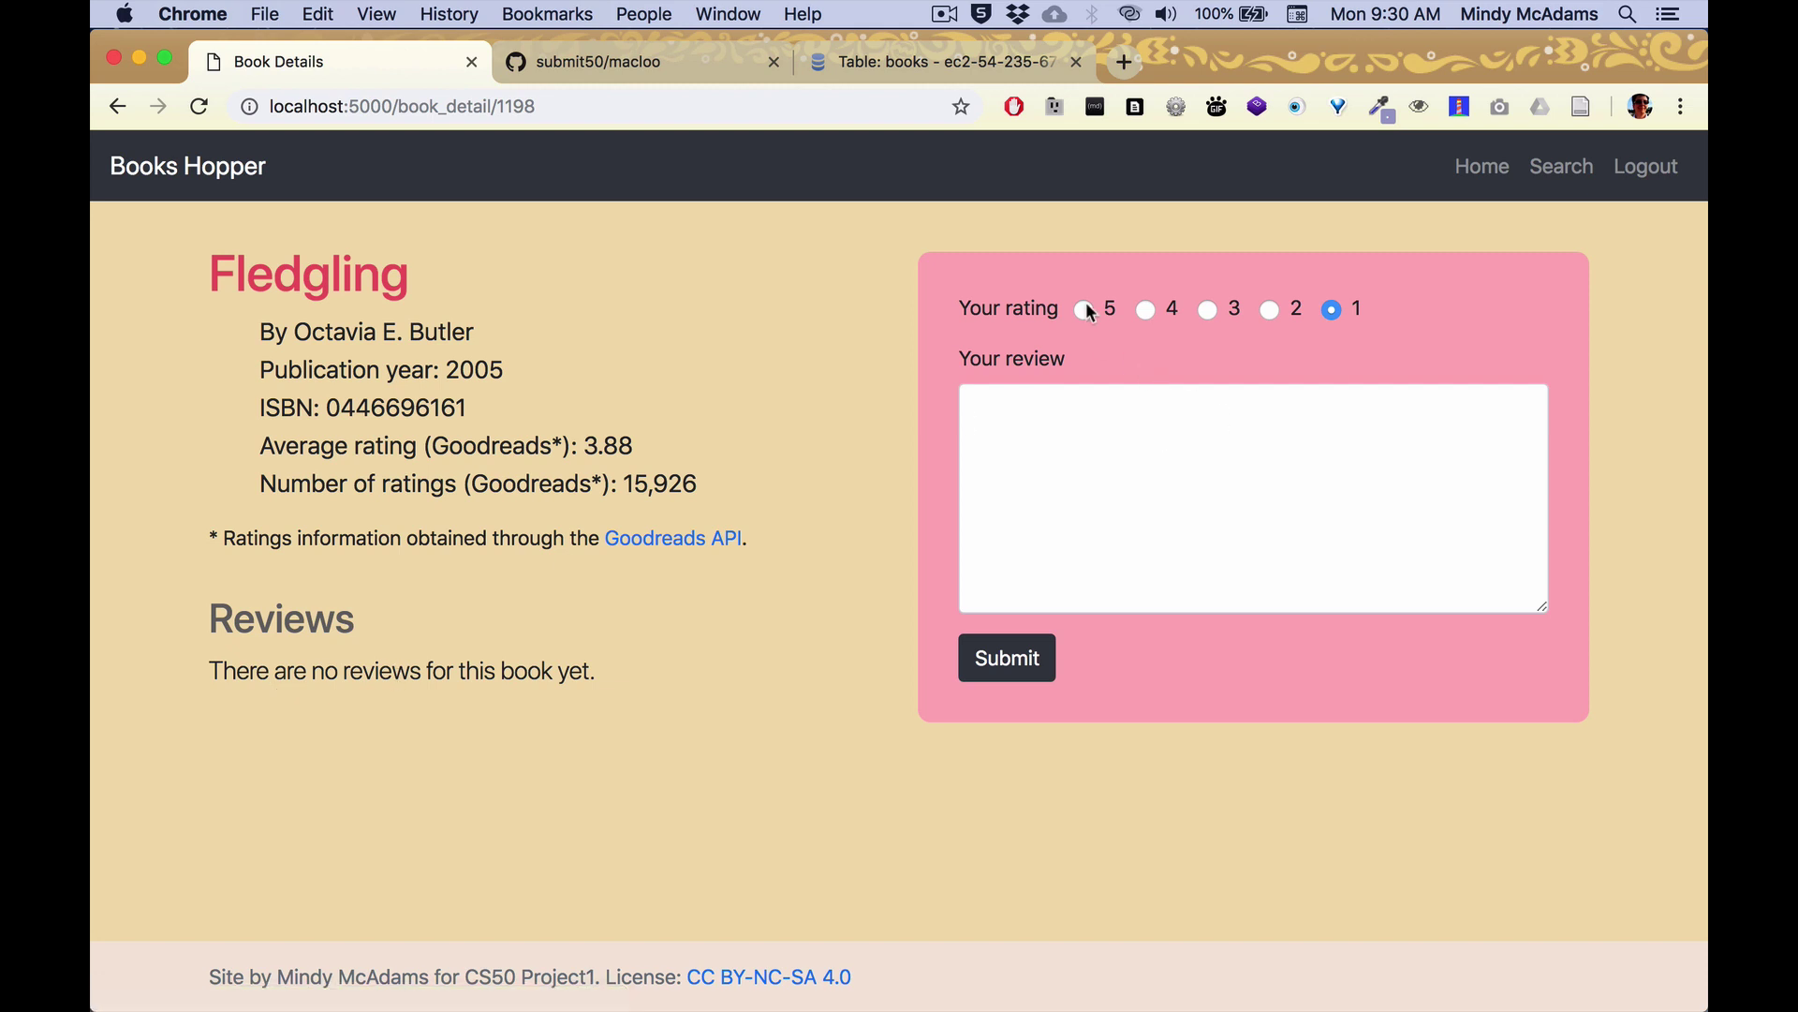
Post a 4-star review 'This is an amazing story about VAMPIRES!' and check it on Fledgling's page.
left_click(1146, 309)
left_click(1134, 423)
type("This is an amazing story about VAMPIRES!")
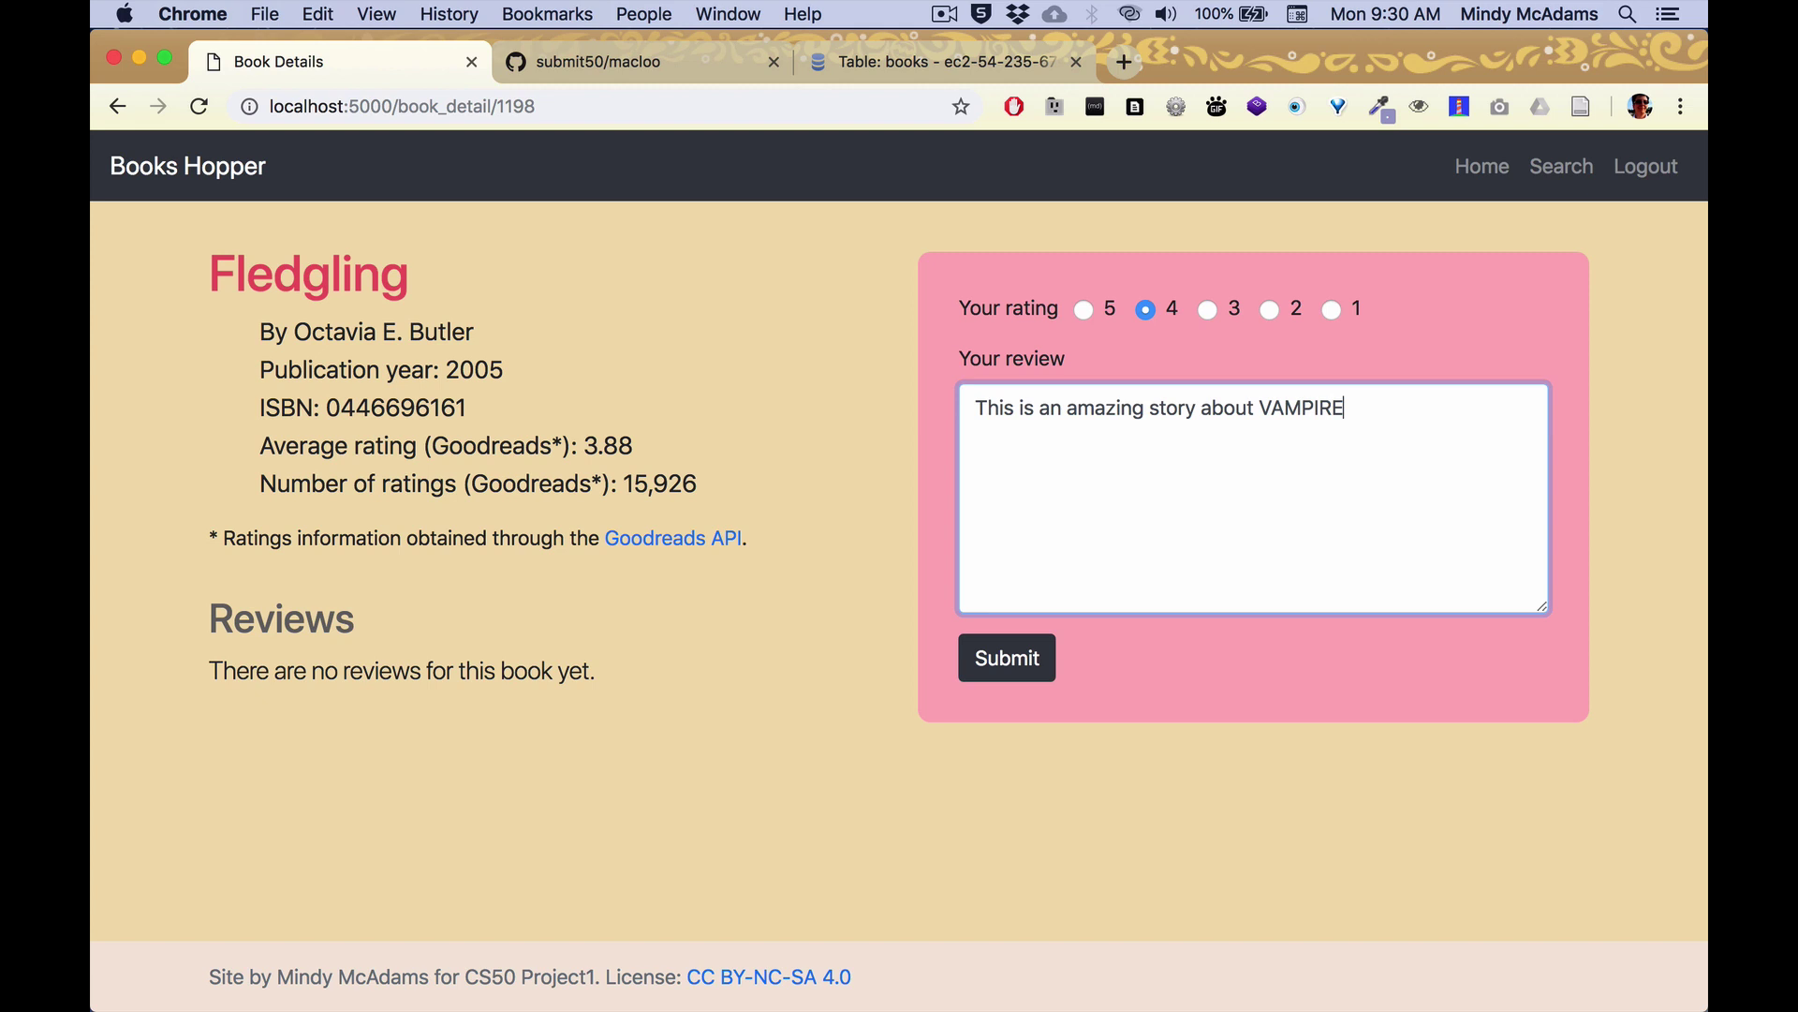
left_click(1015, 661)
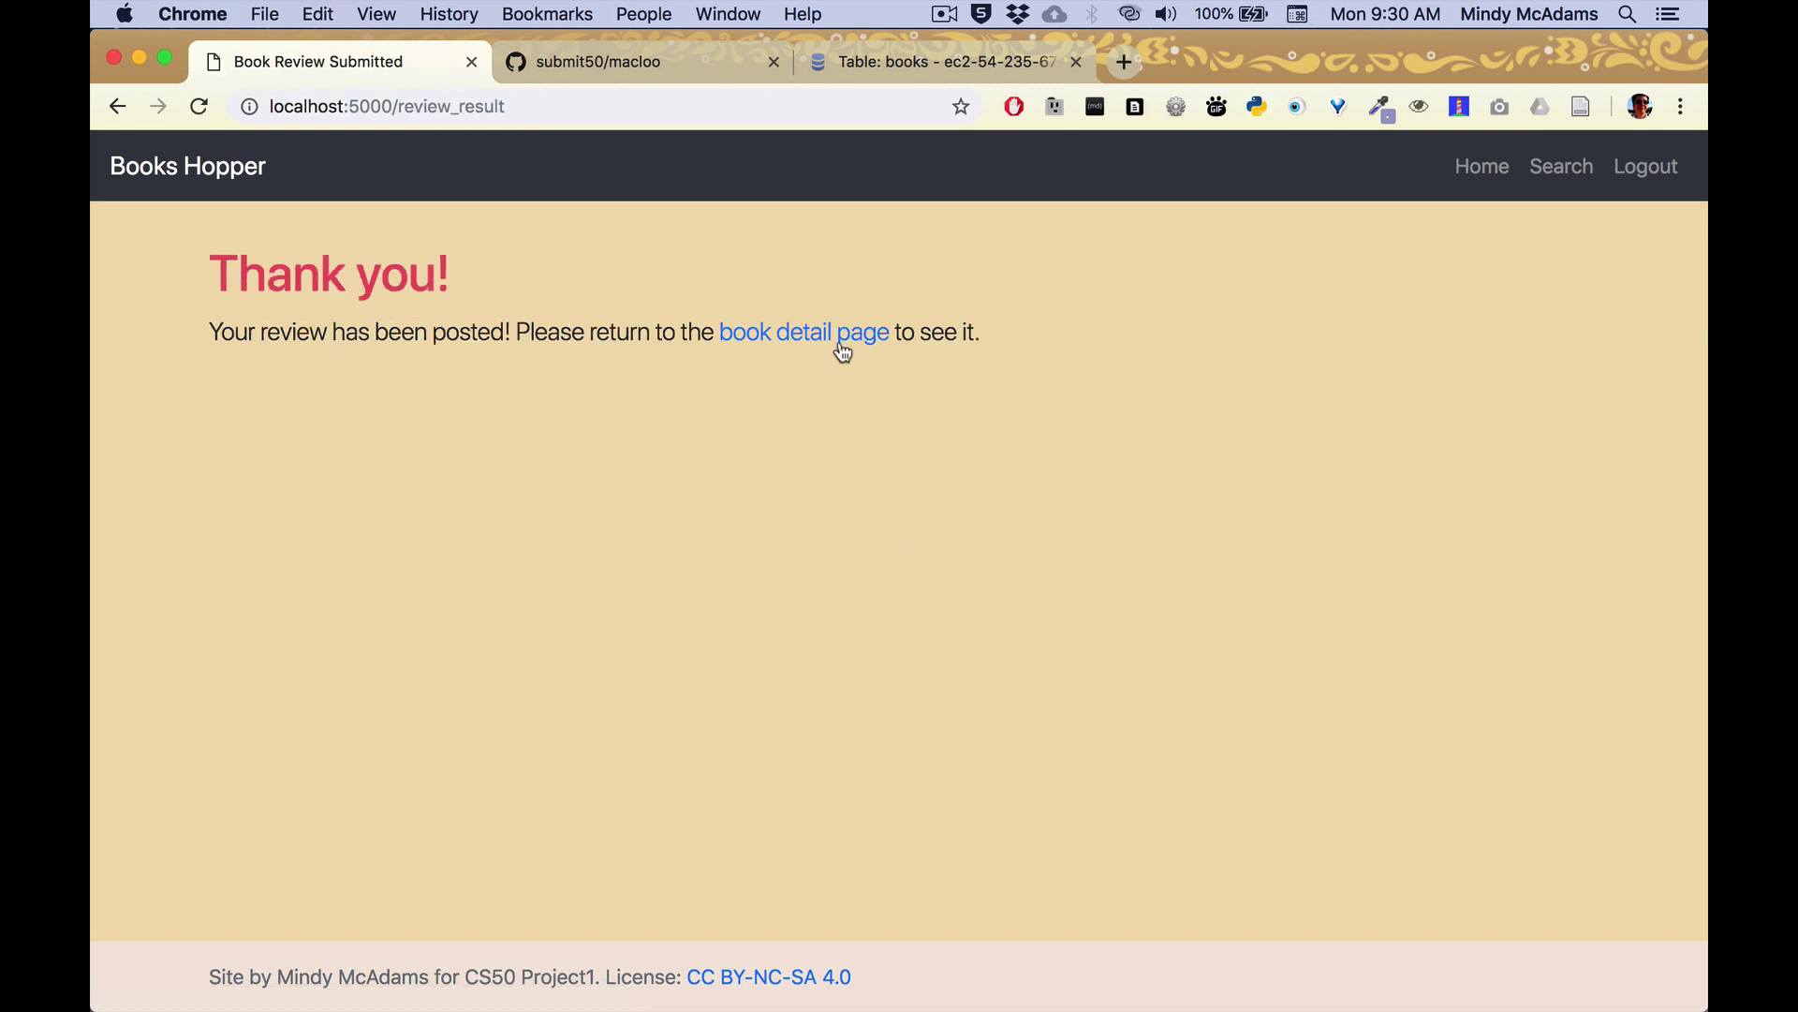
left_click(843, 339)
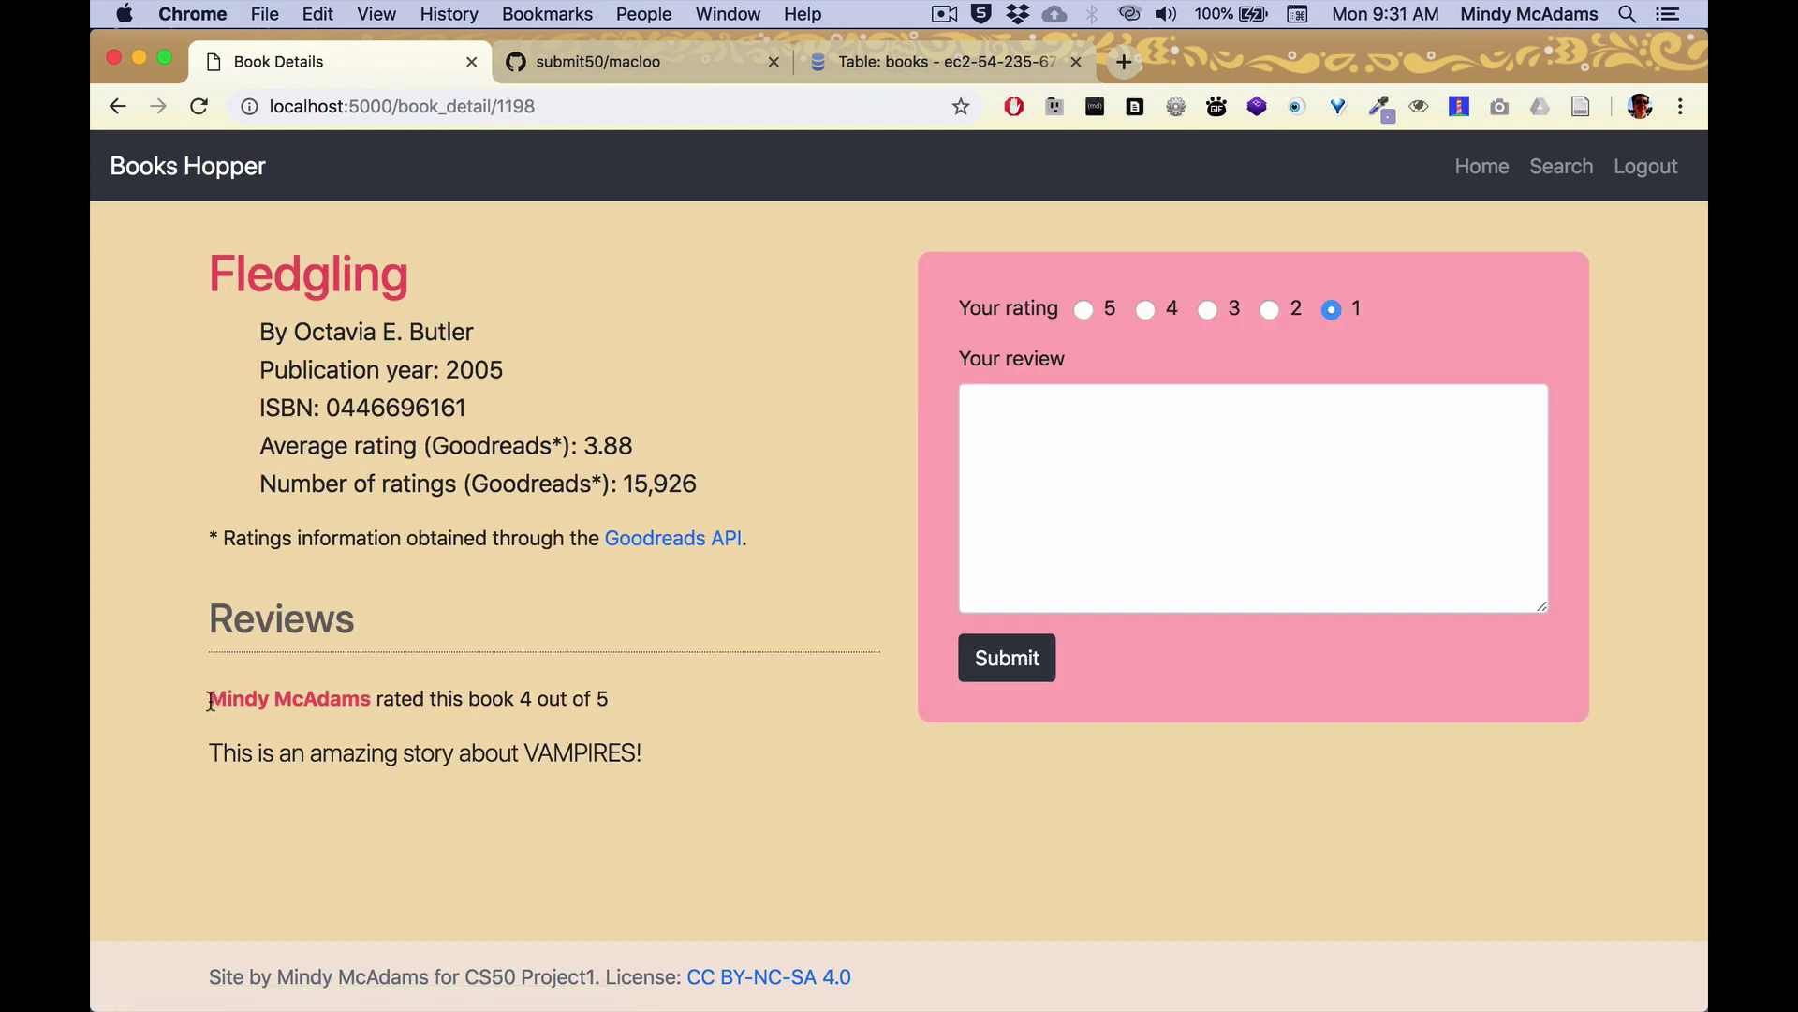
left_click_drag(211, 700, 364, 697)
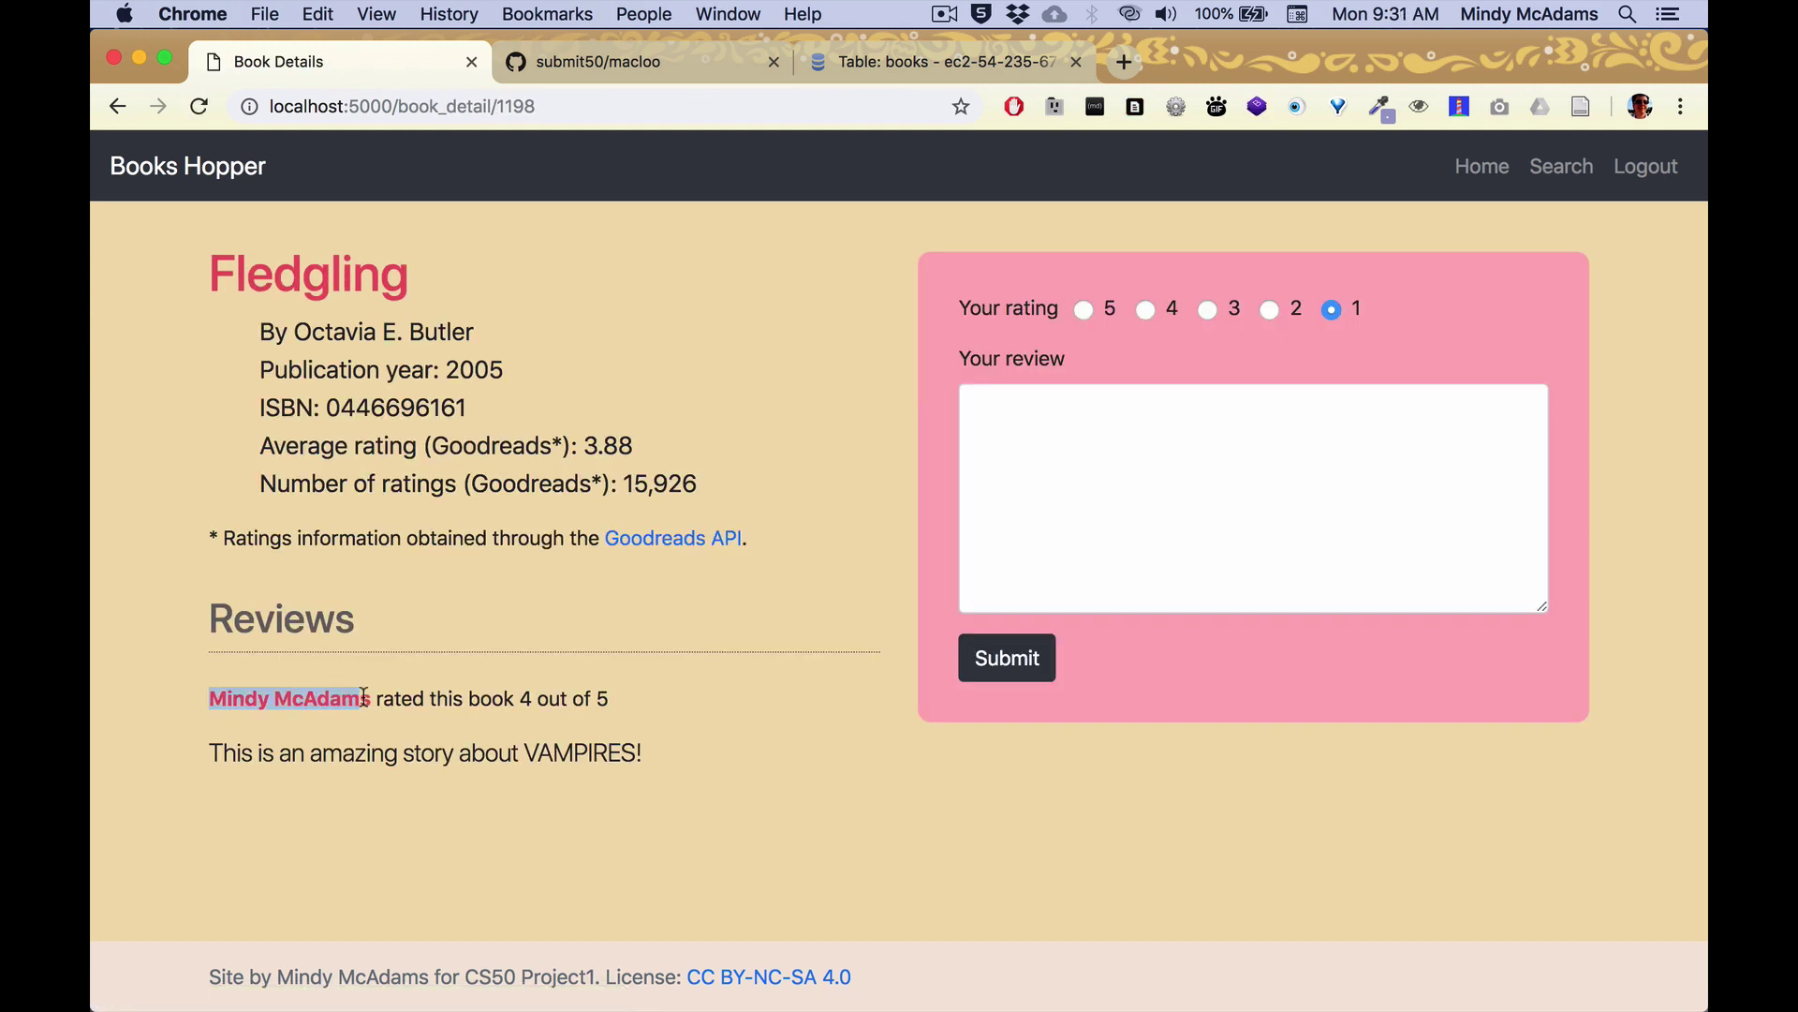
left_click(810, 792)
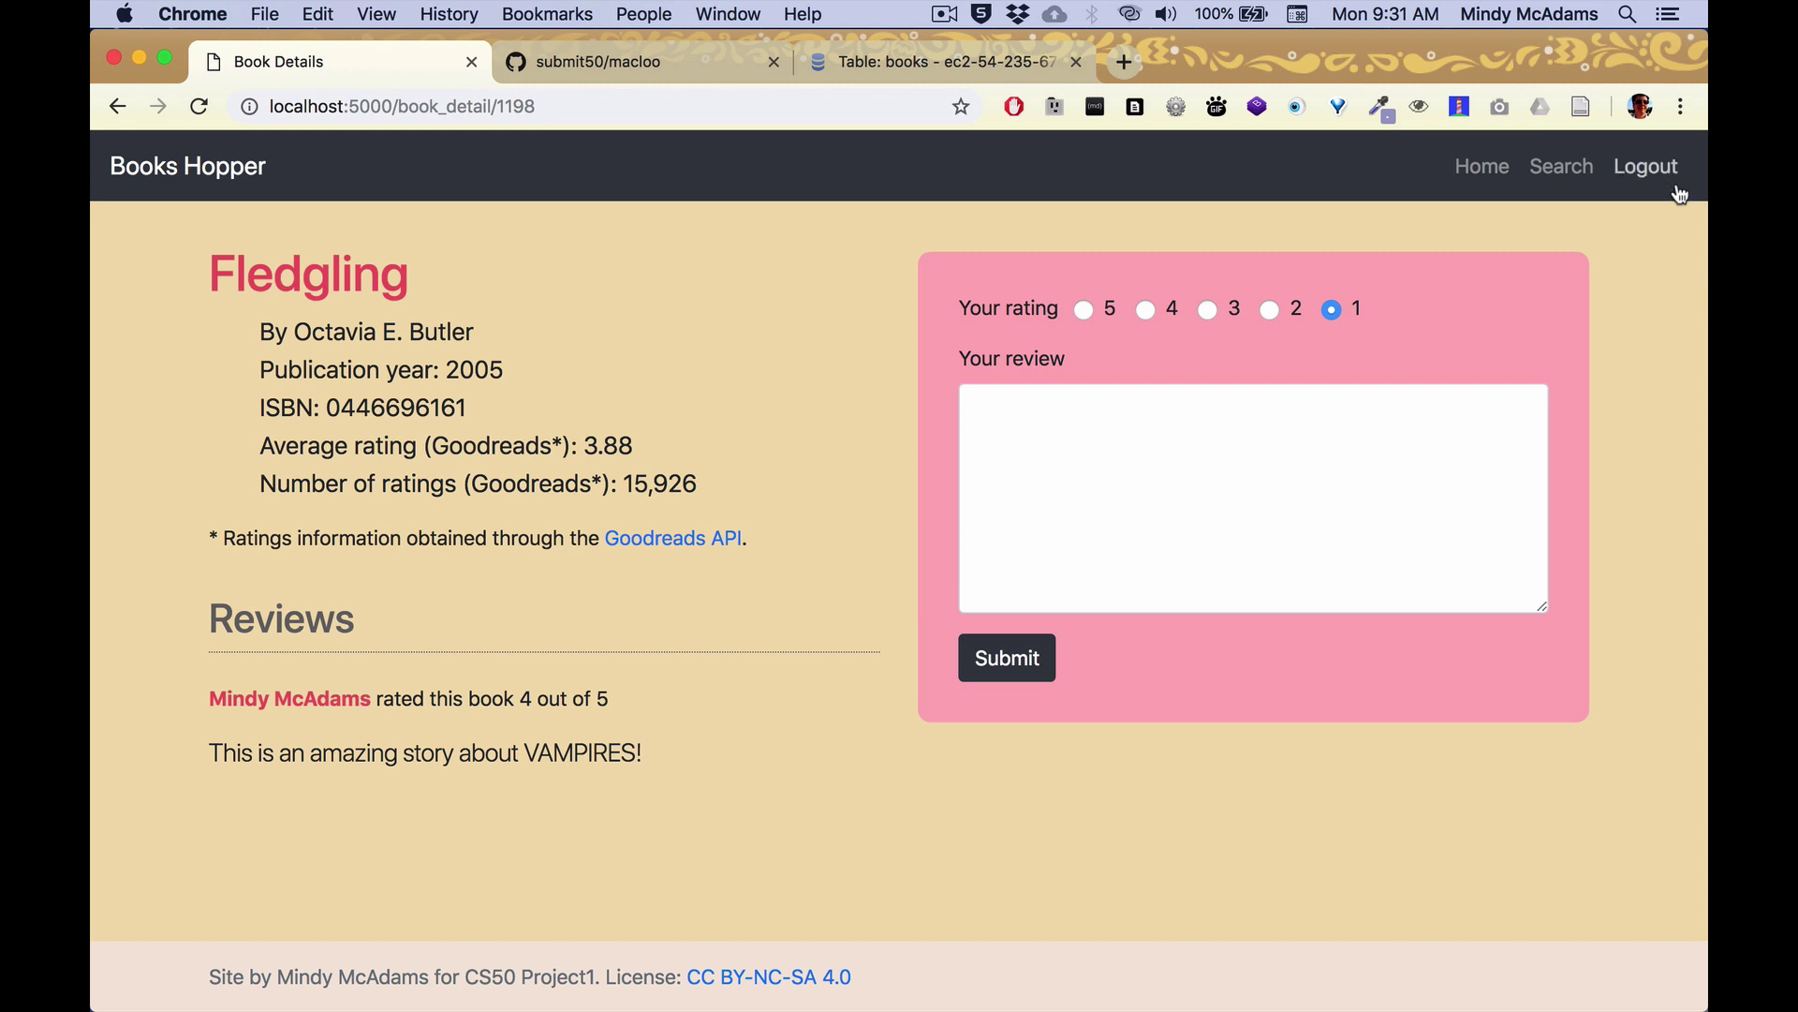
Log out and log back in with a different account's username and password.
left_click(1663, 172)
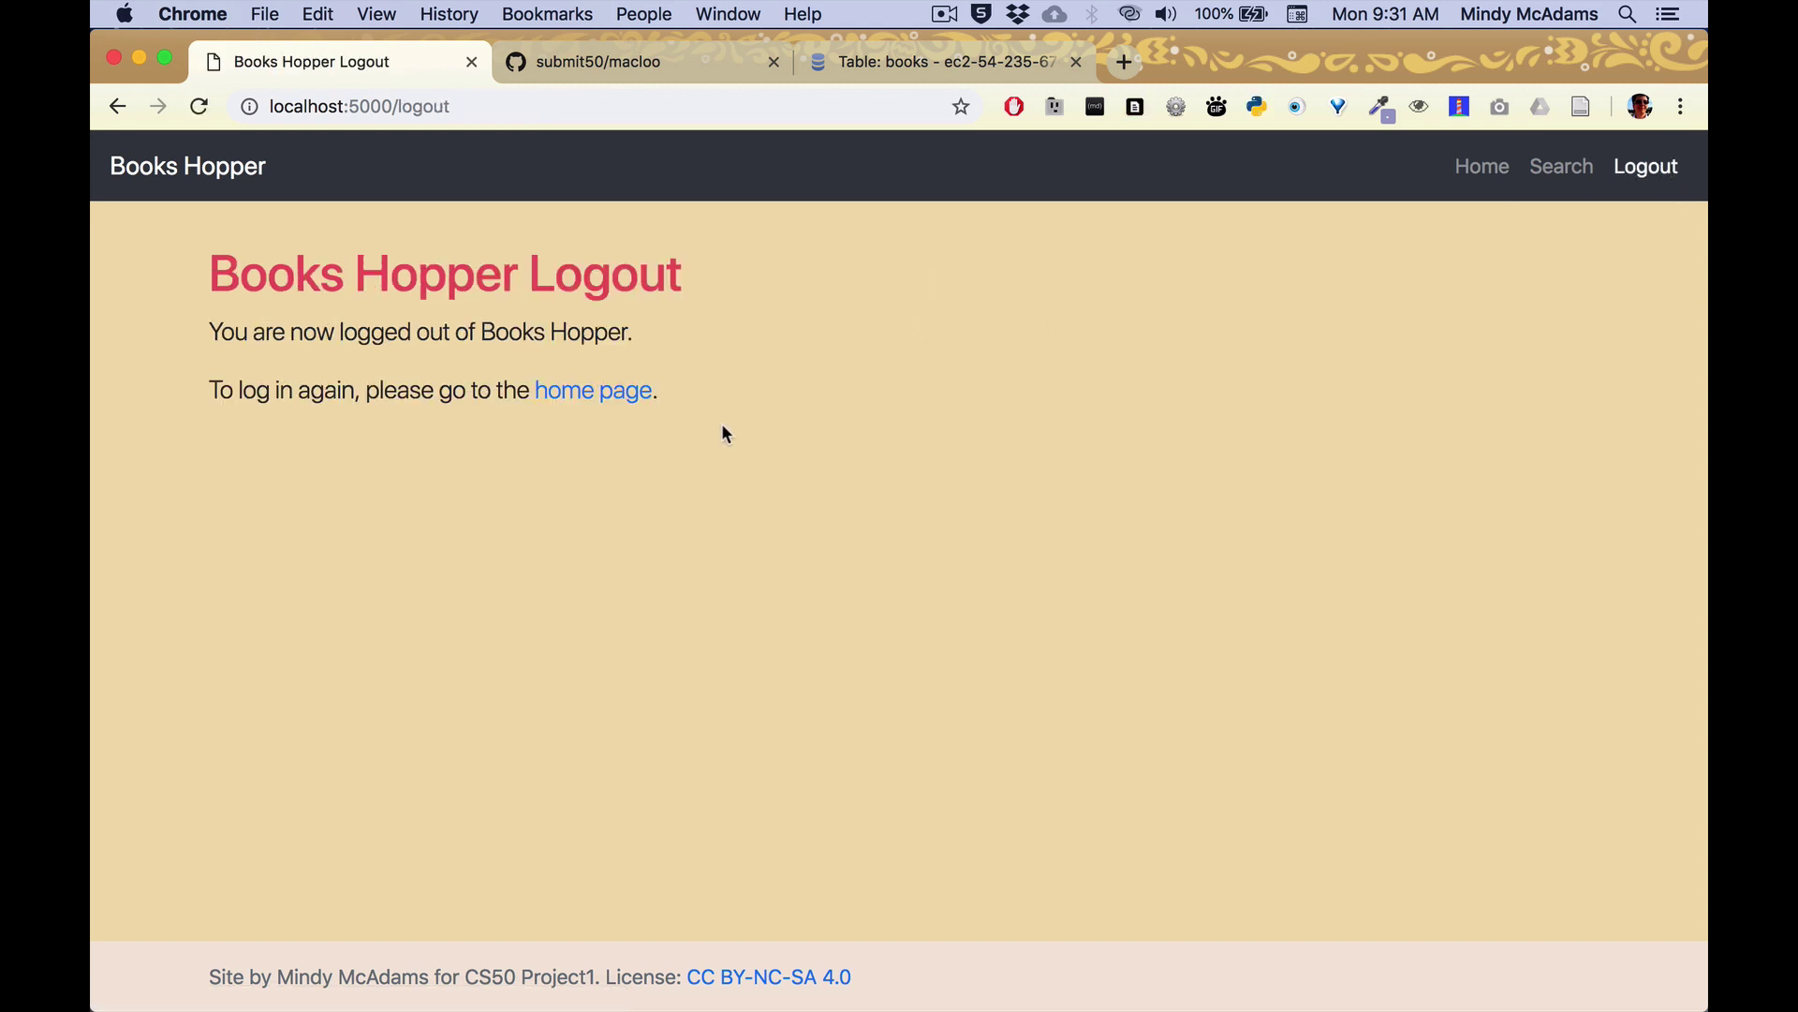
left_click(639, 393)
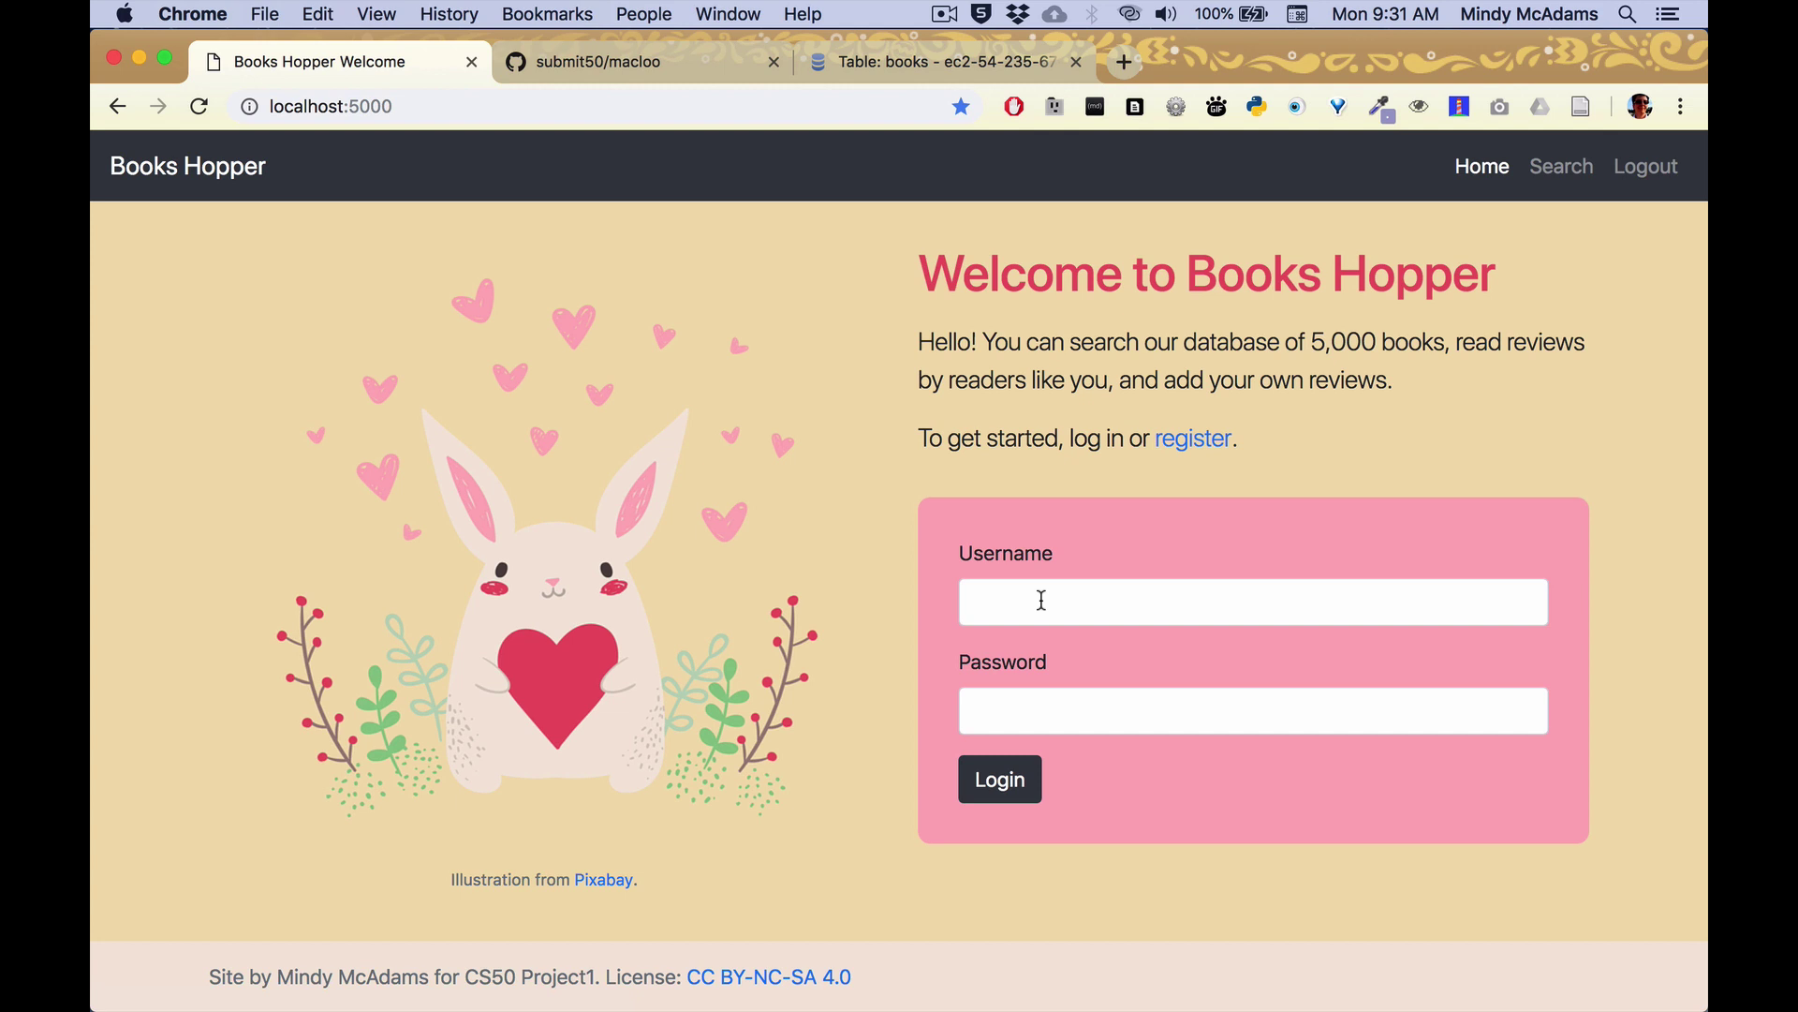
left_click(1044, 604)
type("harry")
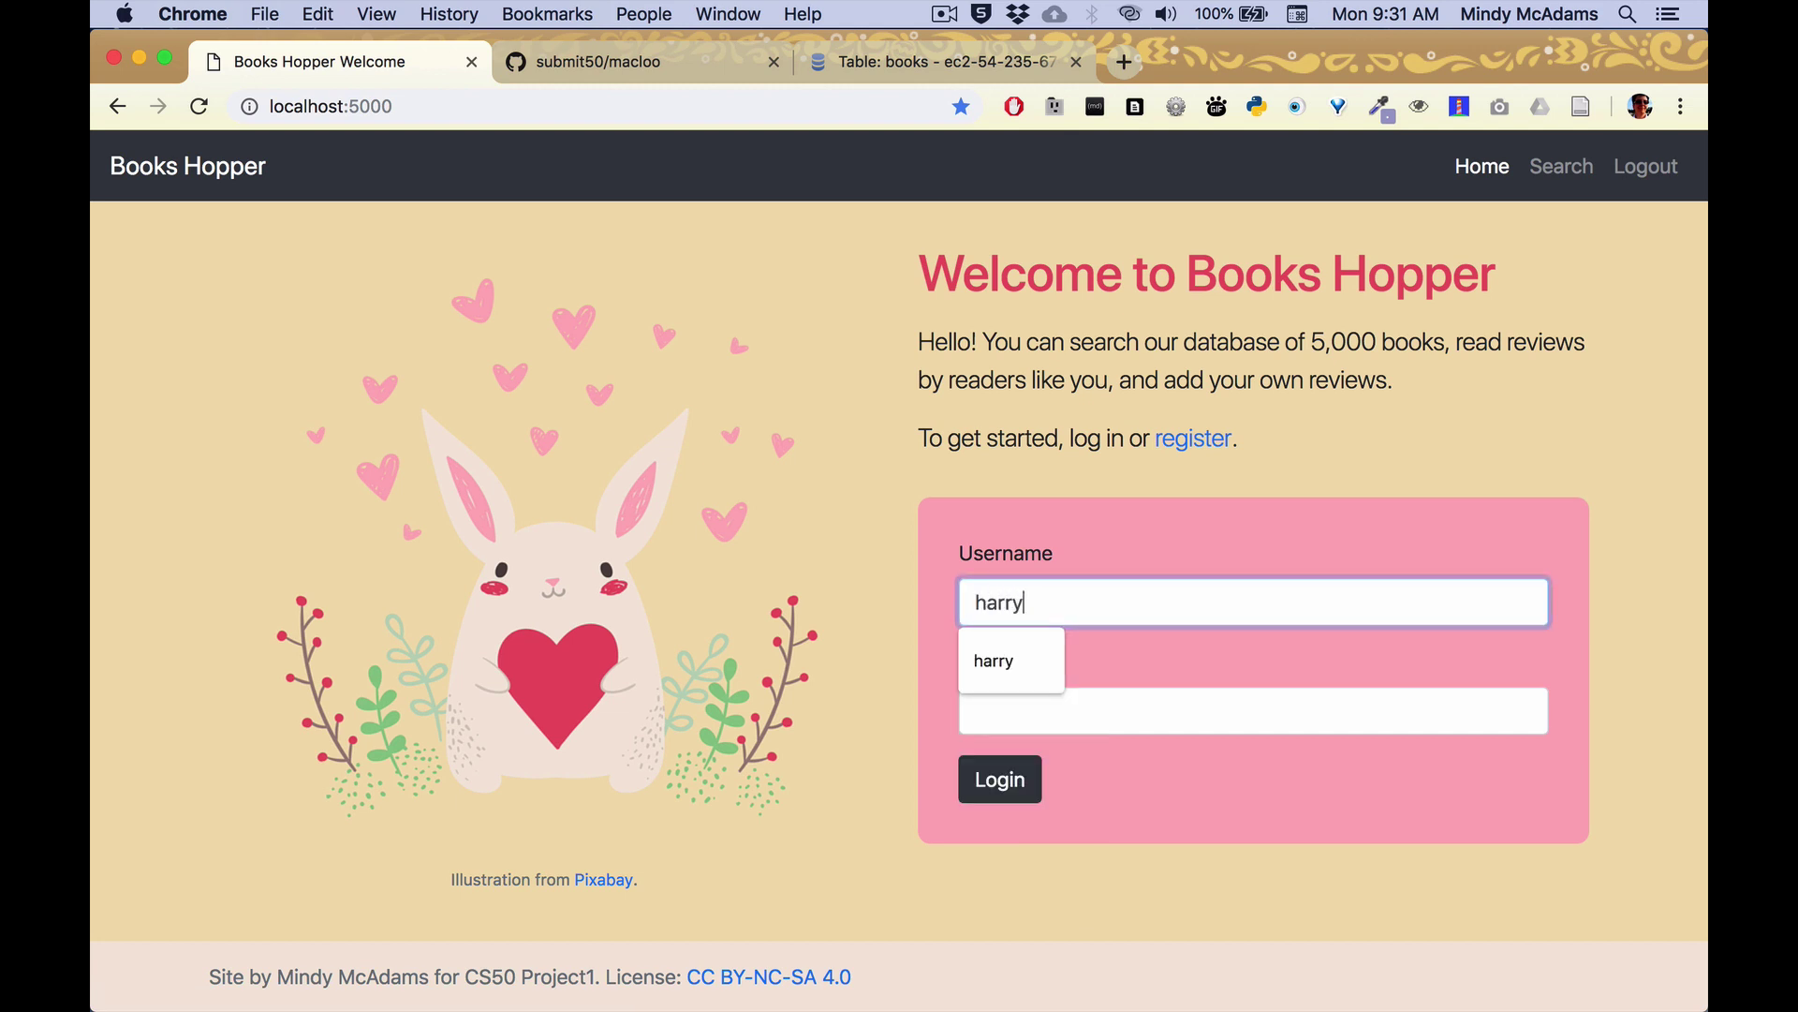
key("Tab")
type("harry")
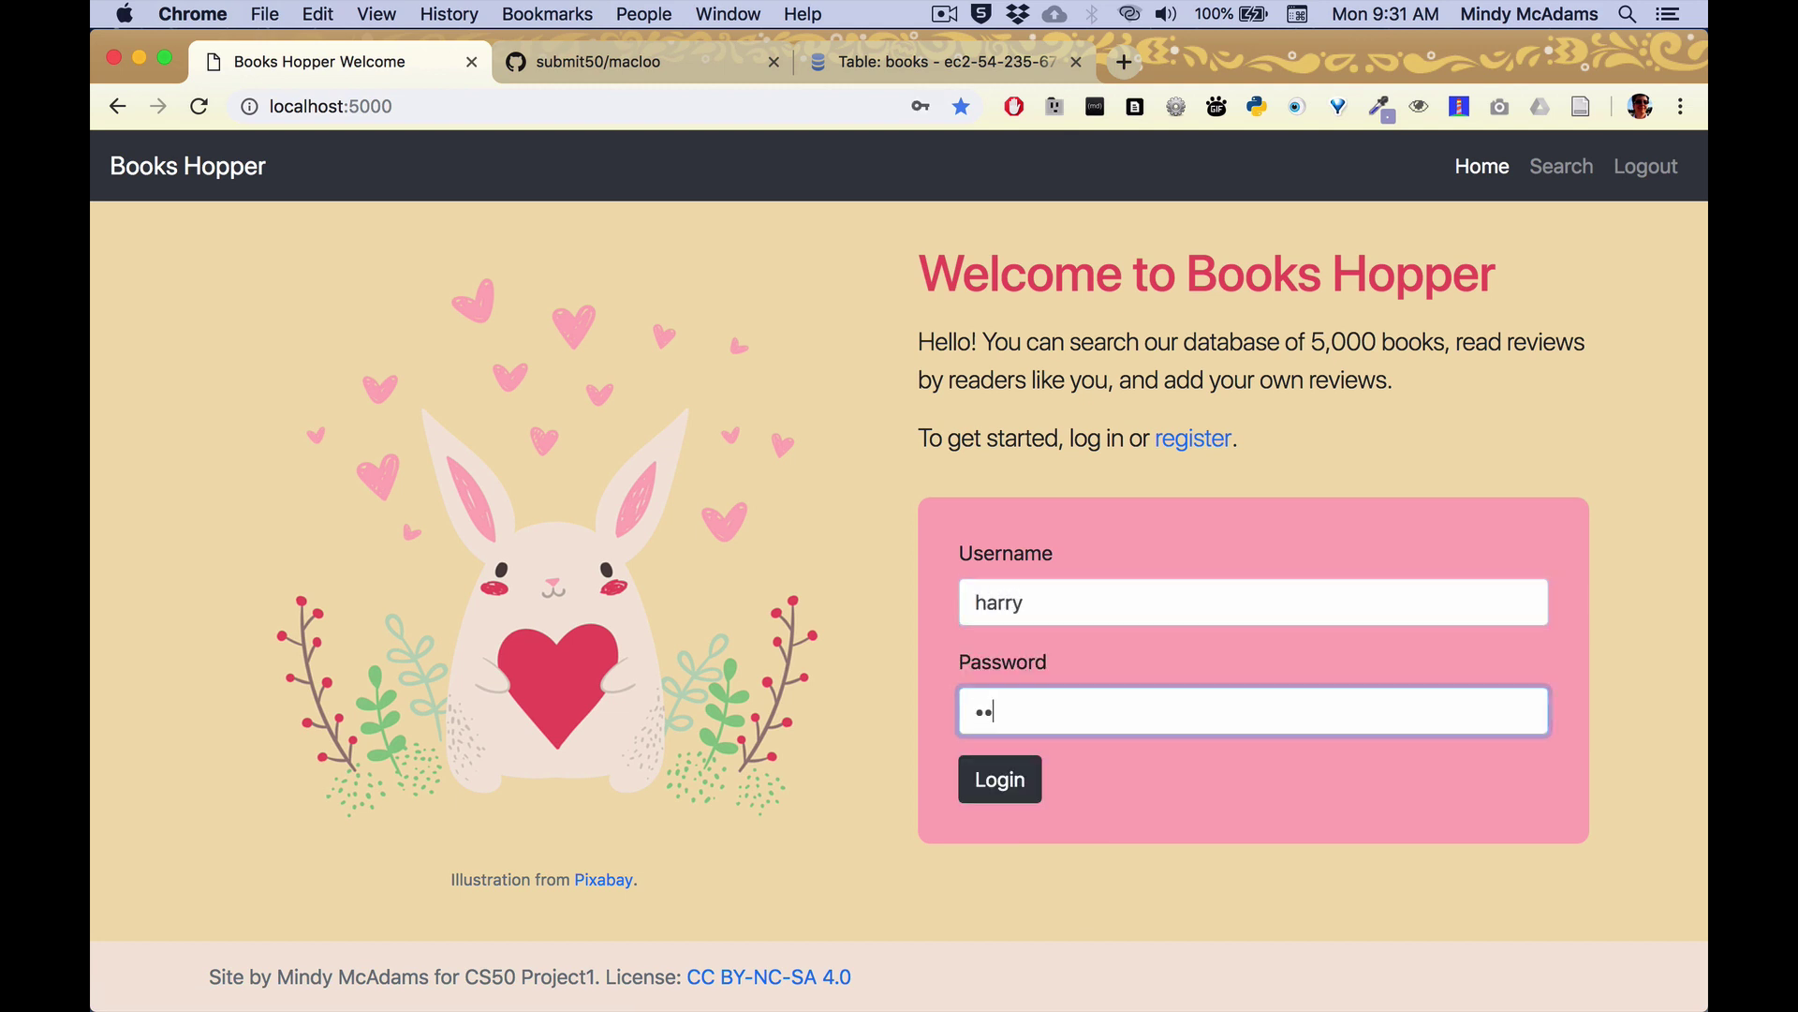
left_click(1008, 790)
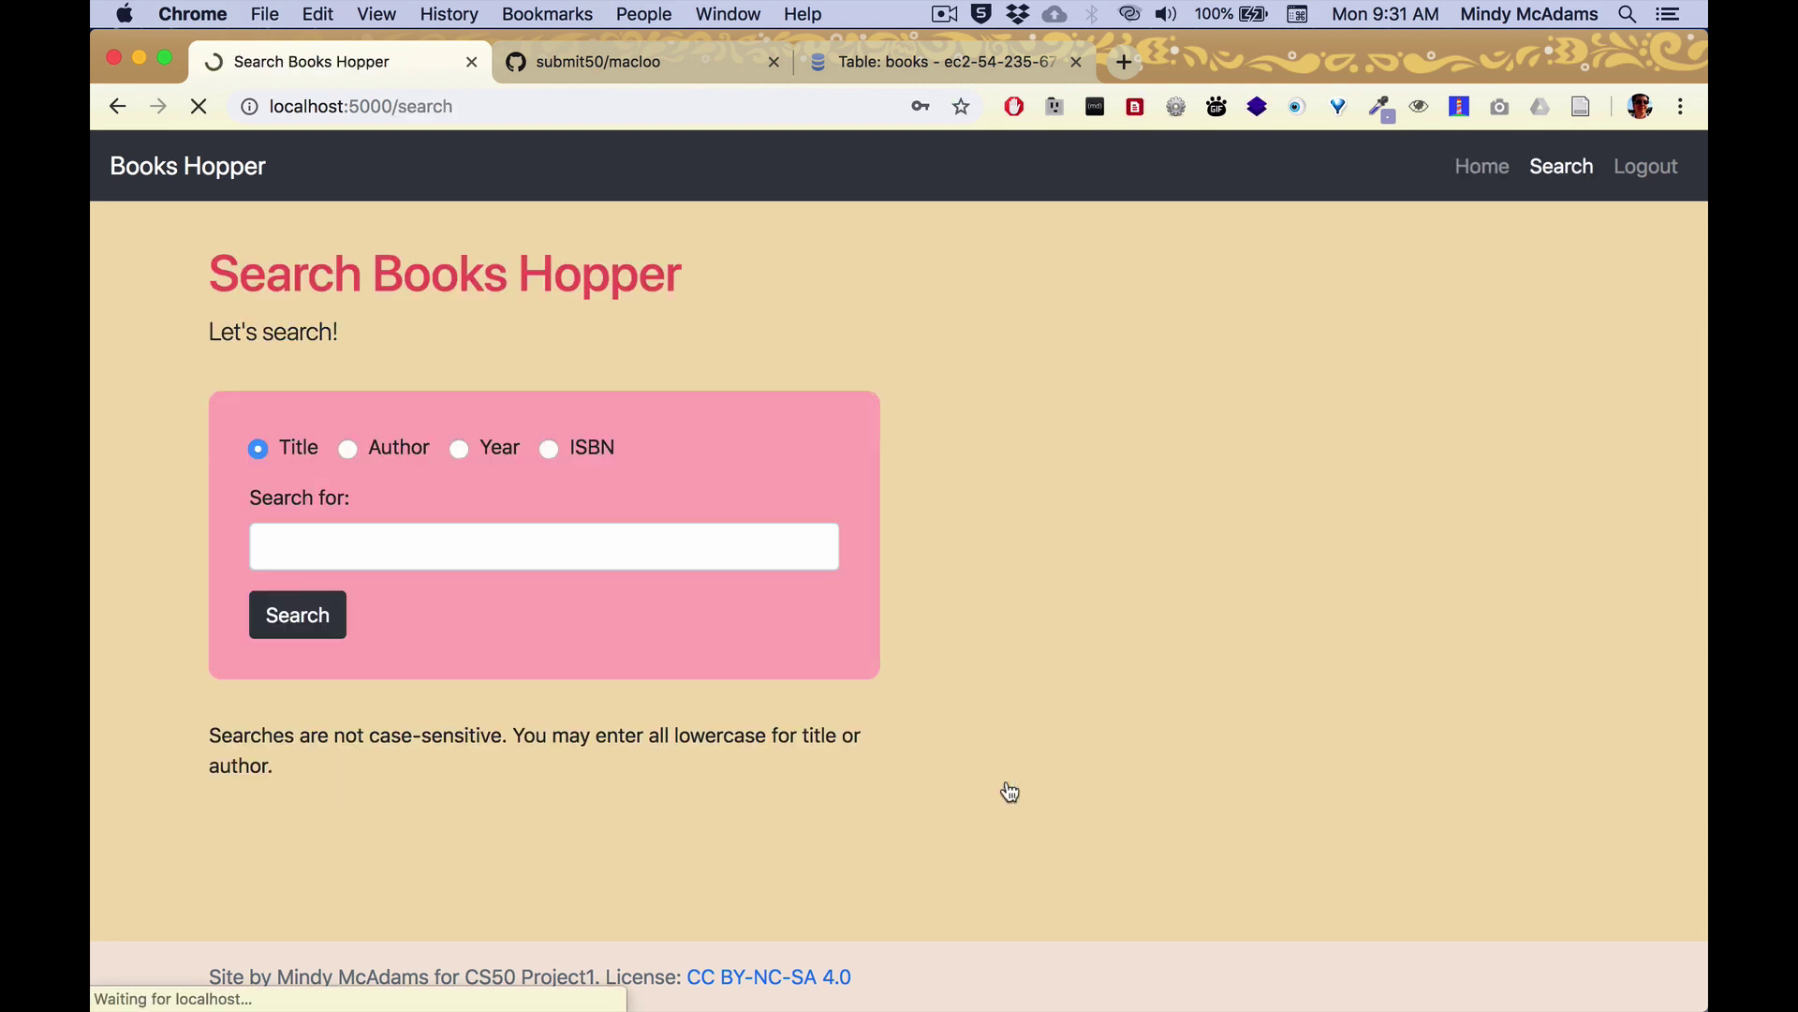
Run an ISBN search for 1234 and look over the results.
left_click(549, 449)
left_click(550, 539)
type("1234")
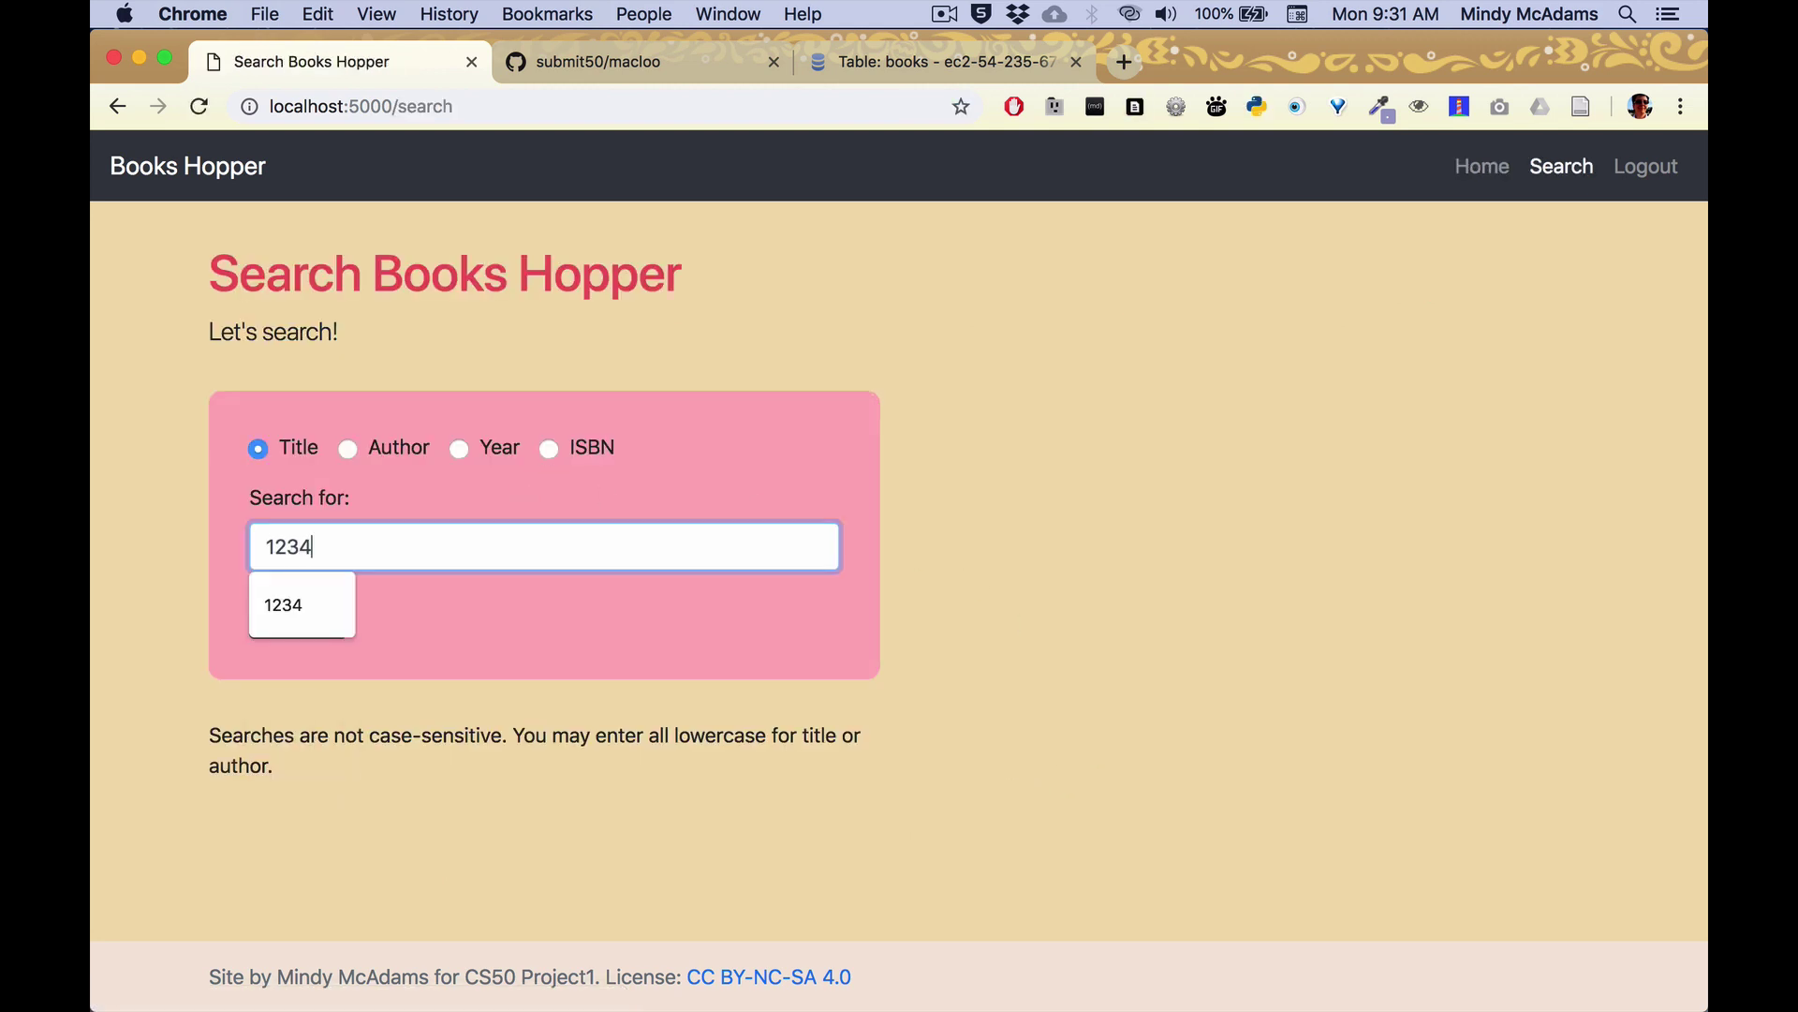
left_click(549, 449)
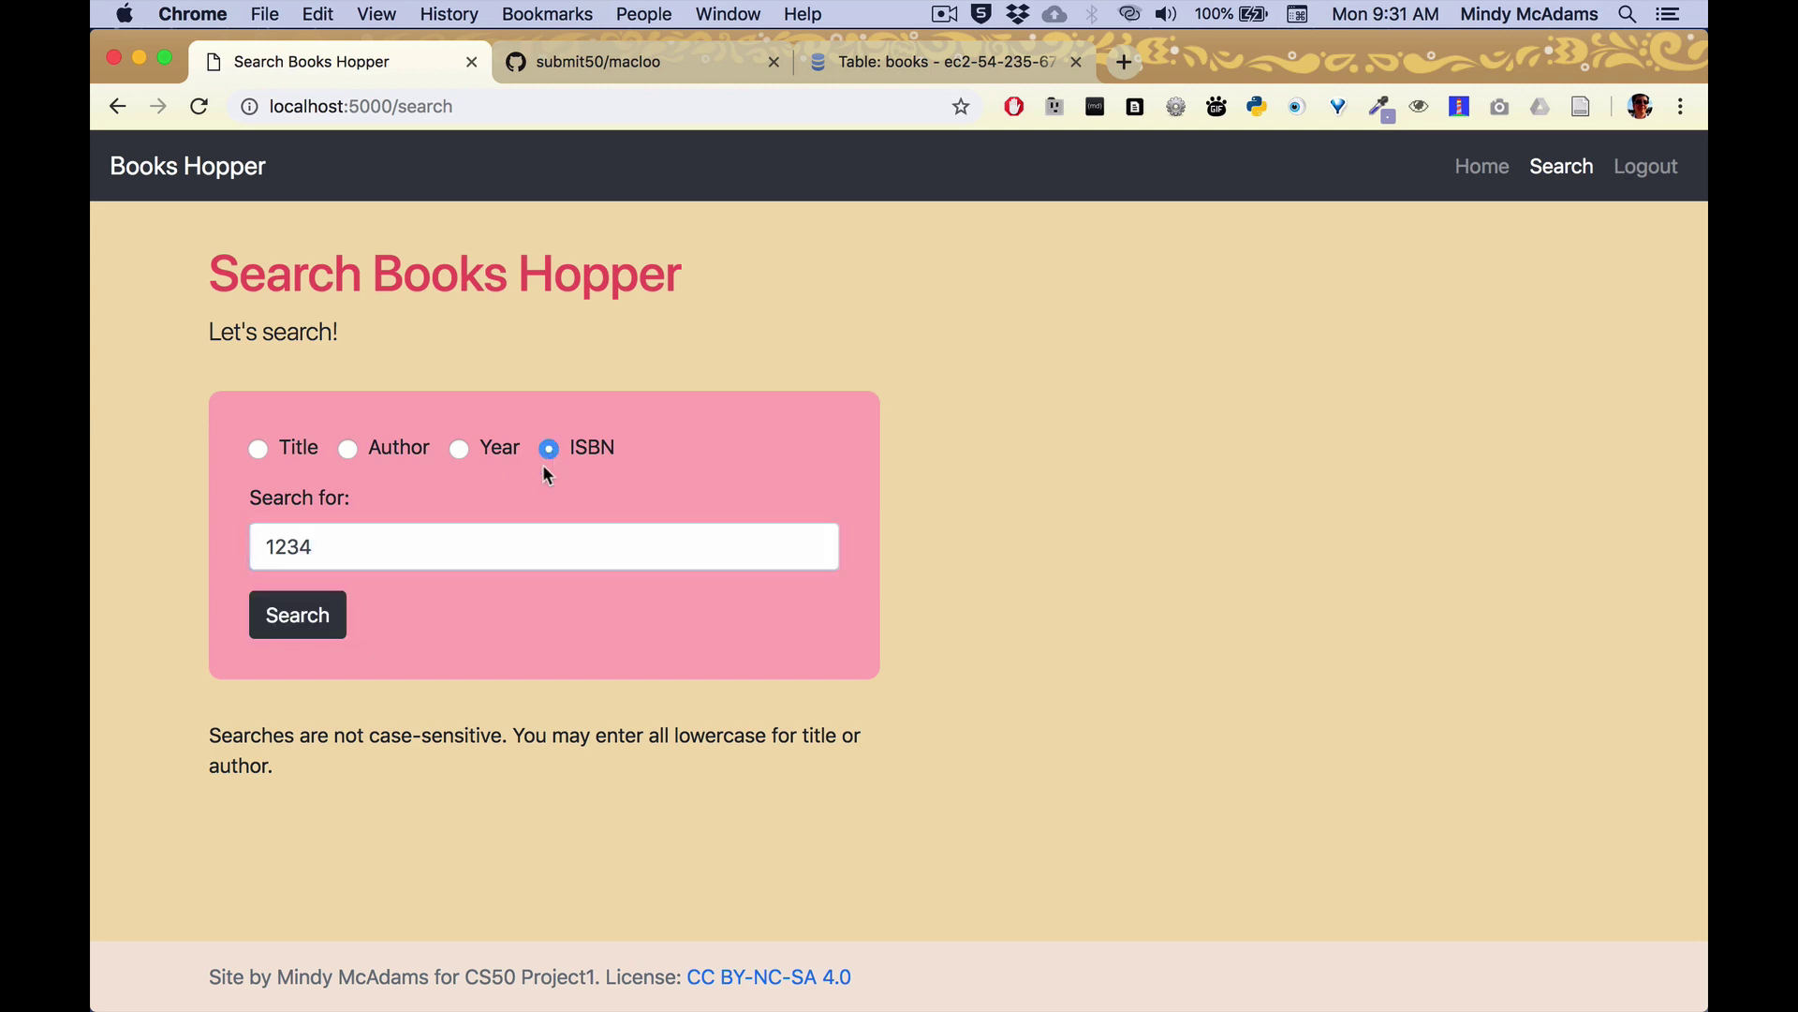
left_click(299, 618)
scroll(307, 629, "down", 10)
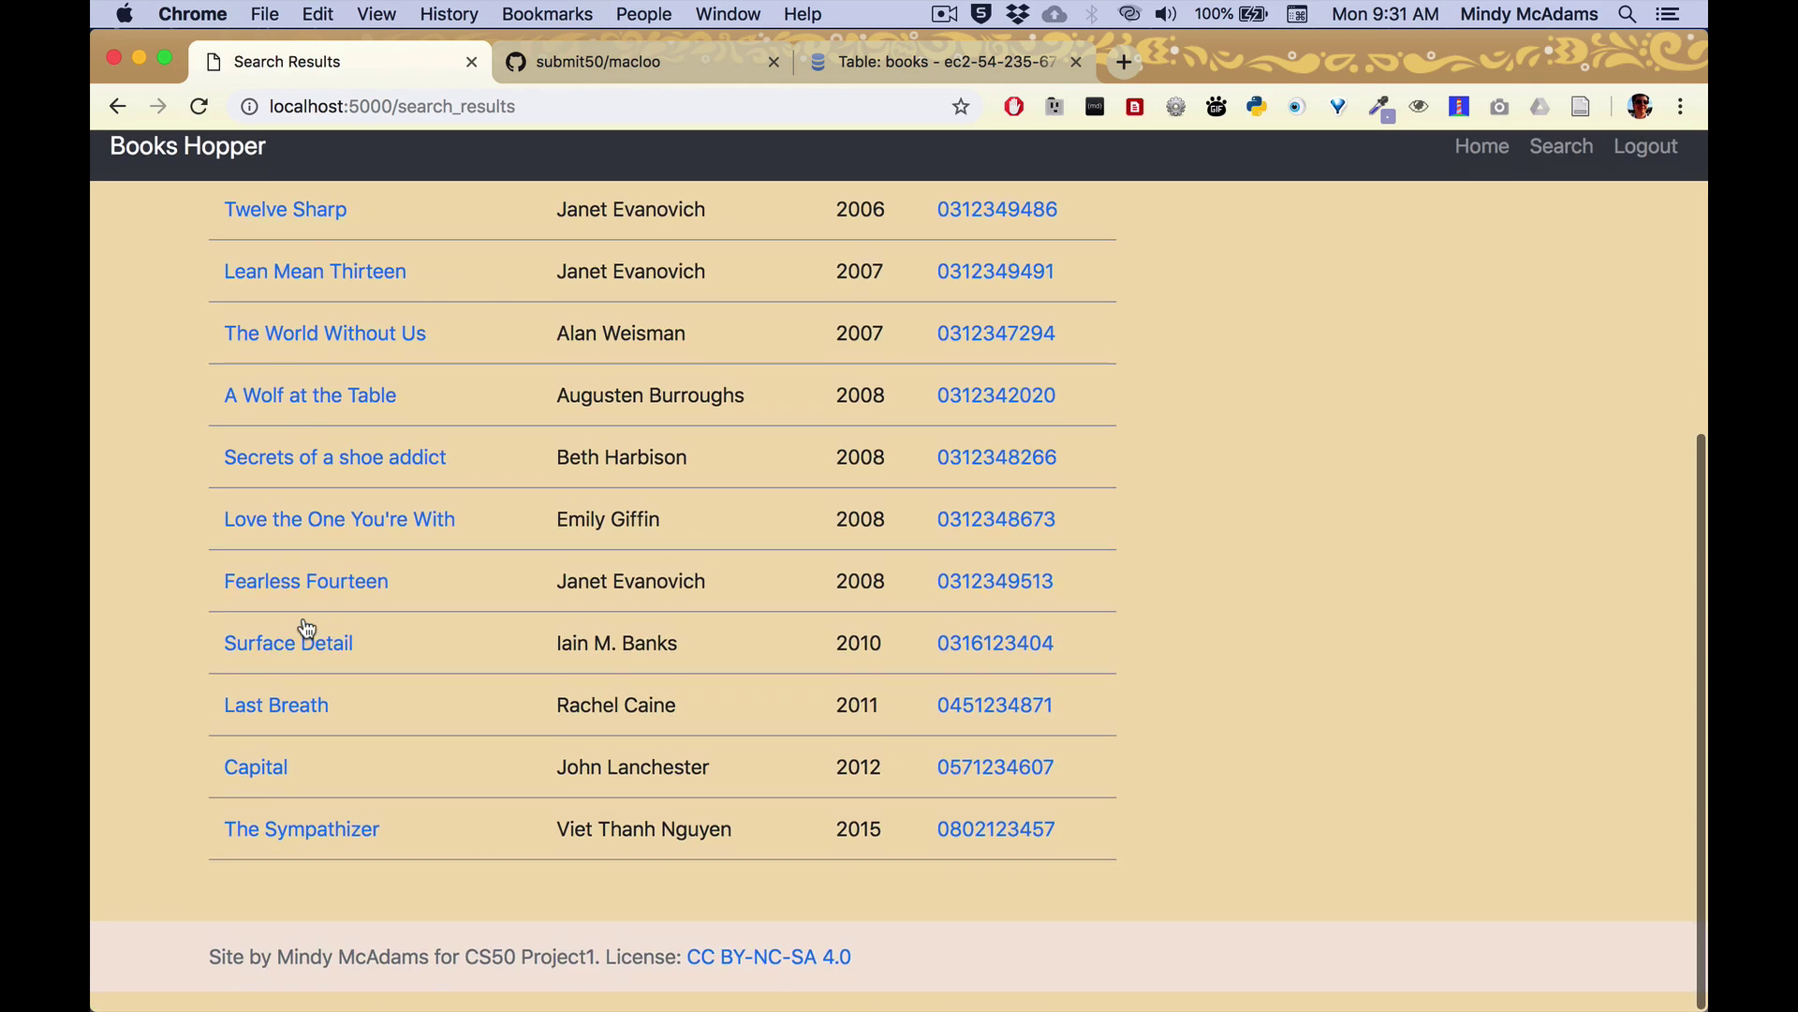
scroll(301, 627, "up", 10)
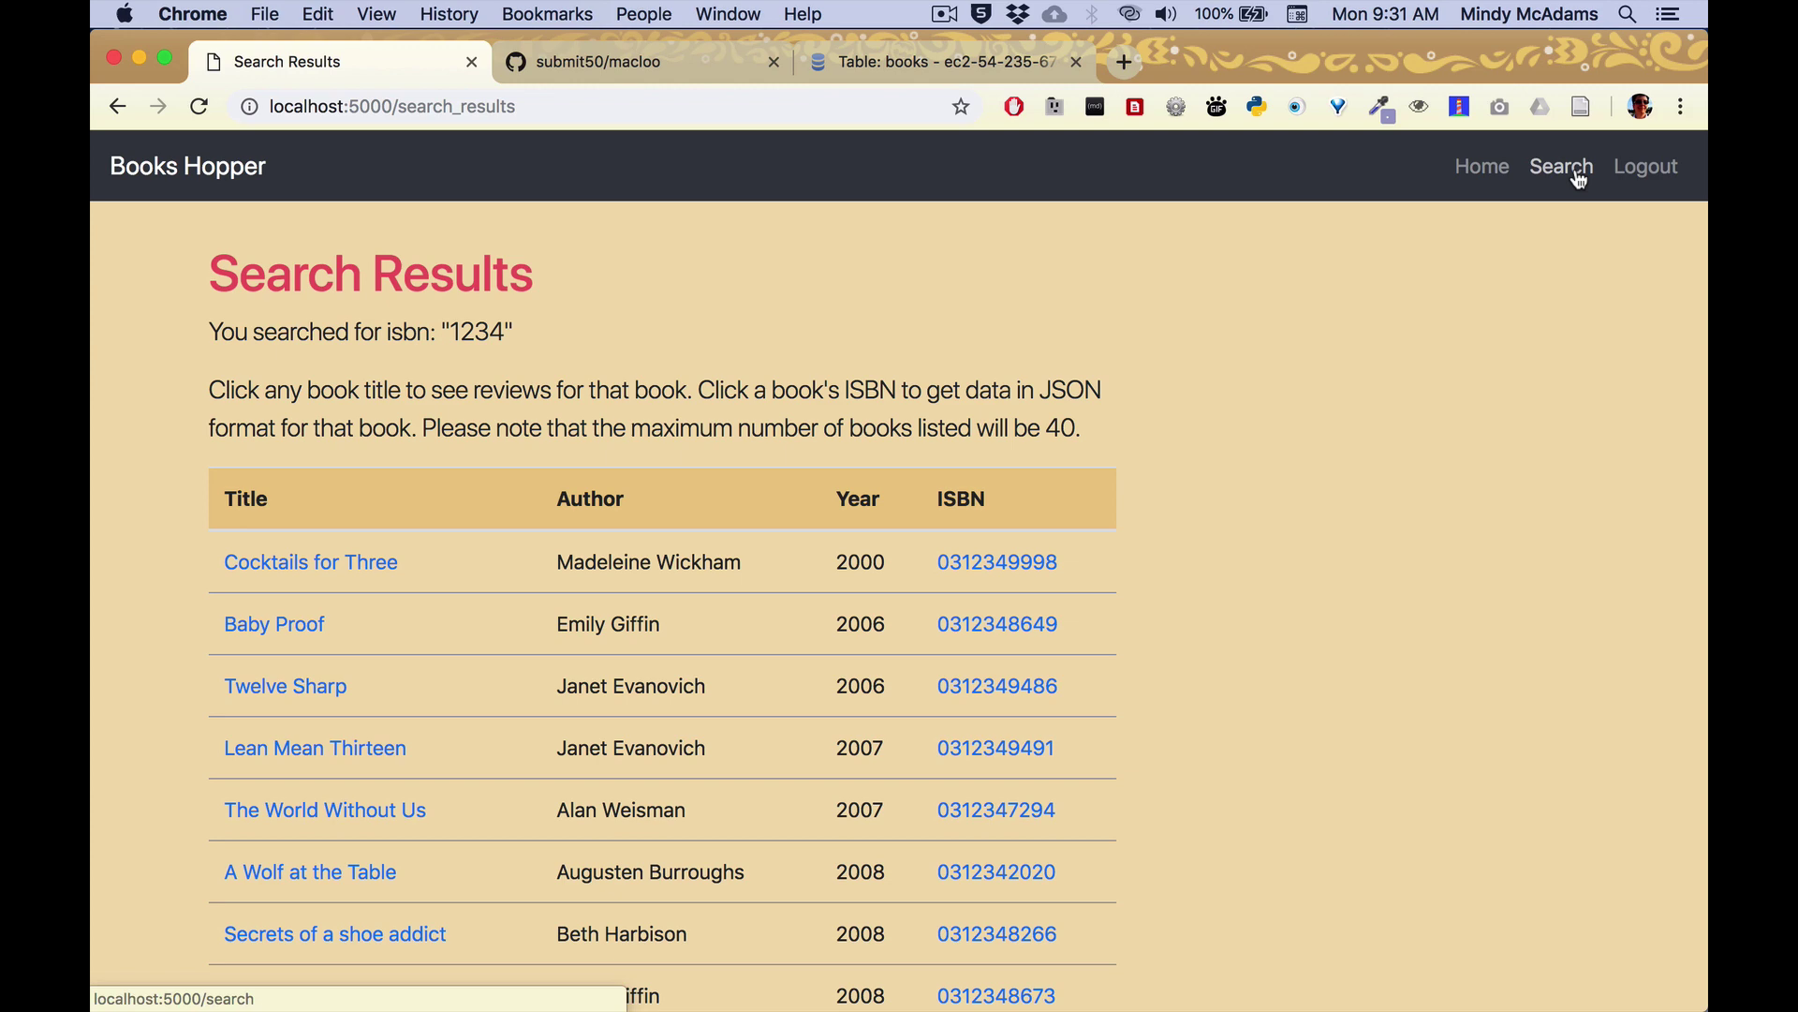
Search by year for 1970 and scroll through the listed books.
left_click(1564, 170)
left_click(458, 448)
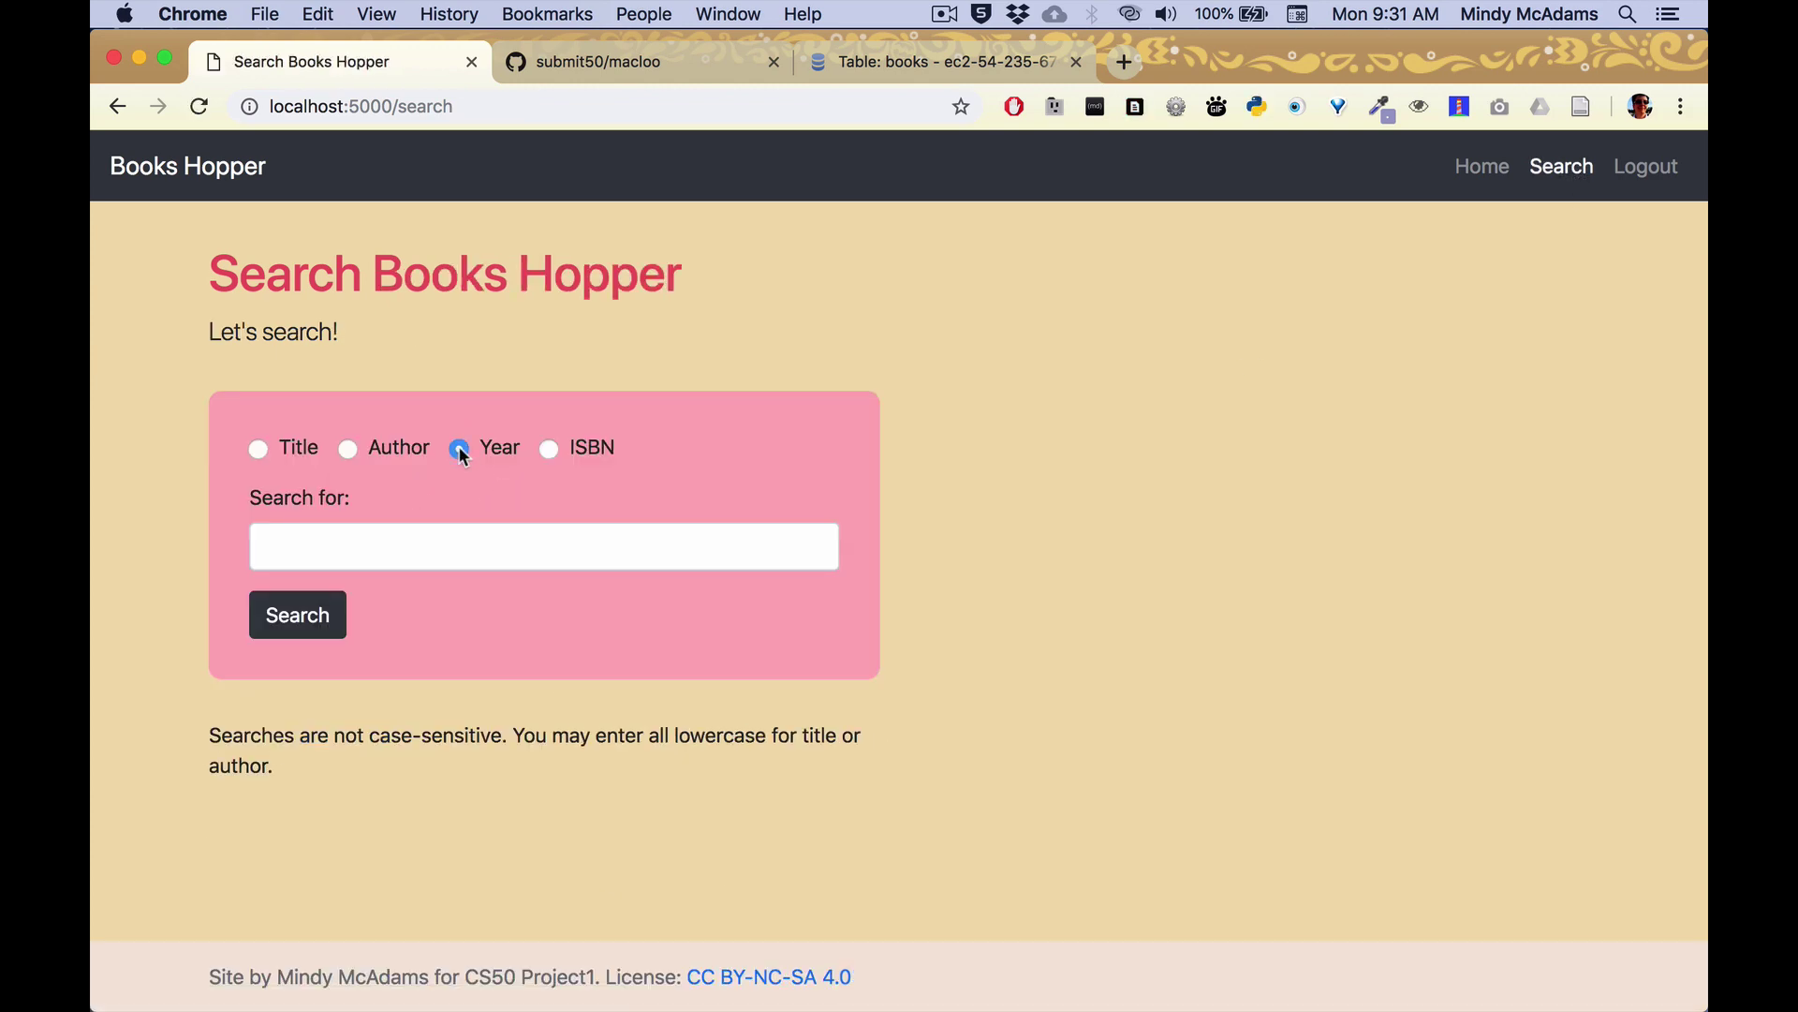
left_click(494, 553)
type("1970")
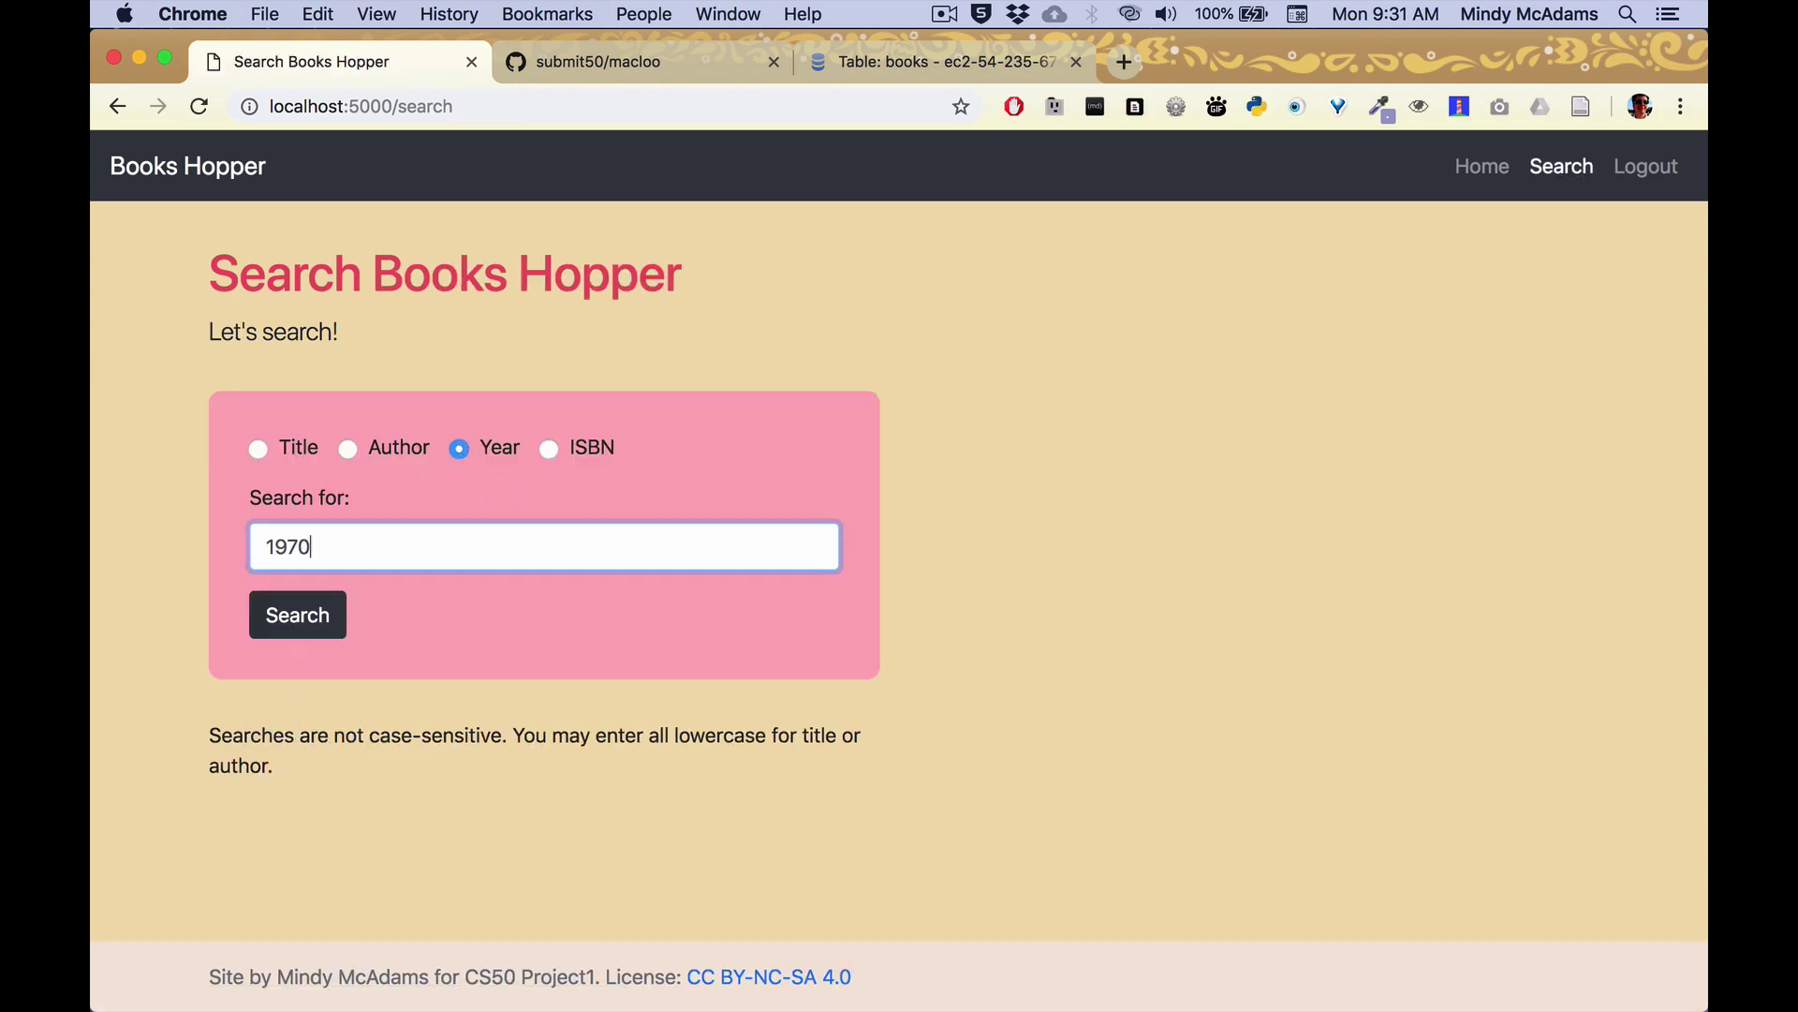
key("Return")
scroll(739, 824, "down", 2)
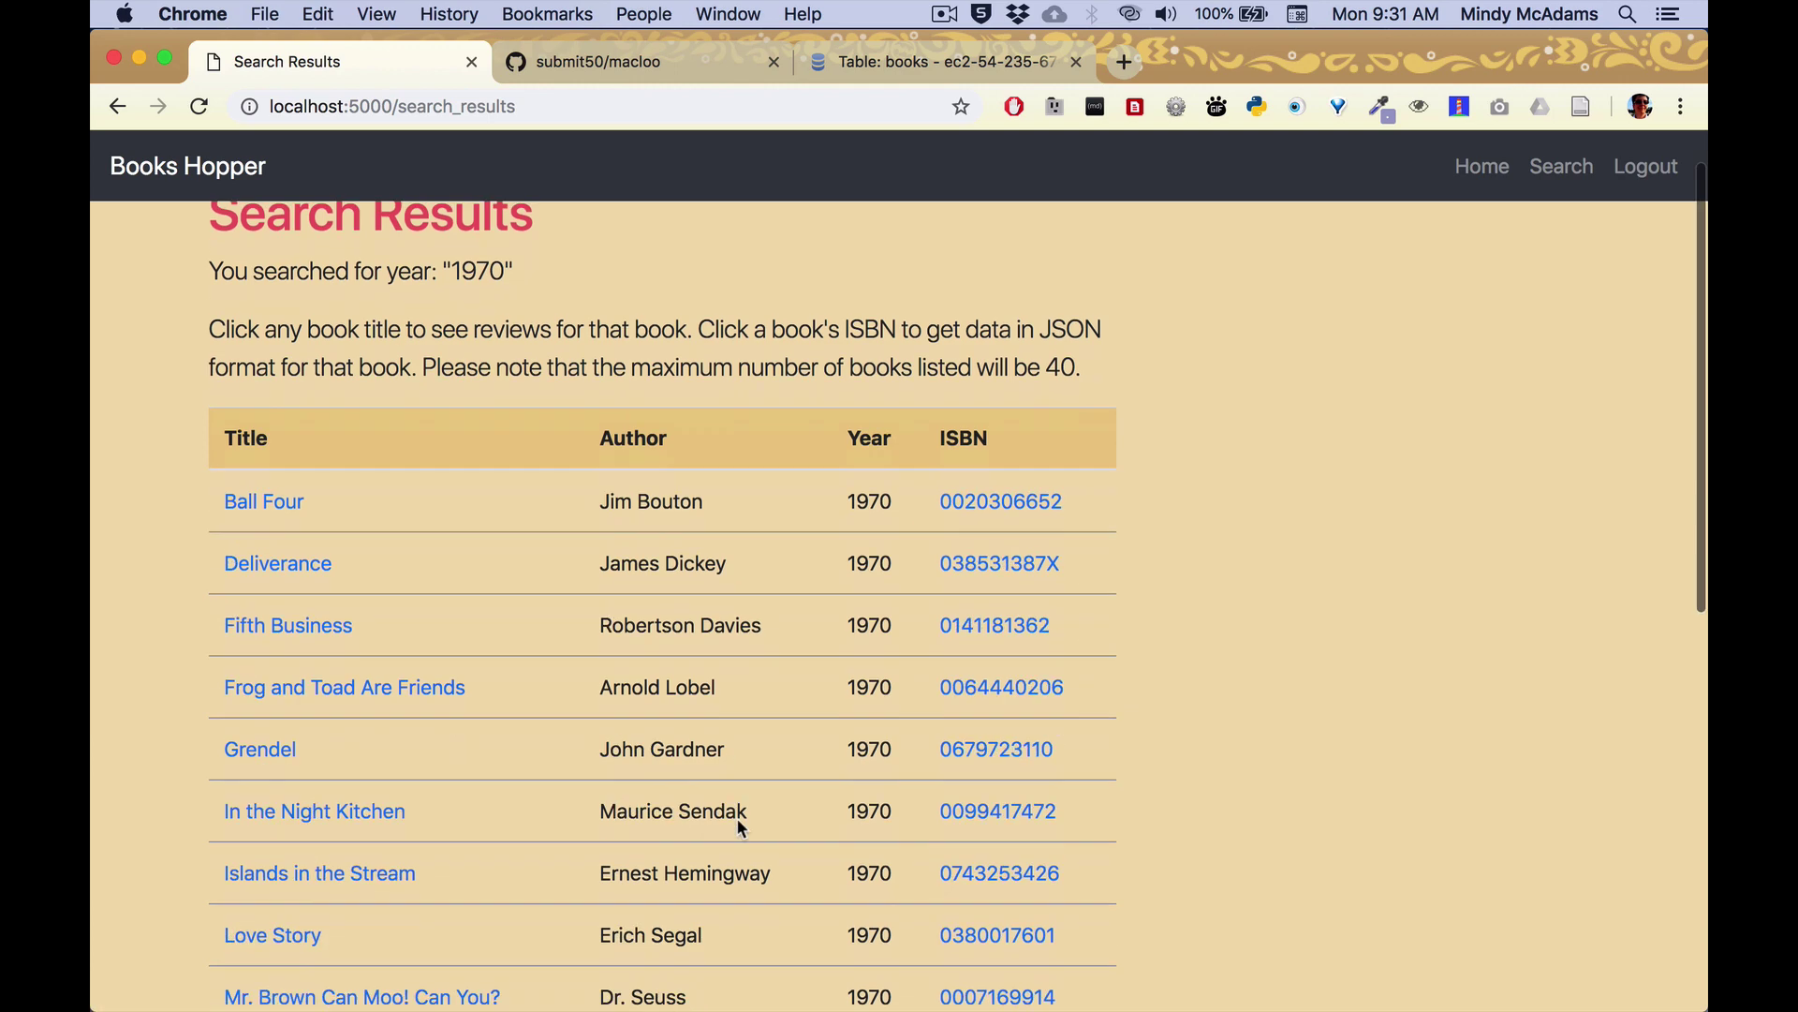
scroll(738, 822, "down", 10)
scroll(738, 821, "up", 10)
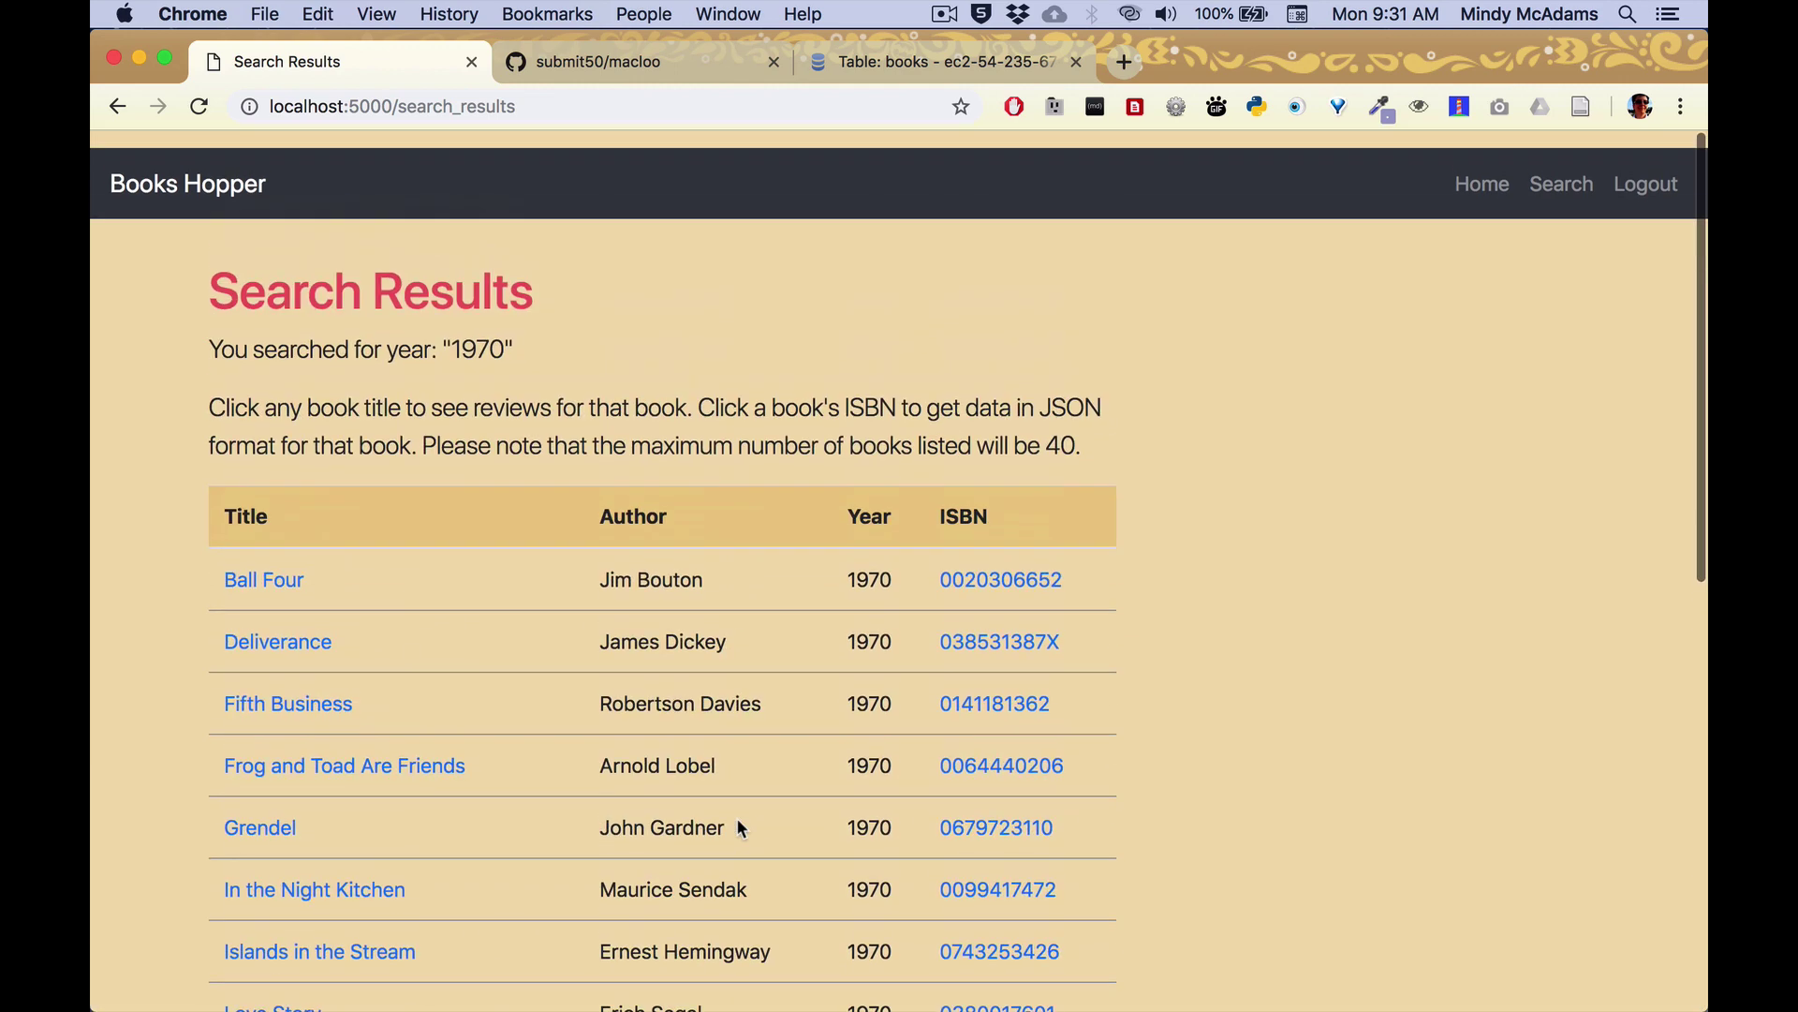
scroll(266, 650, "down", 1)
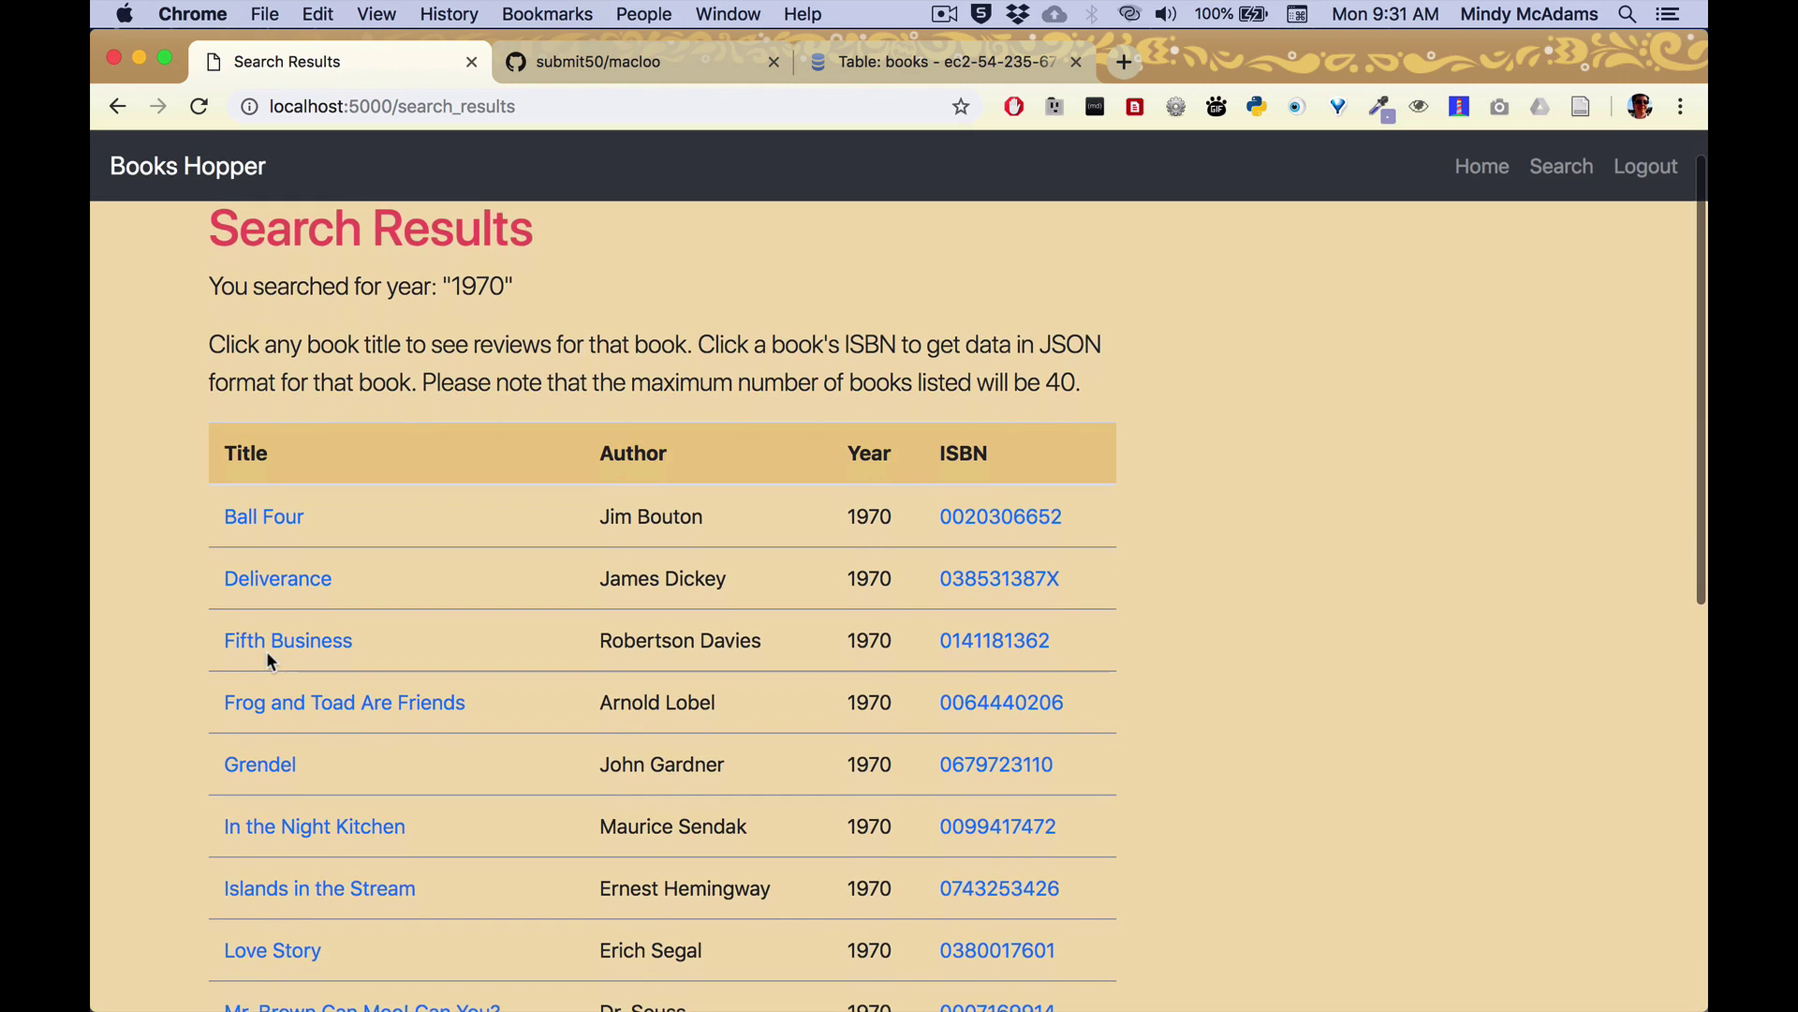
scroll(267, 733, "down", 3)
scroll(266, 733, "up", 5)
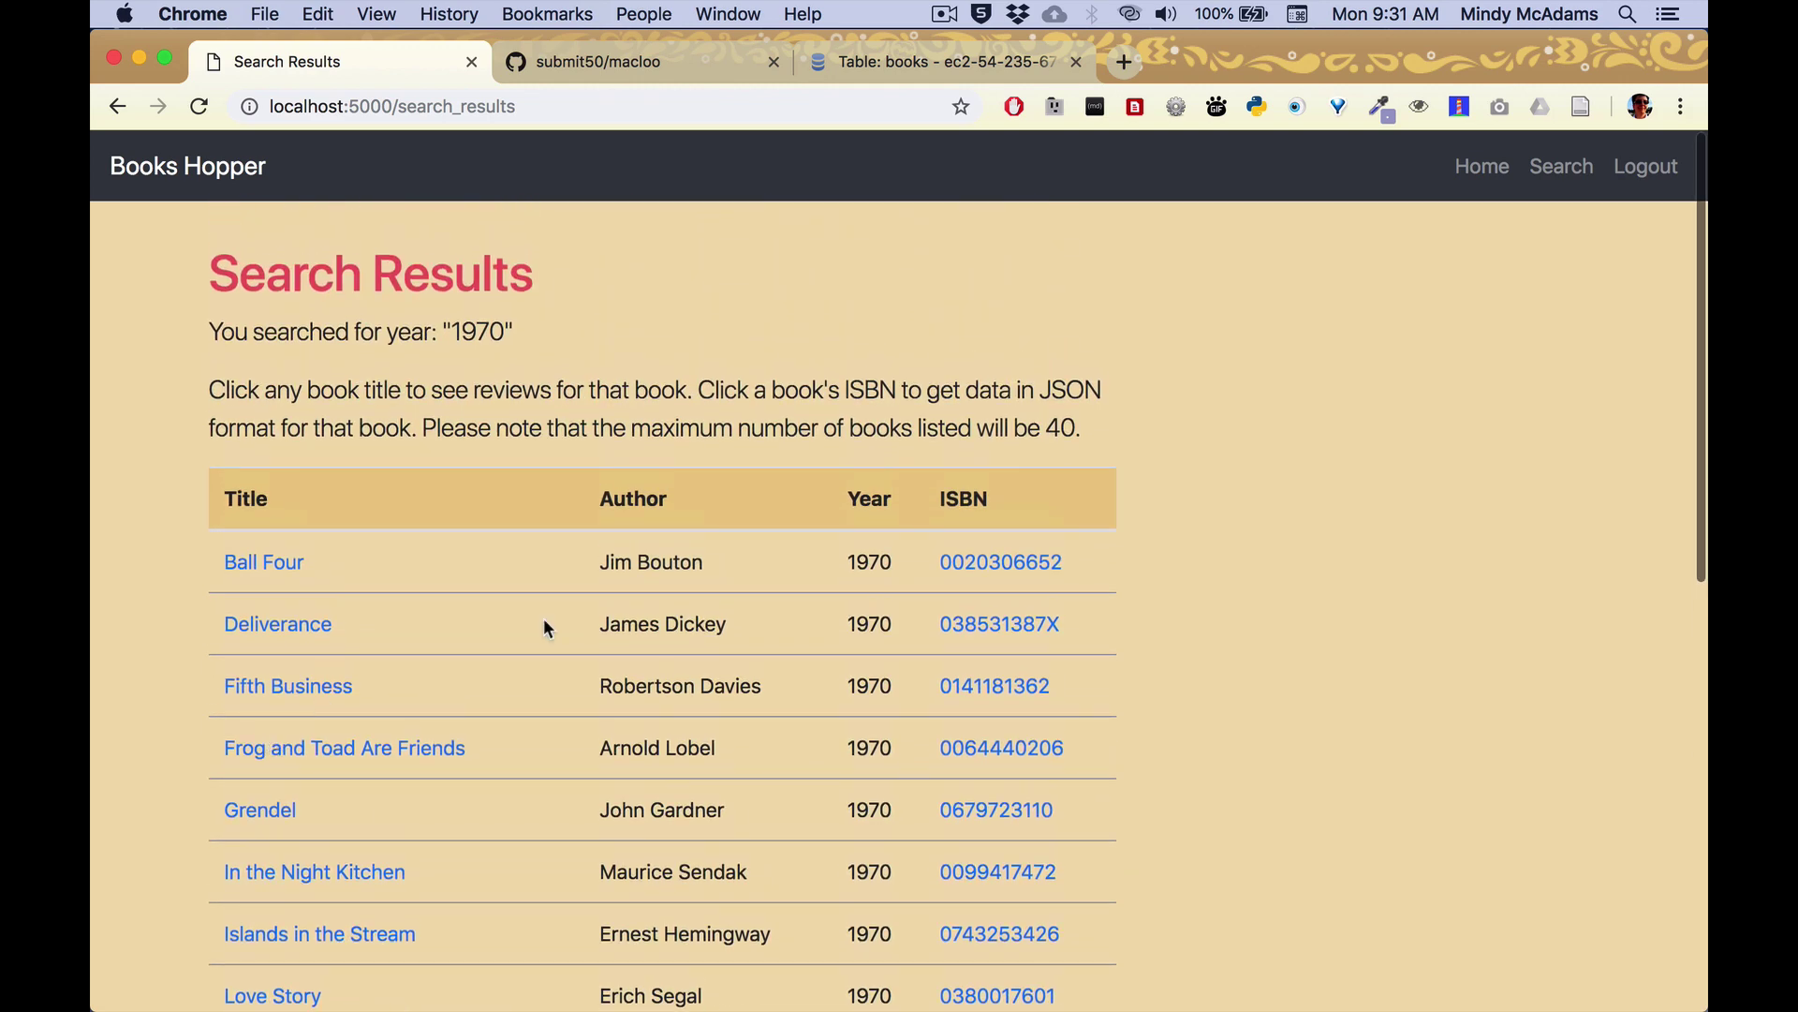
Search titles for 'dawn', scroll the results, and go back to the empty search form.
left_click(1561, 170)
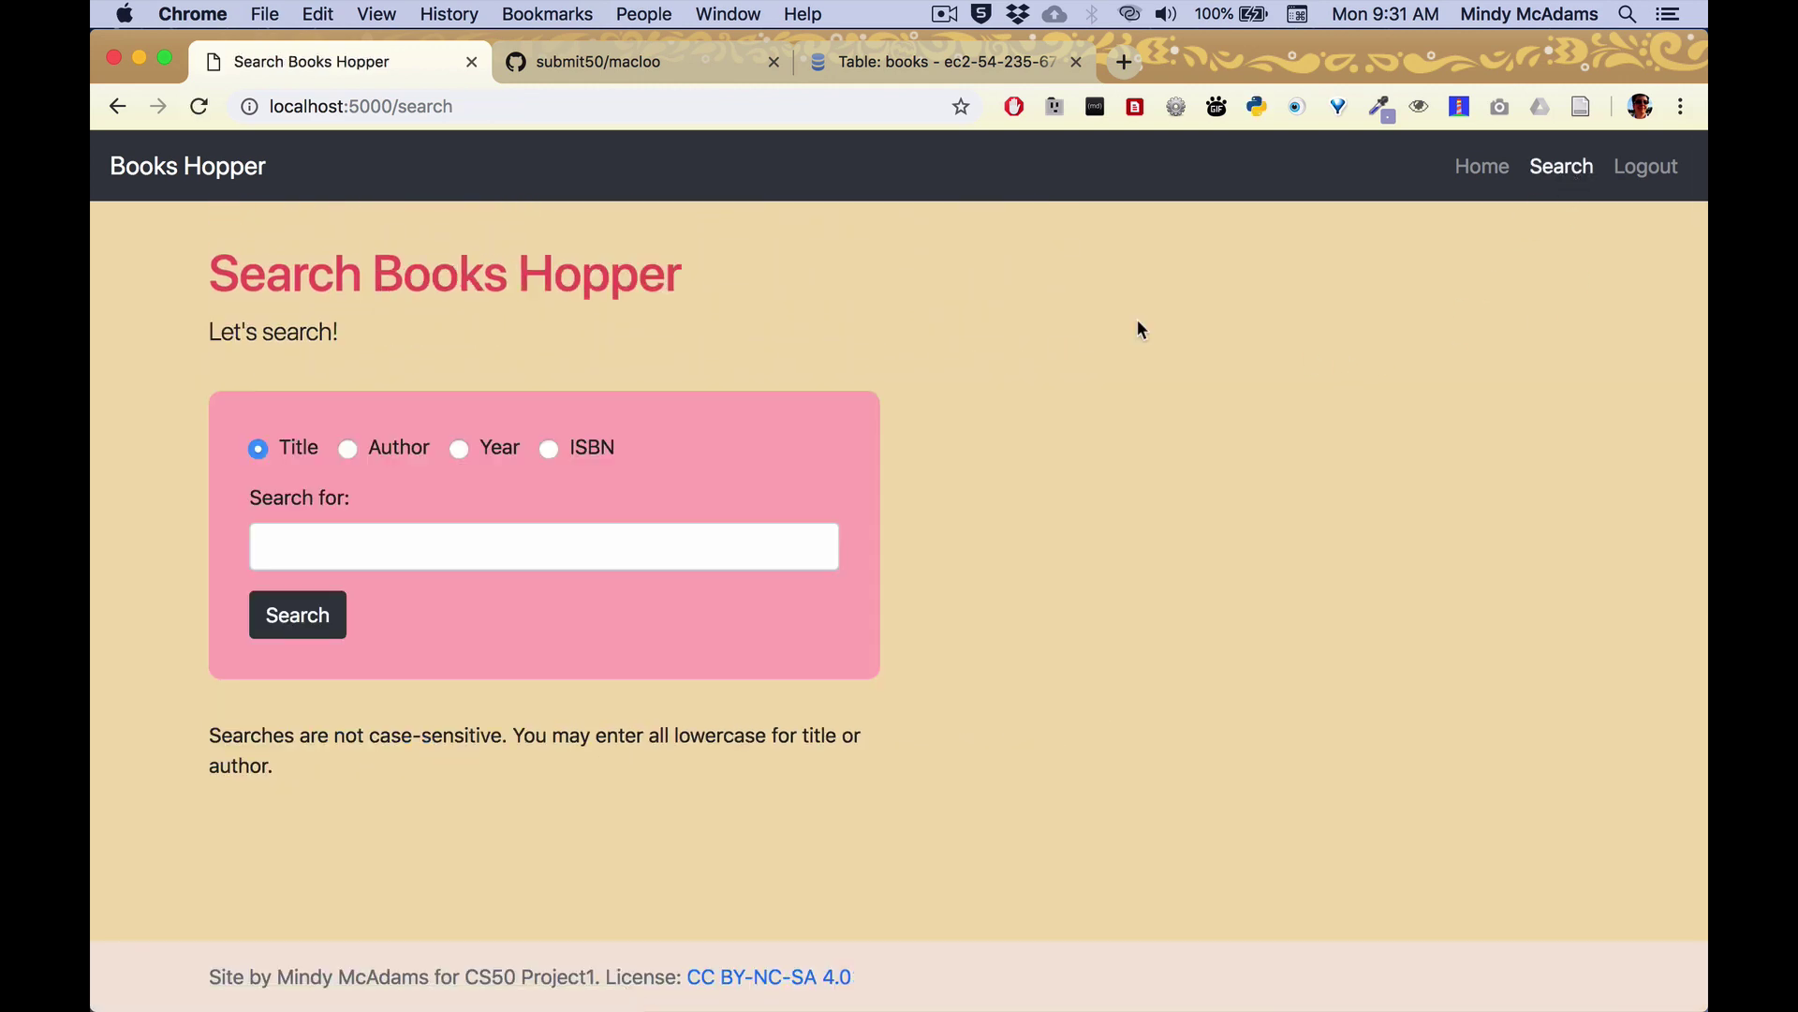
left_click(371, 536)
type("dawn")
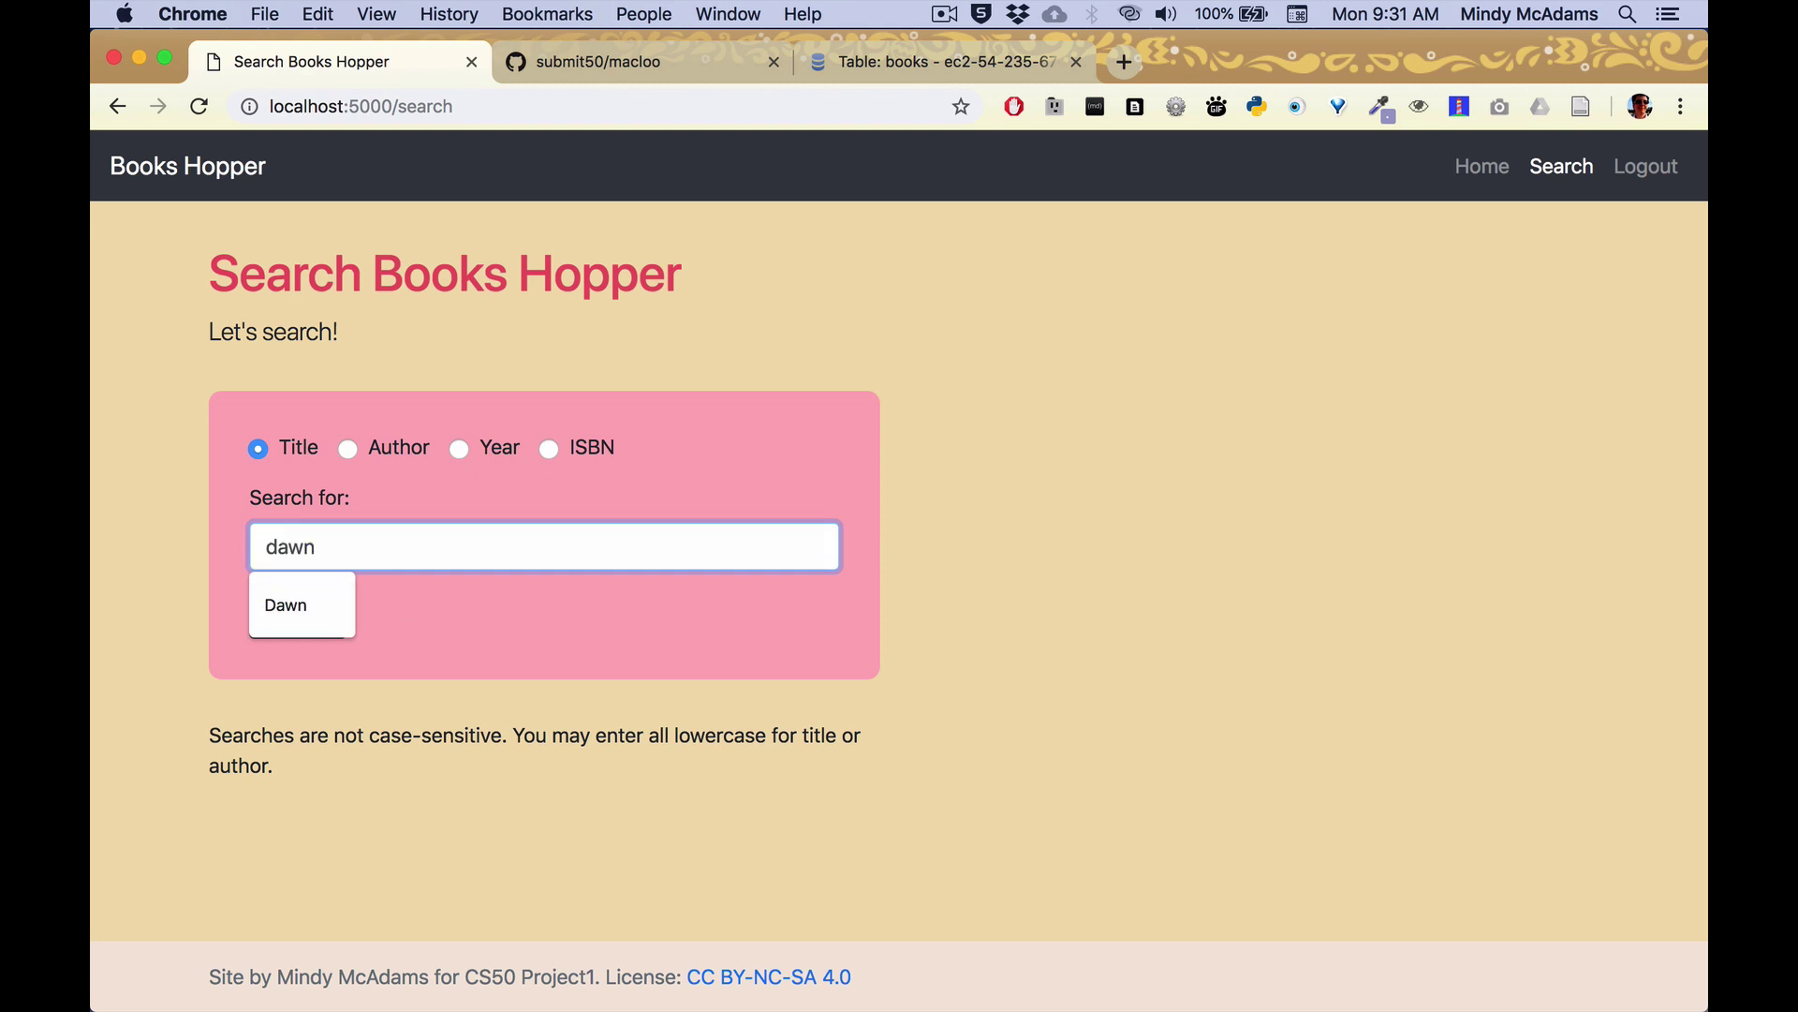
key("Return")
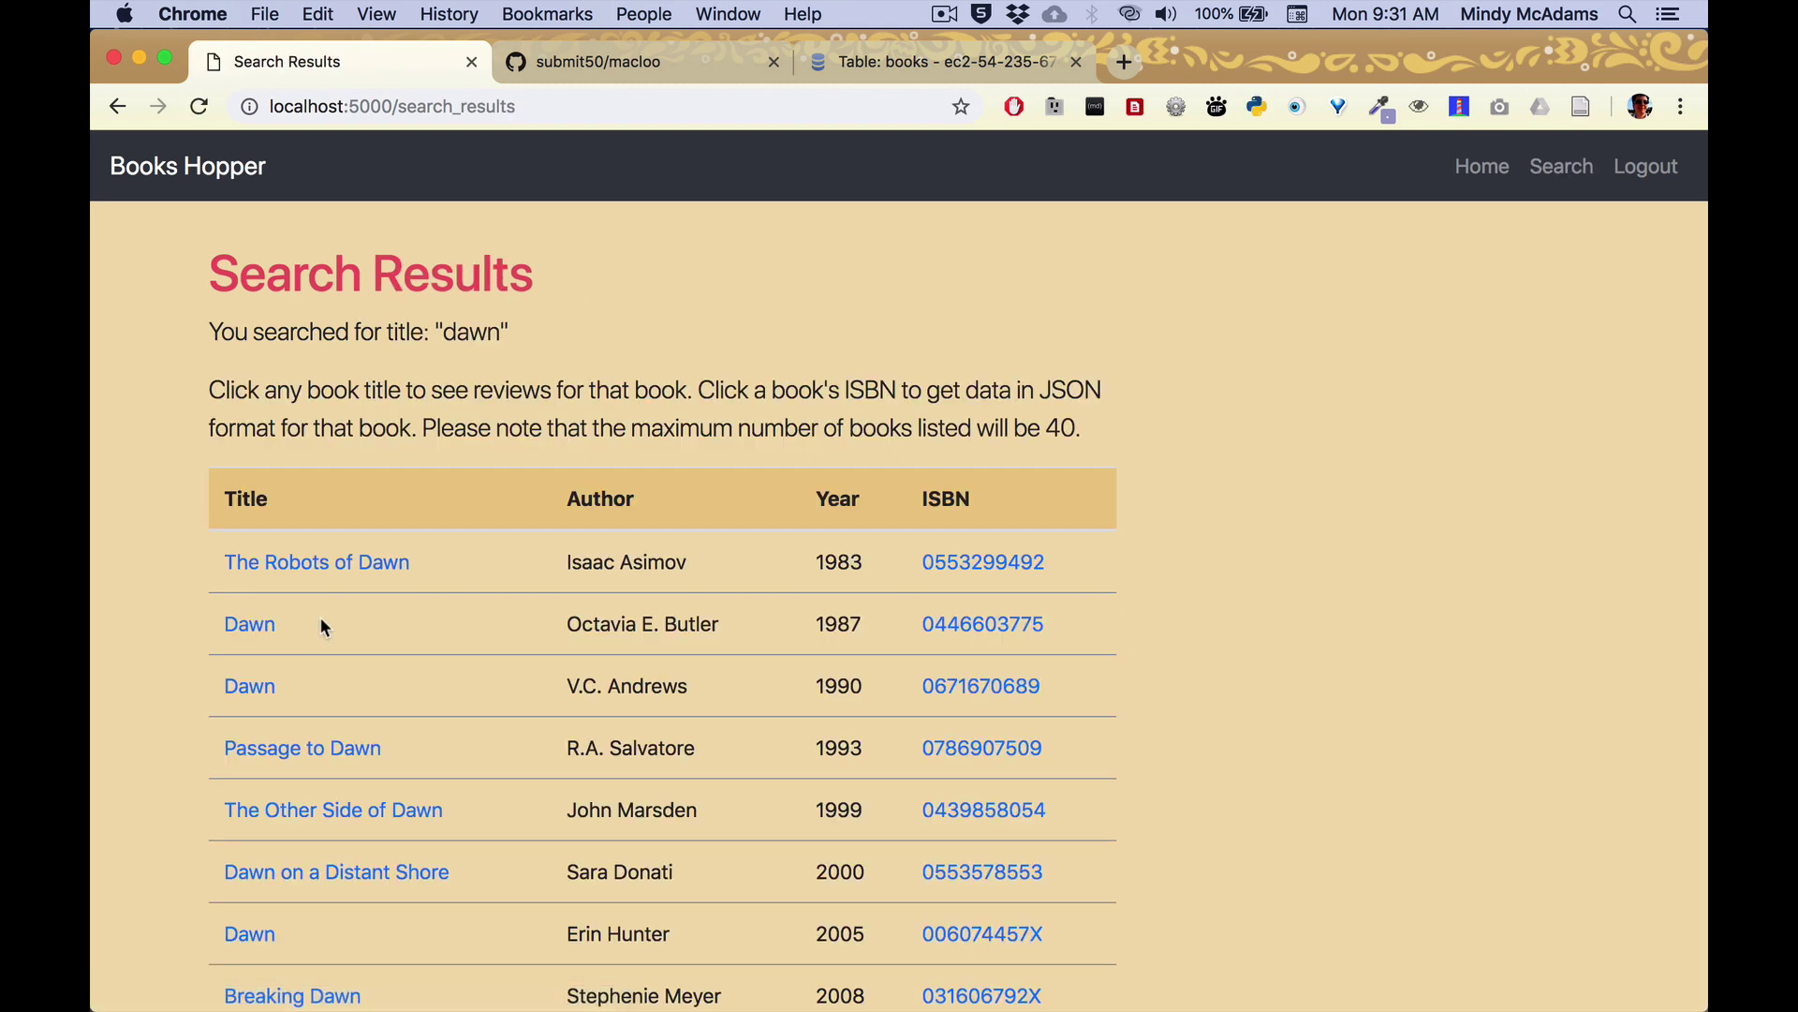
scroll(869, 628, "down", 2)
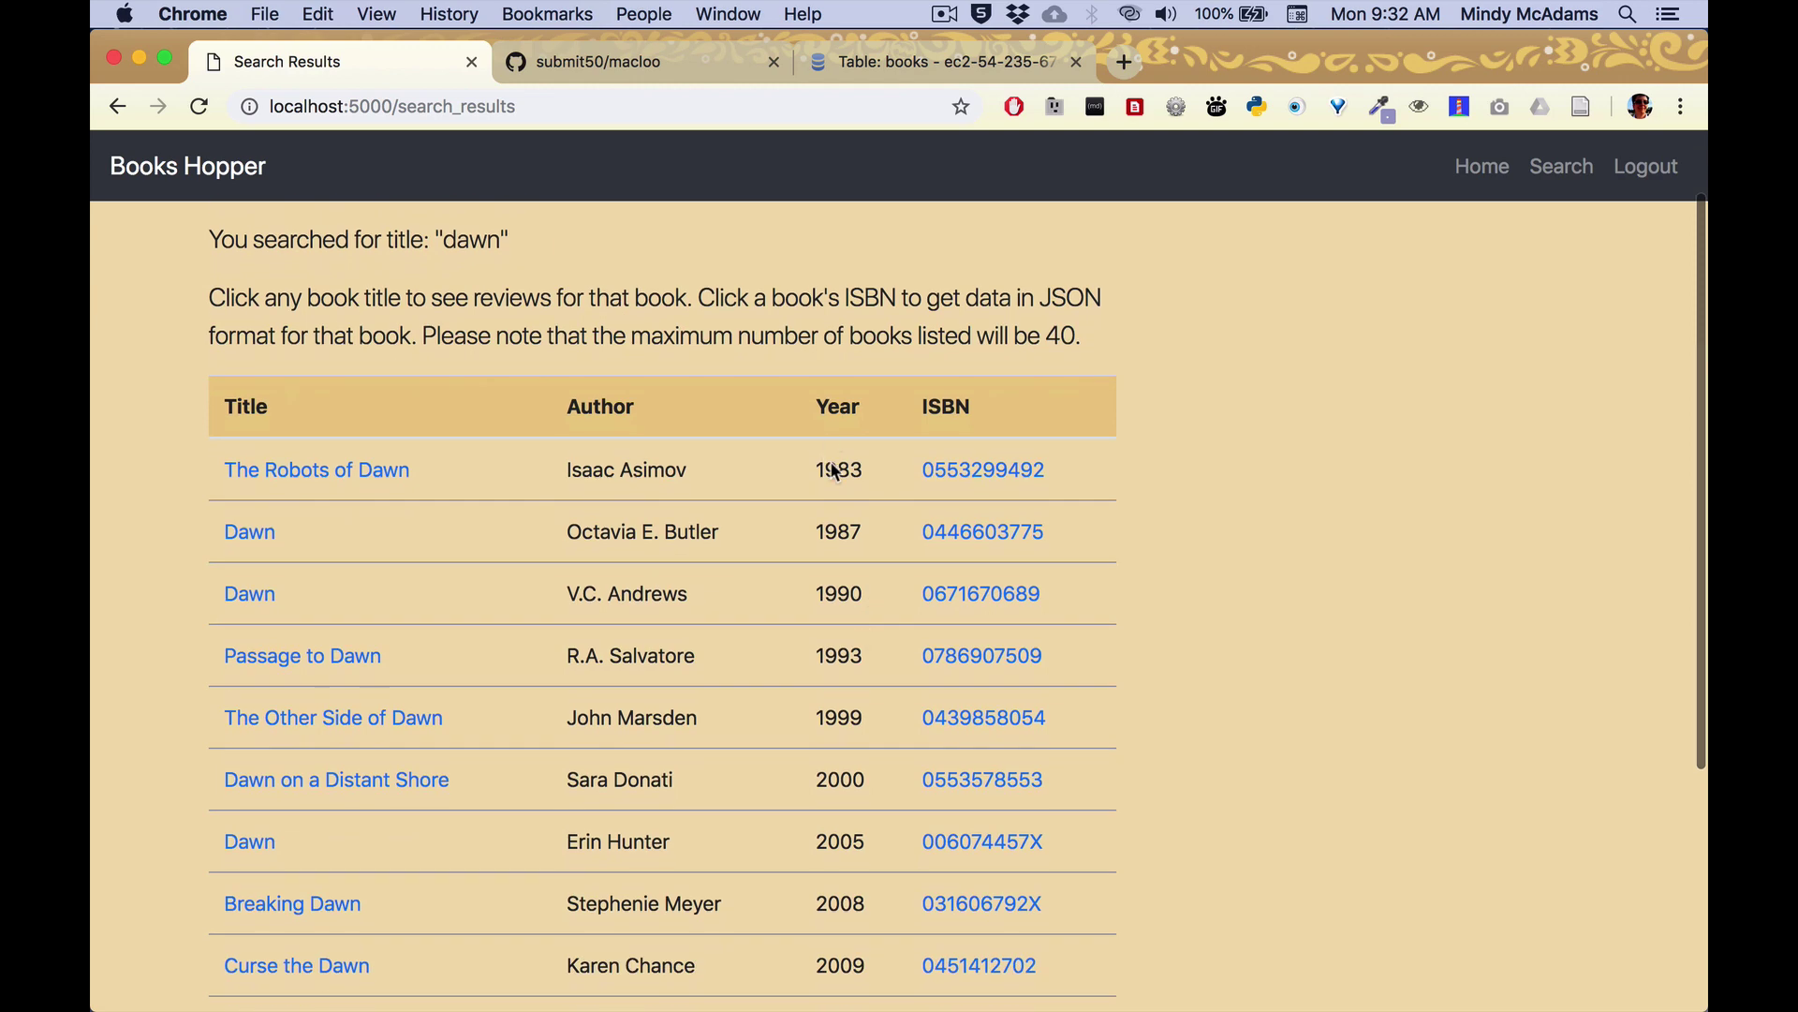
scroll(869, 562, "down", 5)
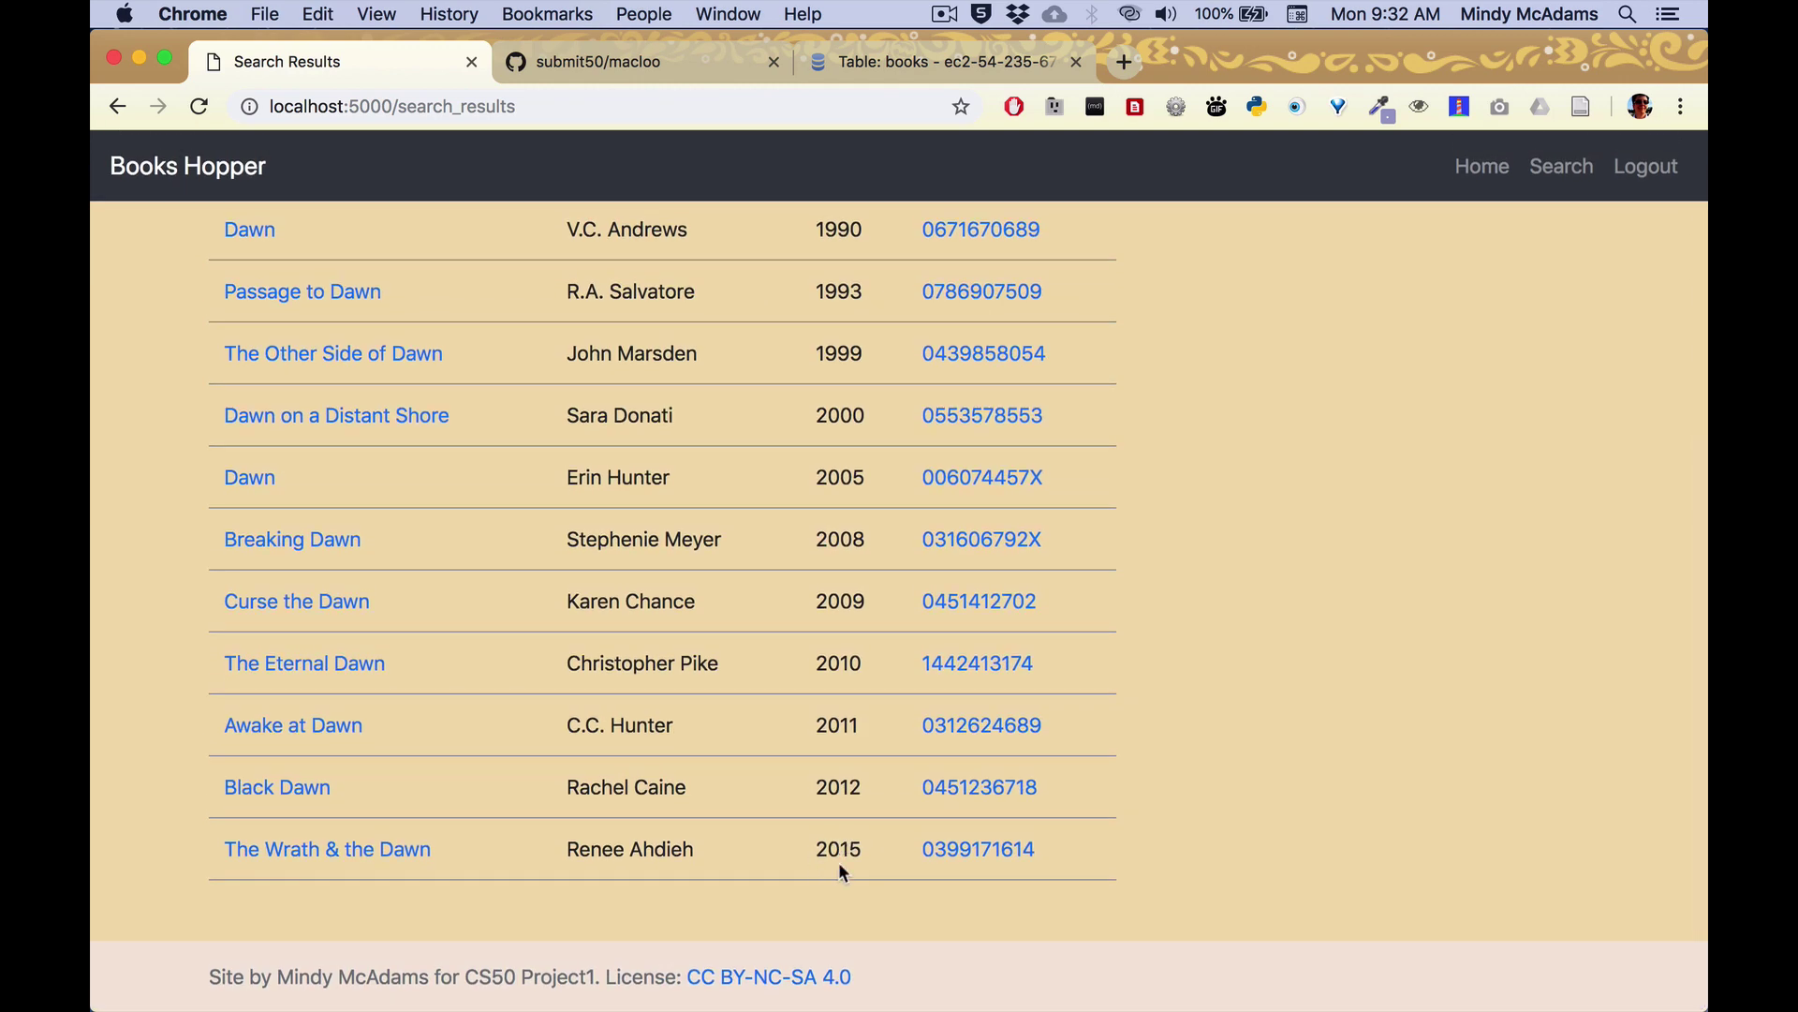
scroll(848, 850, "up", 5)
key("super+bracketleft")
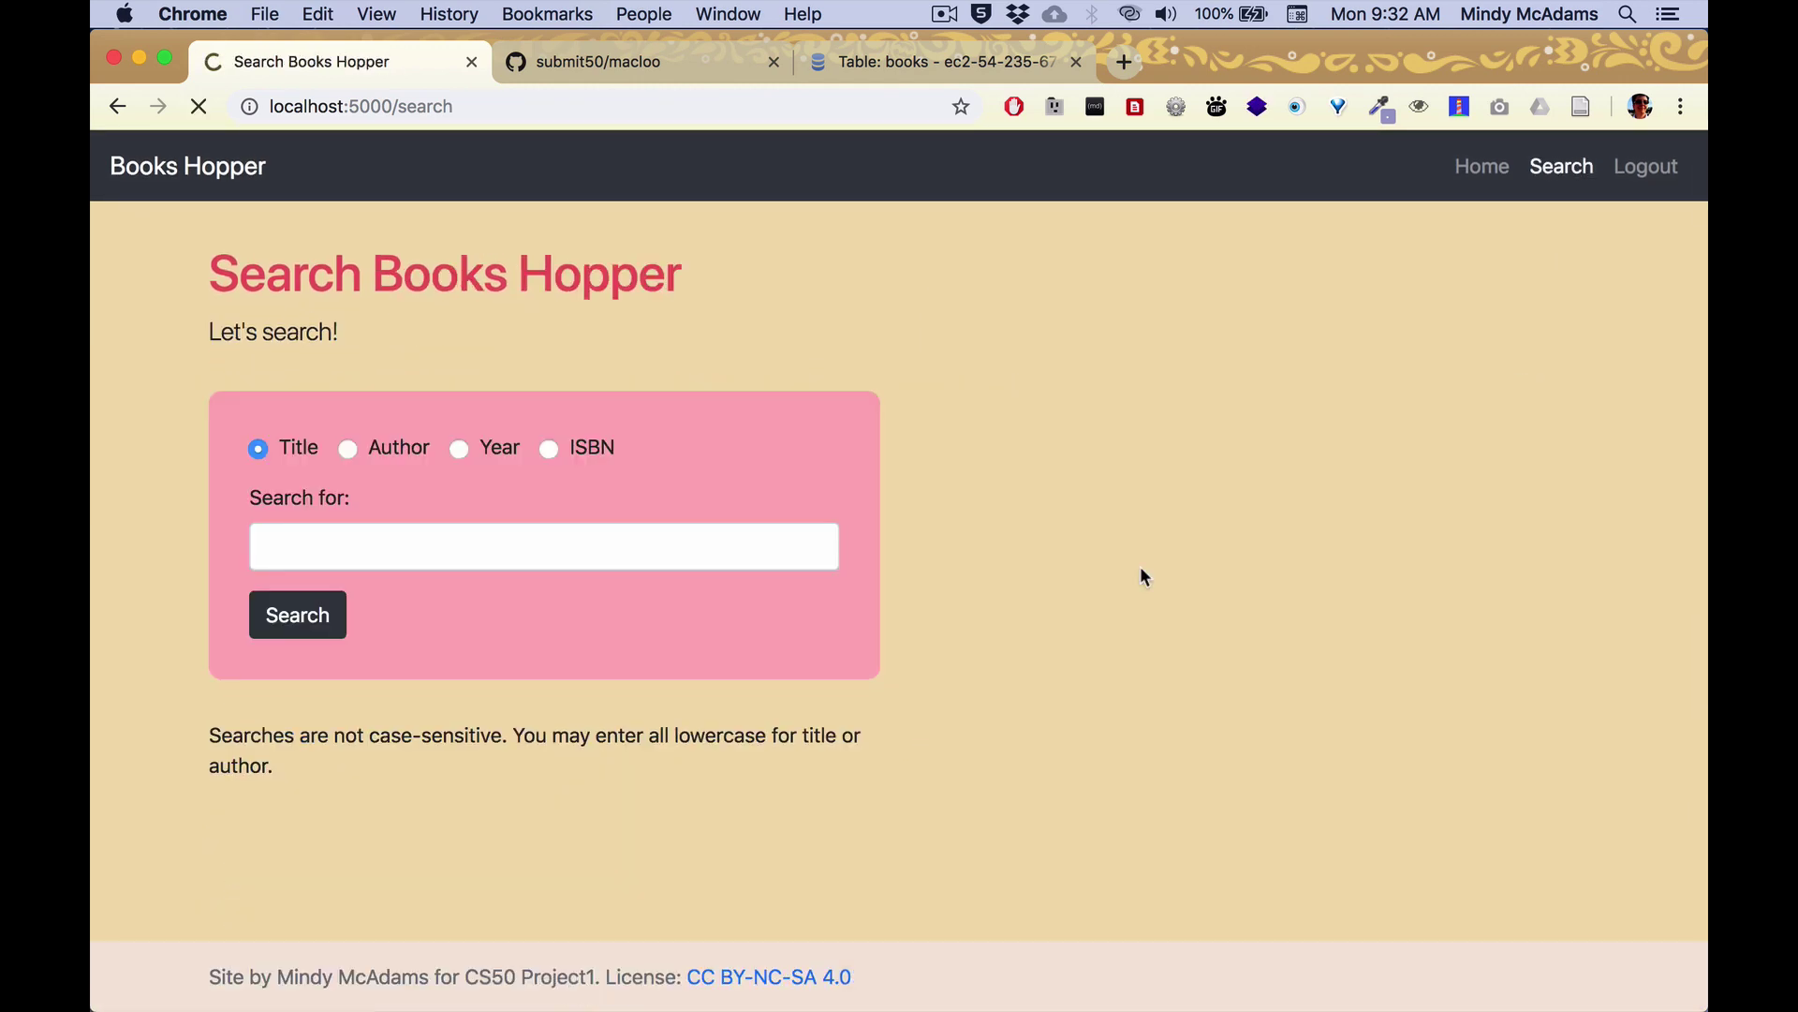
Search authors for 'king' and point out the Kingsley, King and Kingsolver matches.
left_click(502, 545)
type("king")
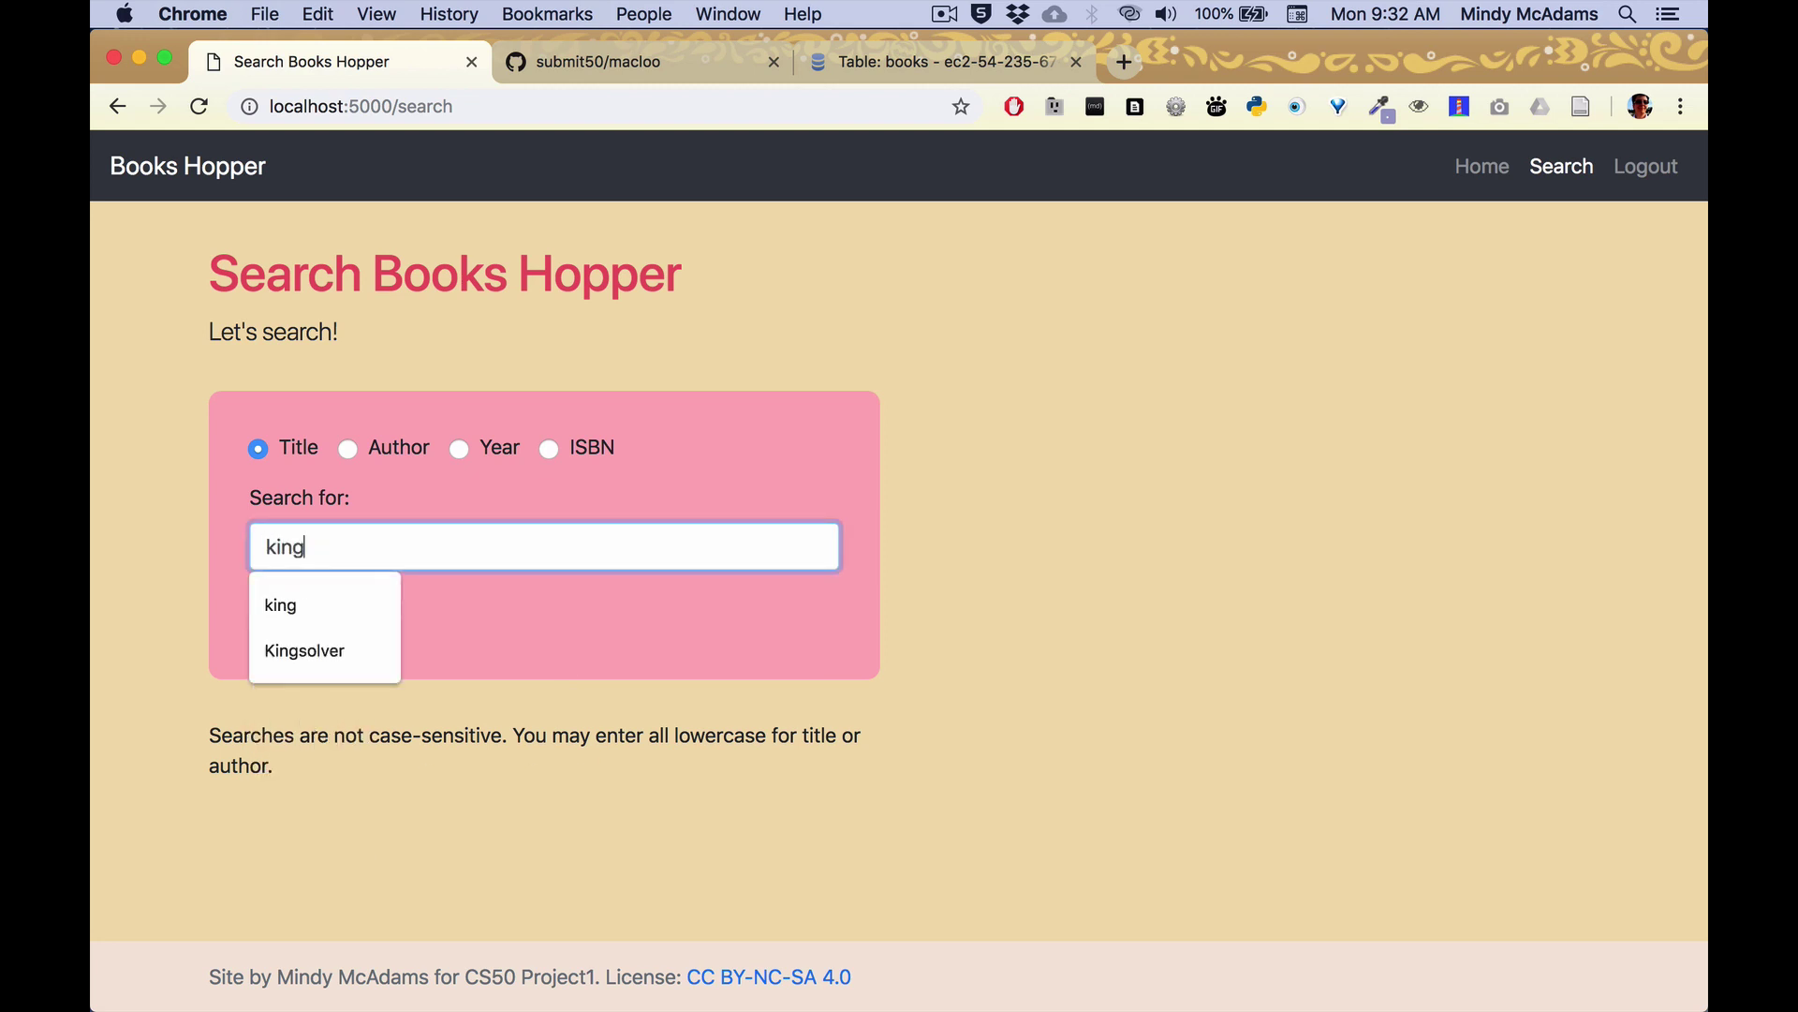
left_click(348, 448)
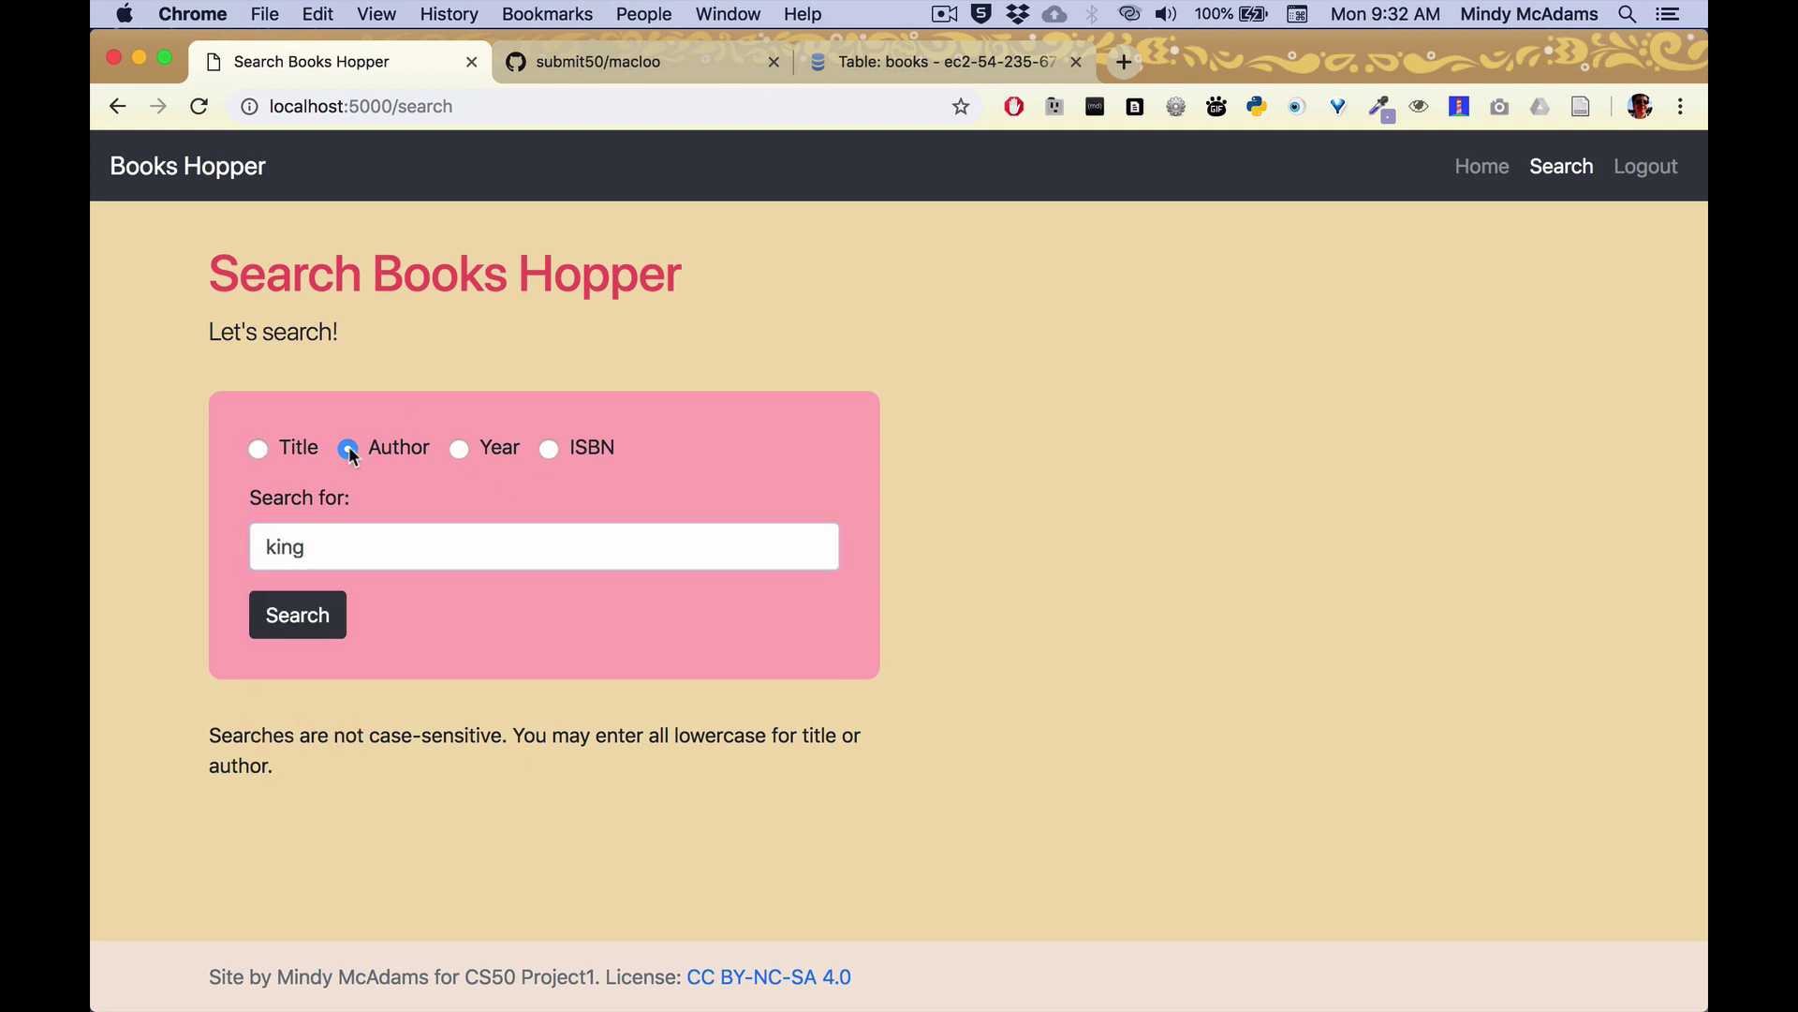
left_click(312, 625)
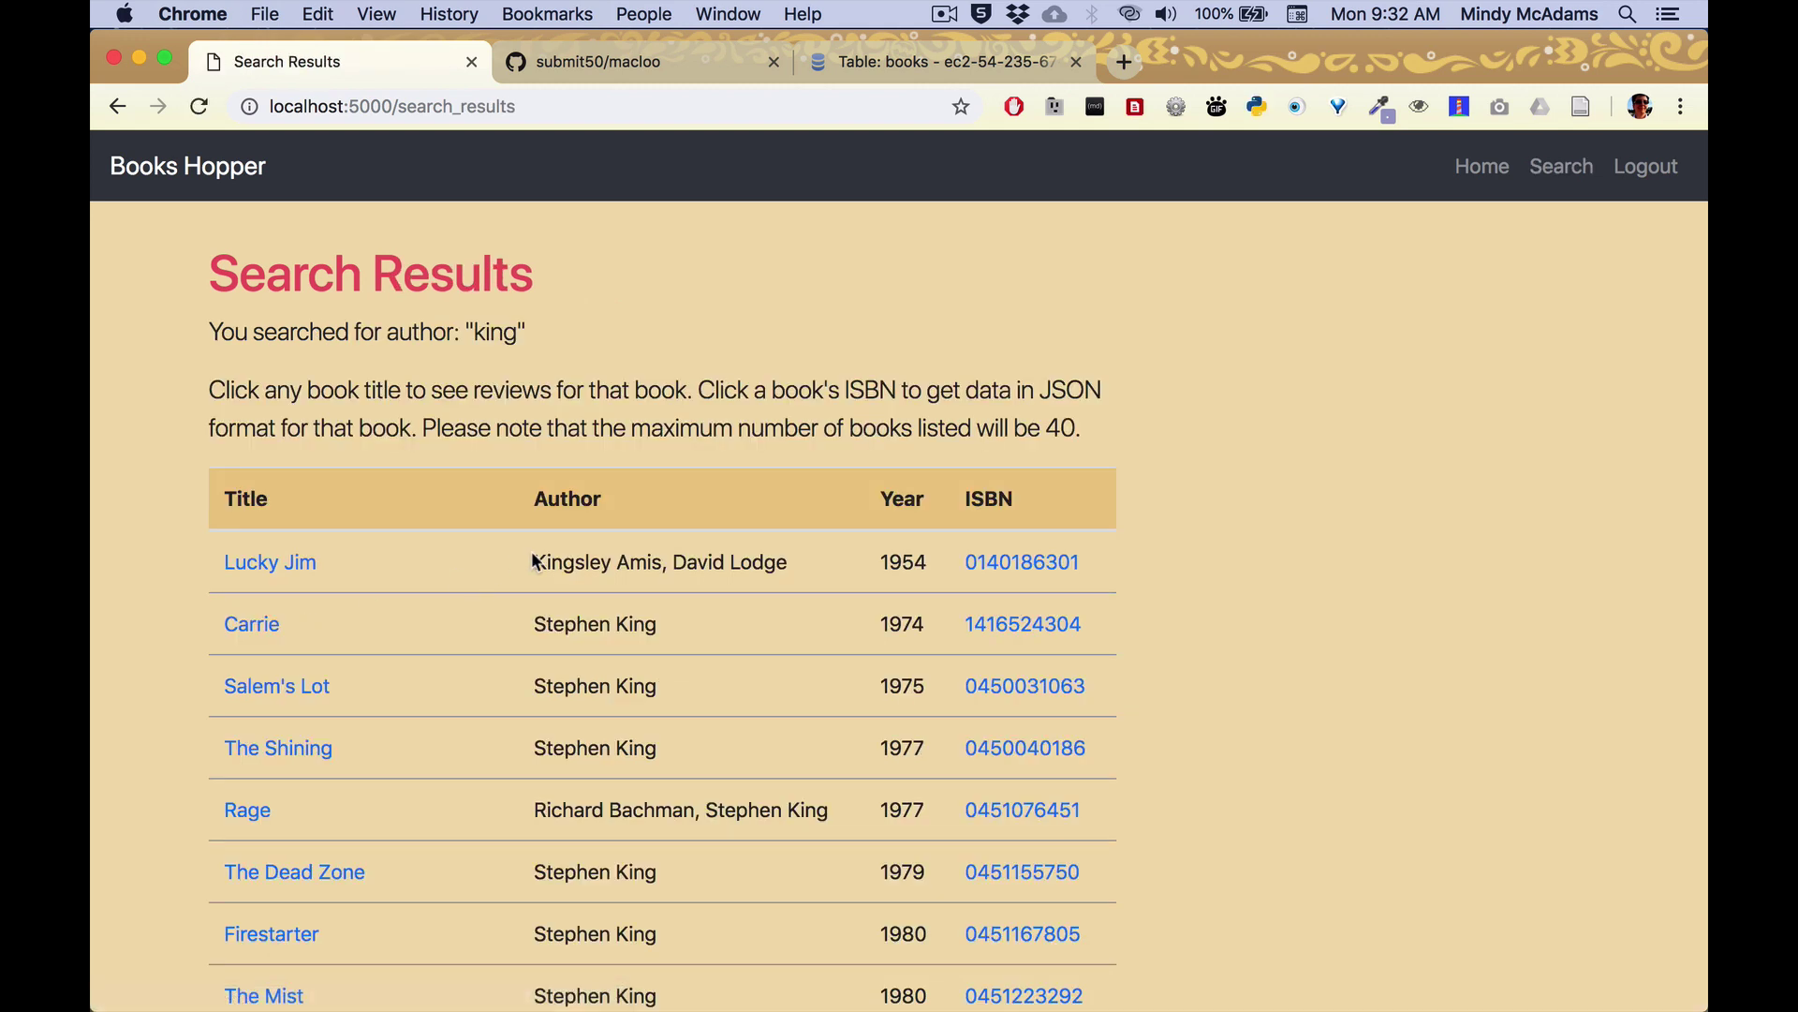
double_click(557, 559)
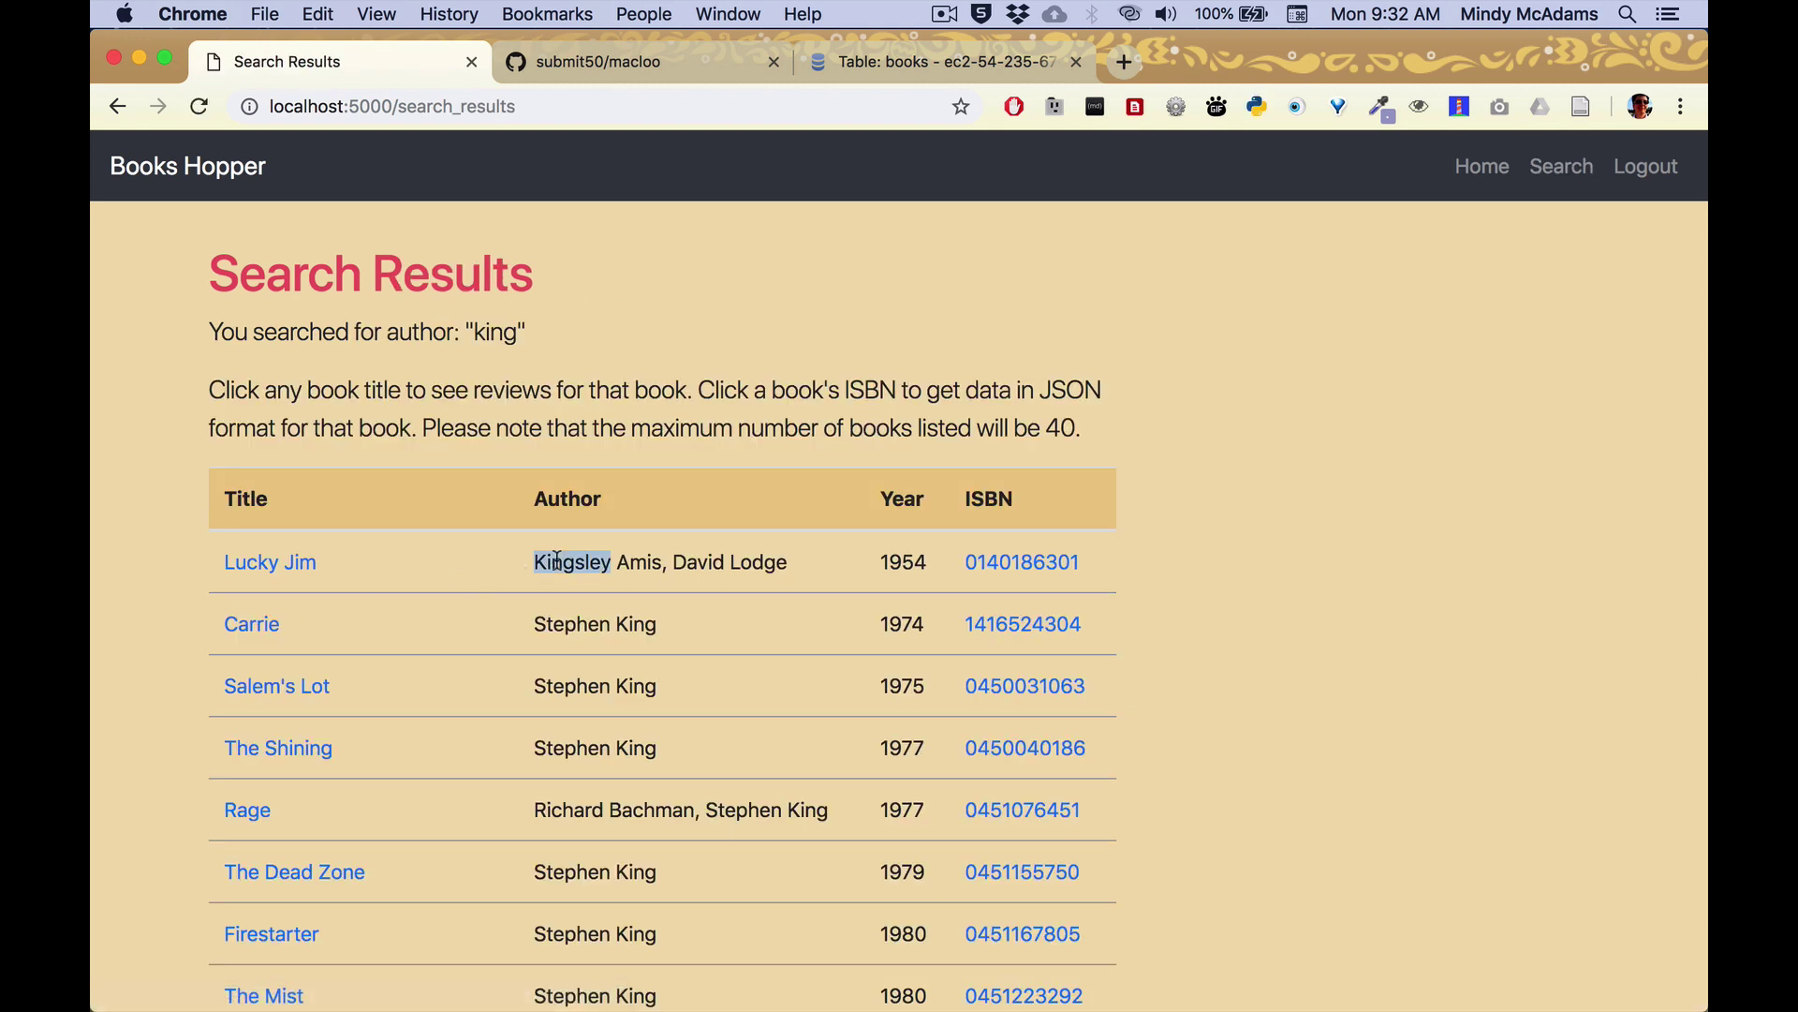
double_click(624, 622)
scroll(662, 792, "down", 1)
scroll(663, 793, "down", 15)
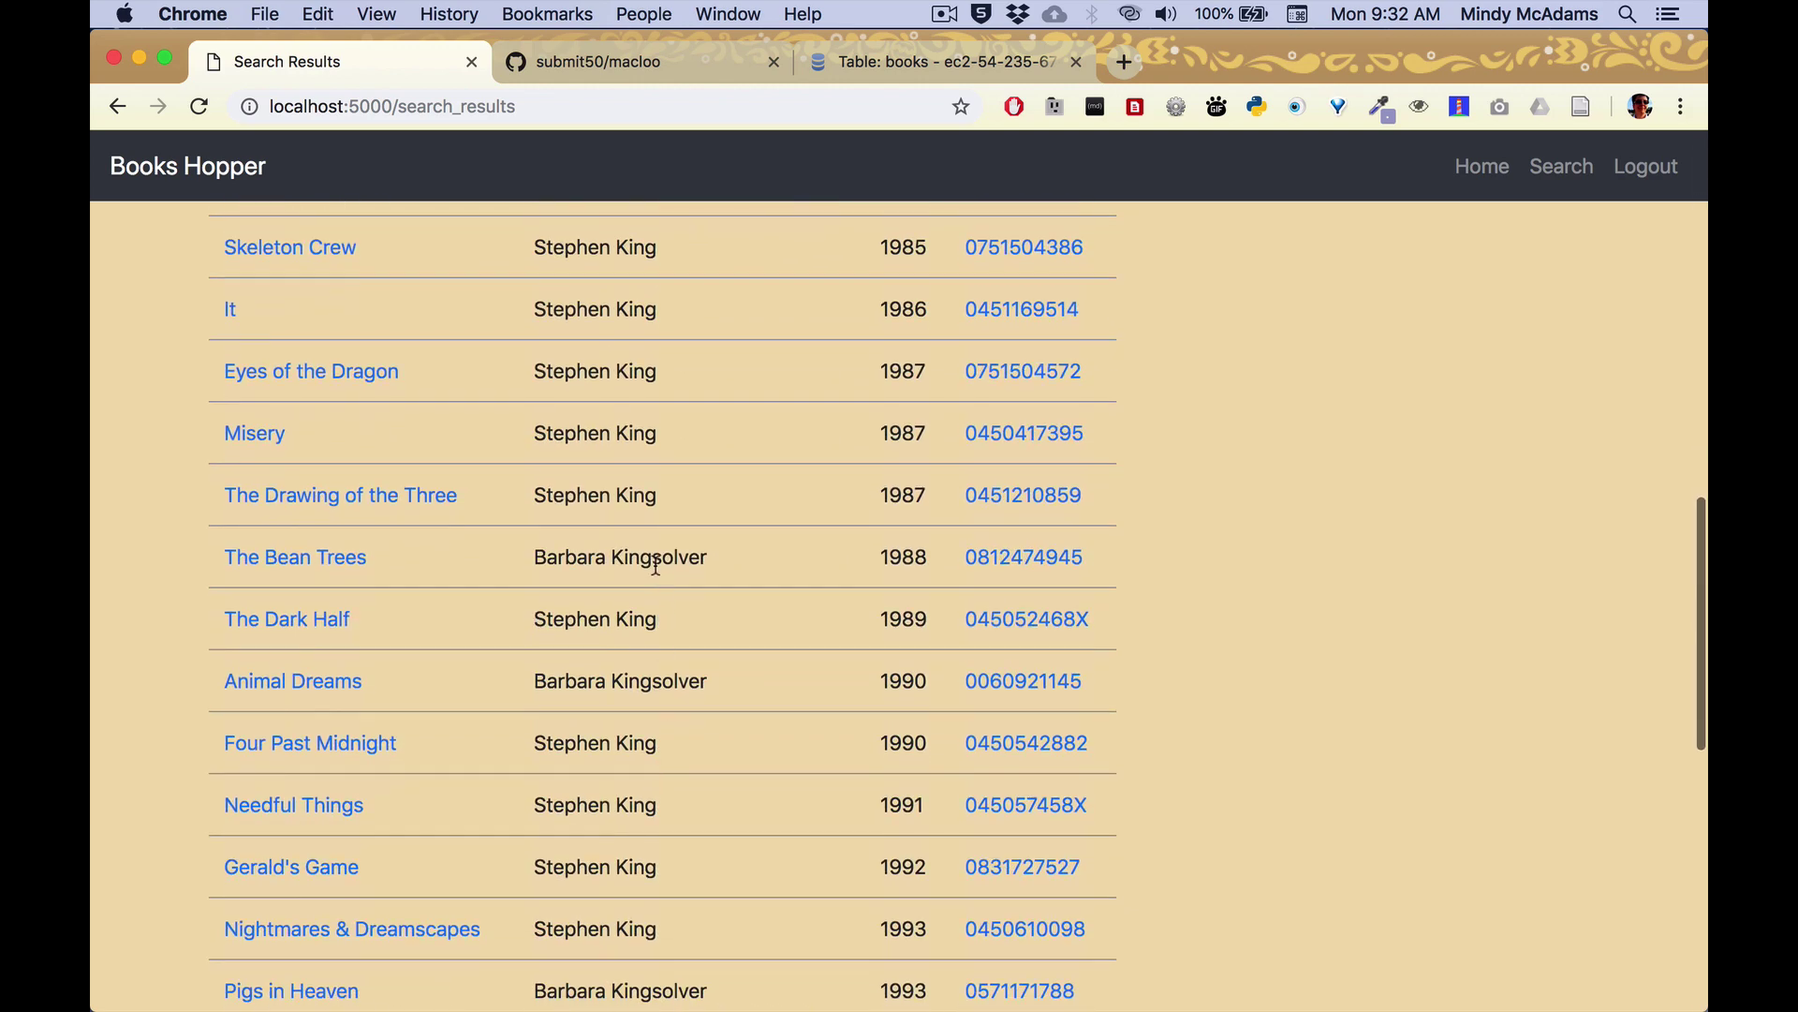
double_click(652, 559)
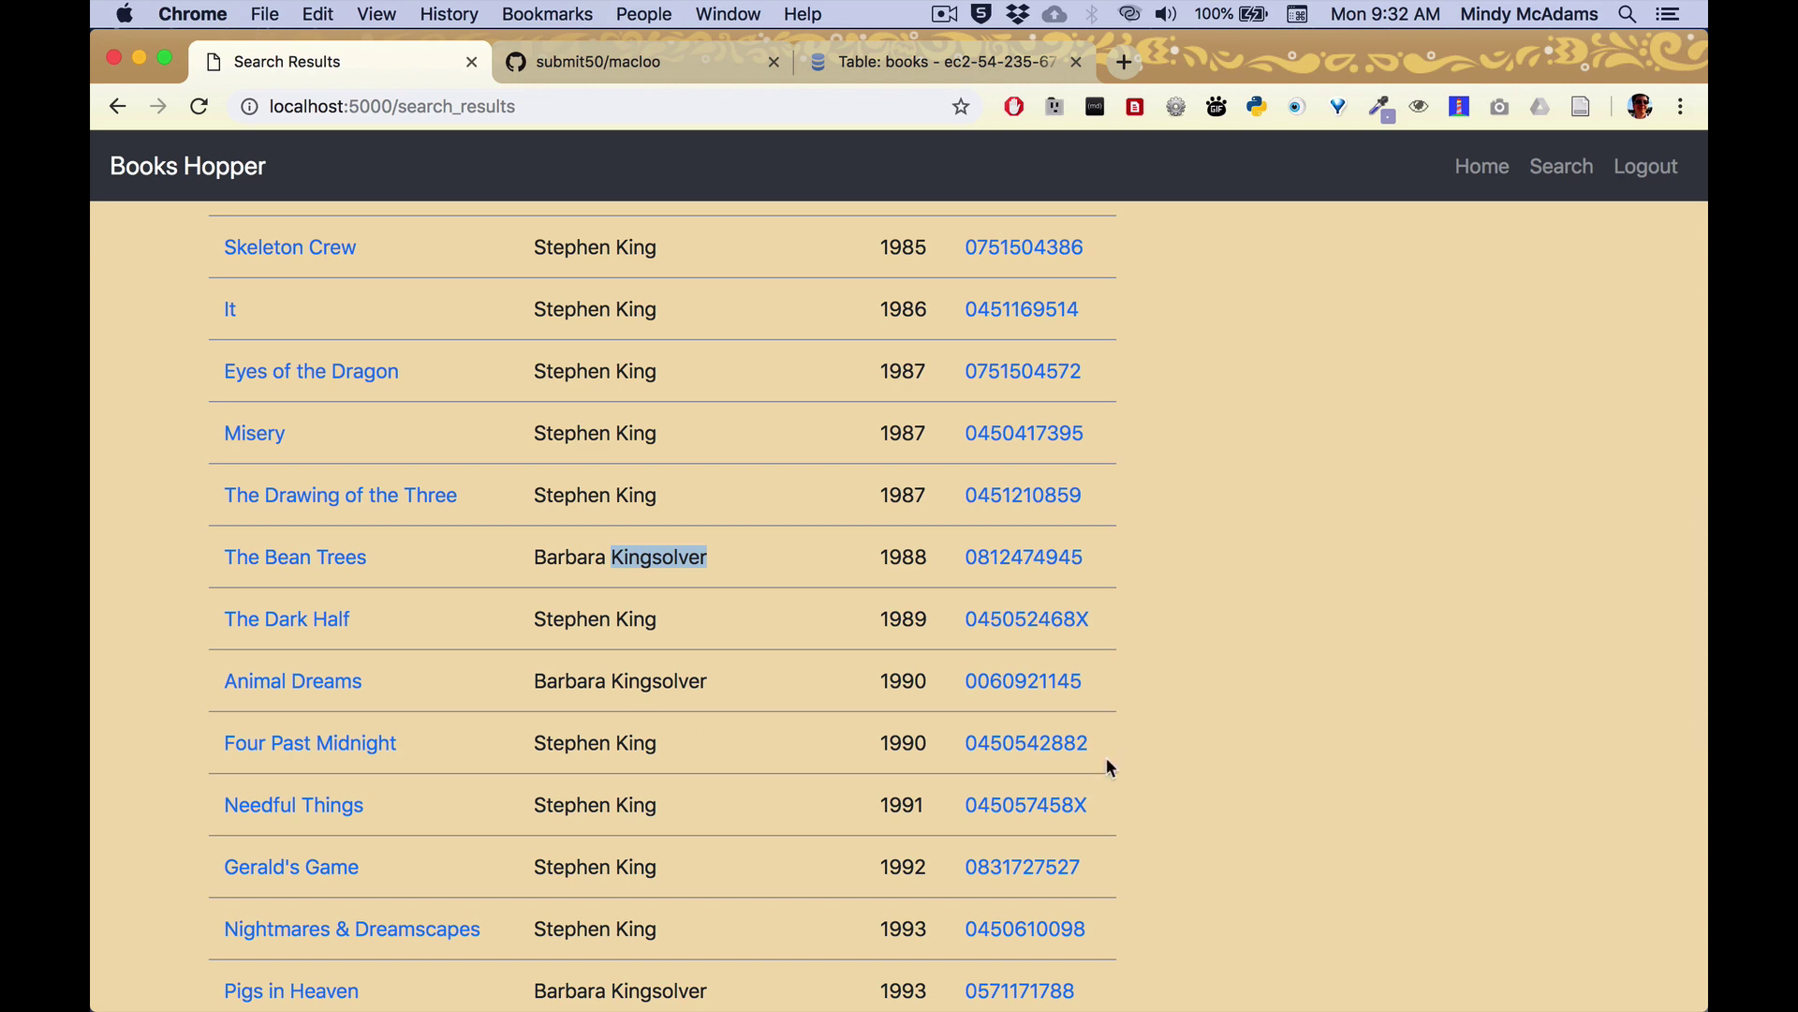
scroll(1217, 734, "up", 15)
Log out, attempt a login with a wrong password that gets rejected, and return home.
left_click(1474, 172)
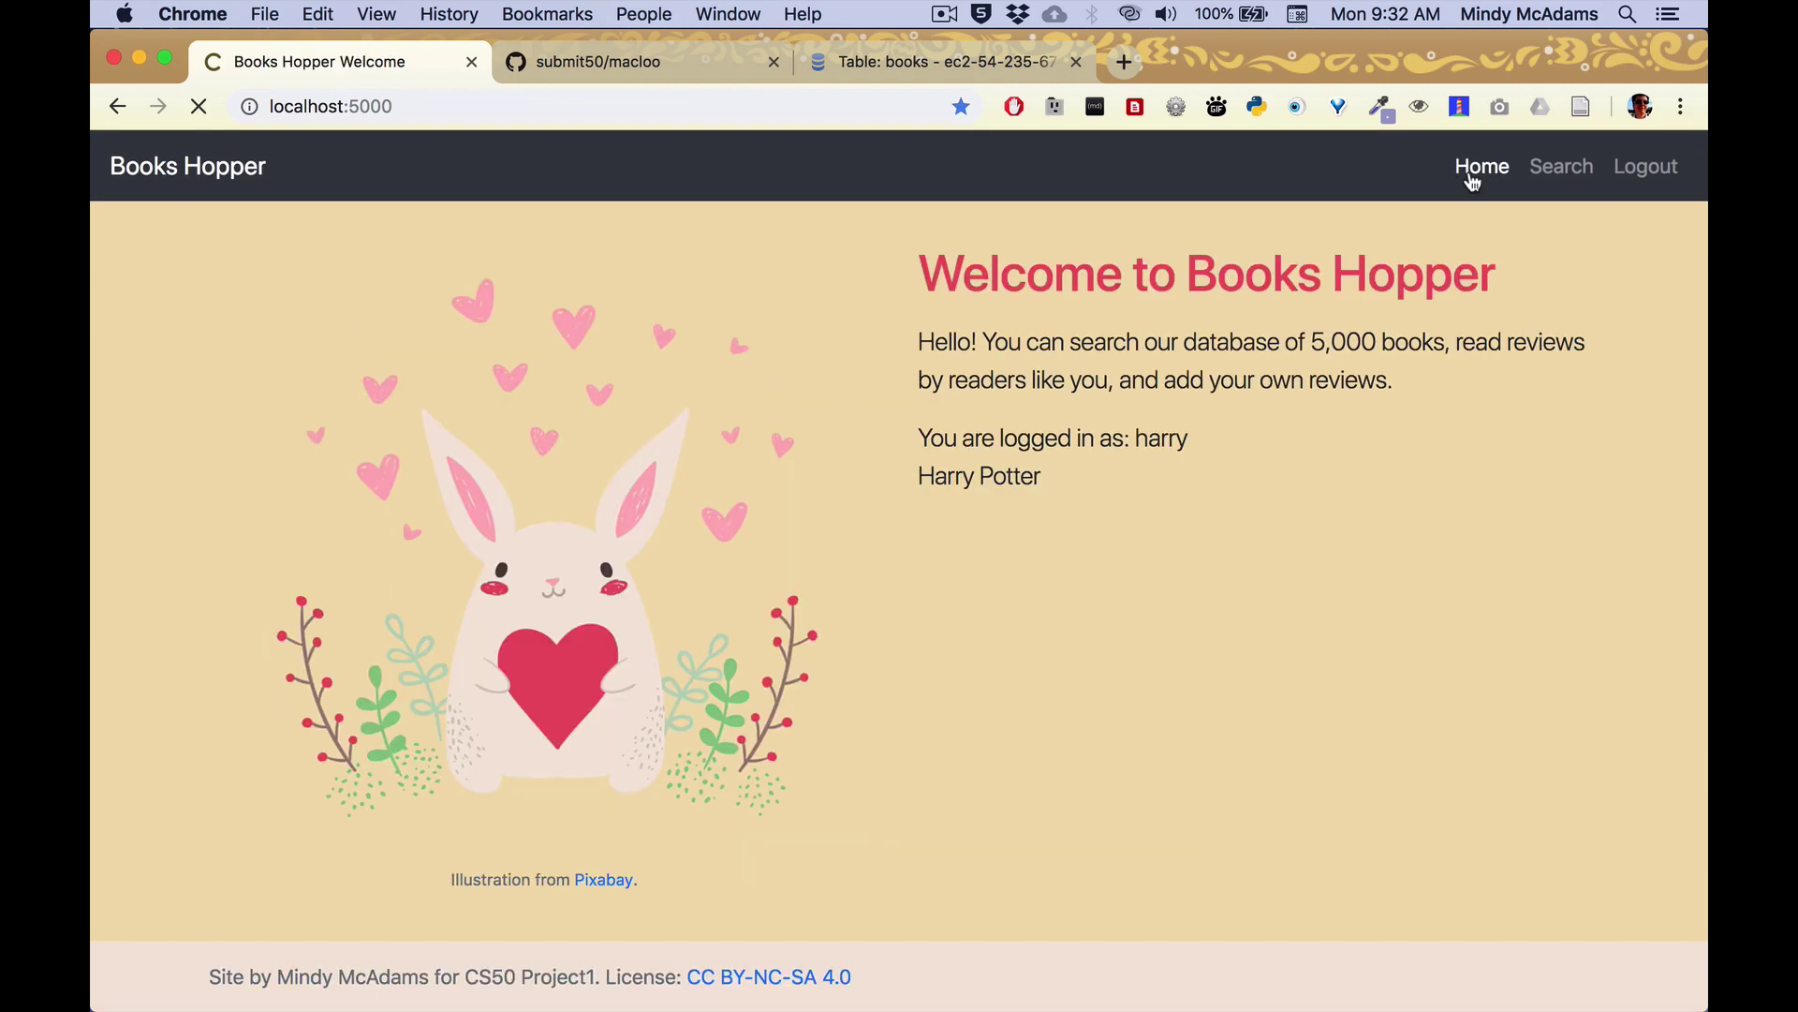
left_click(1656, 176)
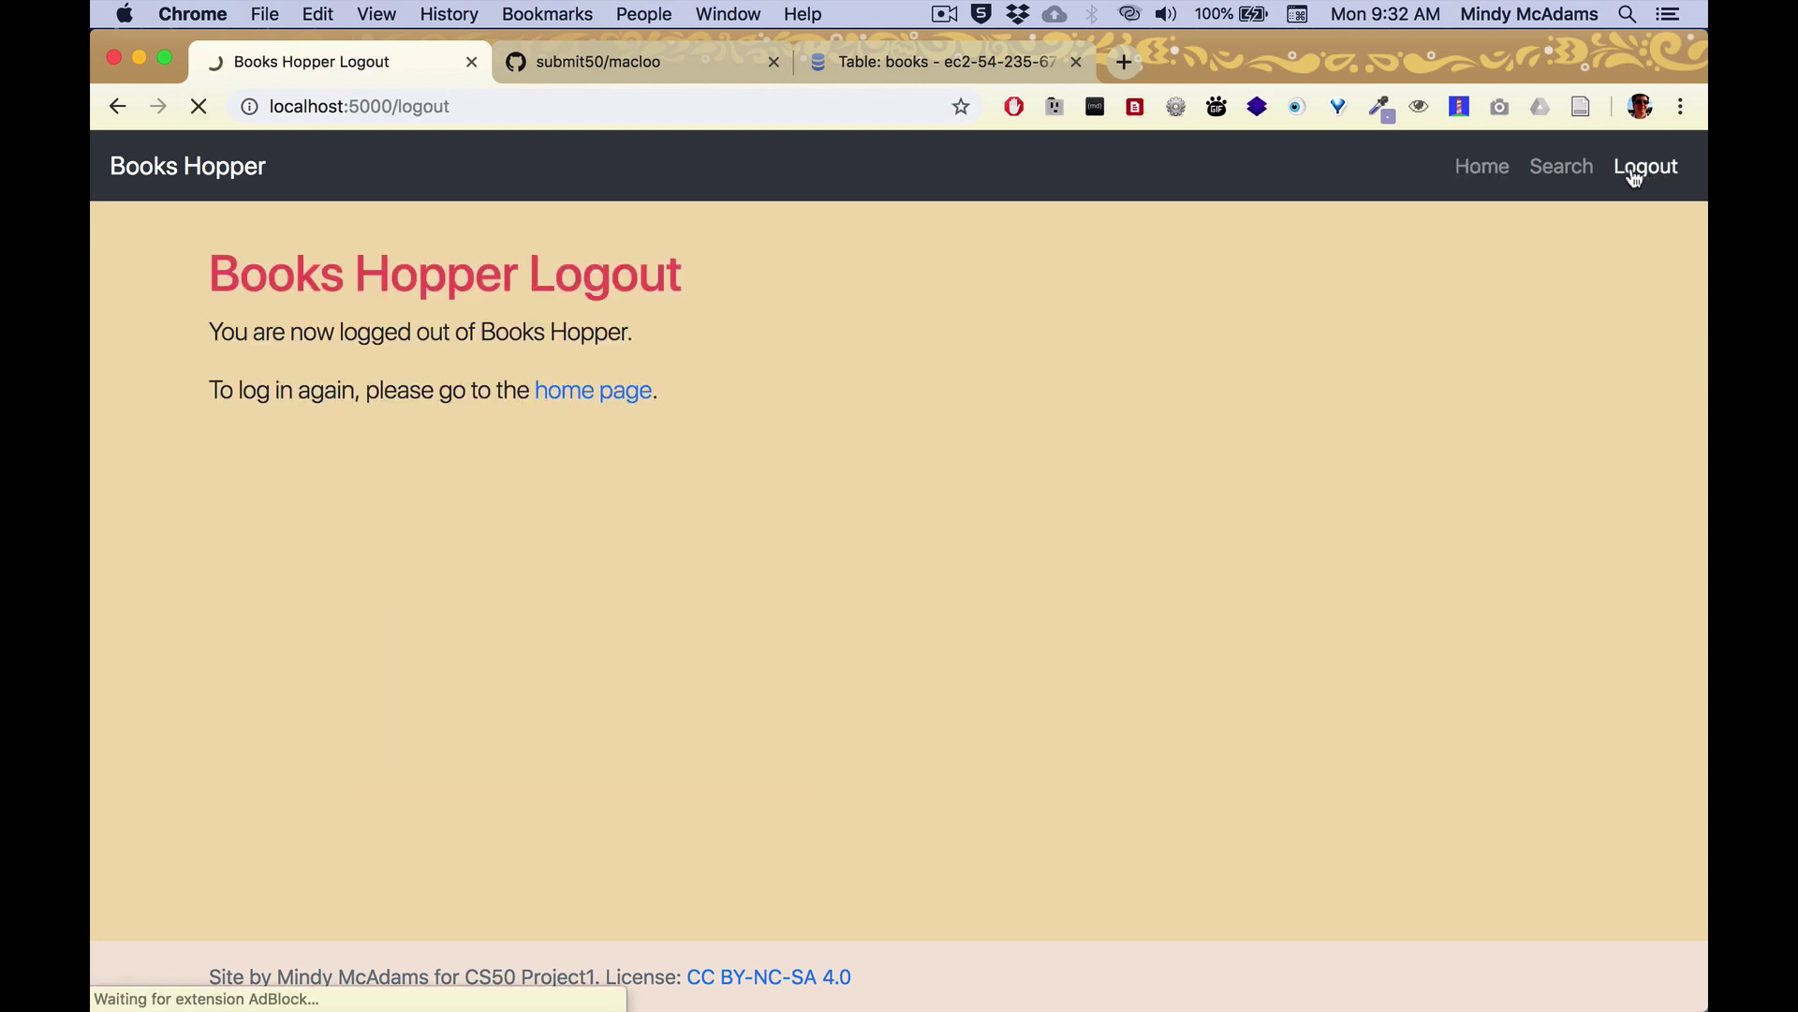
left_click(1489, 179)
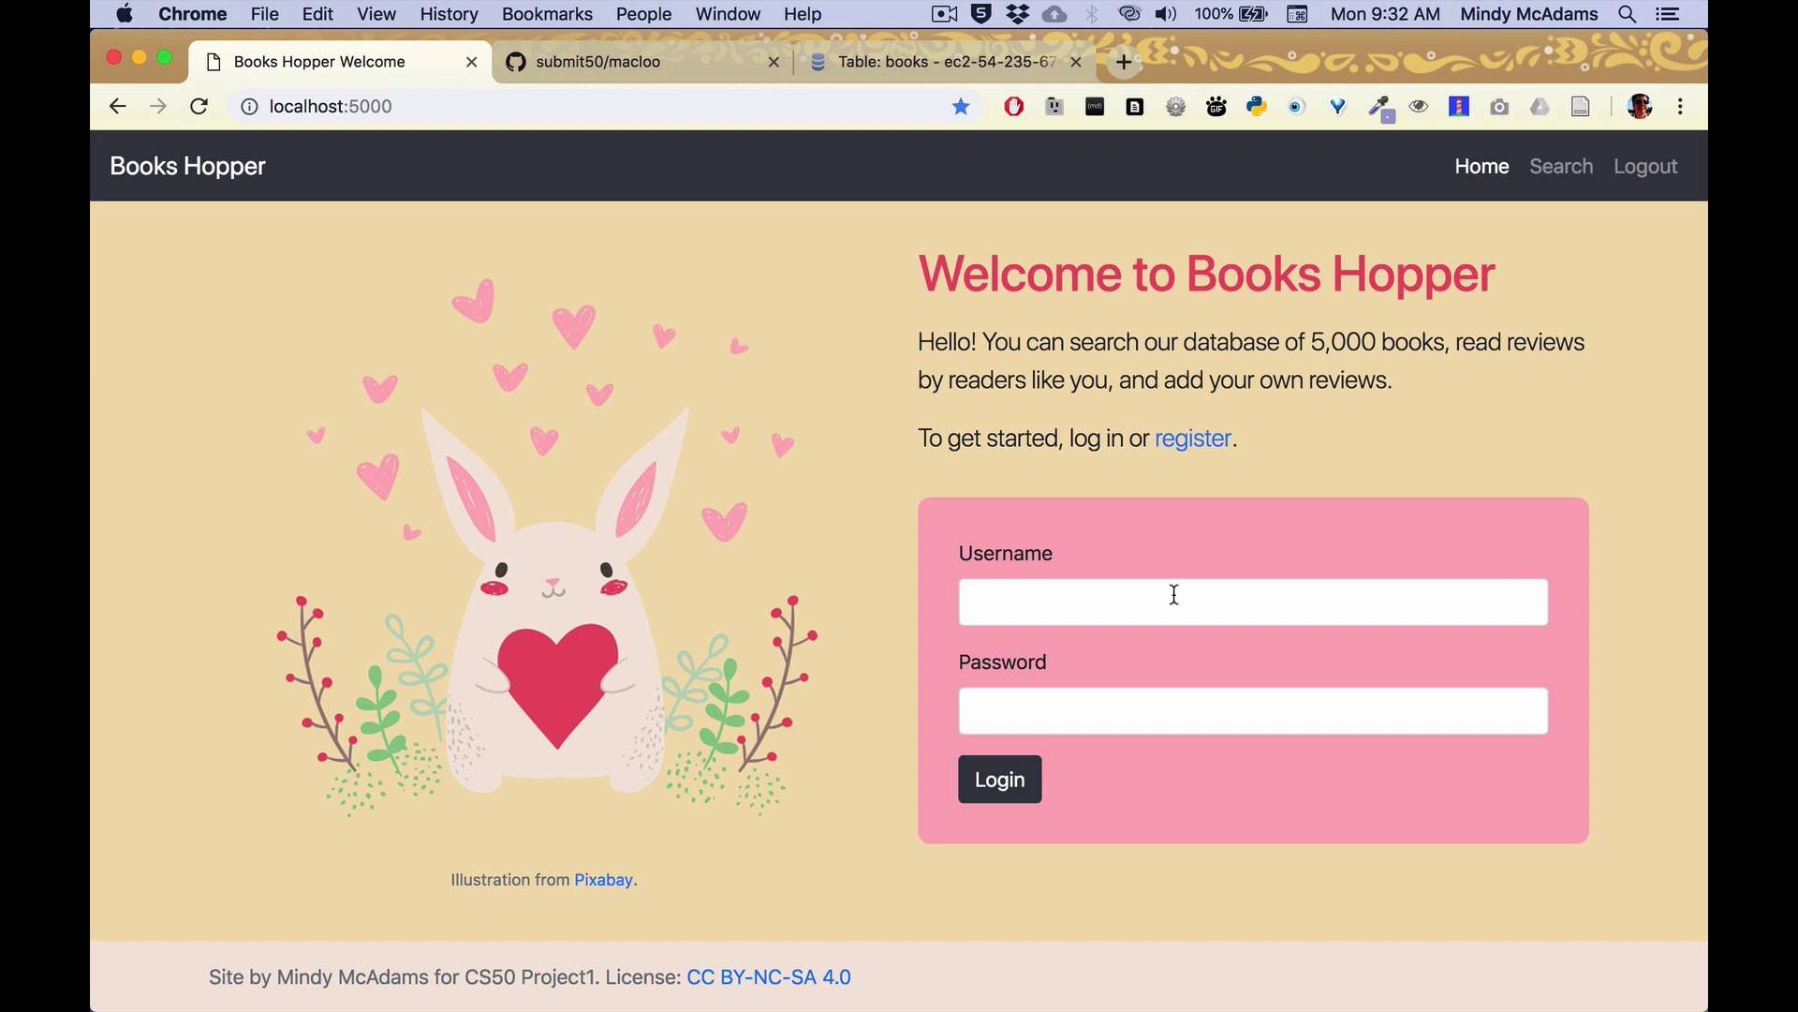
left_click(1174, 595)
type("mindy")
key("Tab")
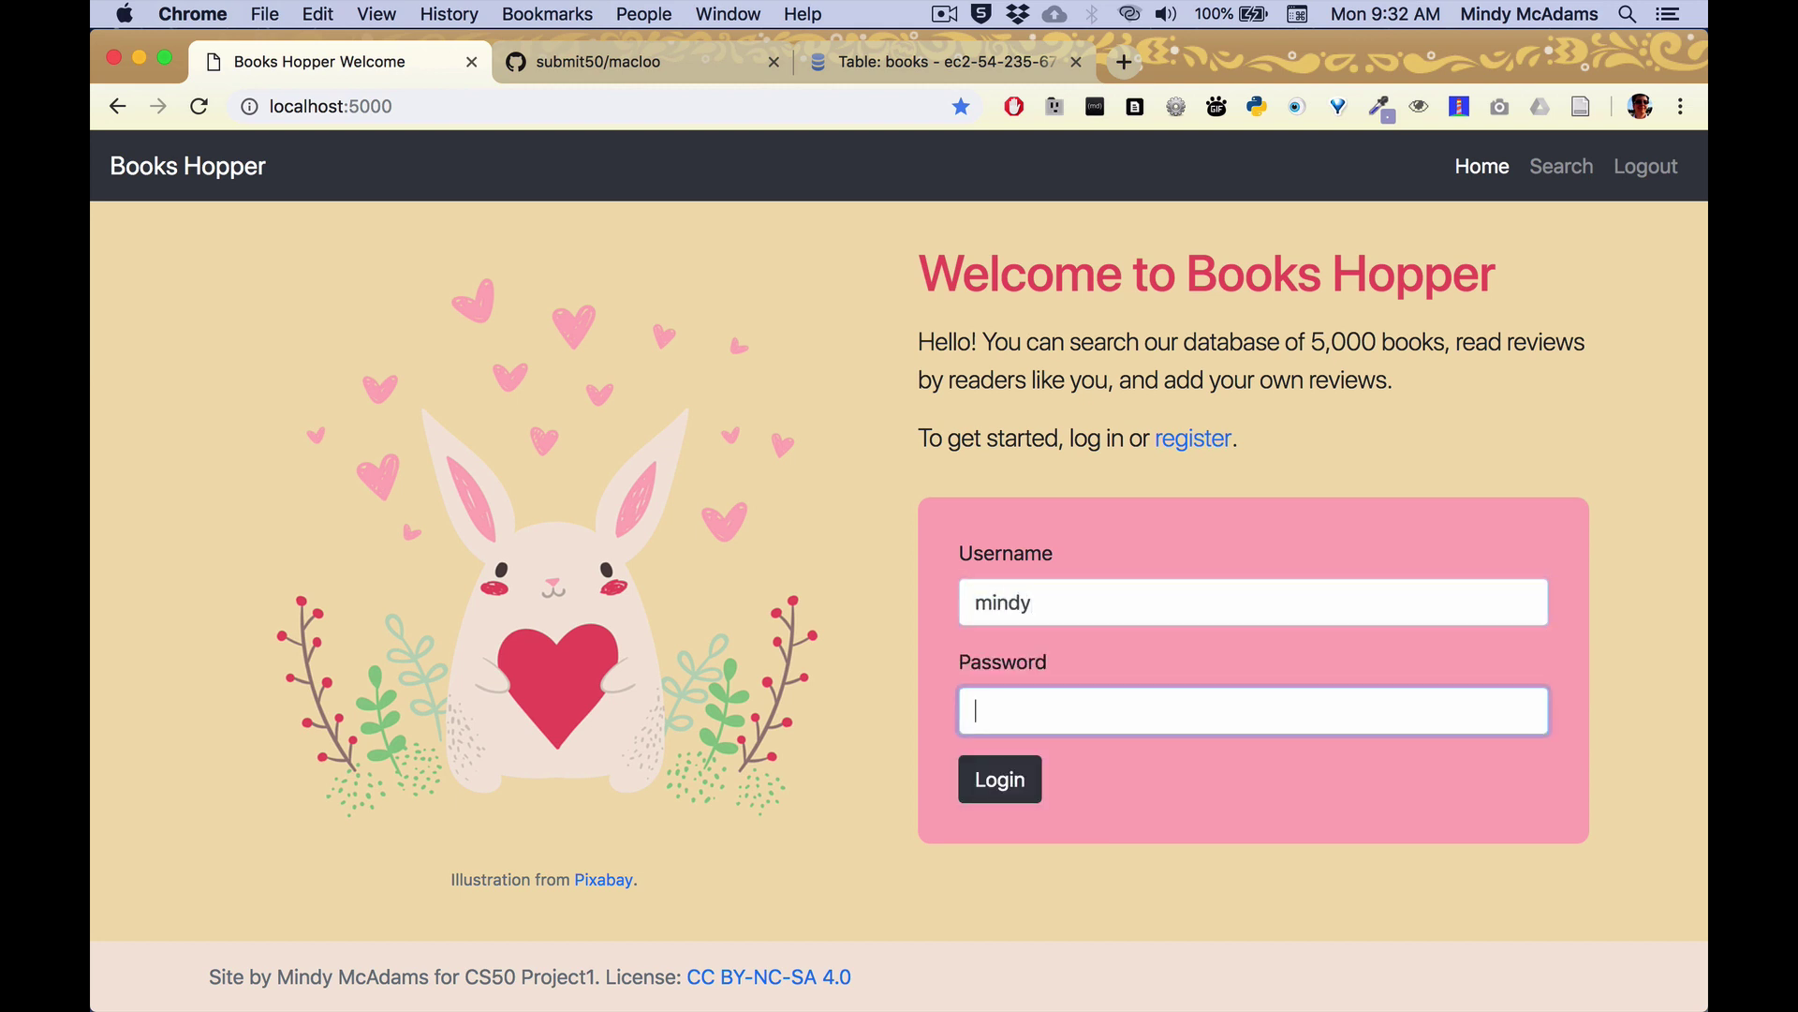
type("******")
left_click(1002, 782)
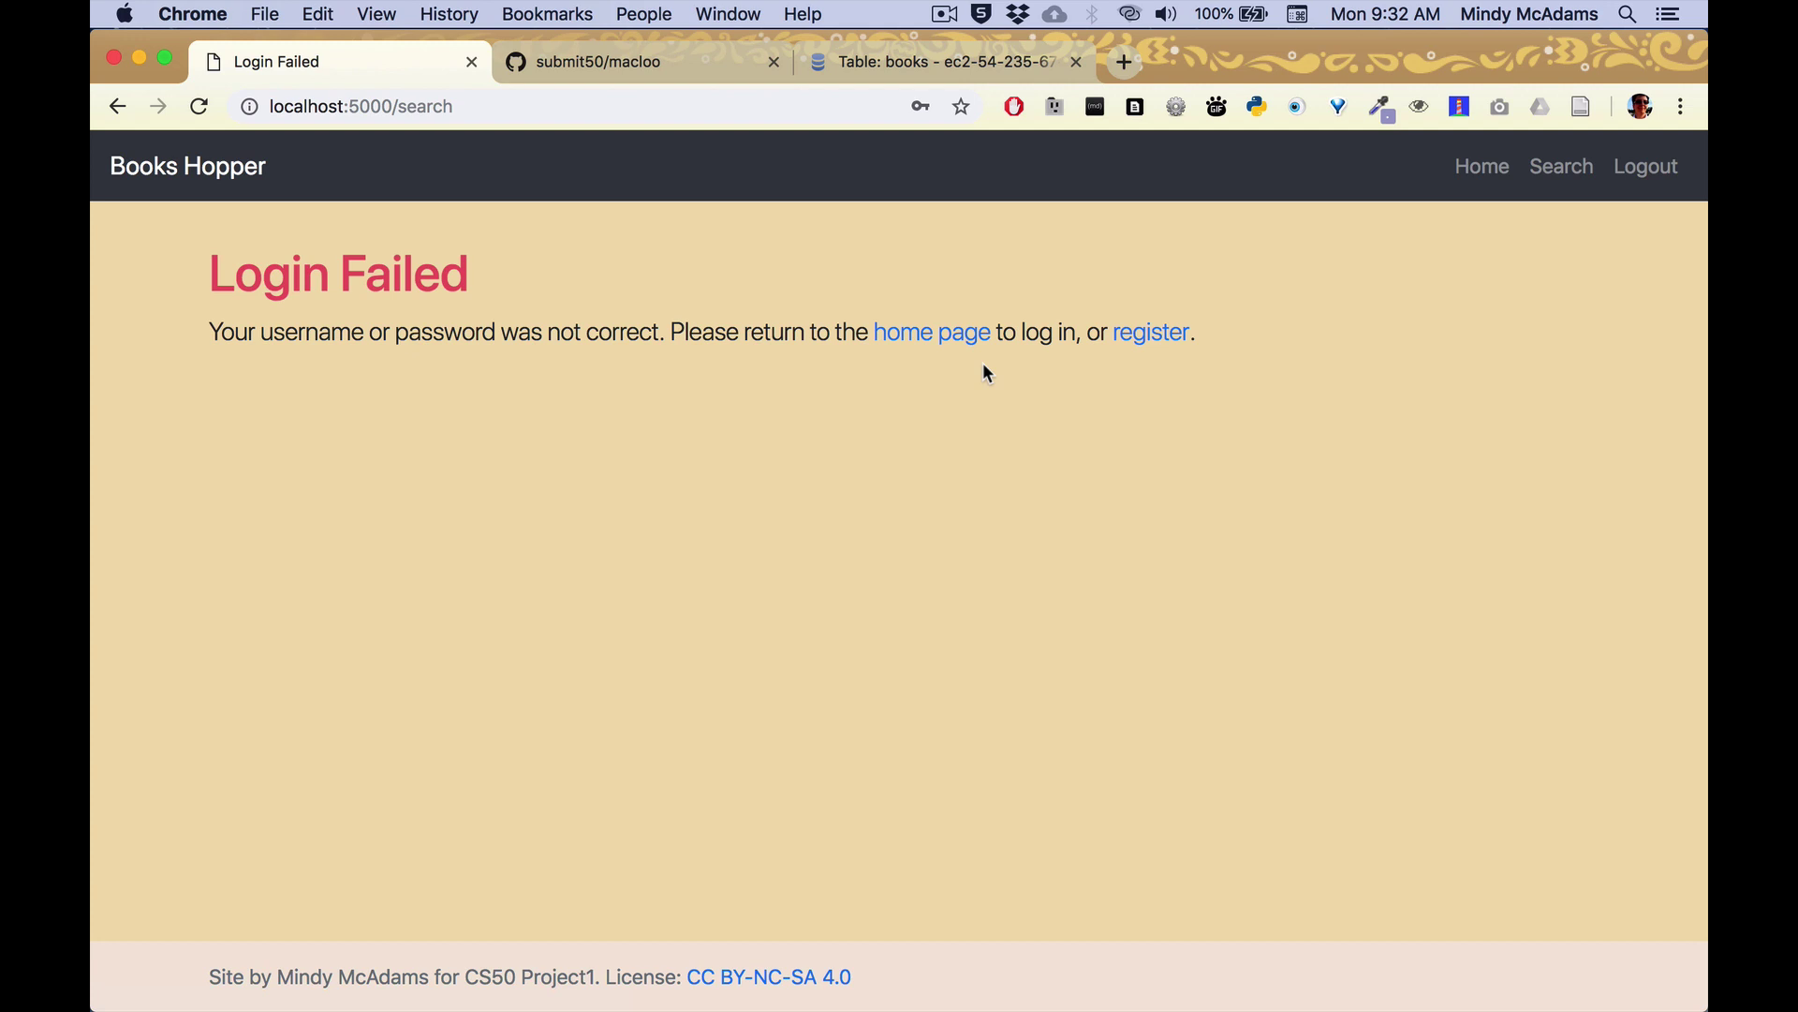
left_click(937, 335)
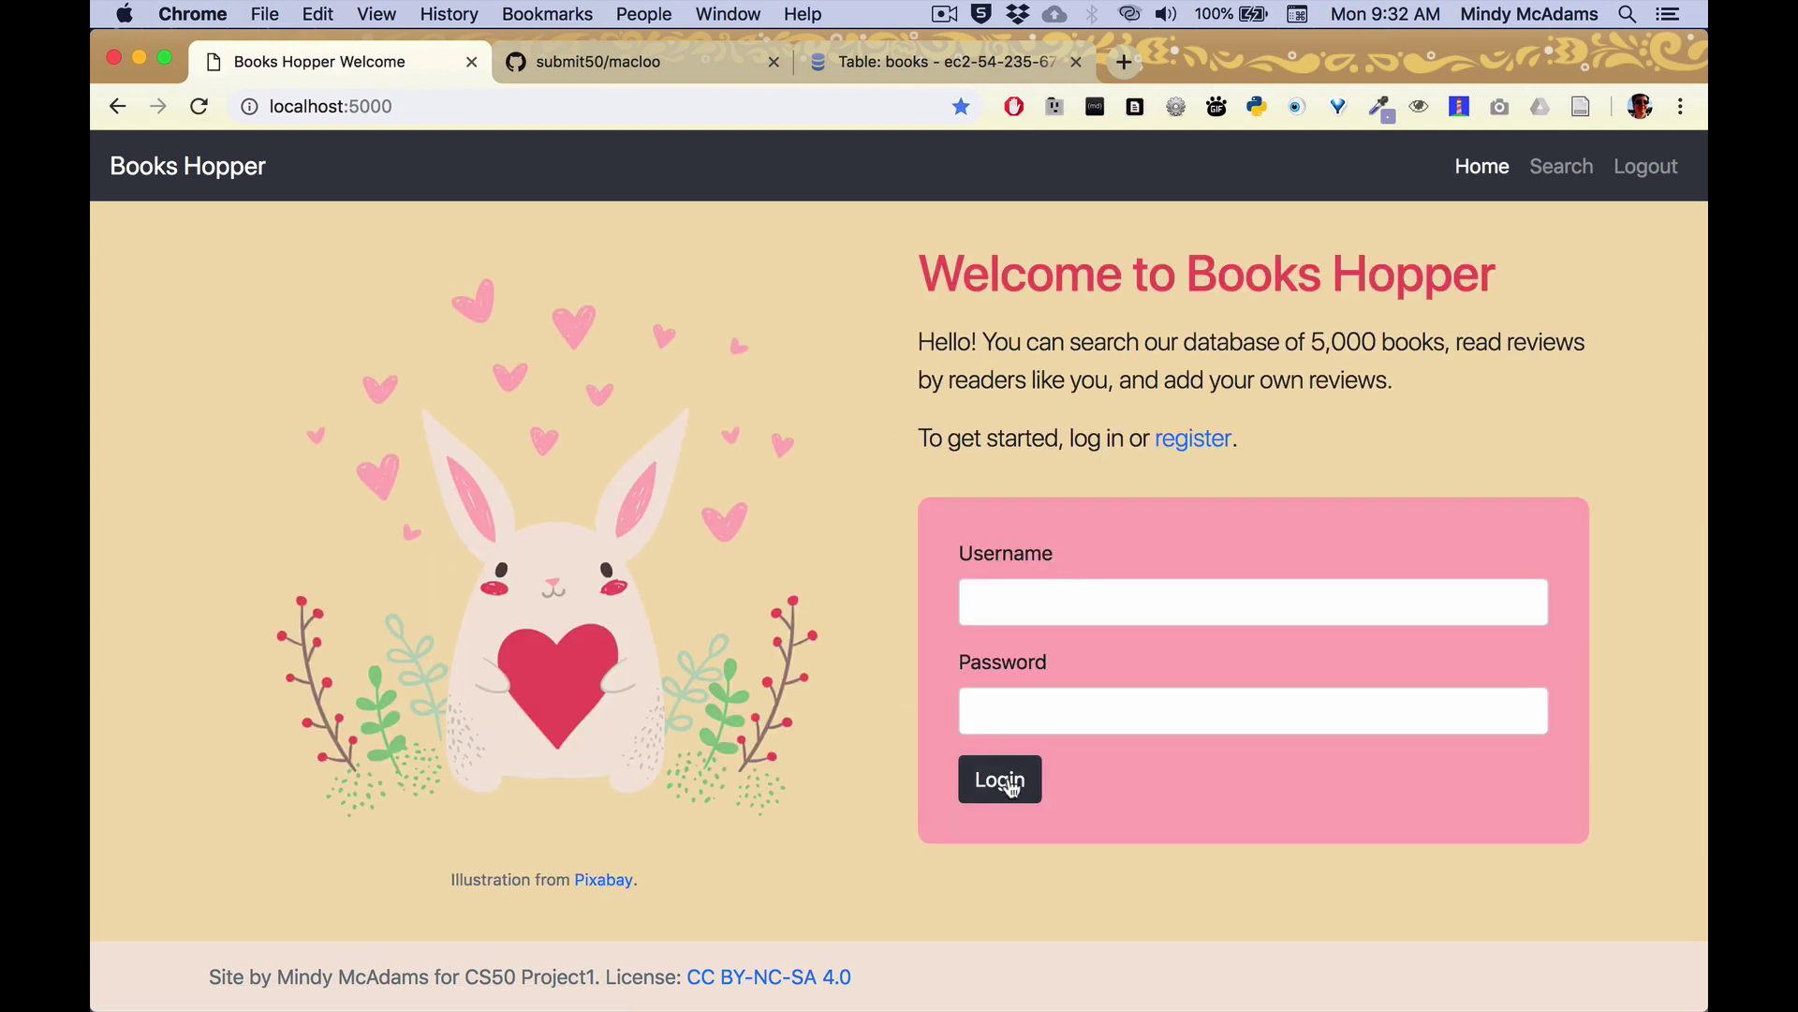
Try registering with an already-taken username and password, which is refused.
left_click(1217, 440)
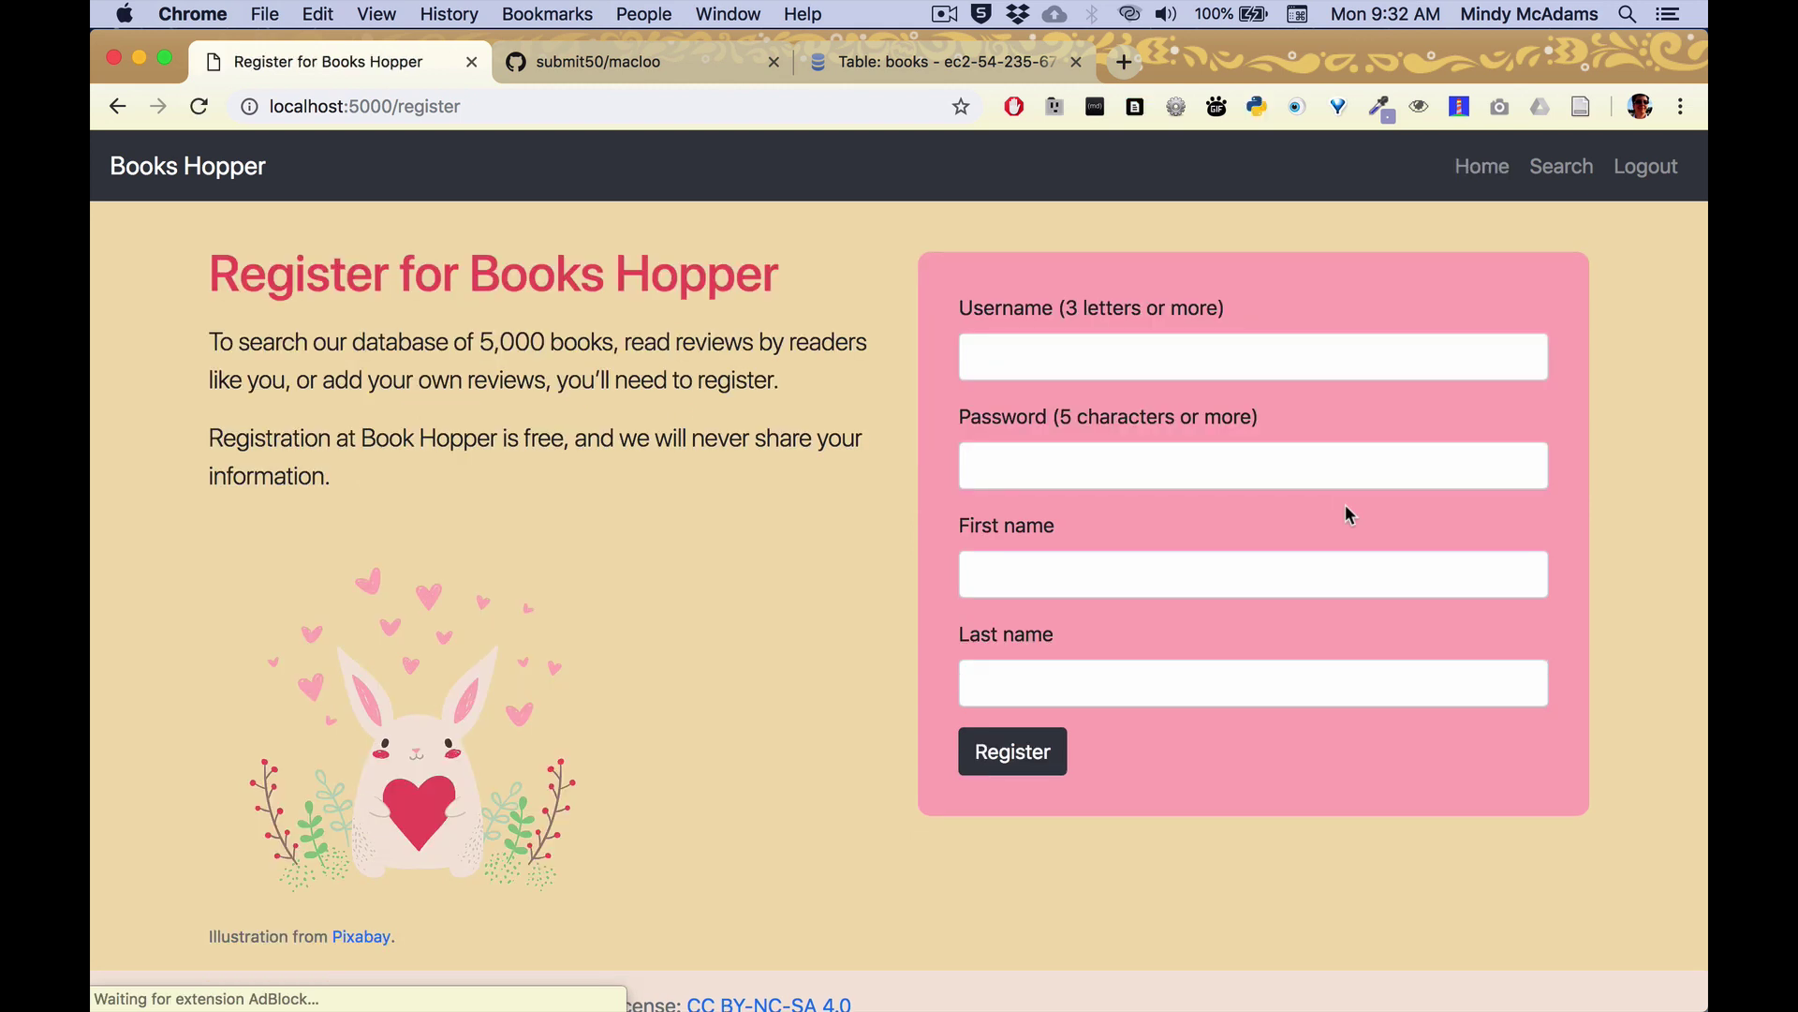
left_click(1124, 358)
type("mindy")
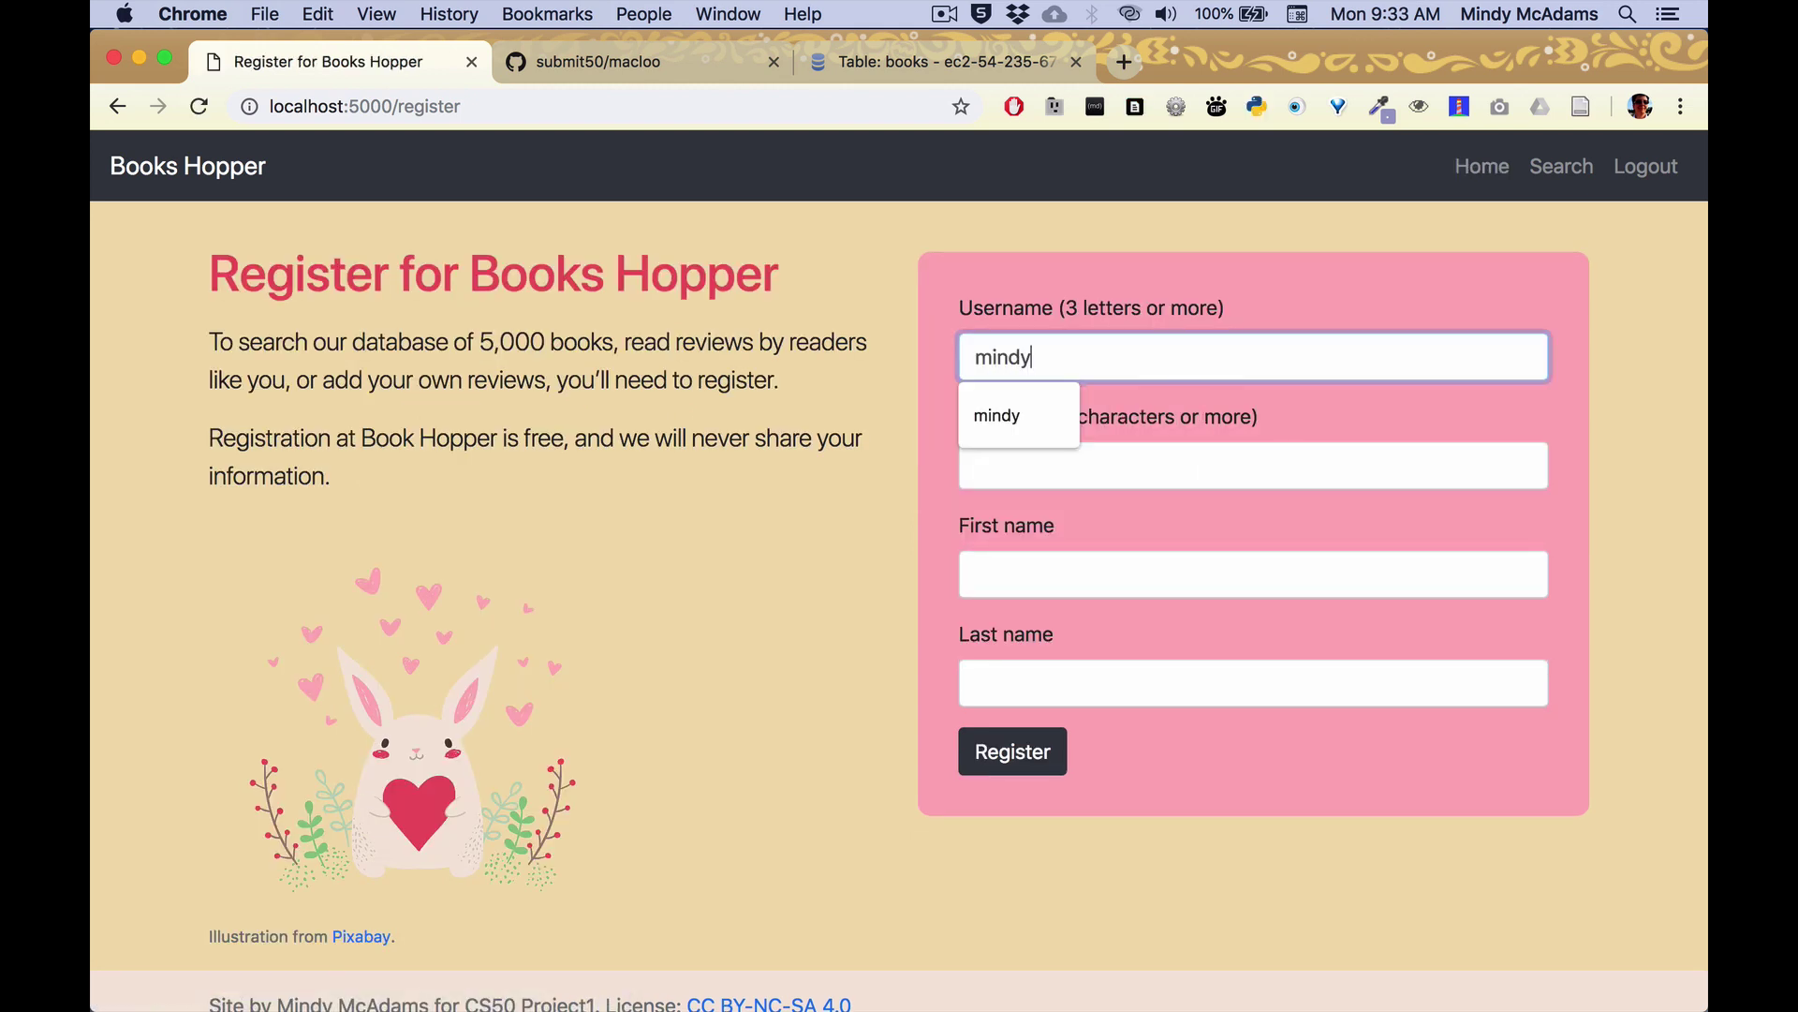
key("Tab")
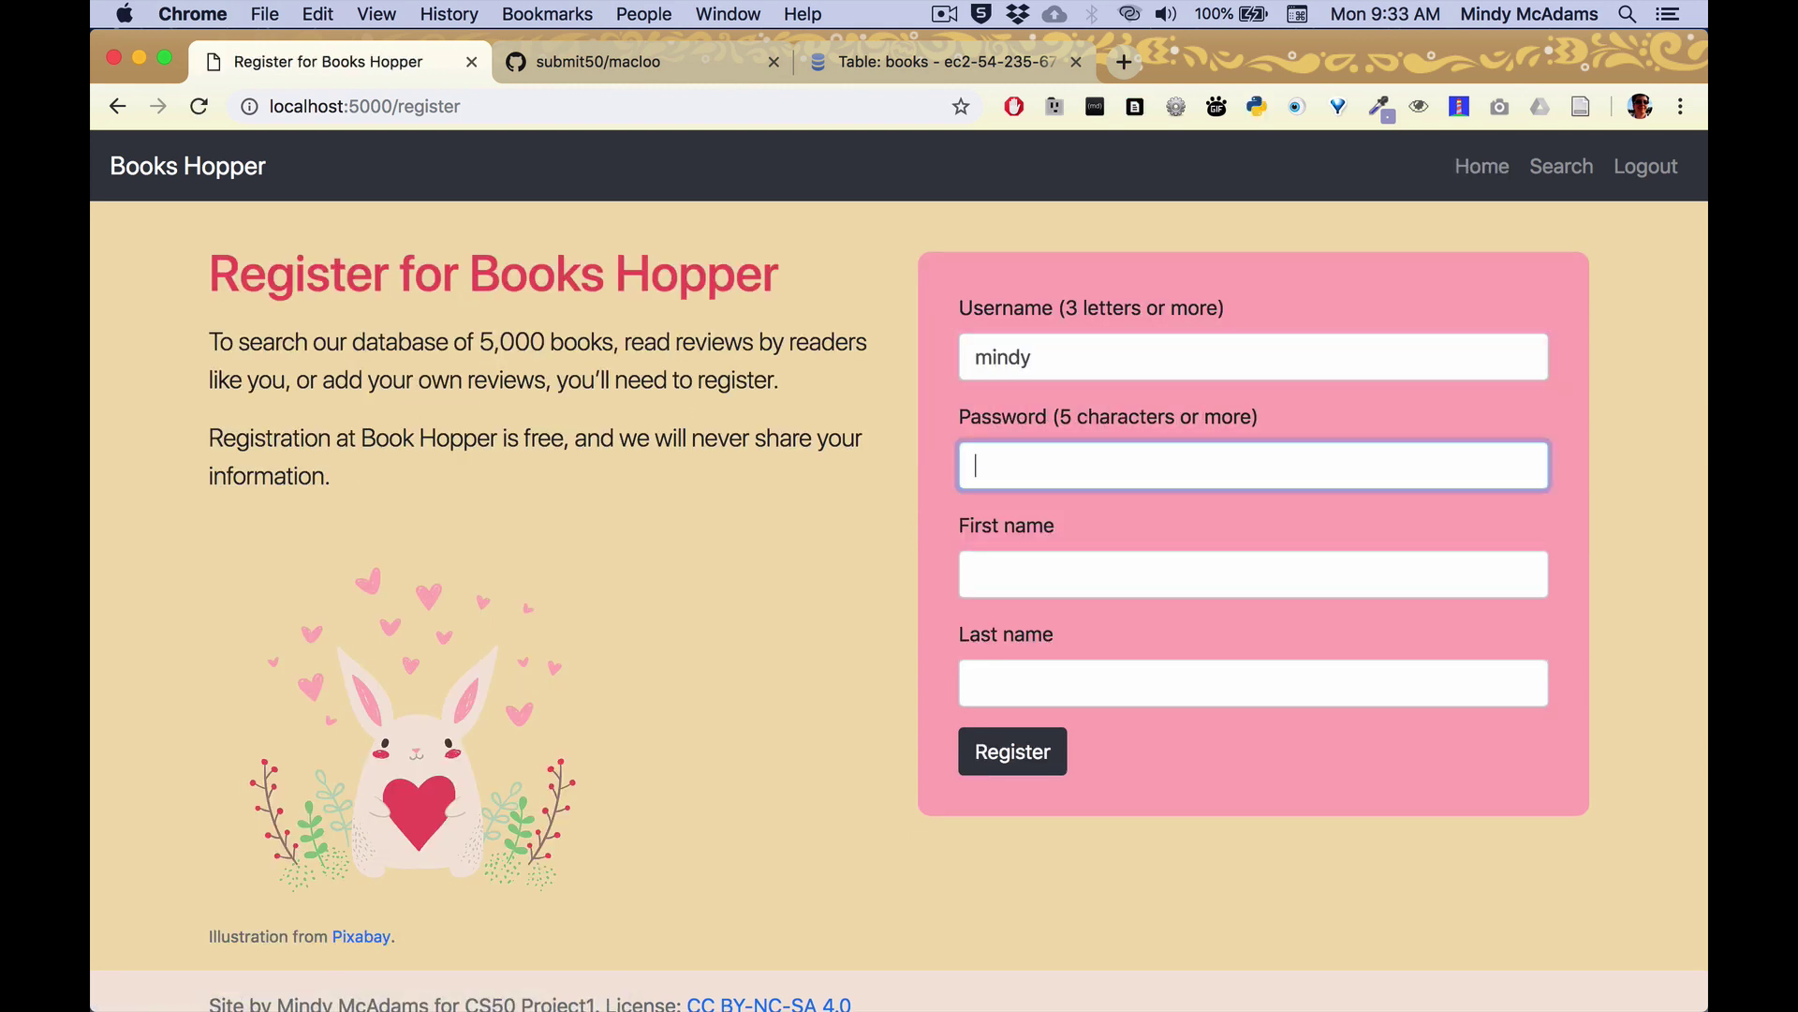
type("•••••••")
left_click(1014, 757)
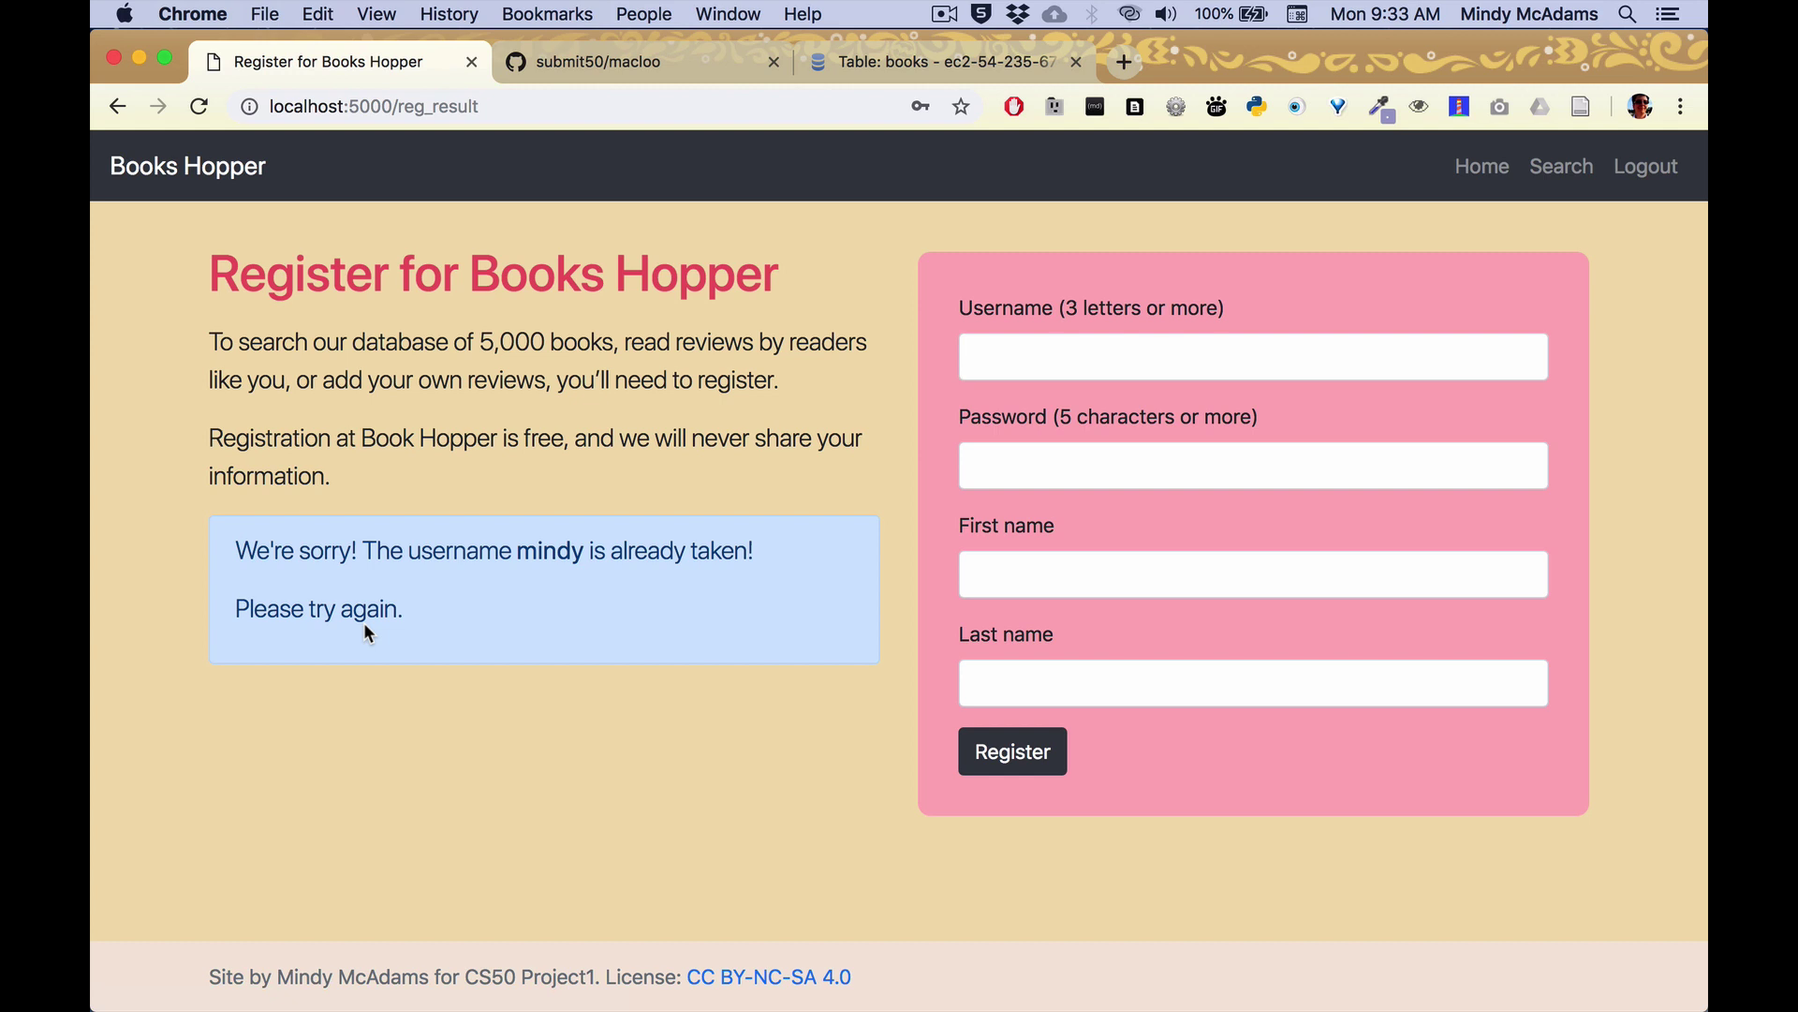
Register a new account with a new username plus the user's first and last name.
left_click(1132, 362)
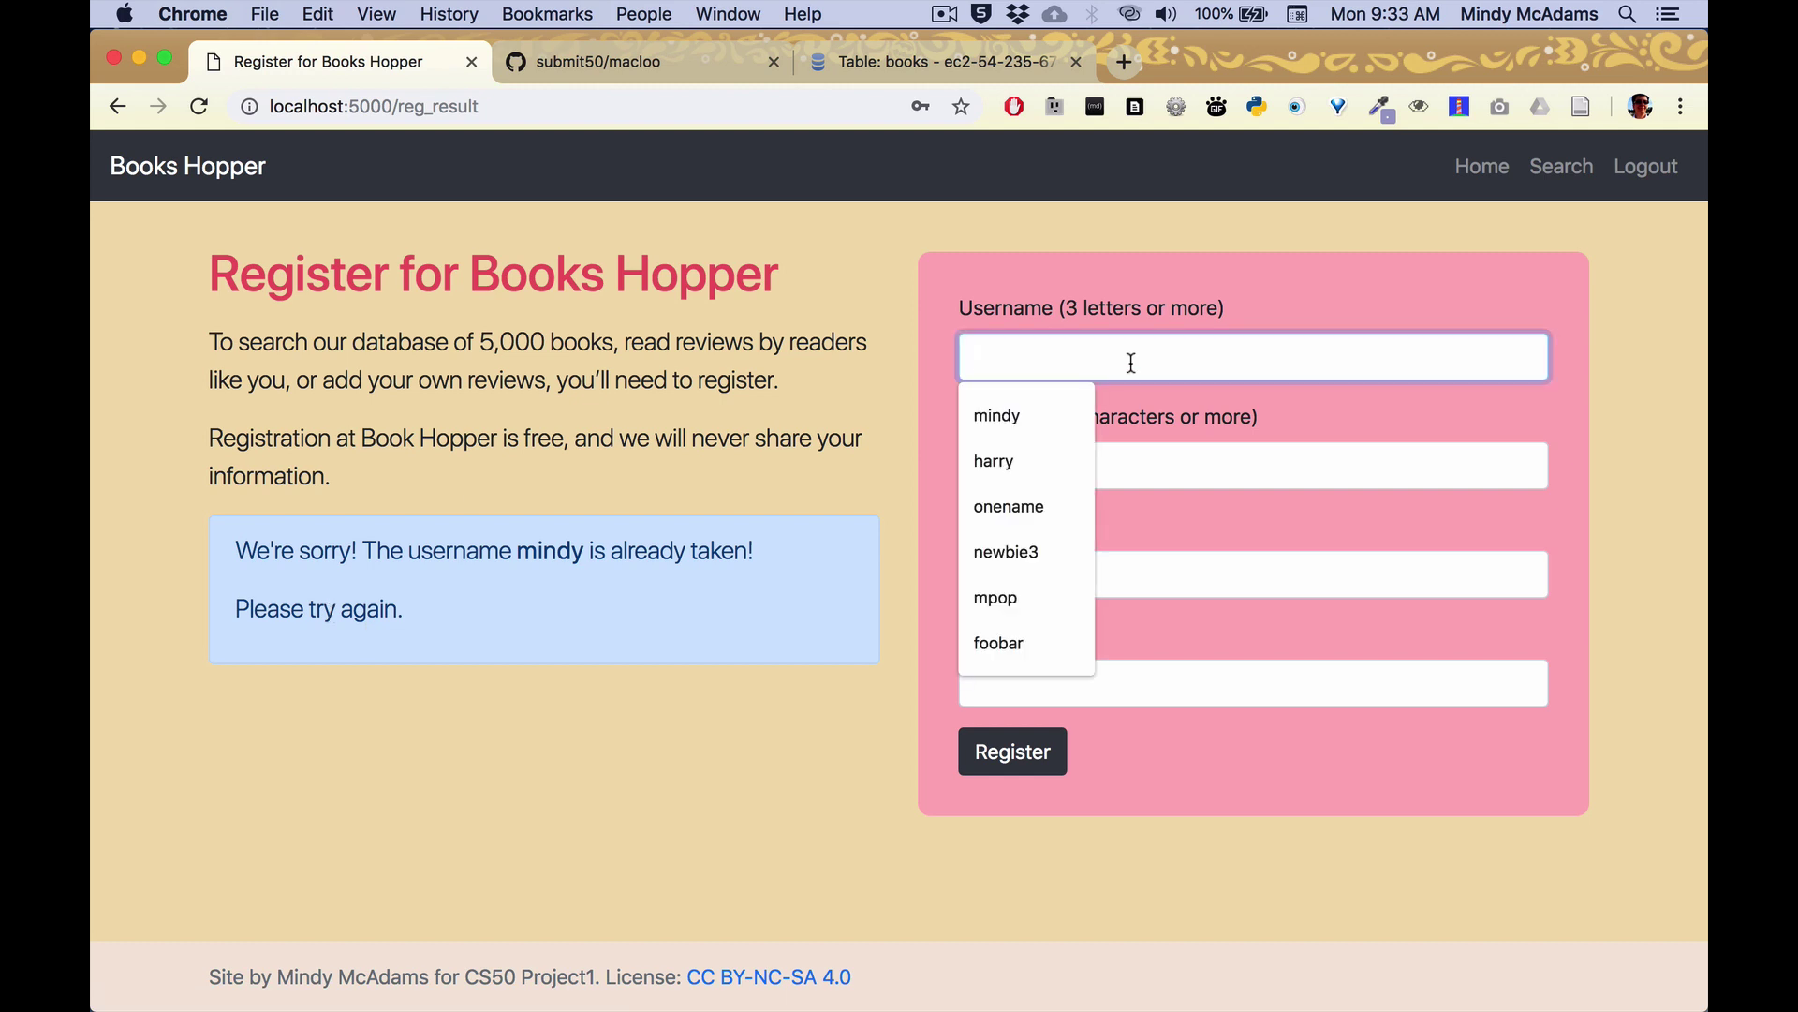
type("hills")
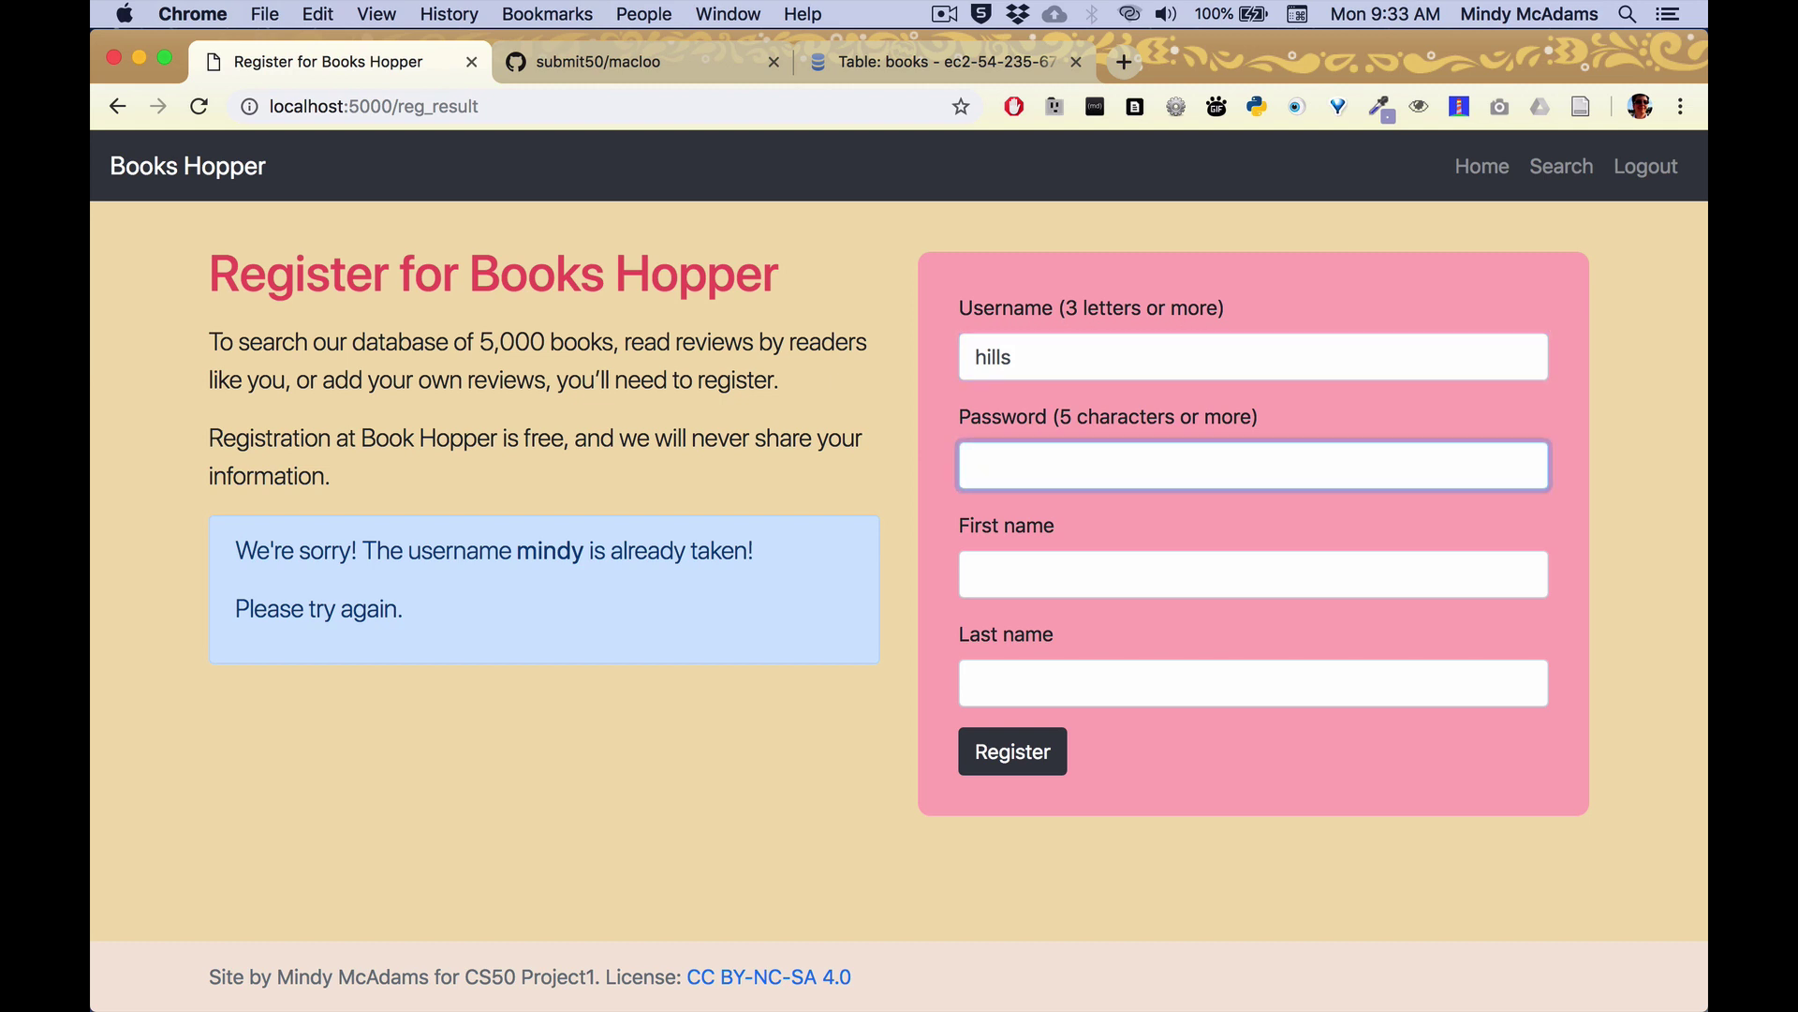
type("••")
left_click(1114, 569)
type("Hillary")
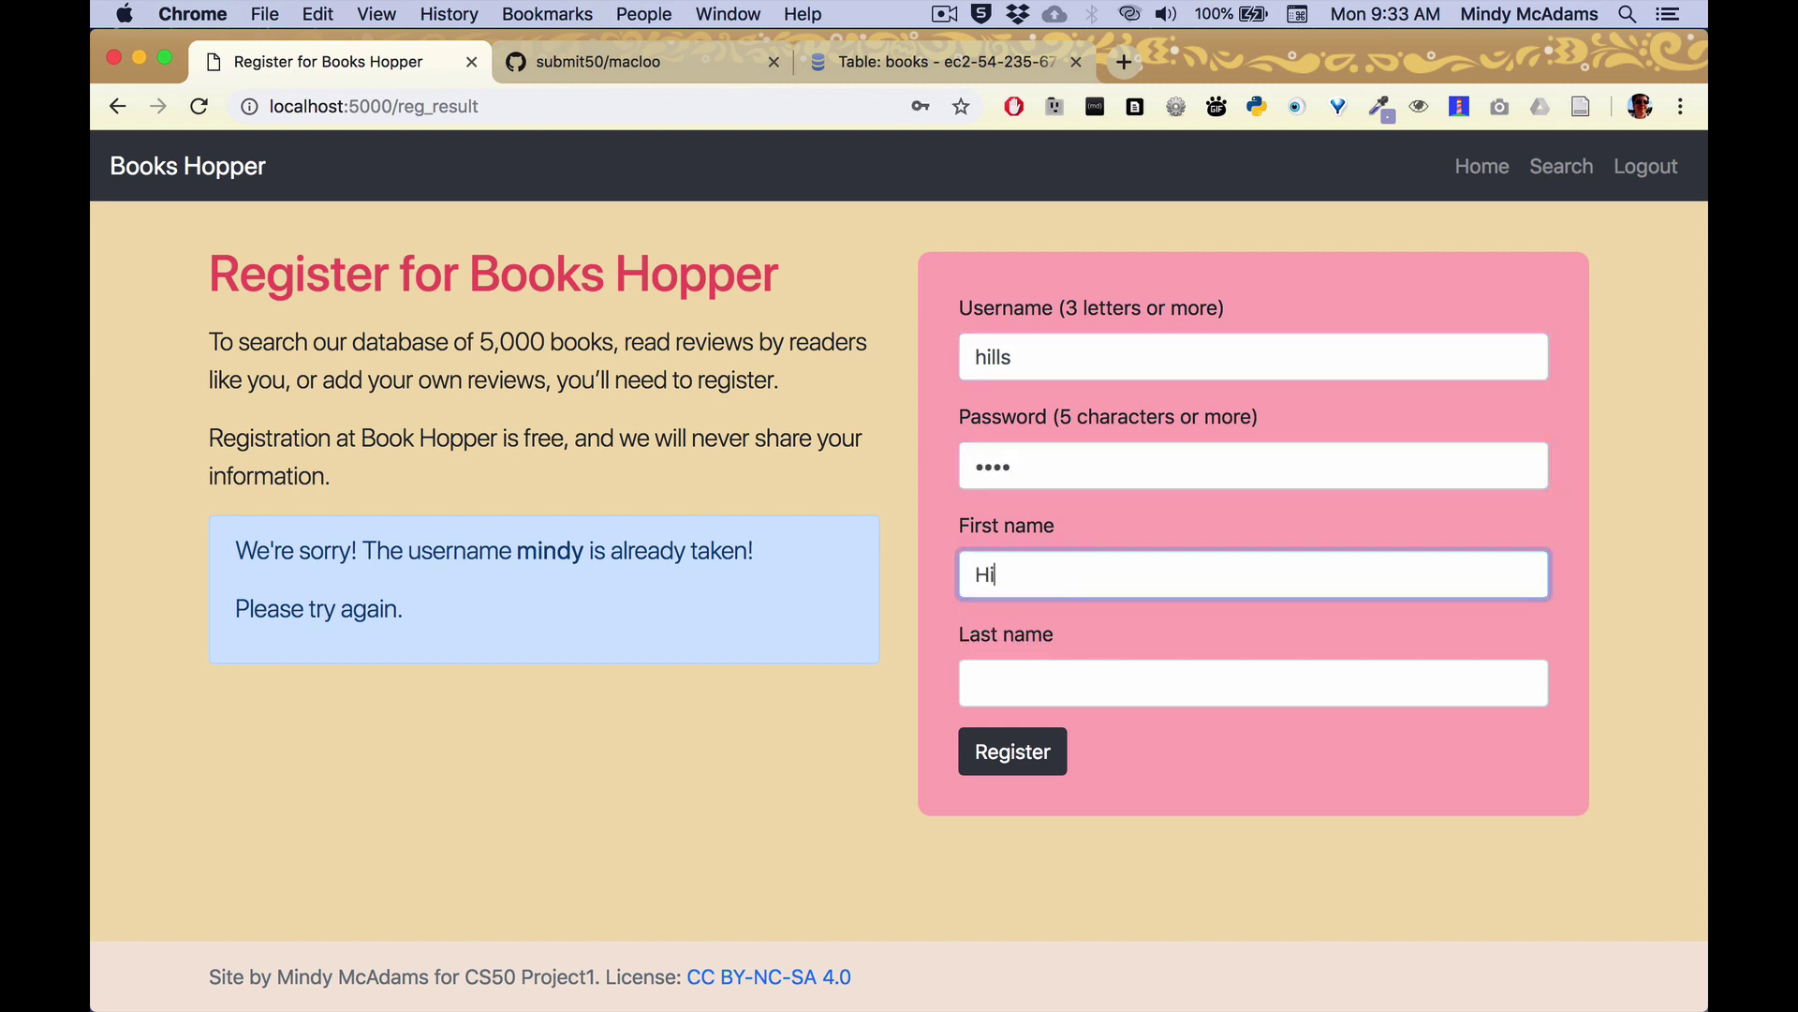
left_click(1252, 683)
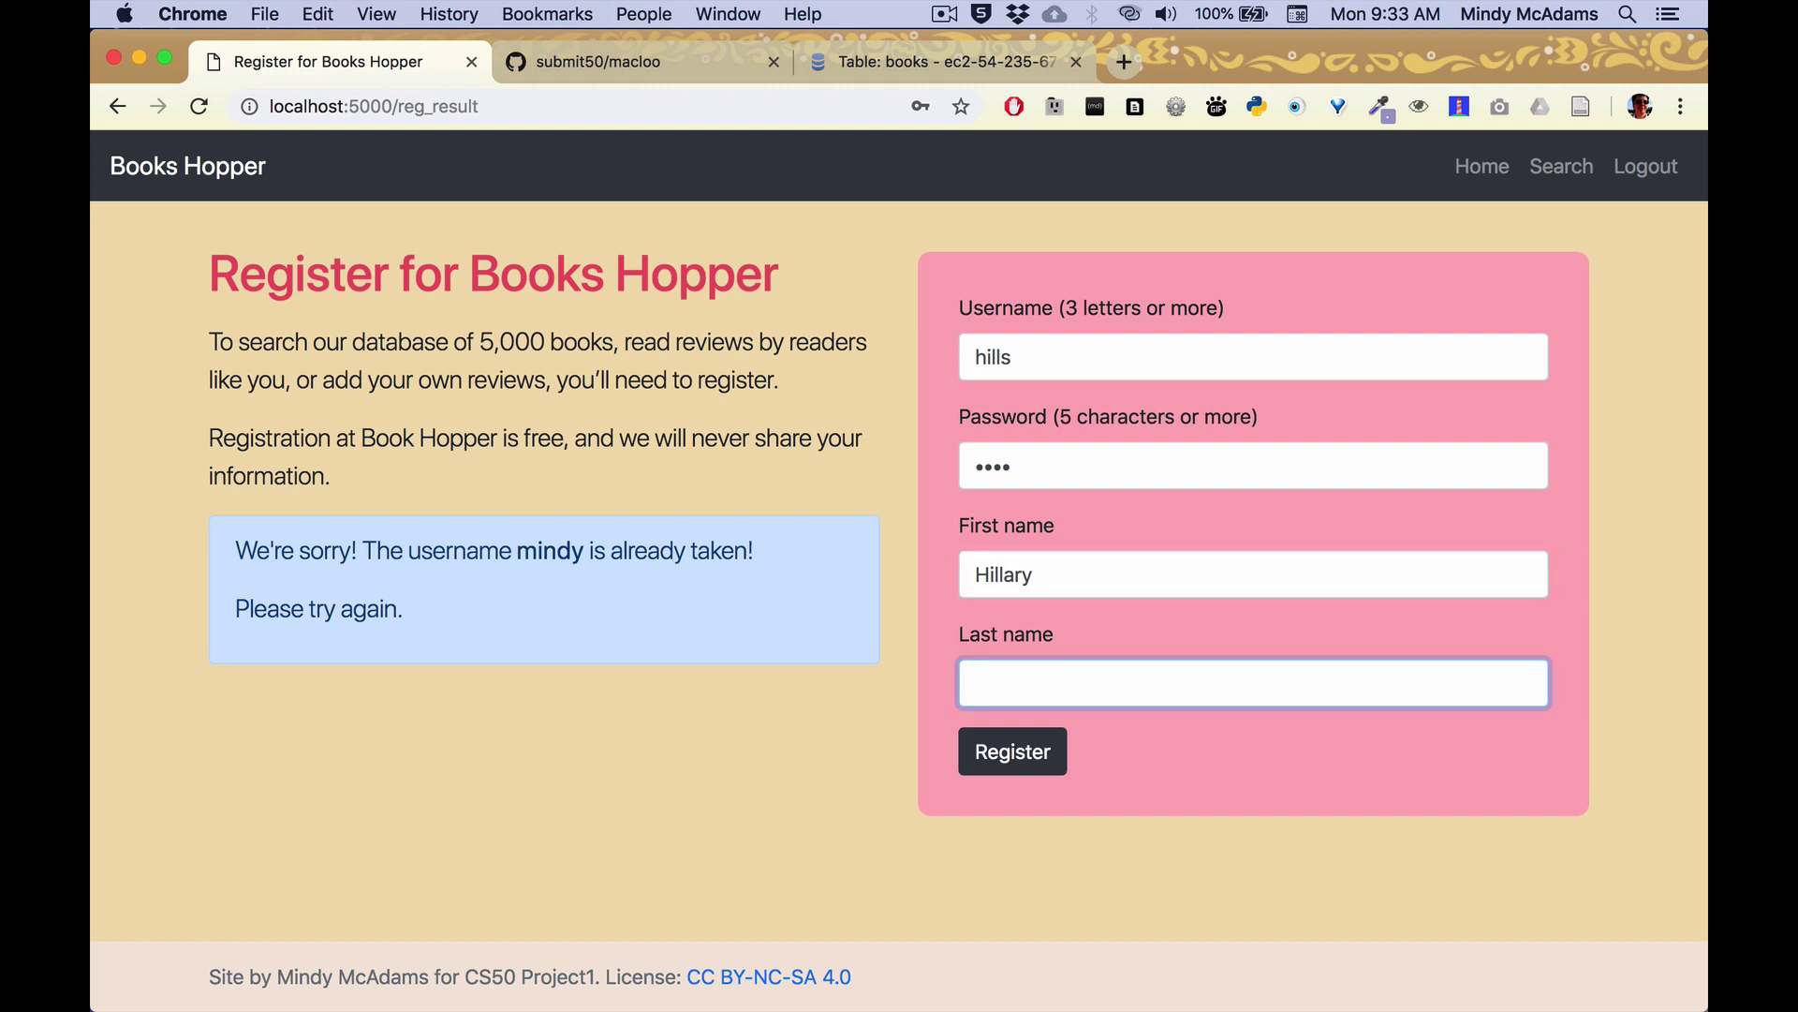
type("Clinton")
left_click(1013, 757)
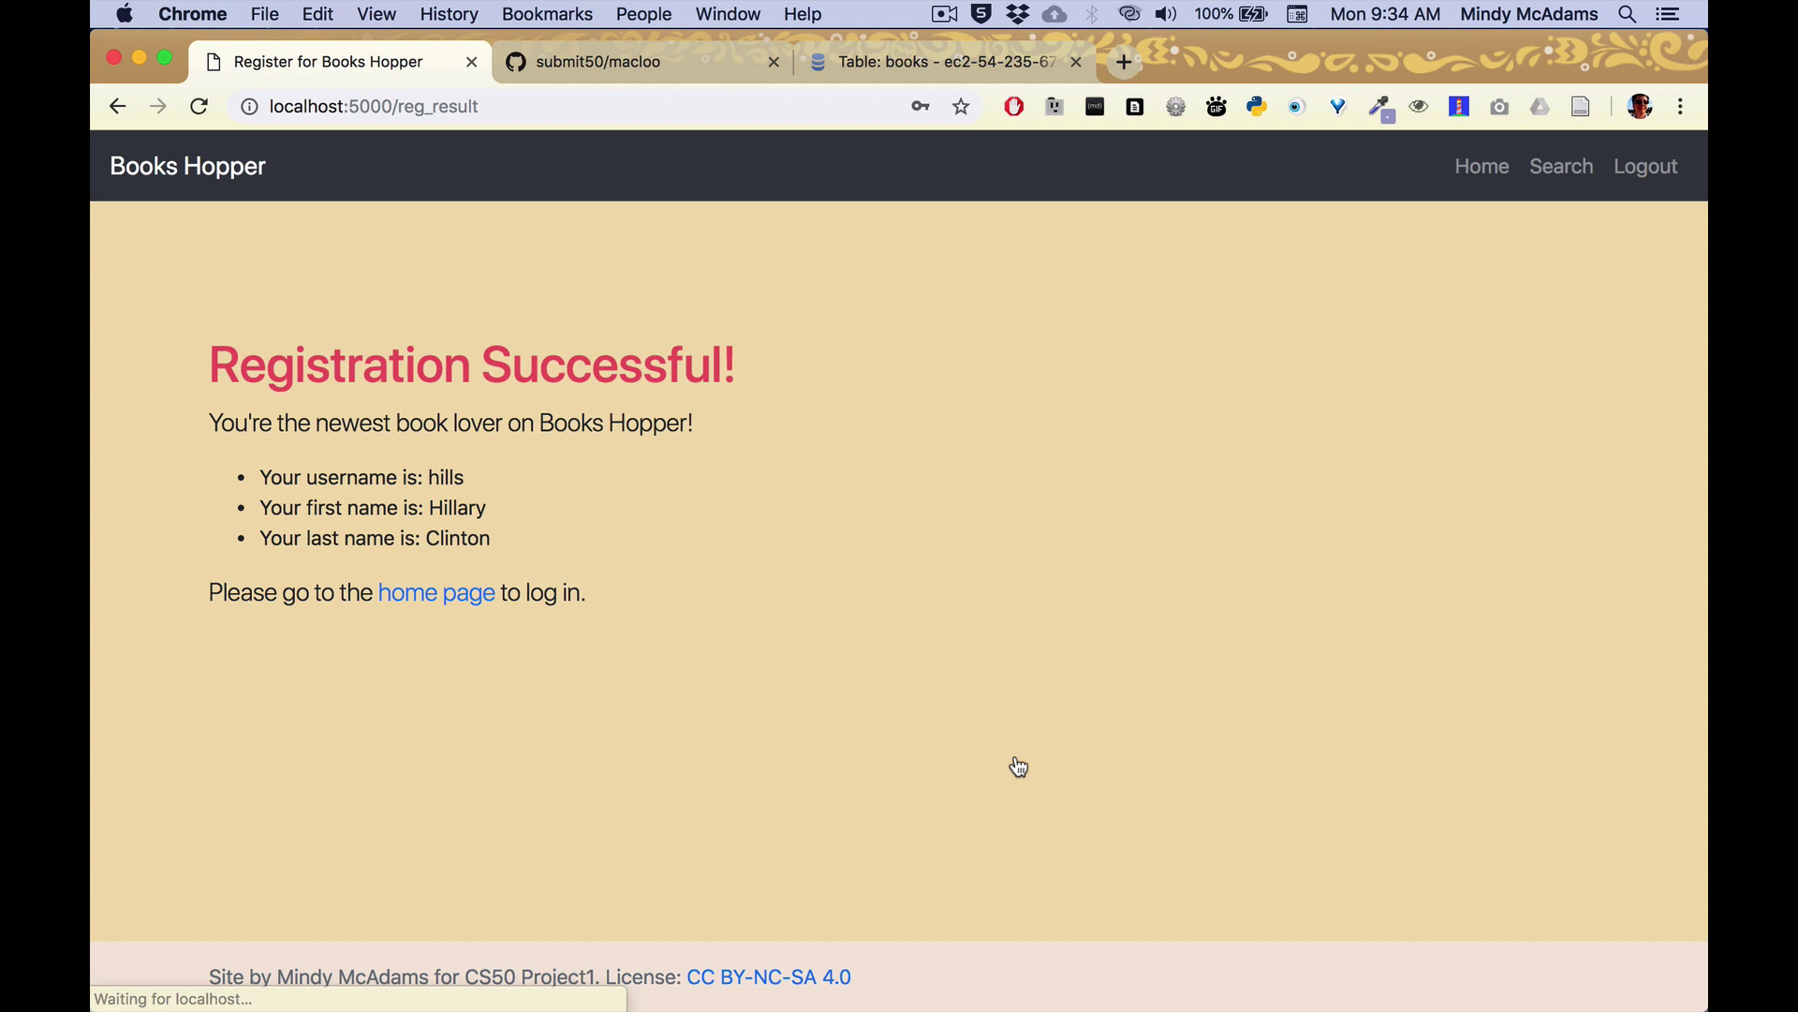
Highlight the registered username, first name and last name in the confirmation.
double_click(442, 475)
left_click(448, 506)
double_click(447, 505)
double_click(451, 538)
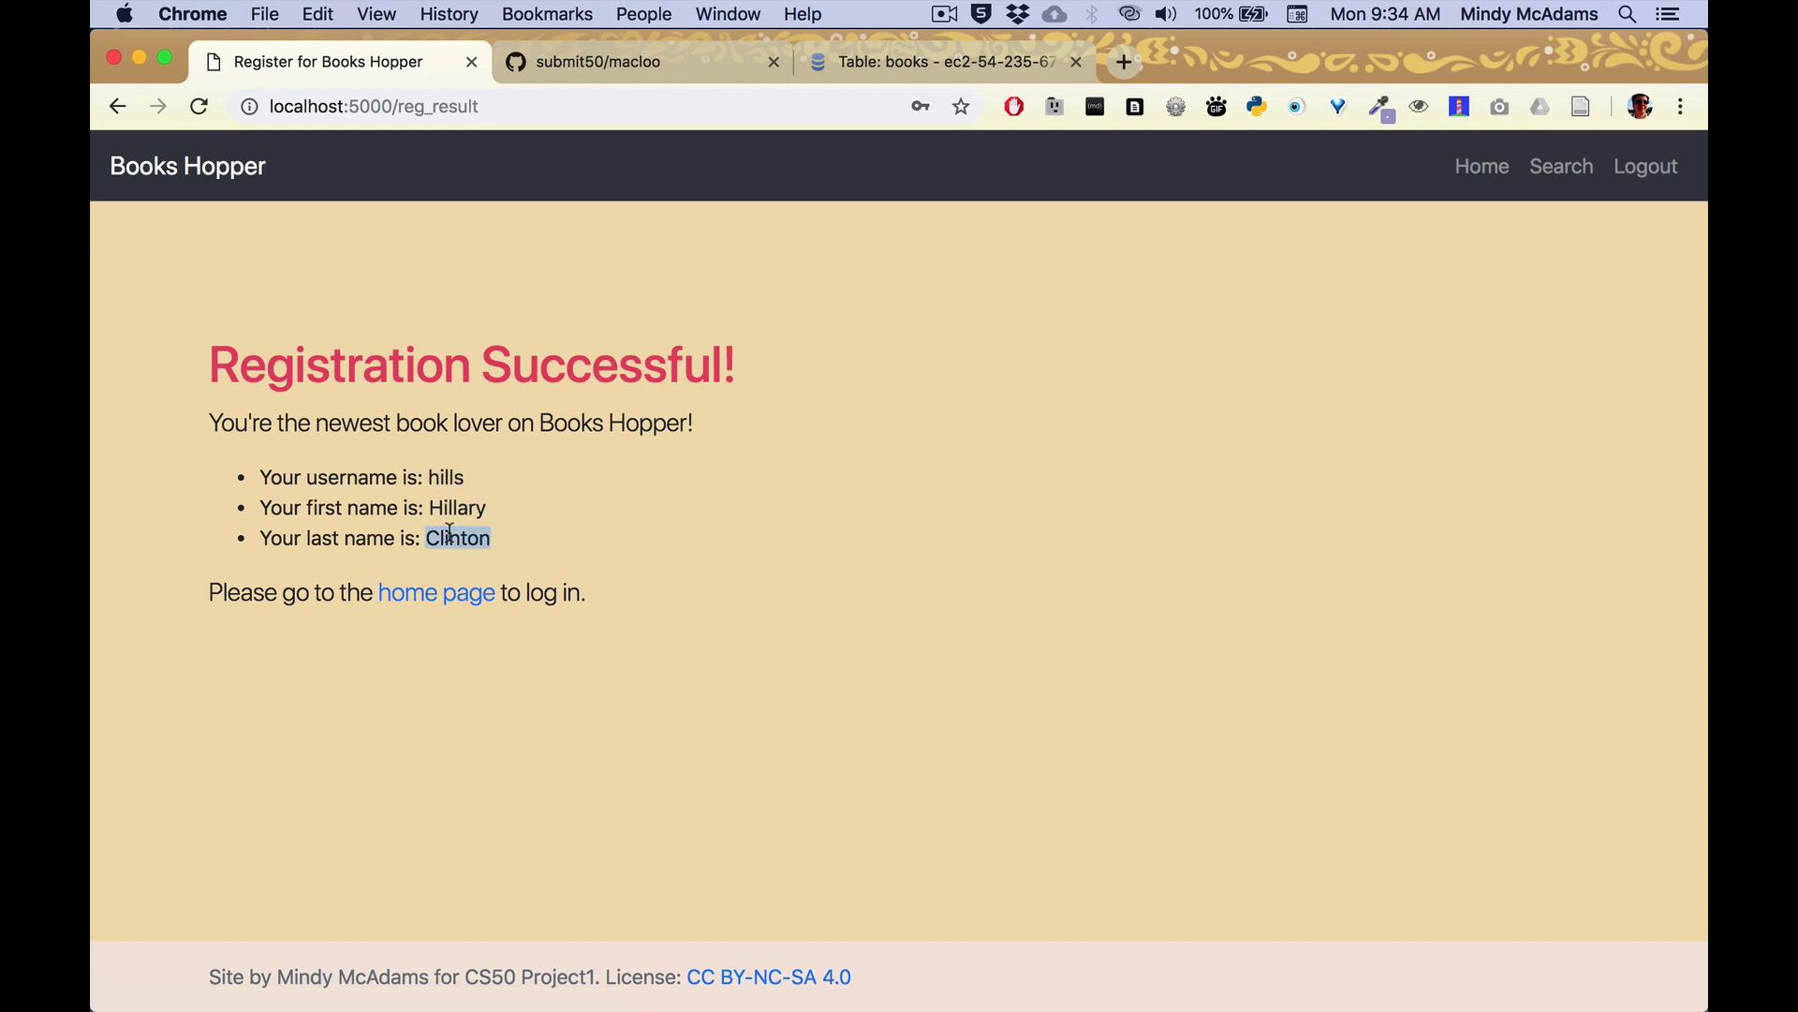
Log in from the home page with the newly registered account's username and password.
left_click(461, 600)
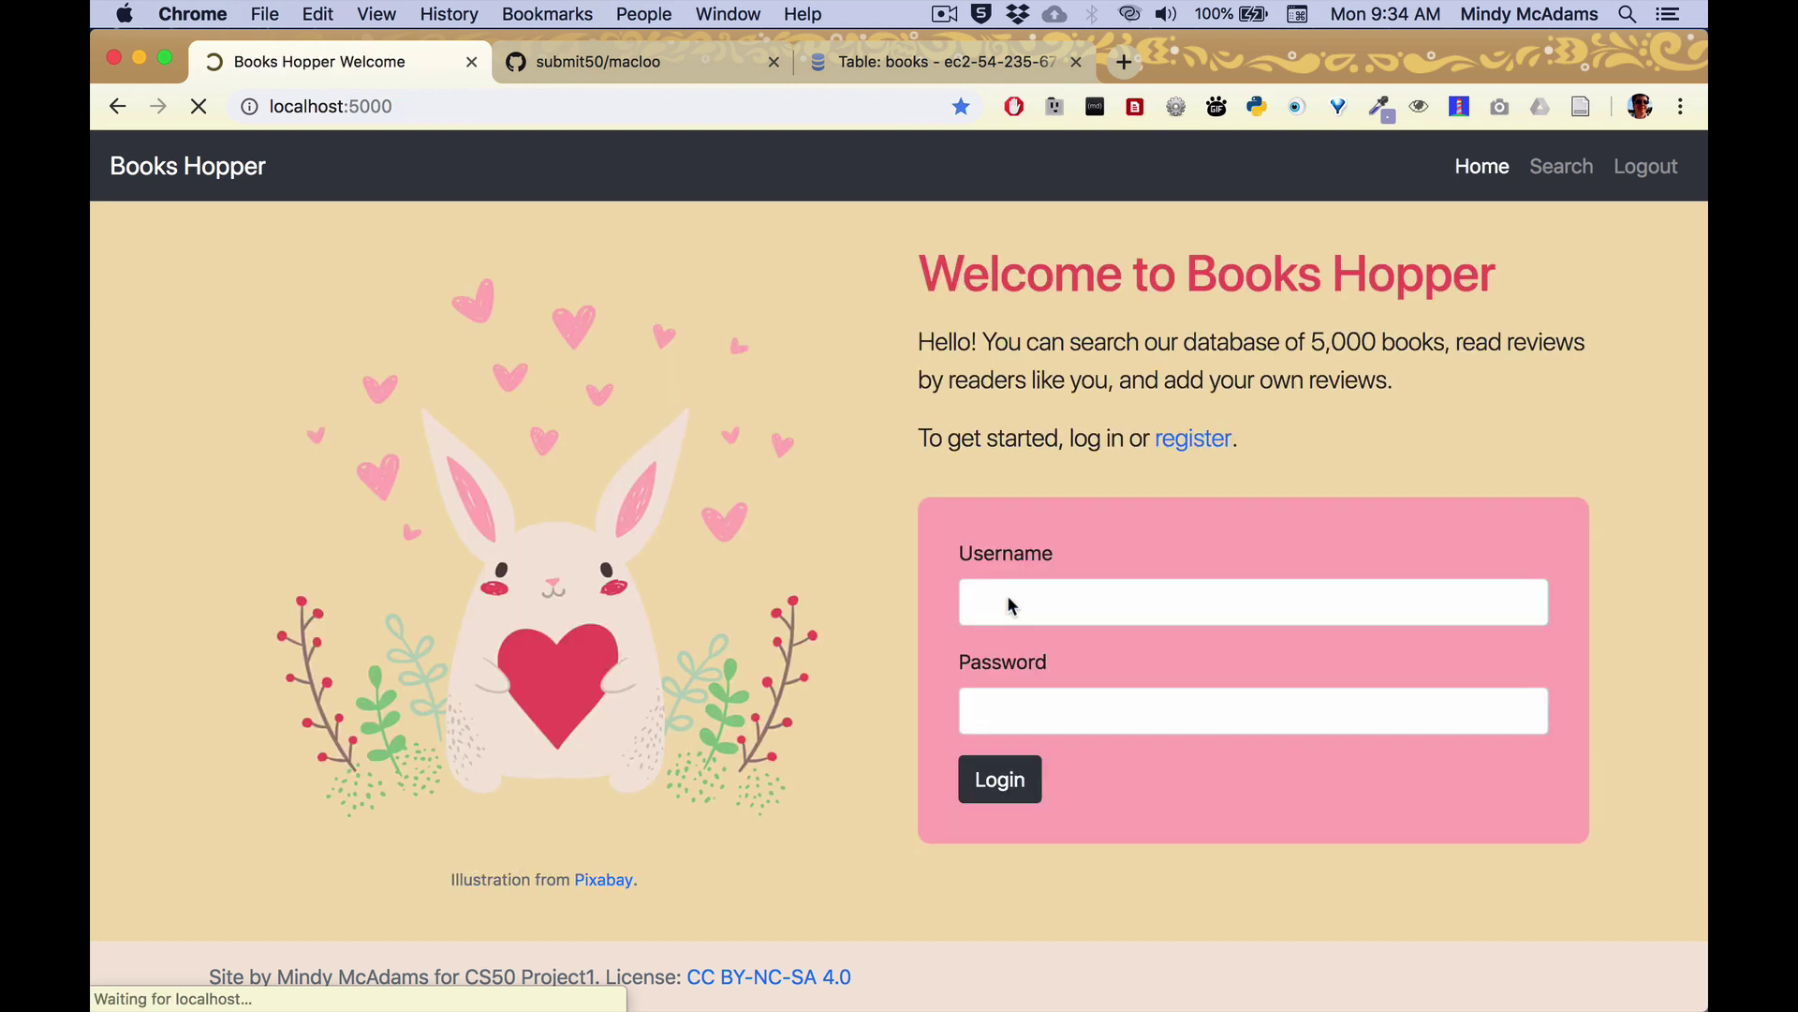
left_click(1248, 608)
type("hills")
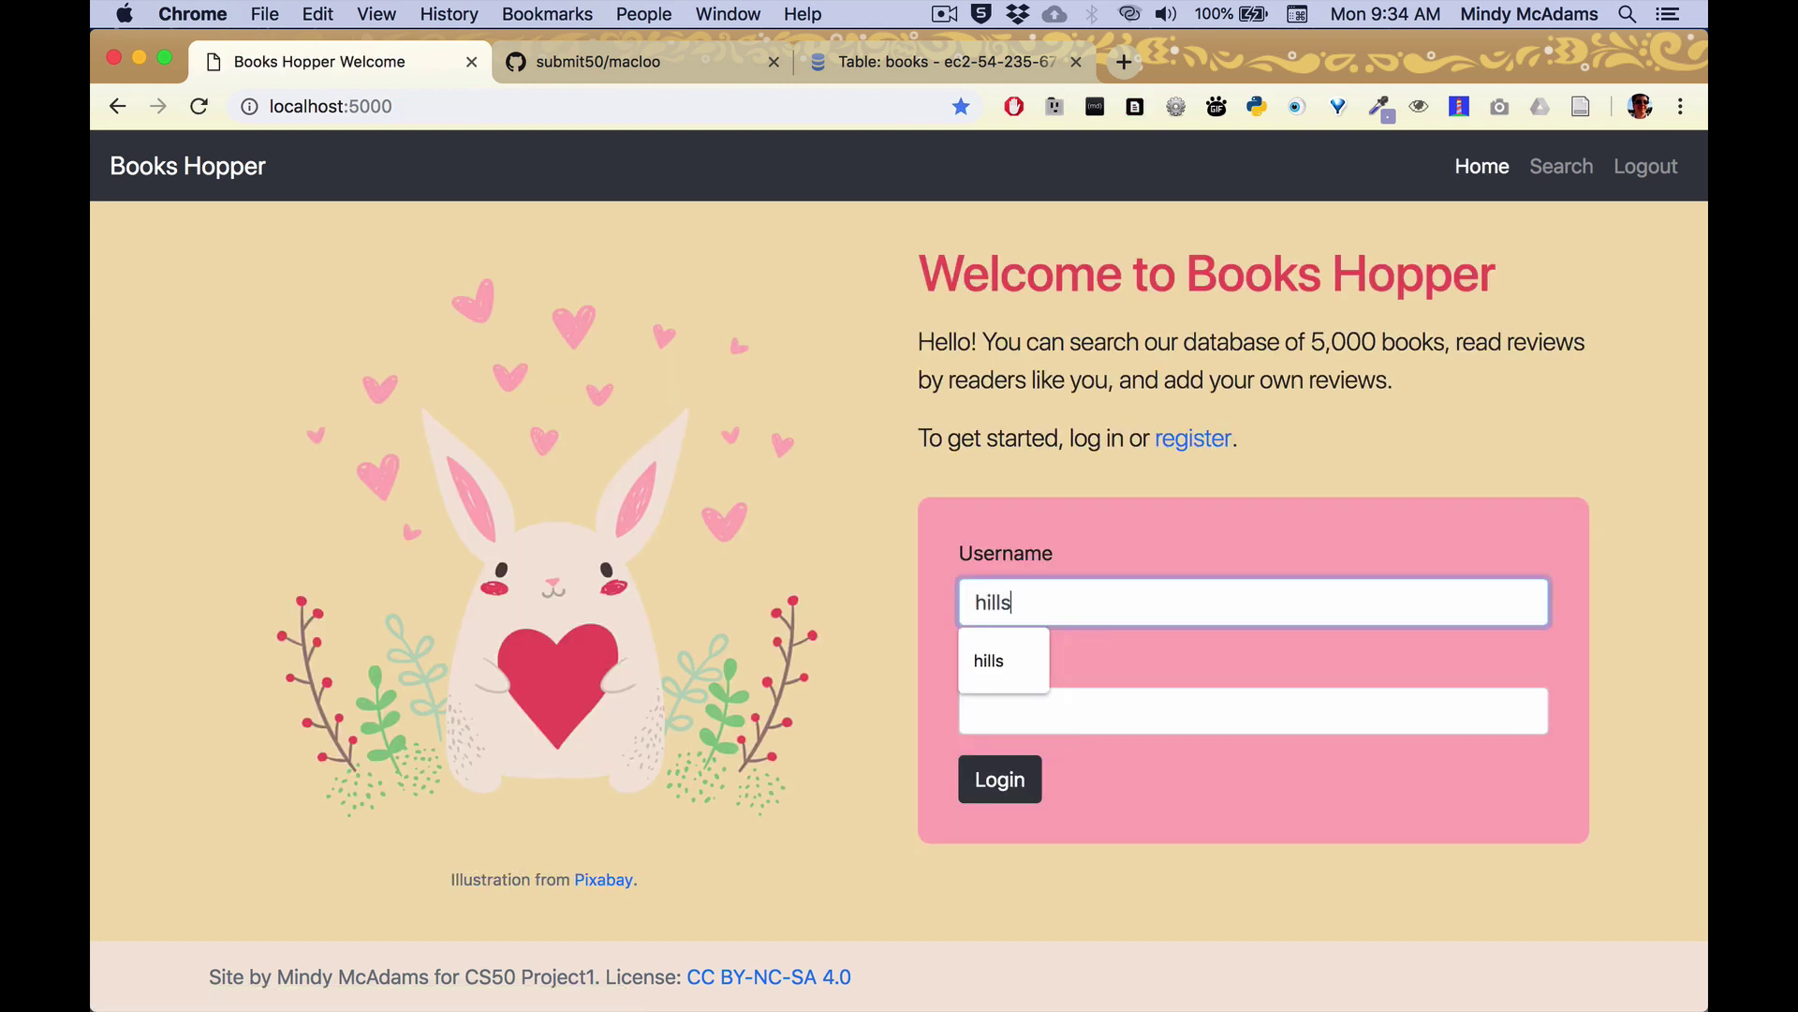
key("Tab")
type("p")
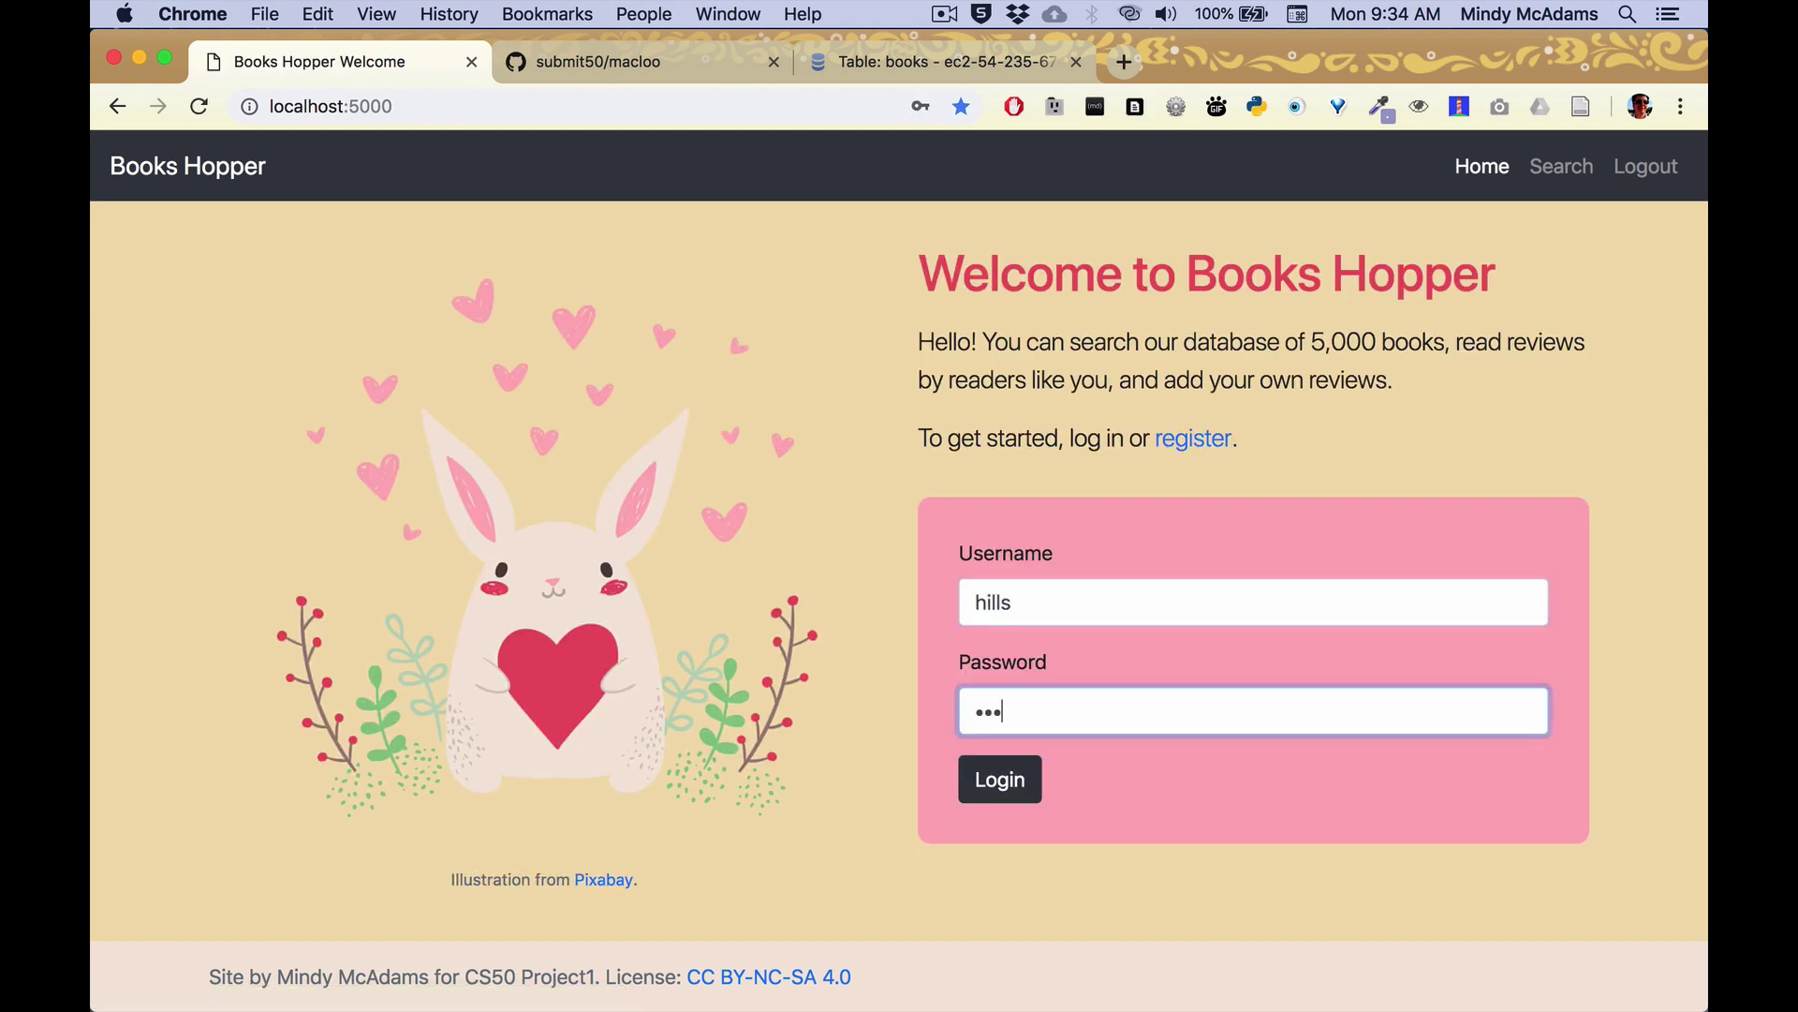
type("ss")
left_click(1020, 774)
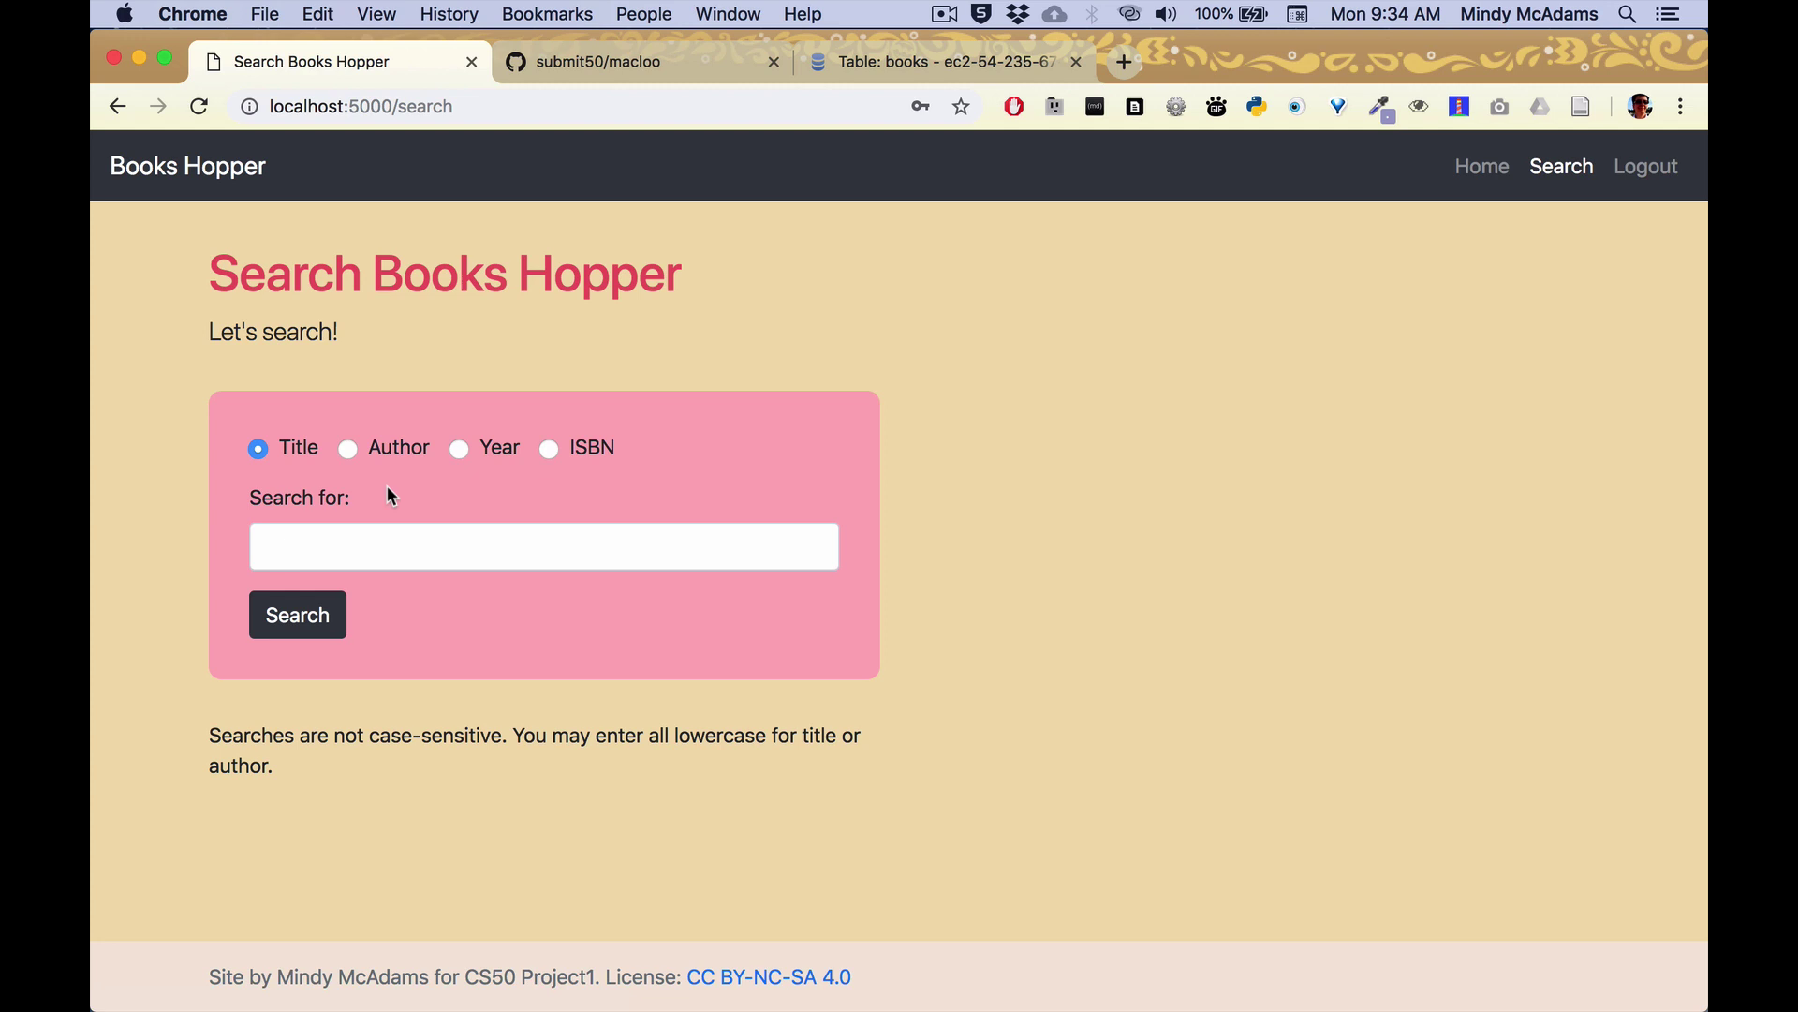
Search by author for 'kingsolve' and open The Bean Trees' ISBN link.
left_click(347, 455)
left_click(386, 540)
type("kingsolver")
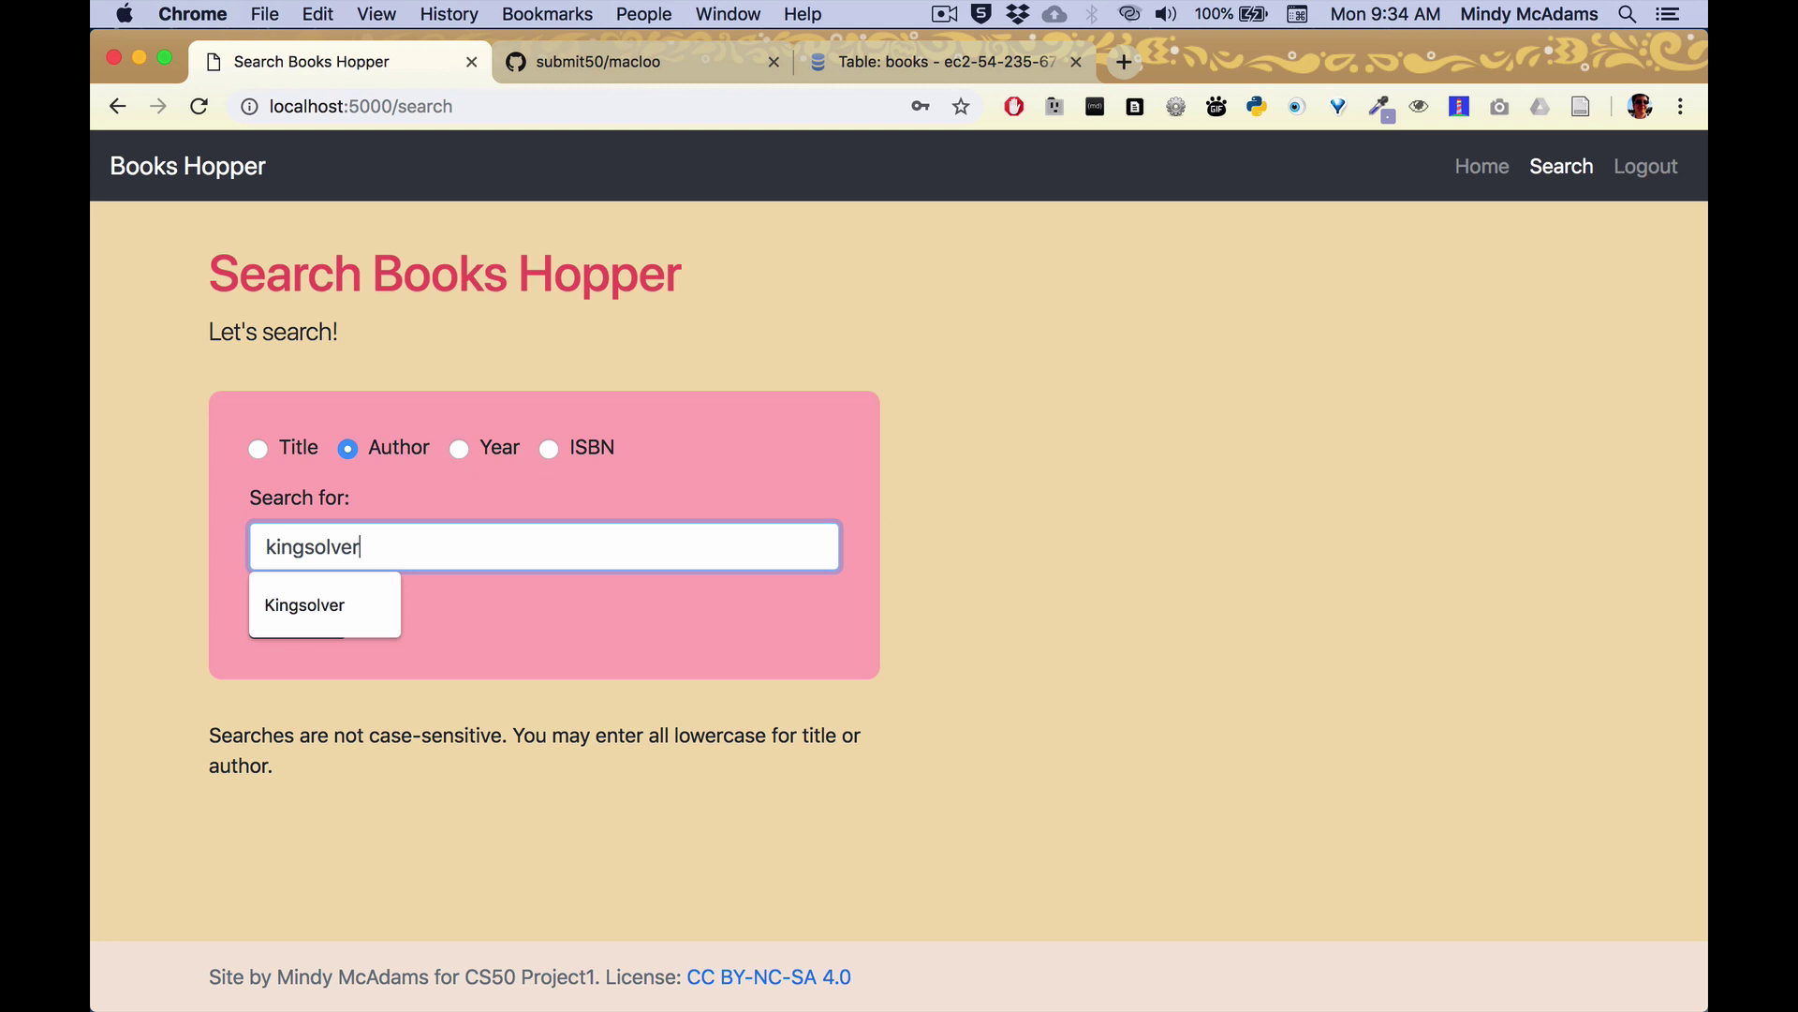
key("Return")
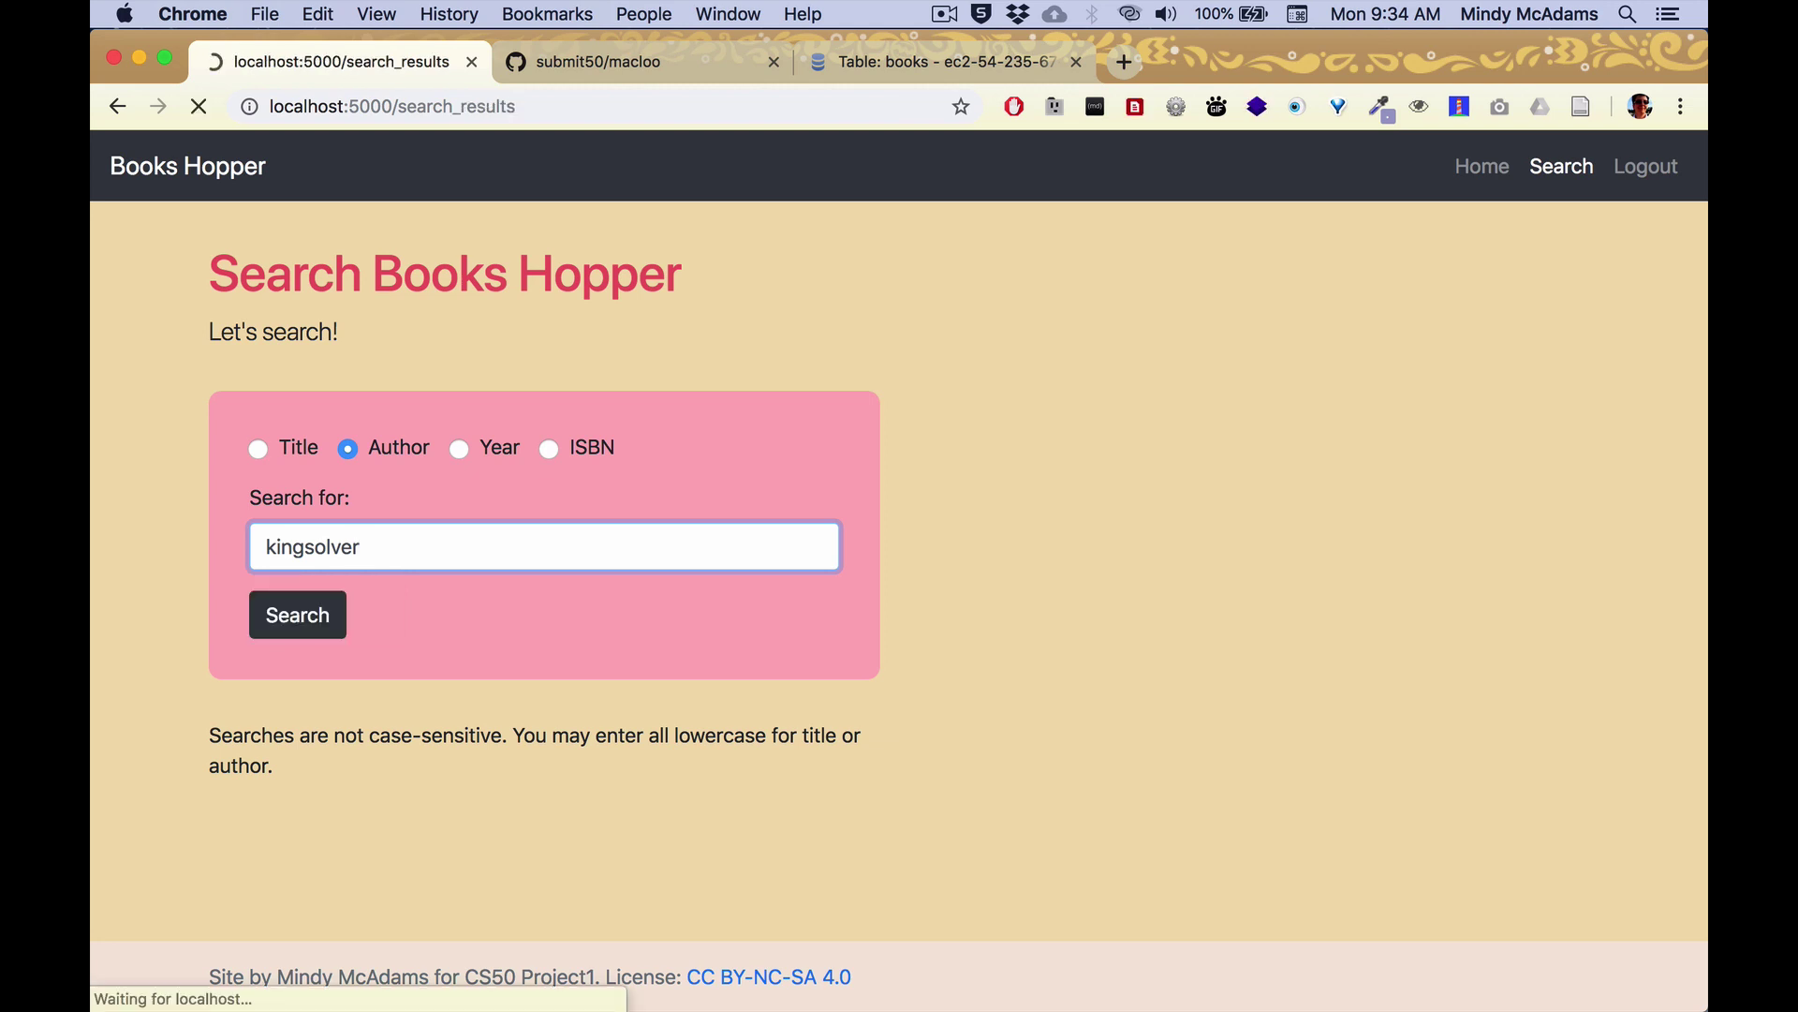
left_click(972, 564)
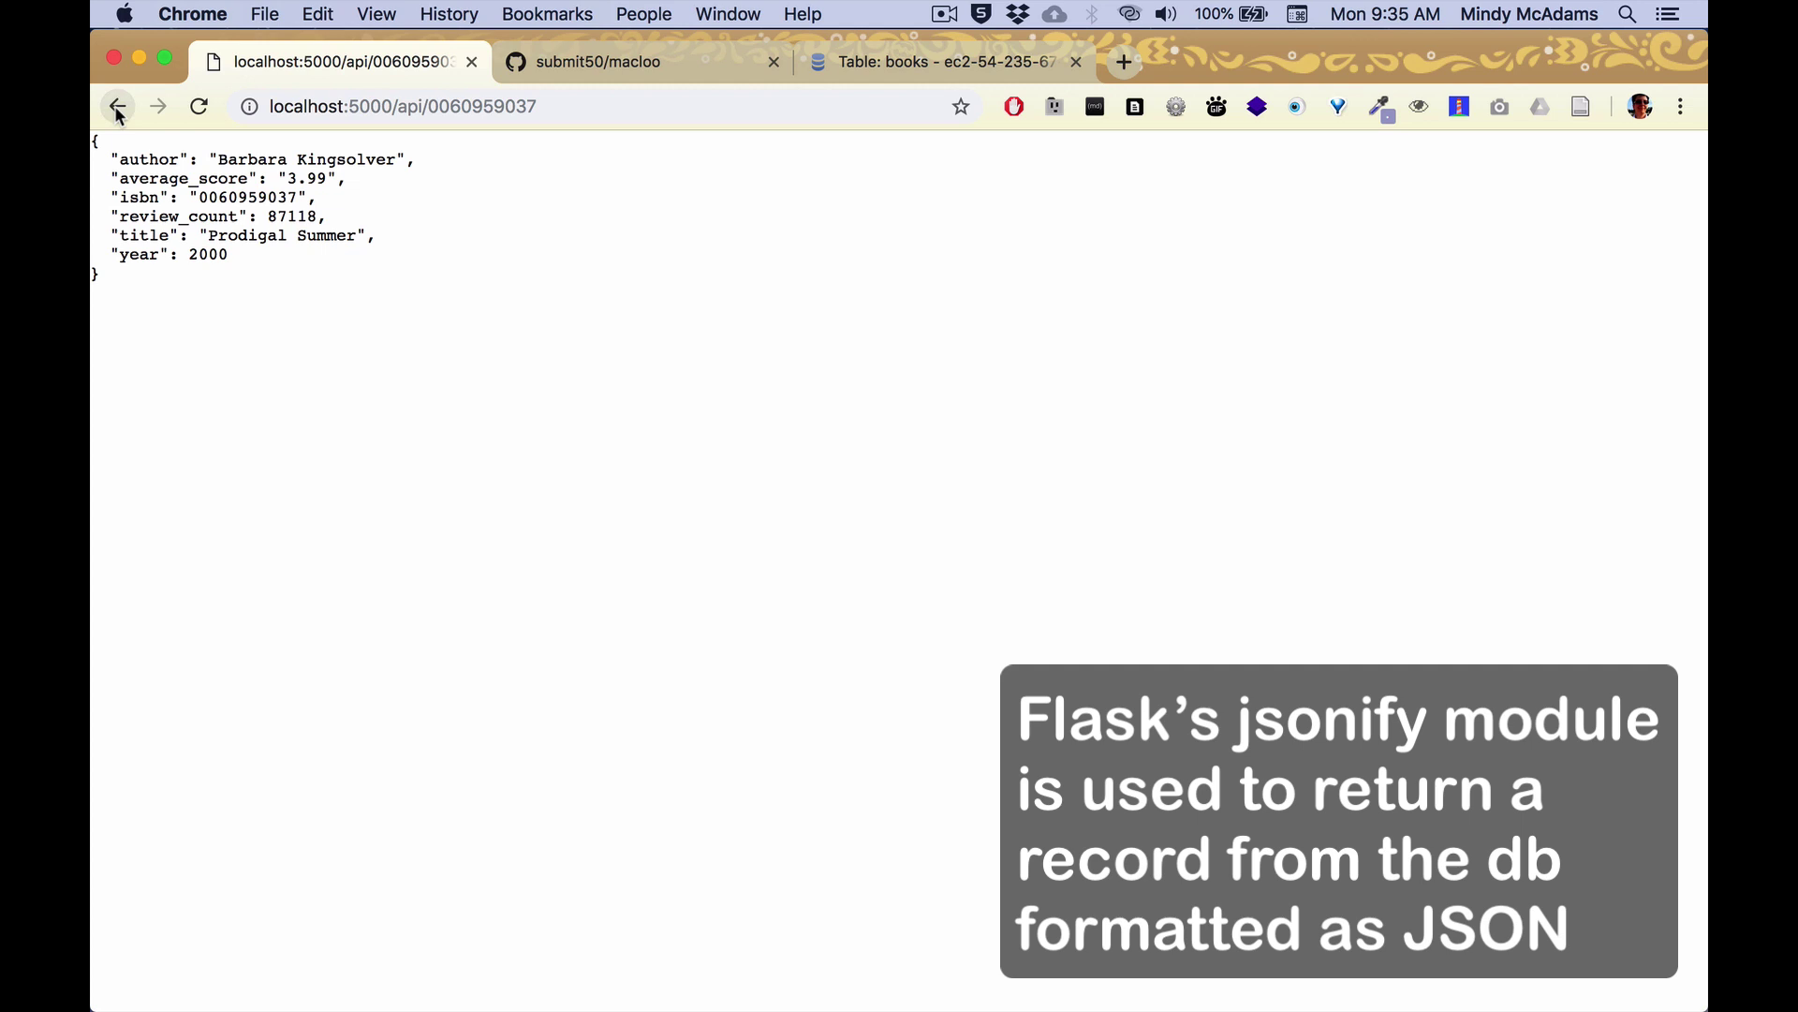
left_click(116, 108)
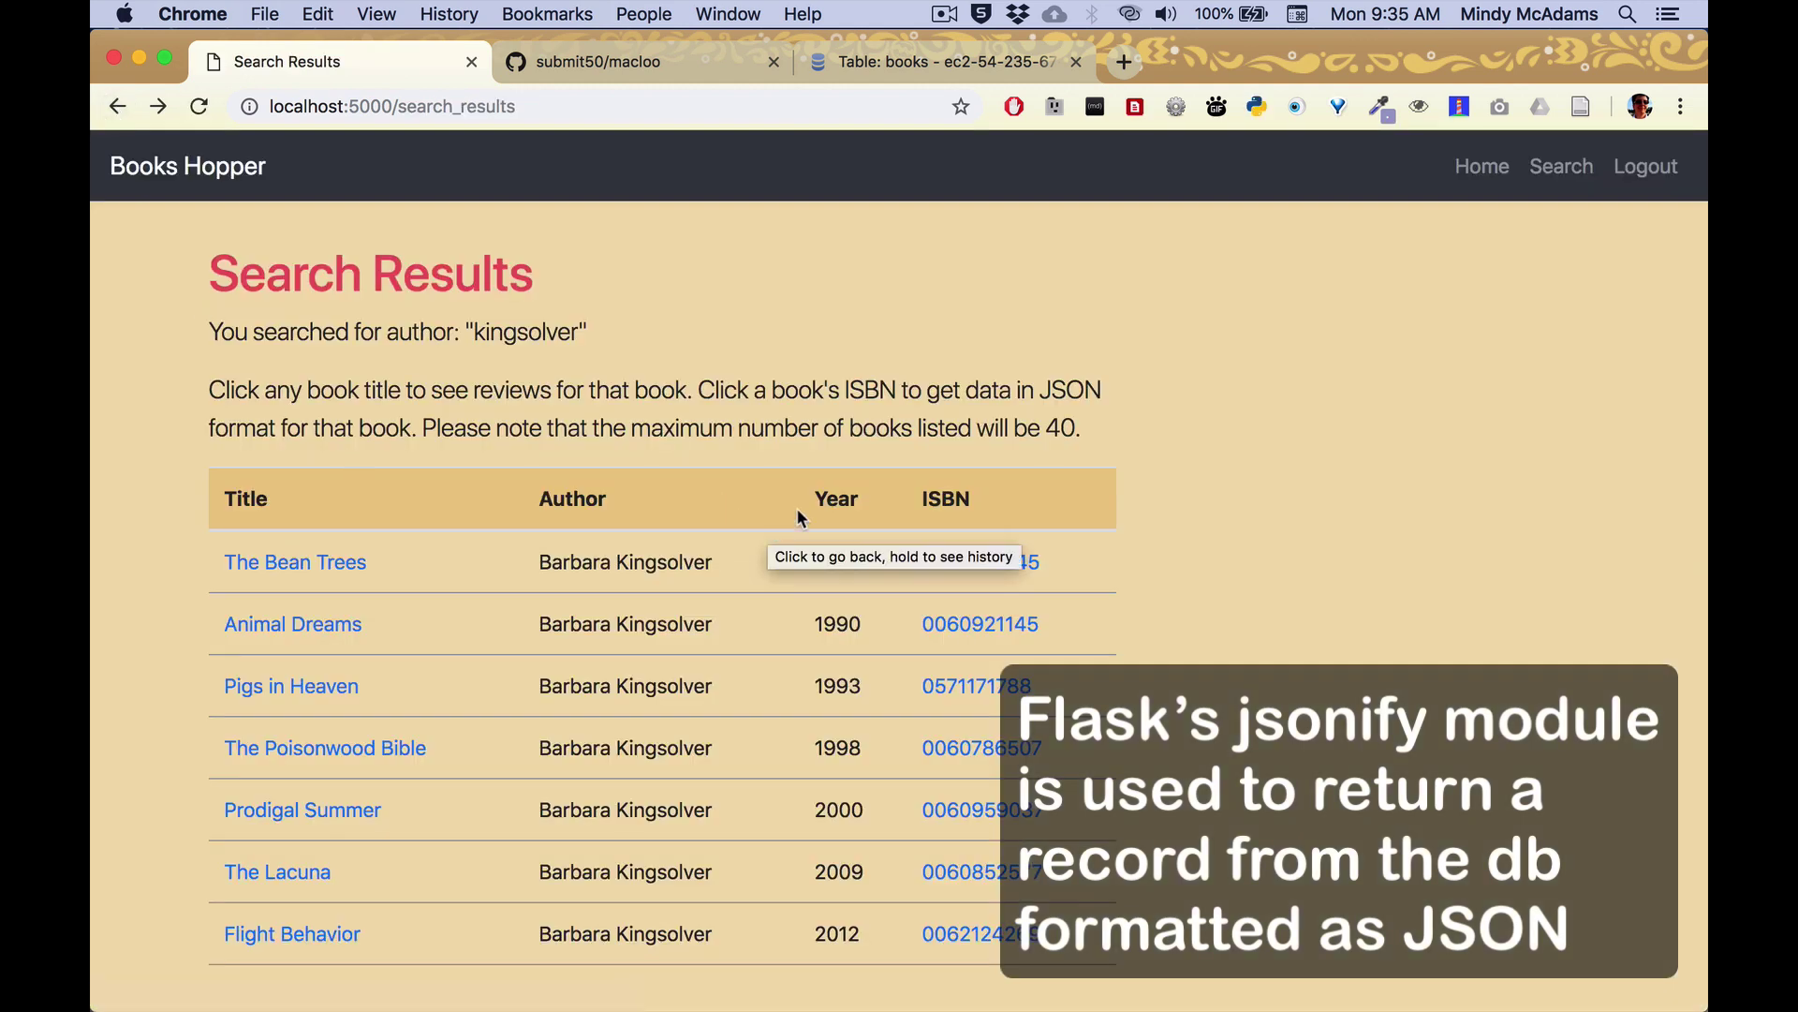
scroll(750, 530, "down", 2)
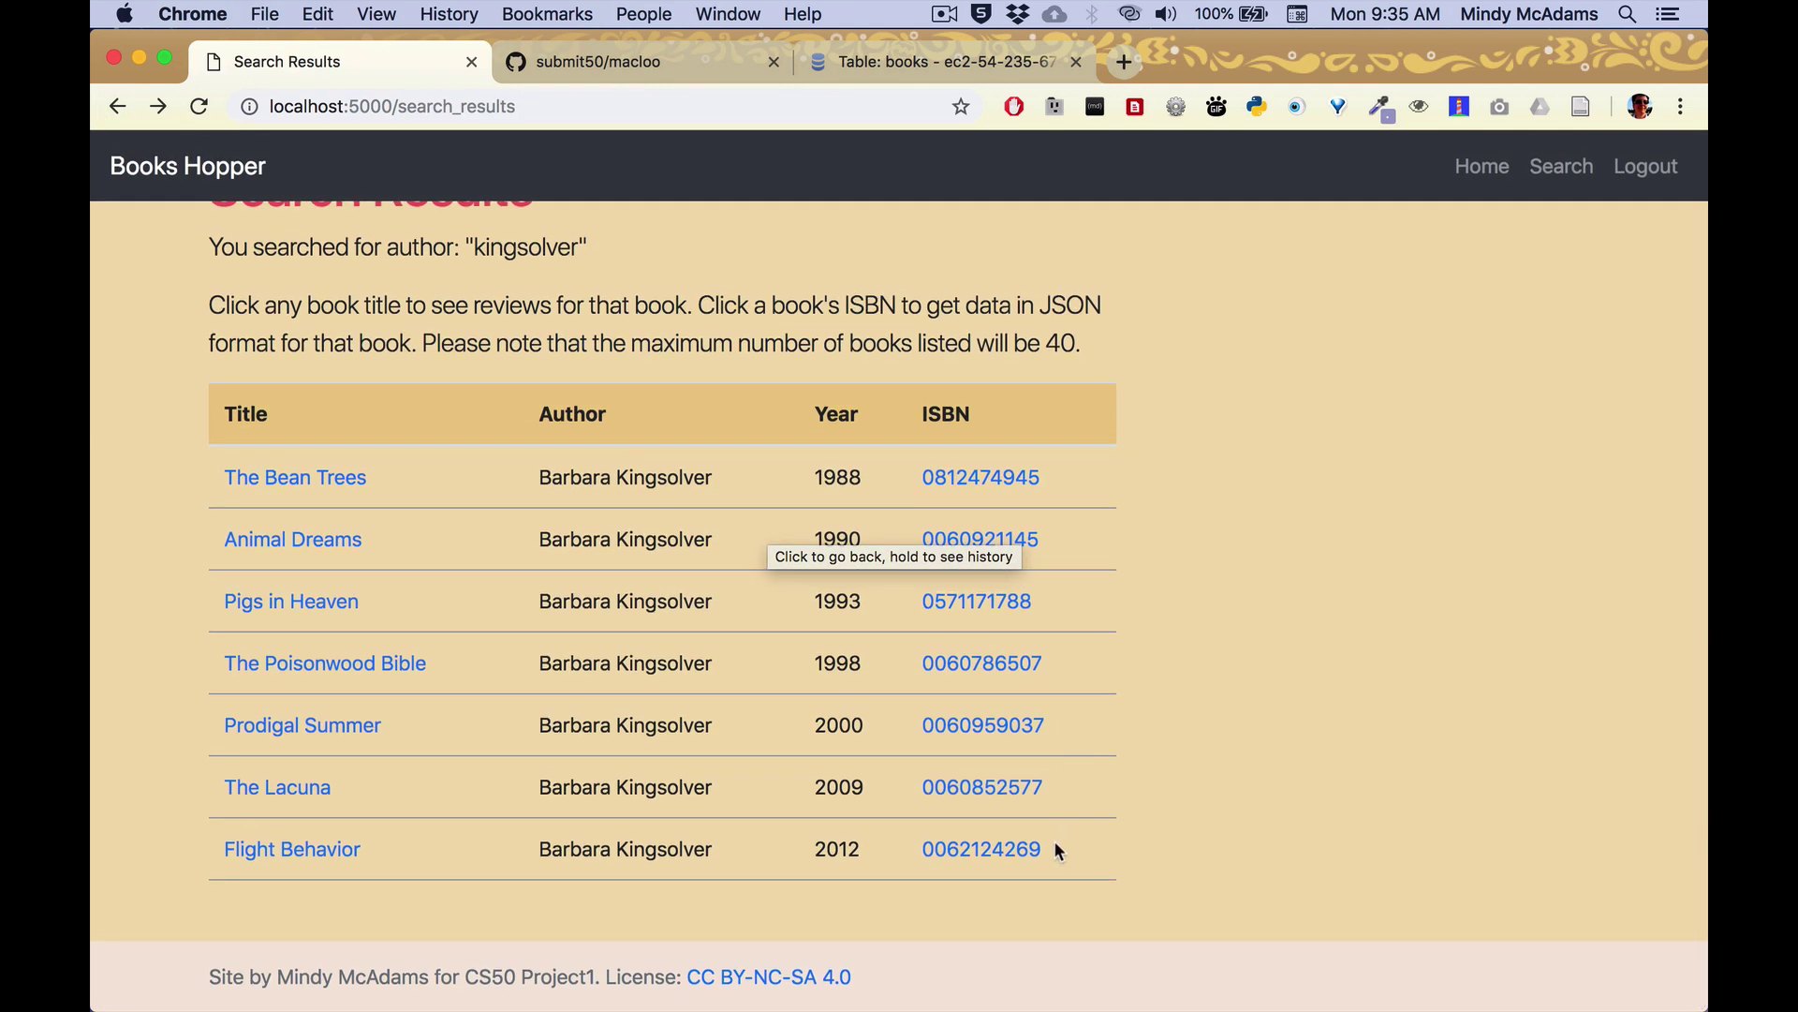
left_click_drag(1043, 847, 924, 847)
key("super+c")
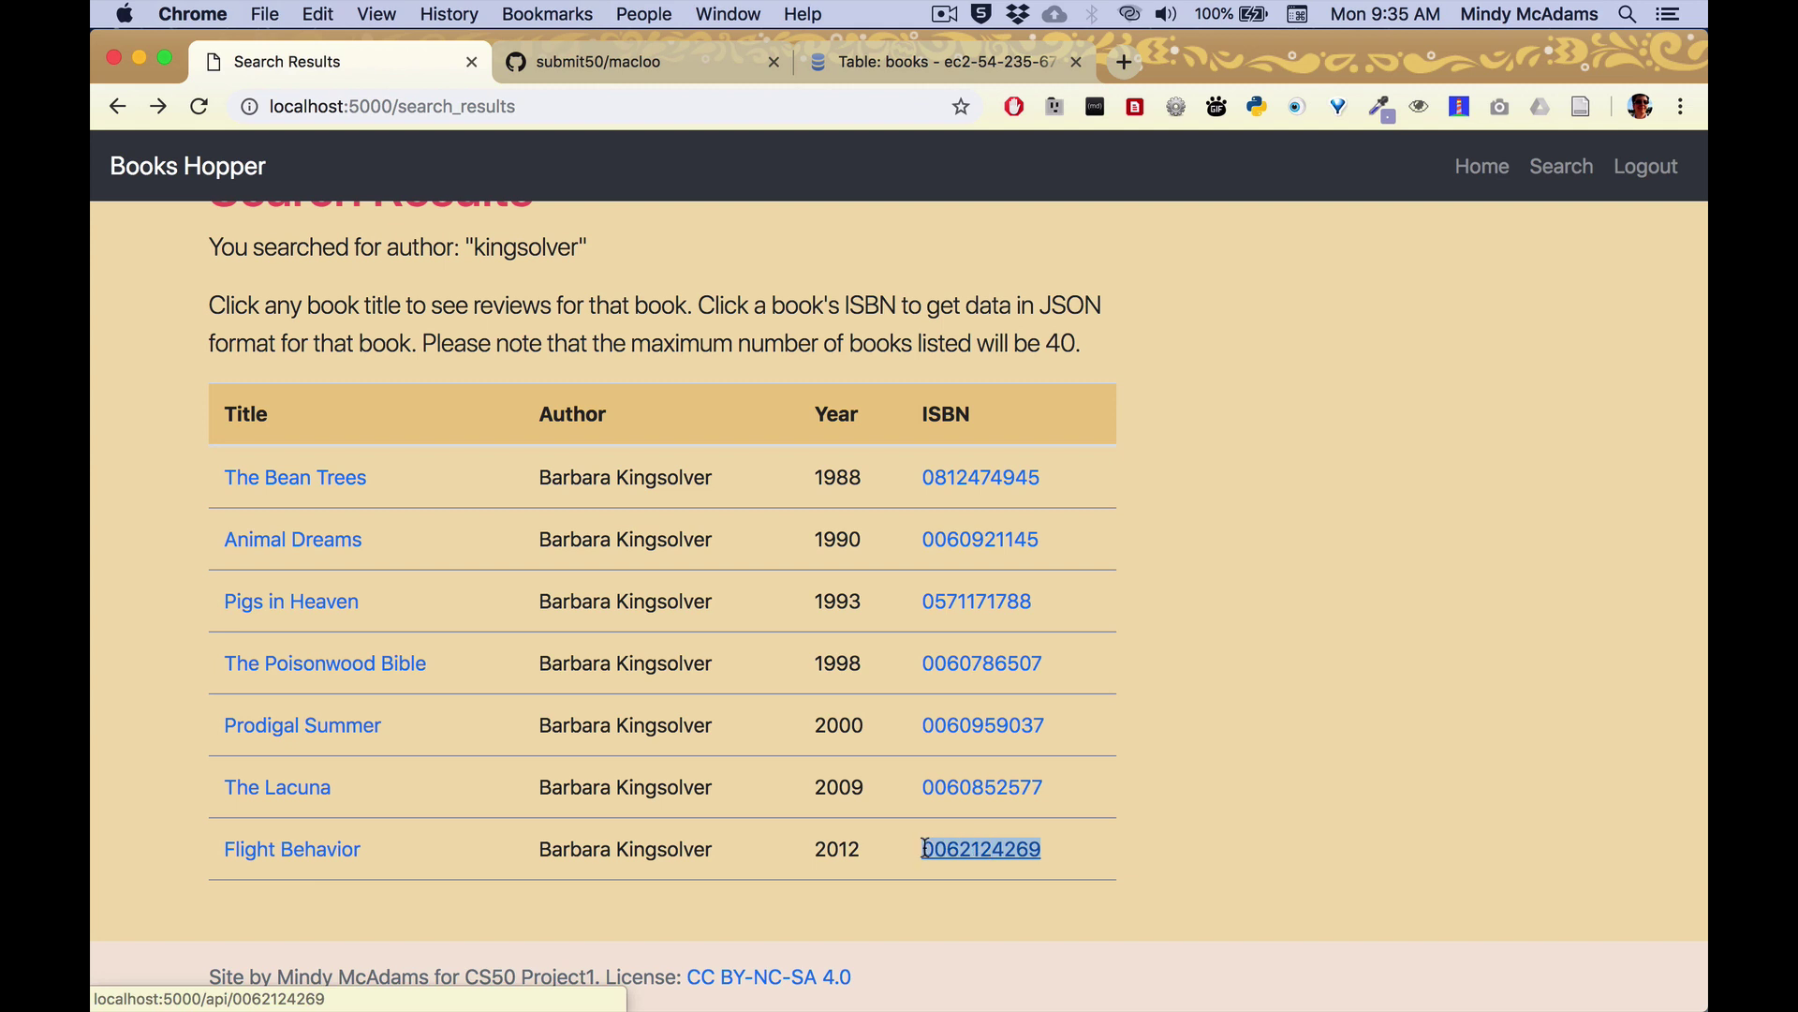
left_click(474, 104)
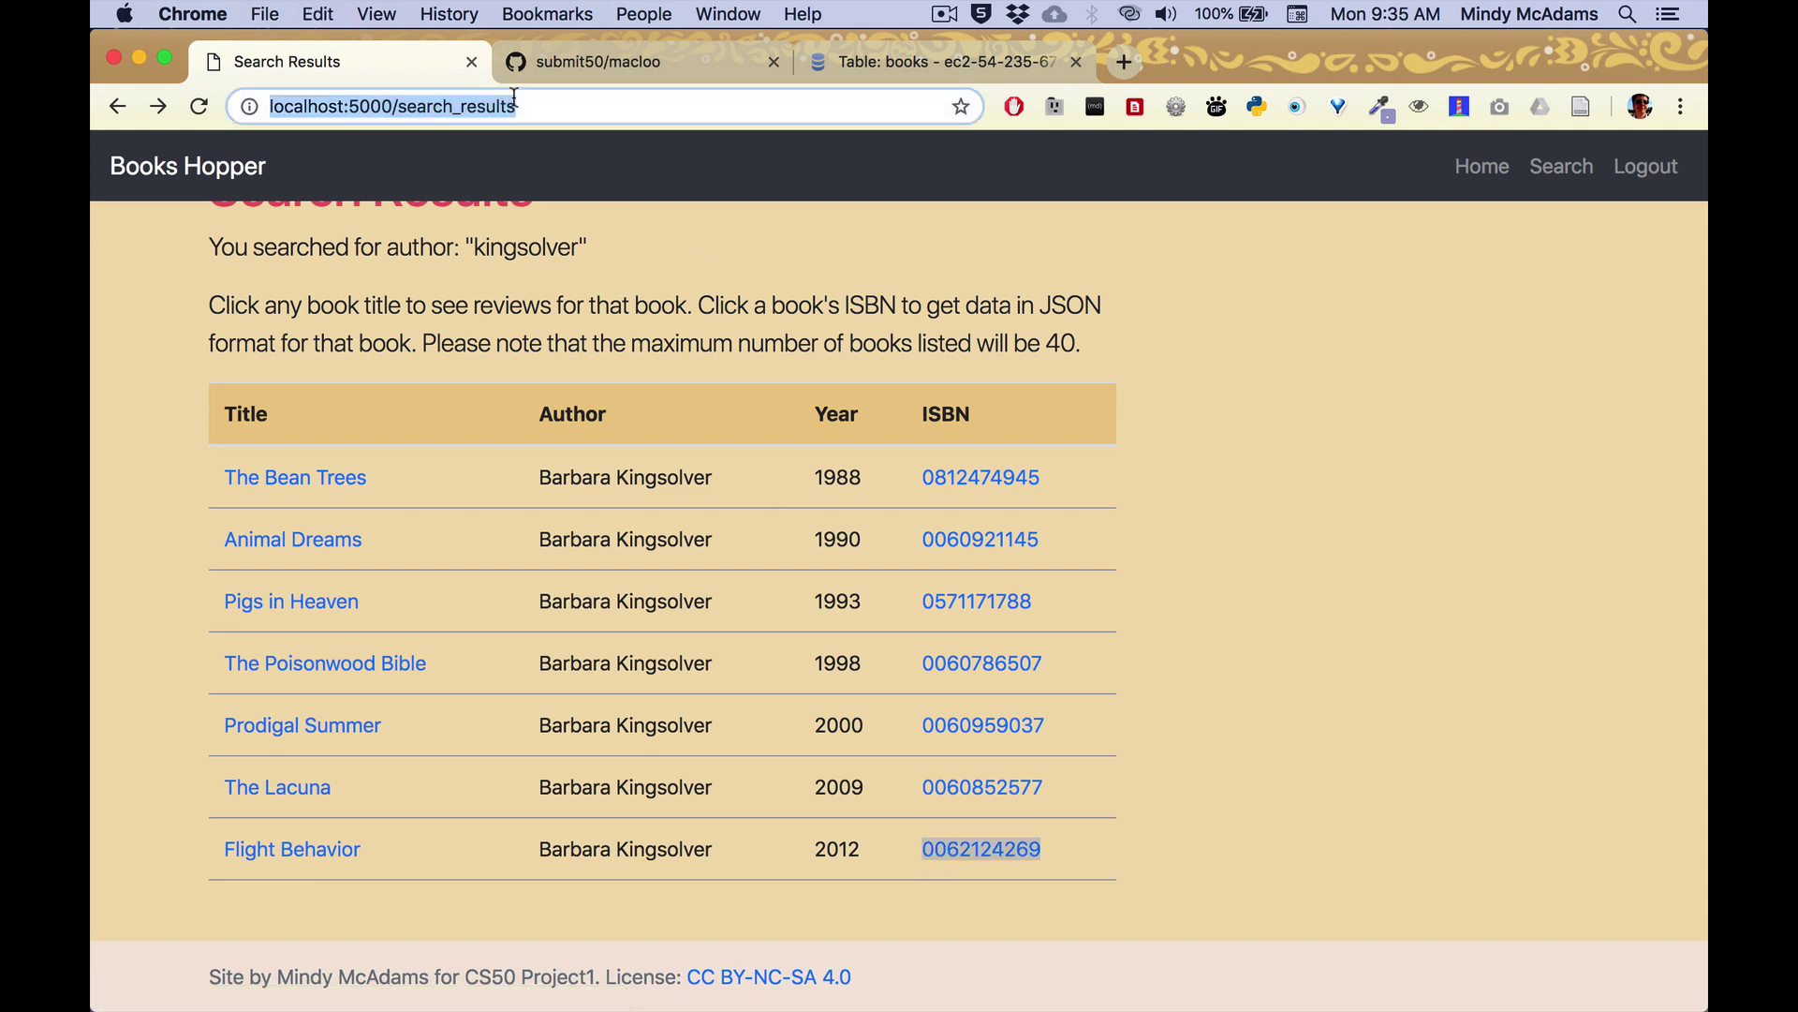
left_click(397, 104)
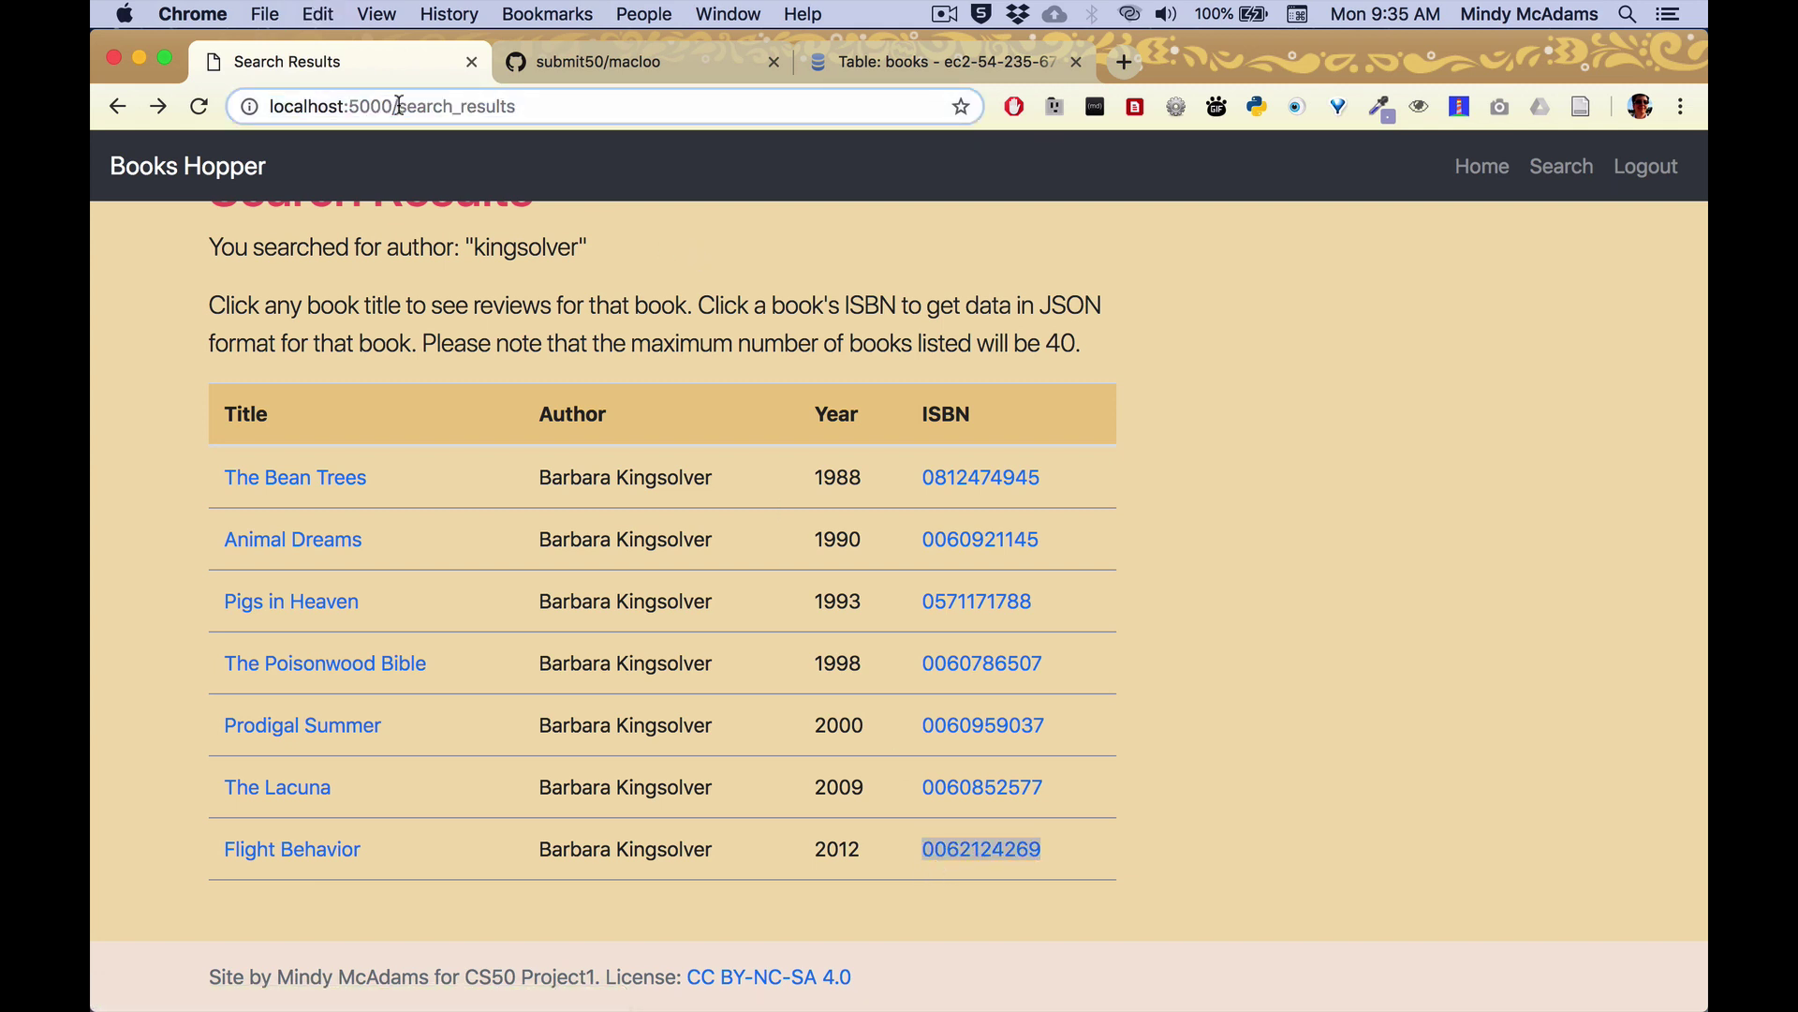
double_click(399, 105)
type("ap")
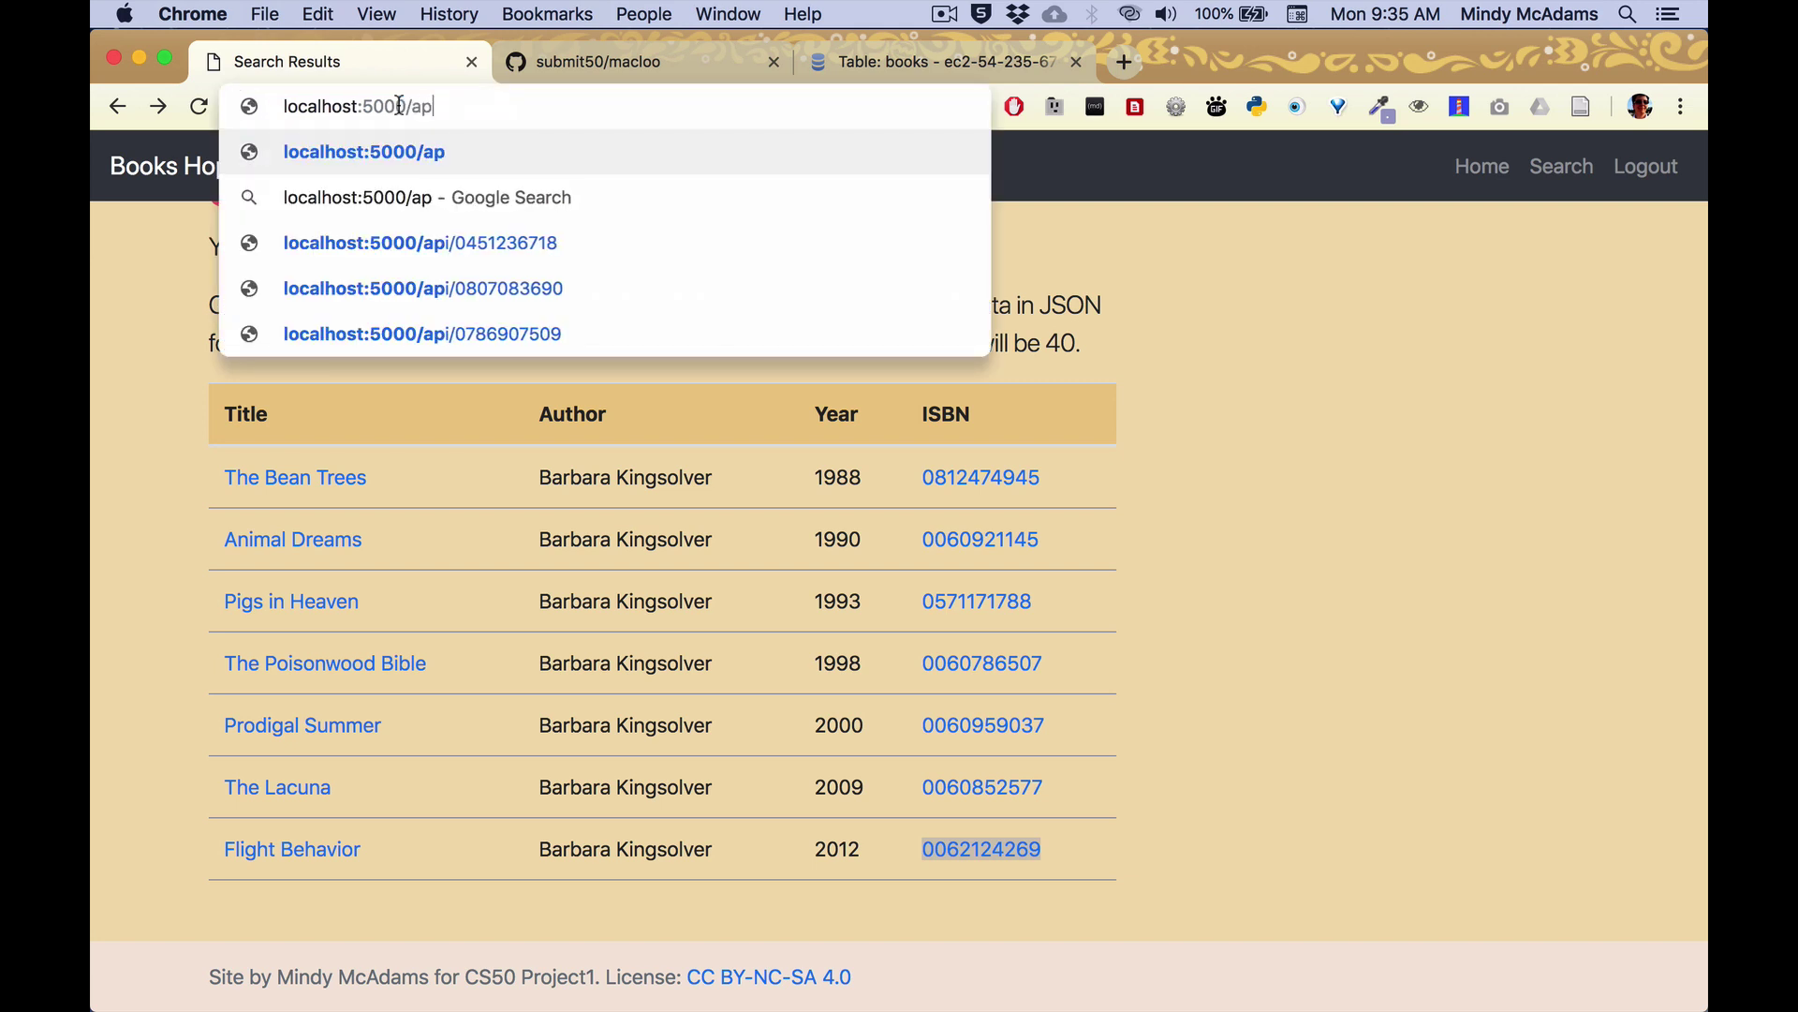
type("i/")
key("super+v")
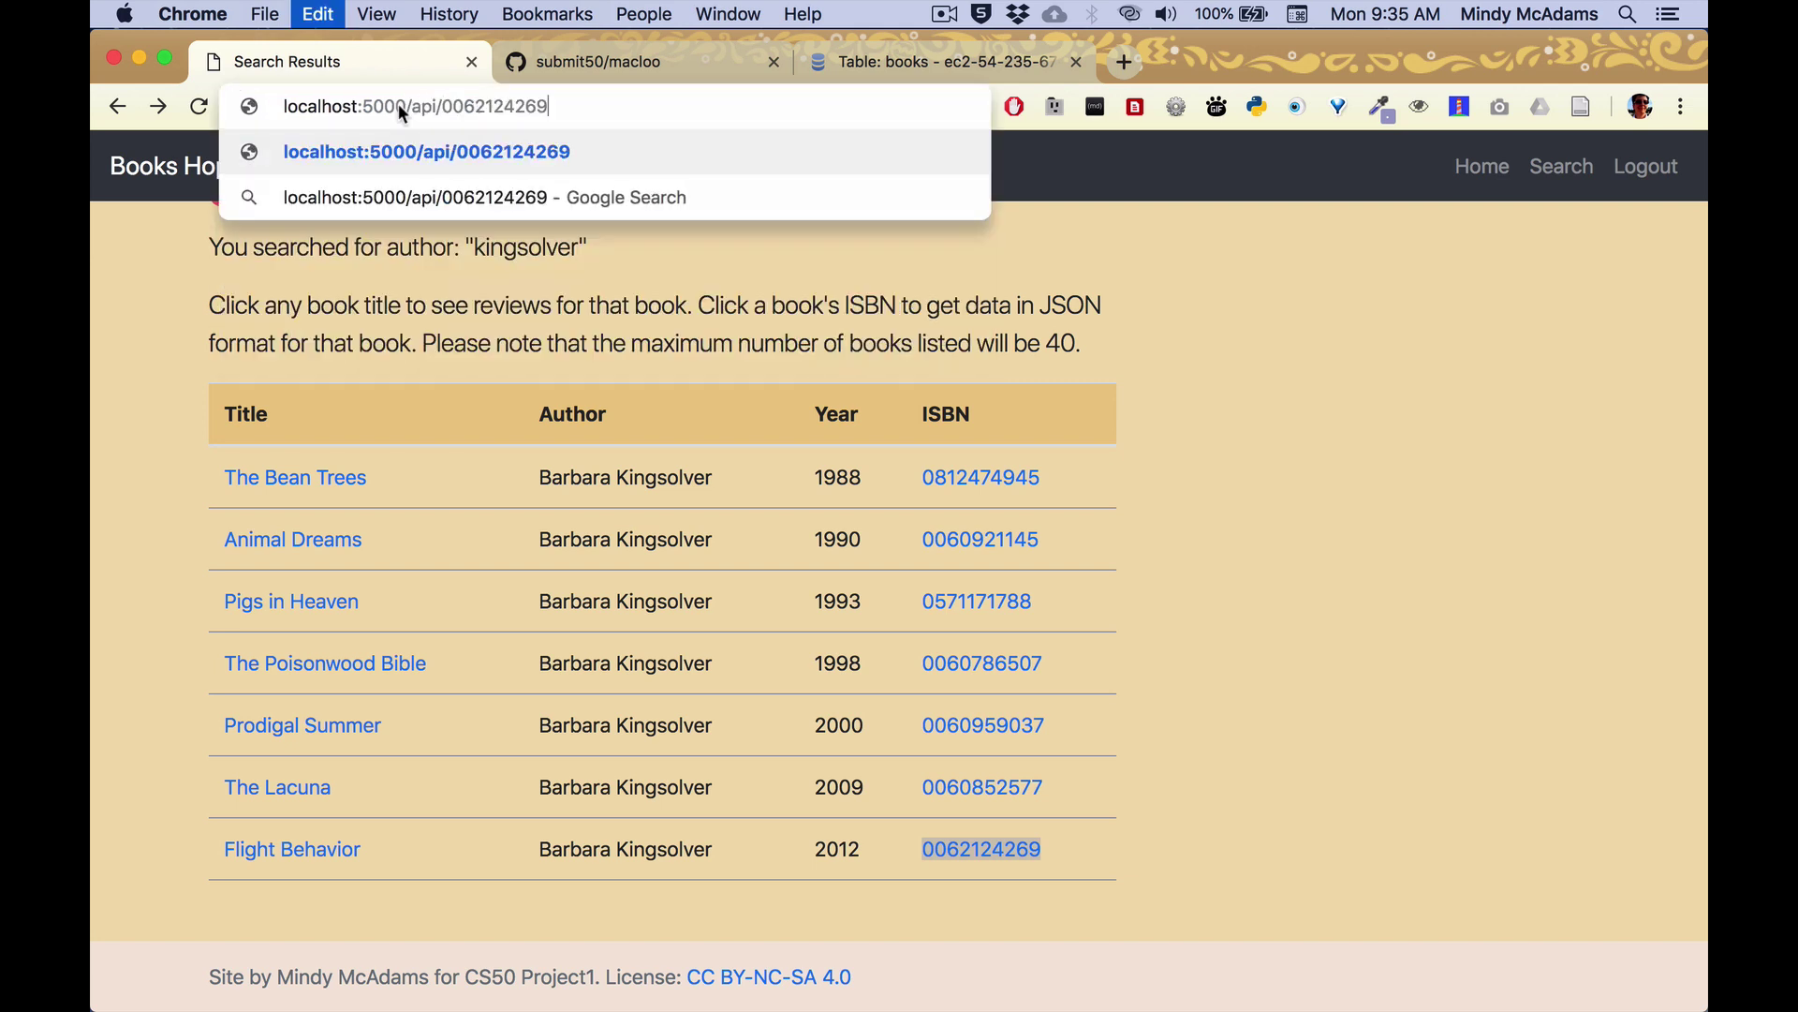
key("Return")
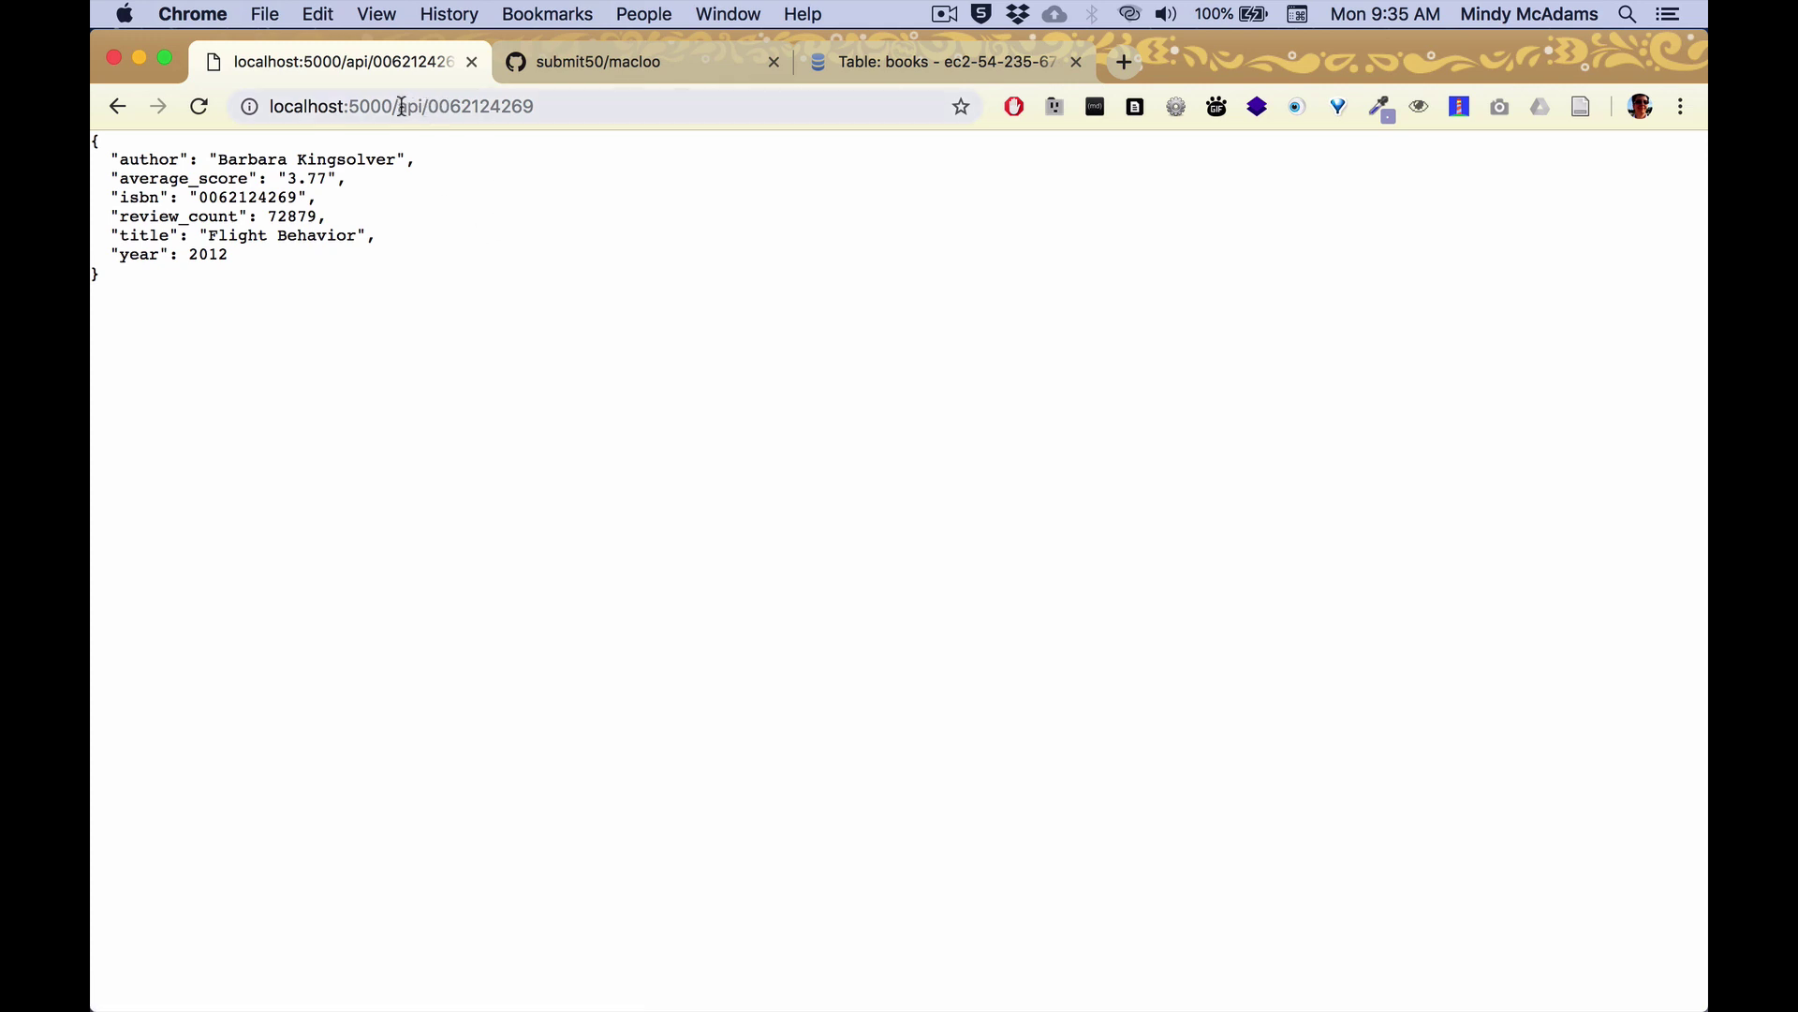
Change the address to /book_detail/0, which reports the book as Unavailable.
left_click_drag(400, 107, 559, 104)
type("b")
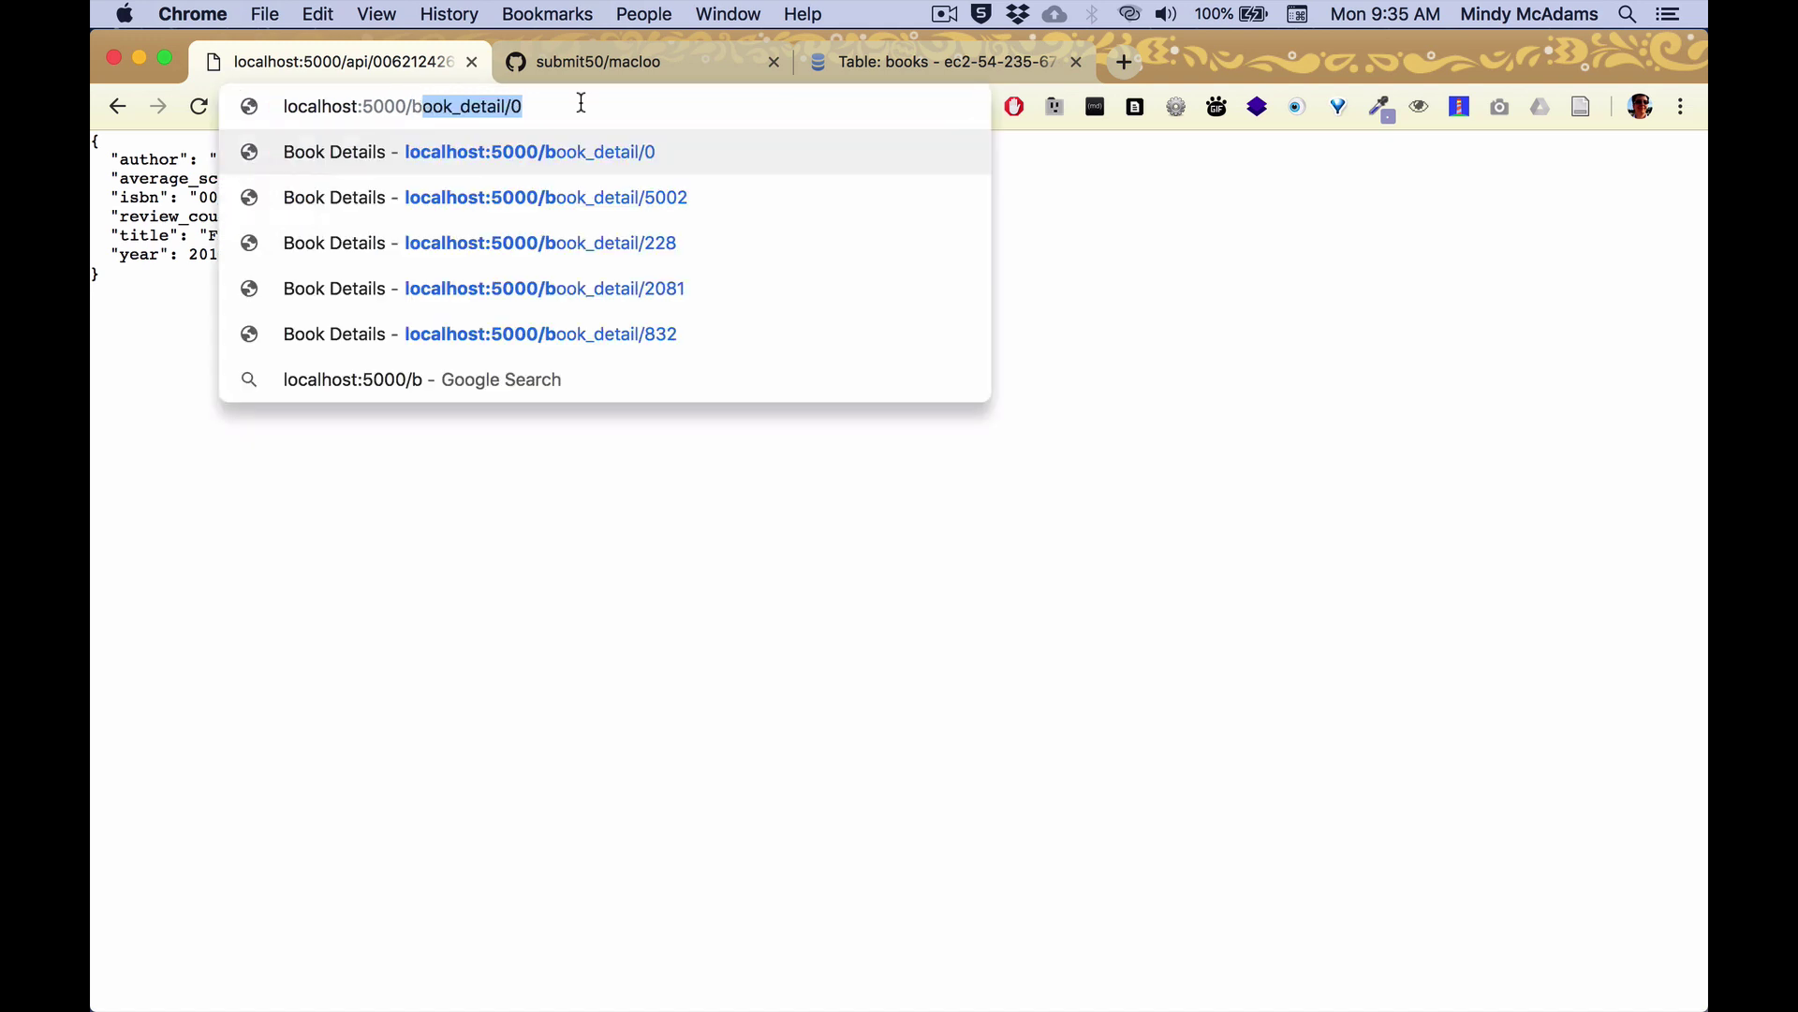
type("ooks")
key("BackSpace")
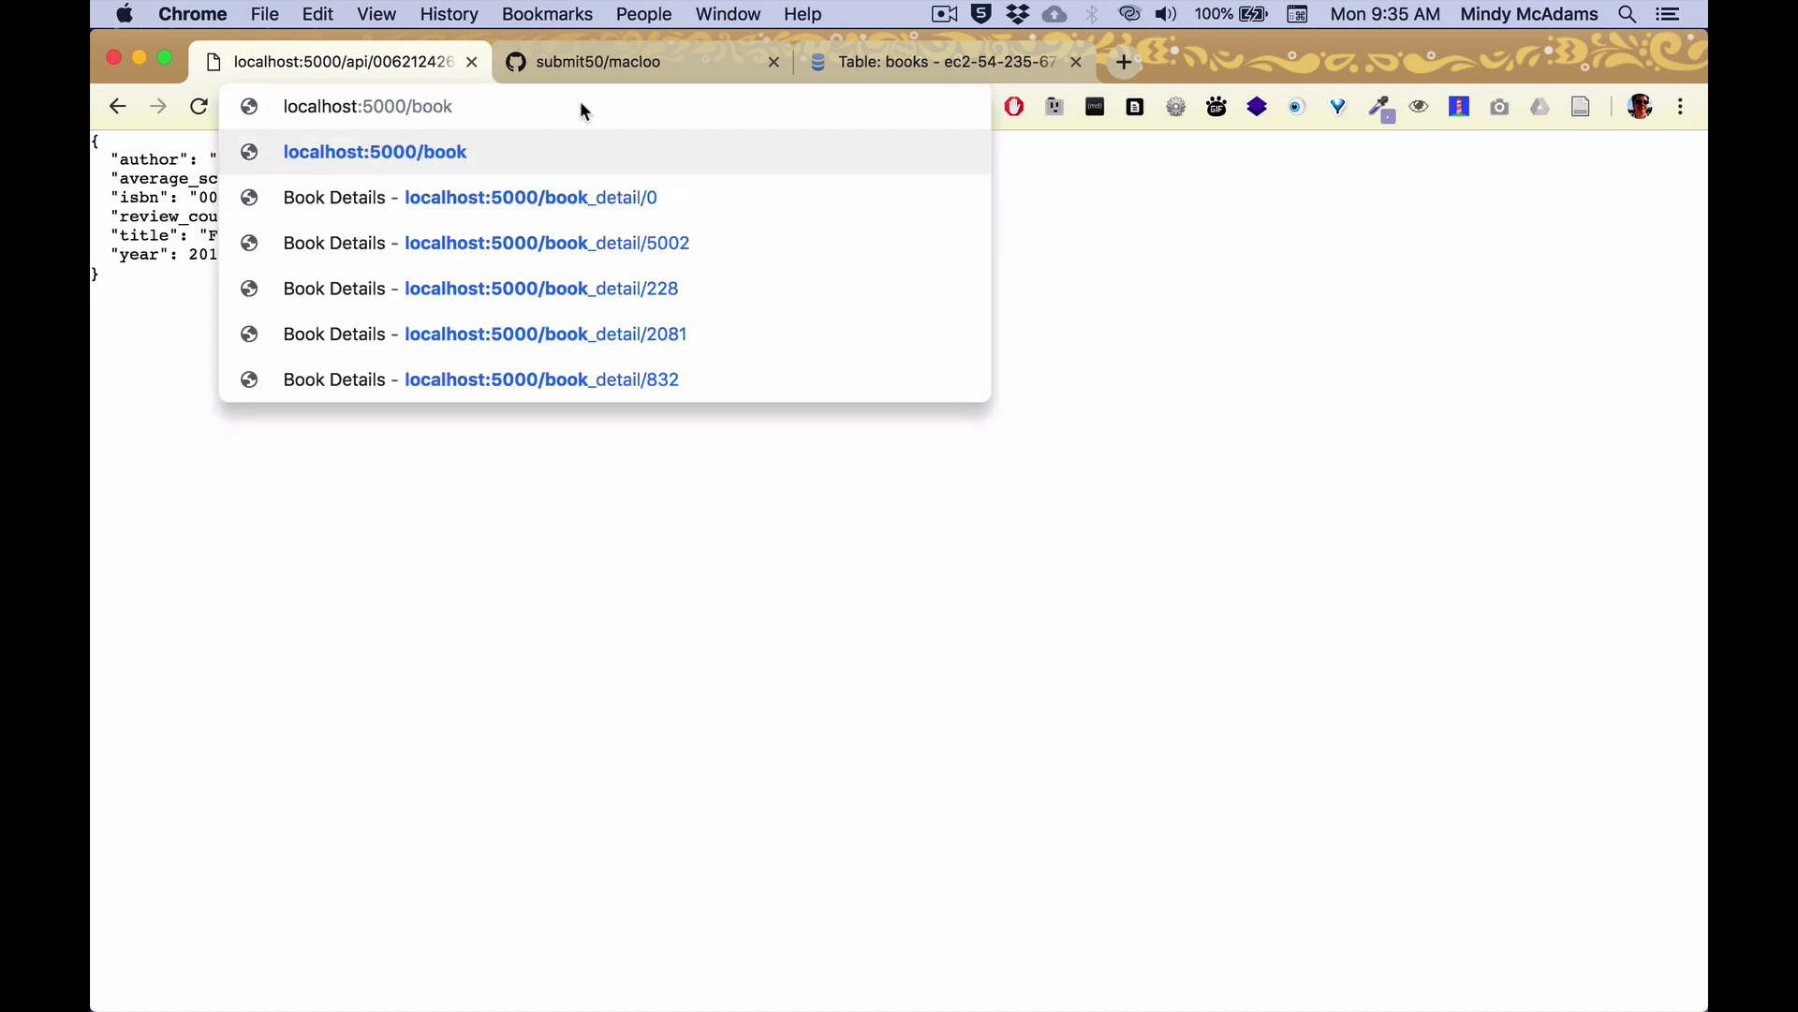
type("_detail")
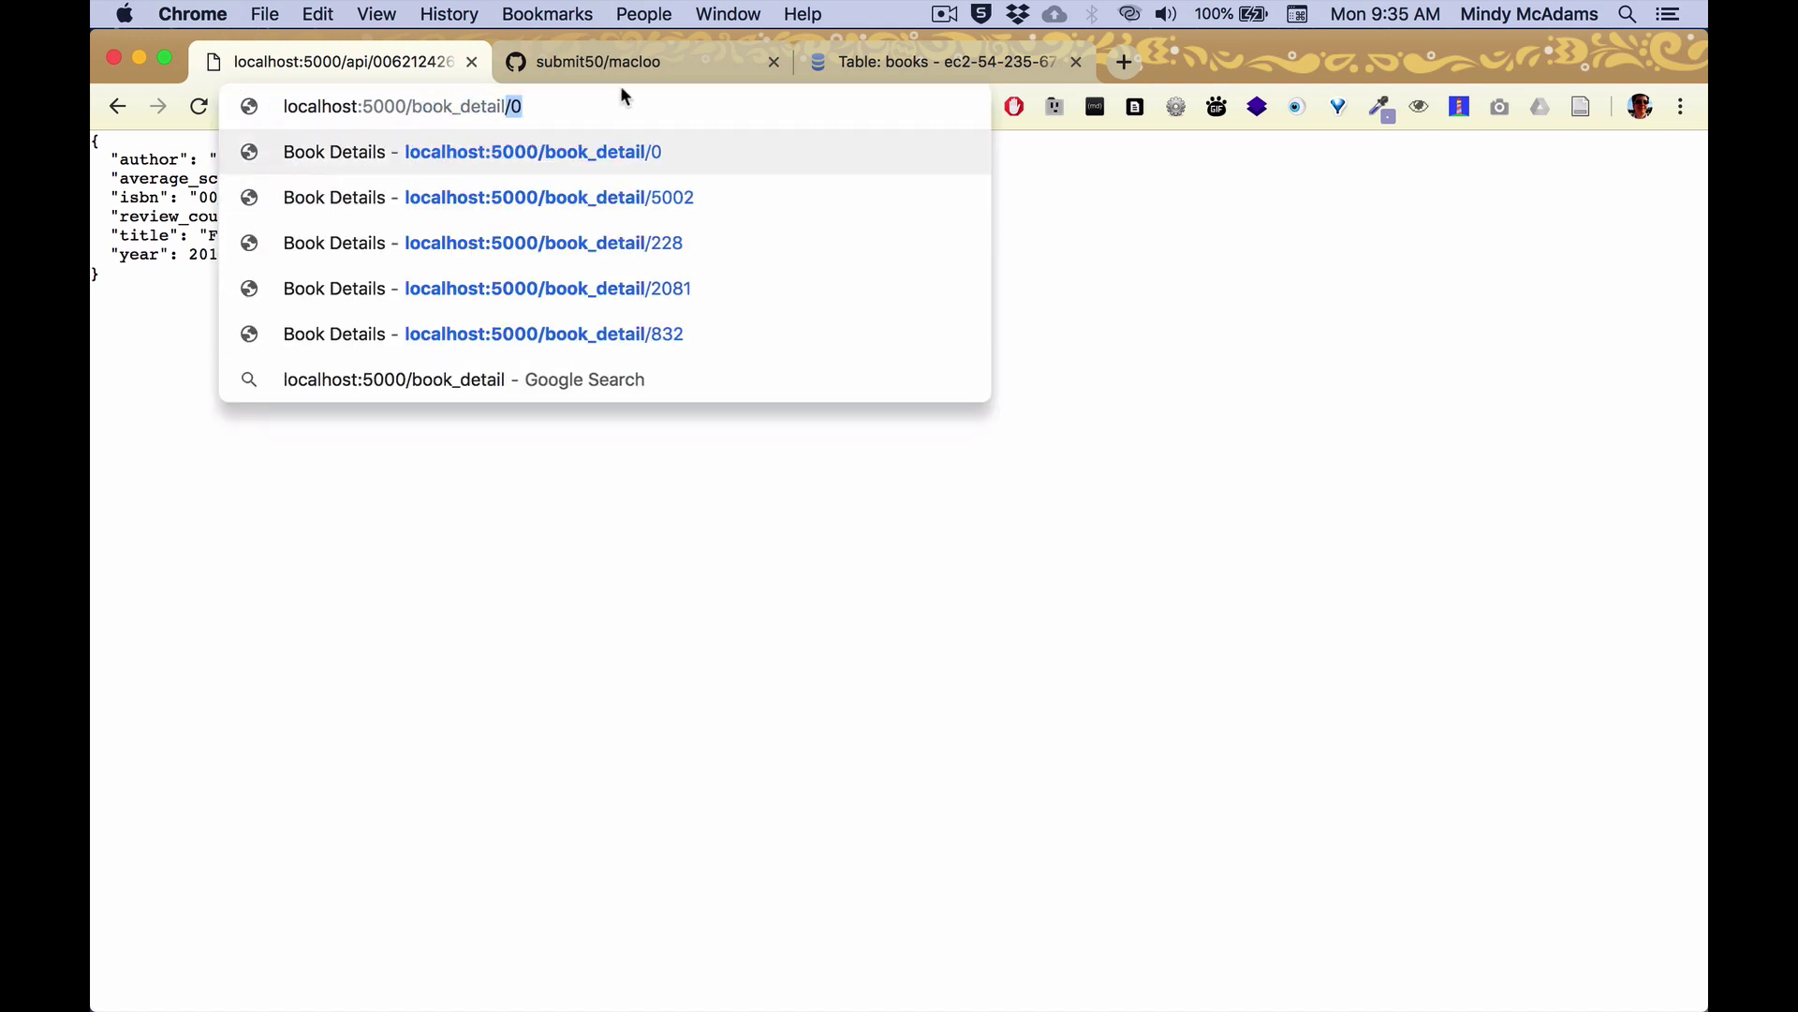
type("/0")
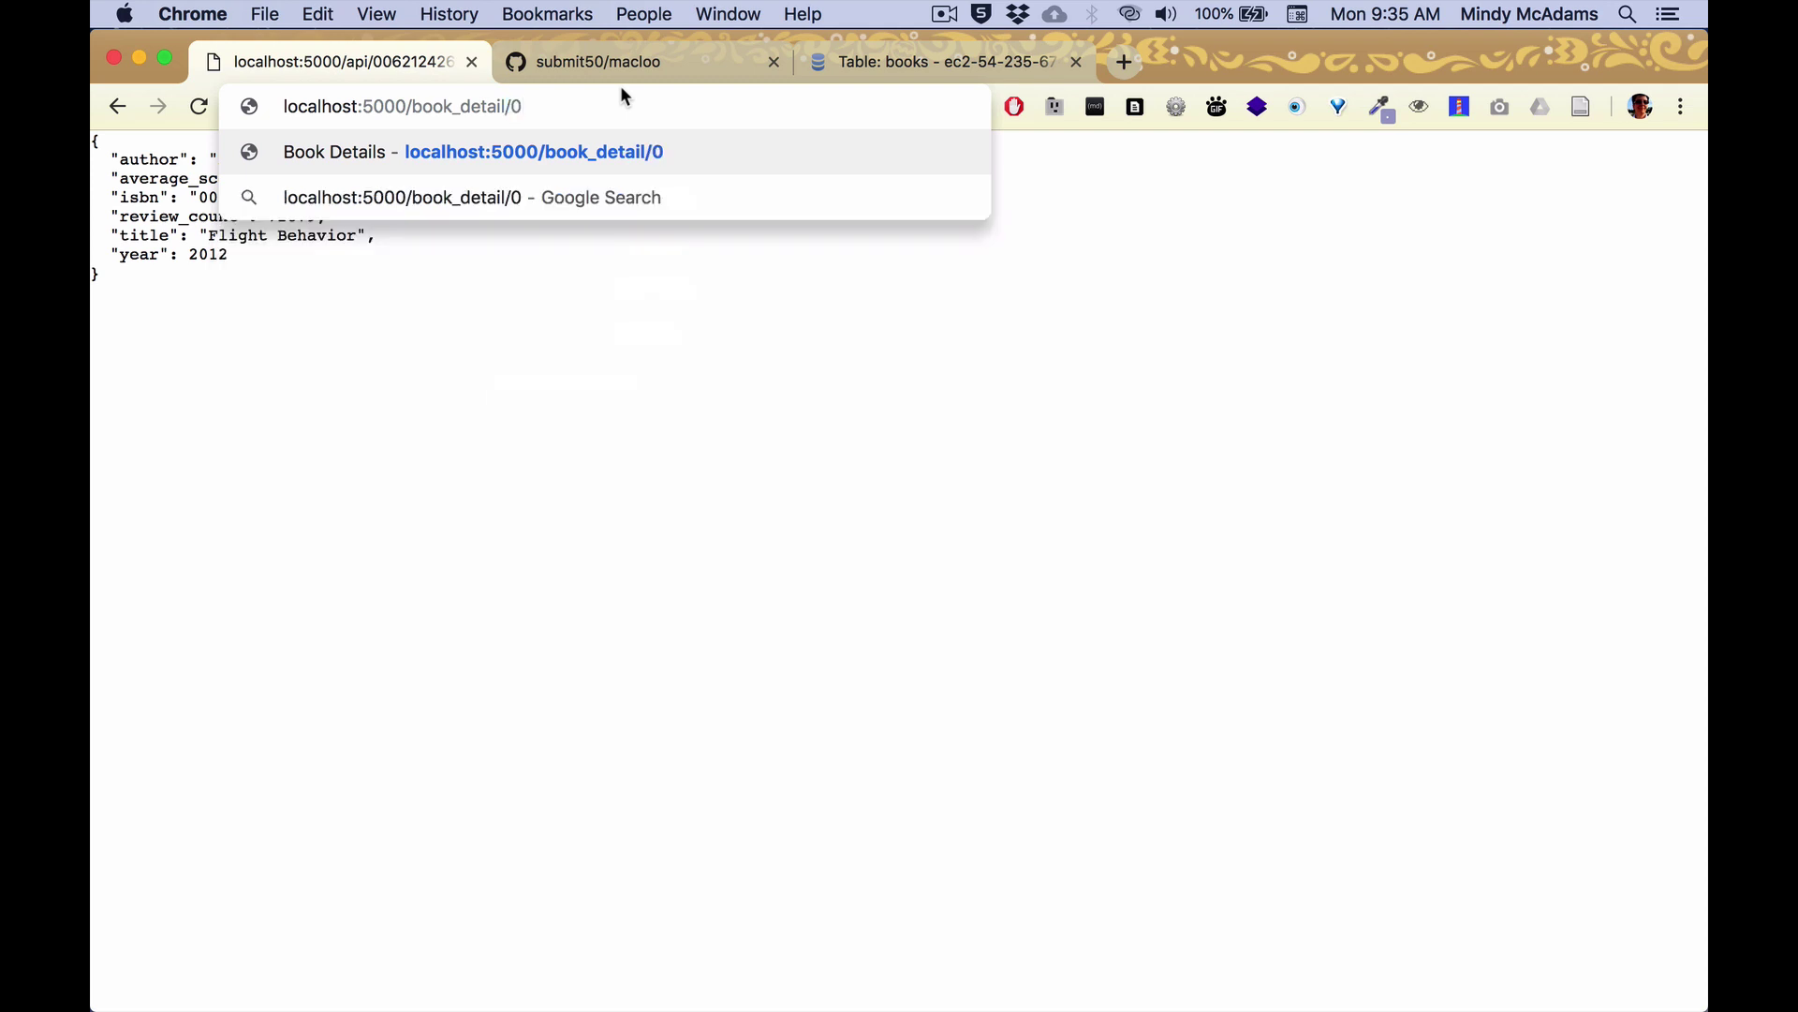
key("Return")
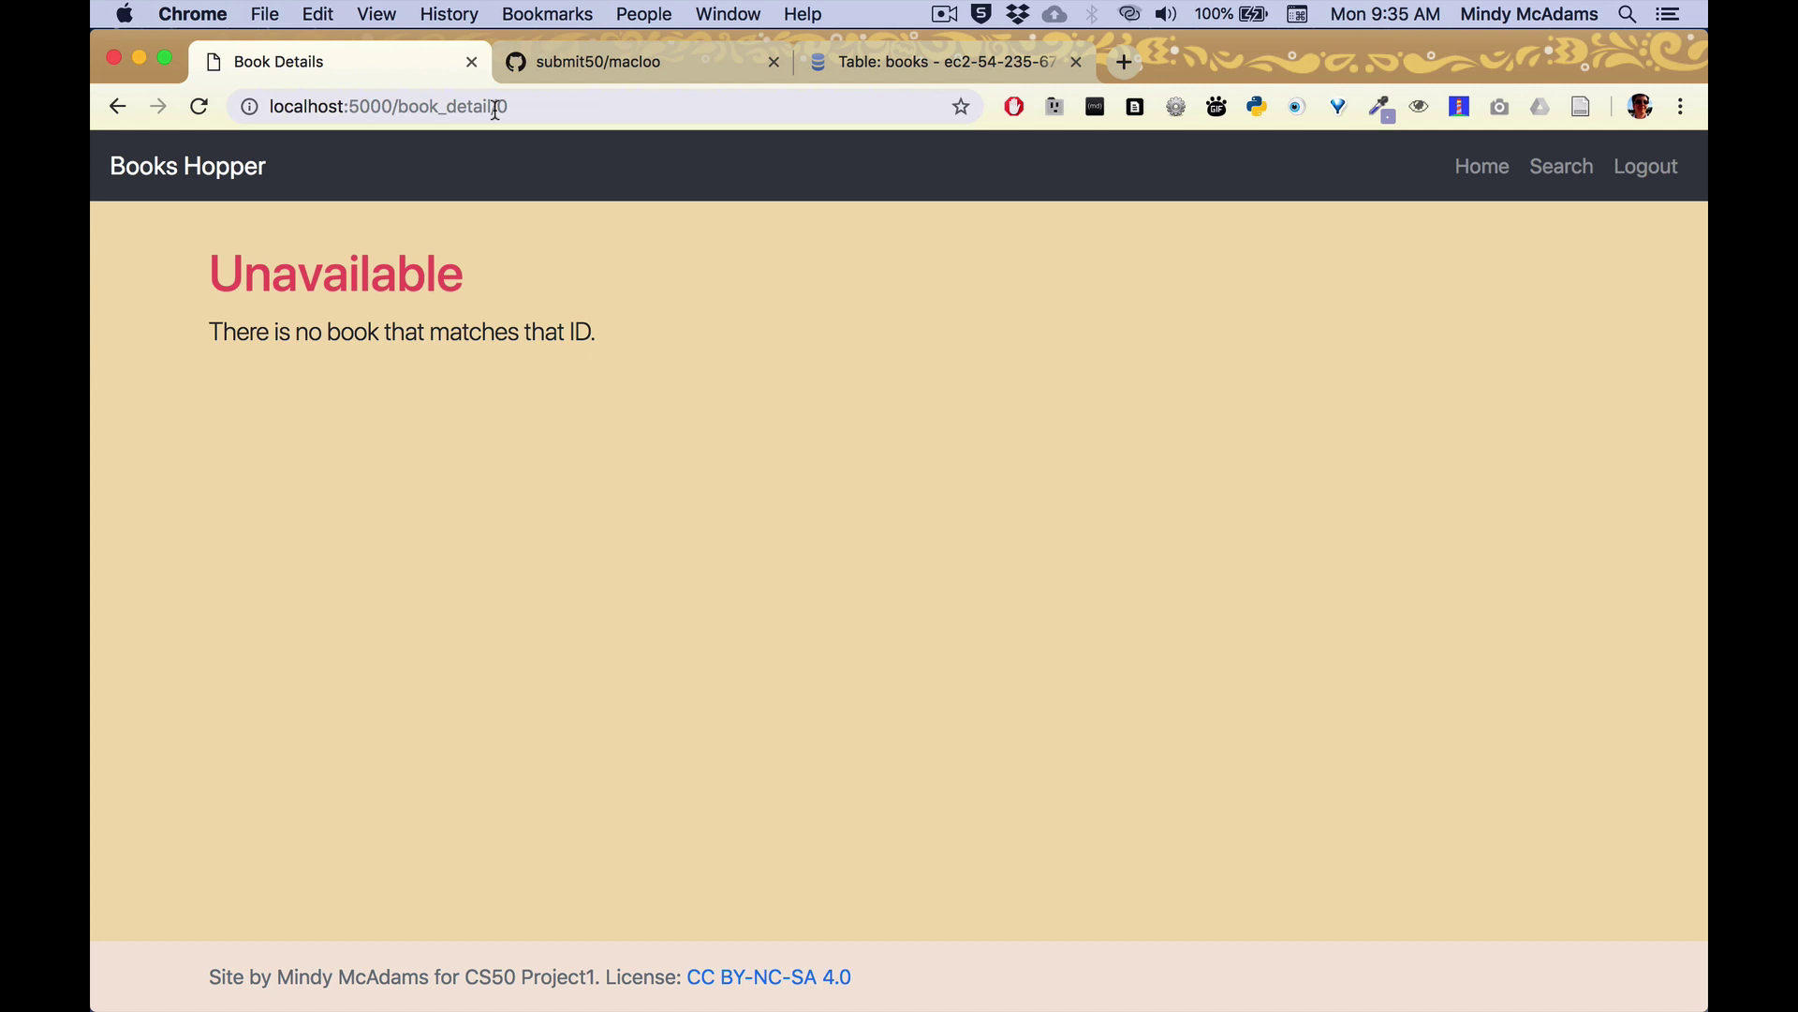
Change the book ID to 228 to show The Poisonwood Bible's detail page.
left_click_drag(495, 108, 531, 110)
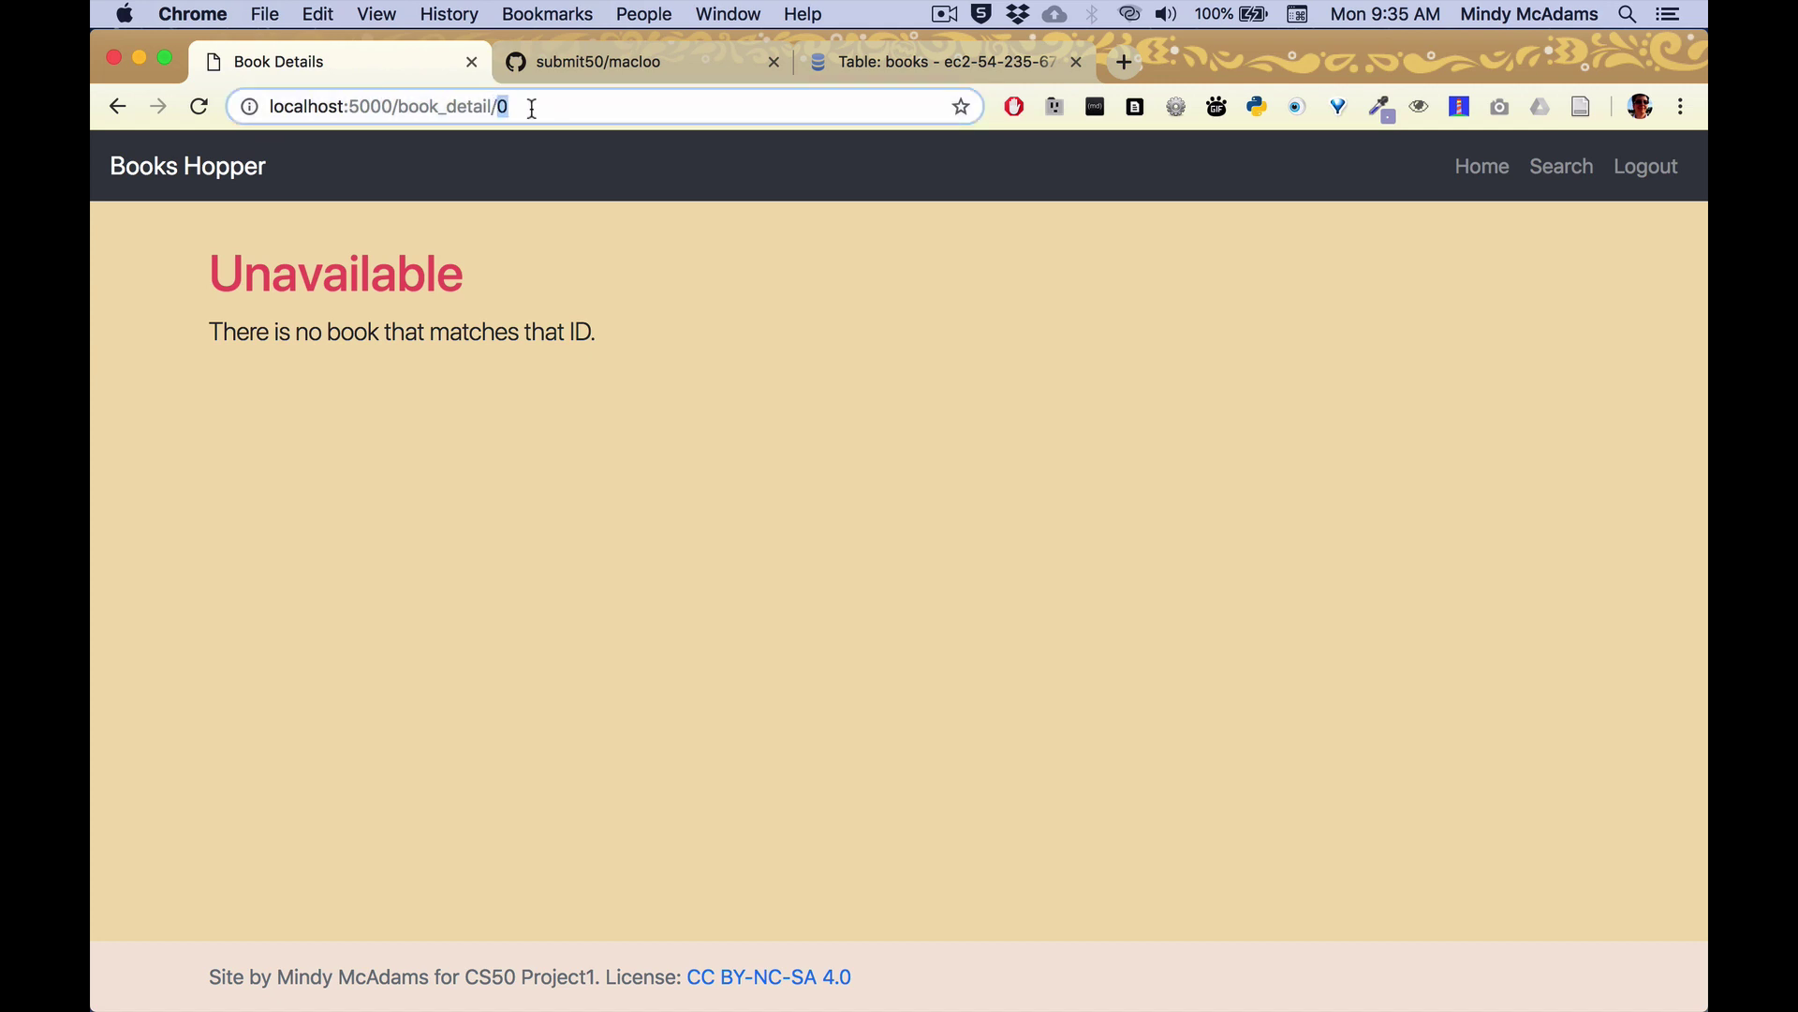
type("228")
key("Return")
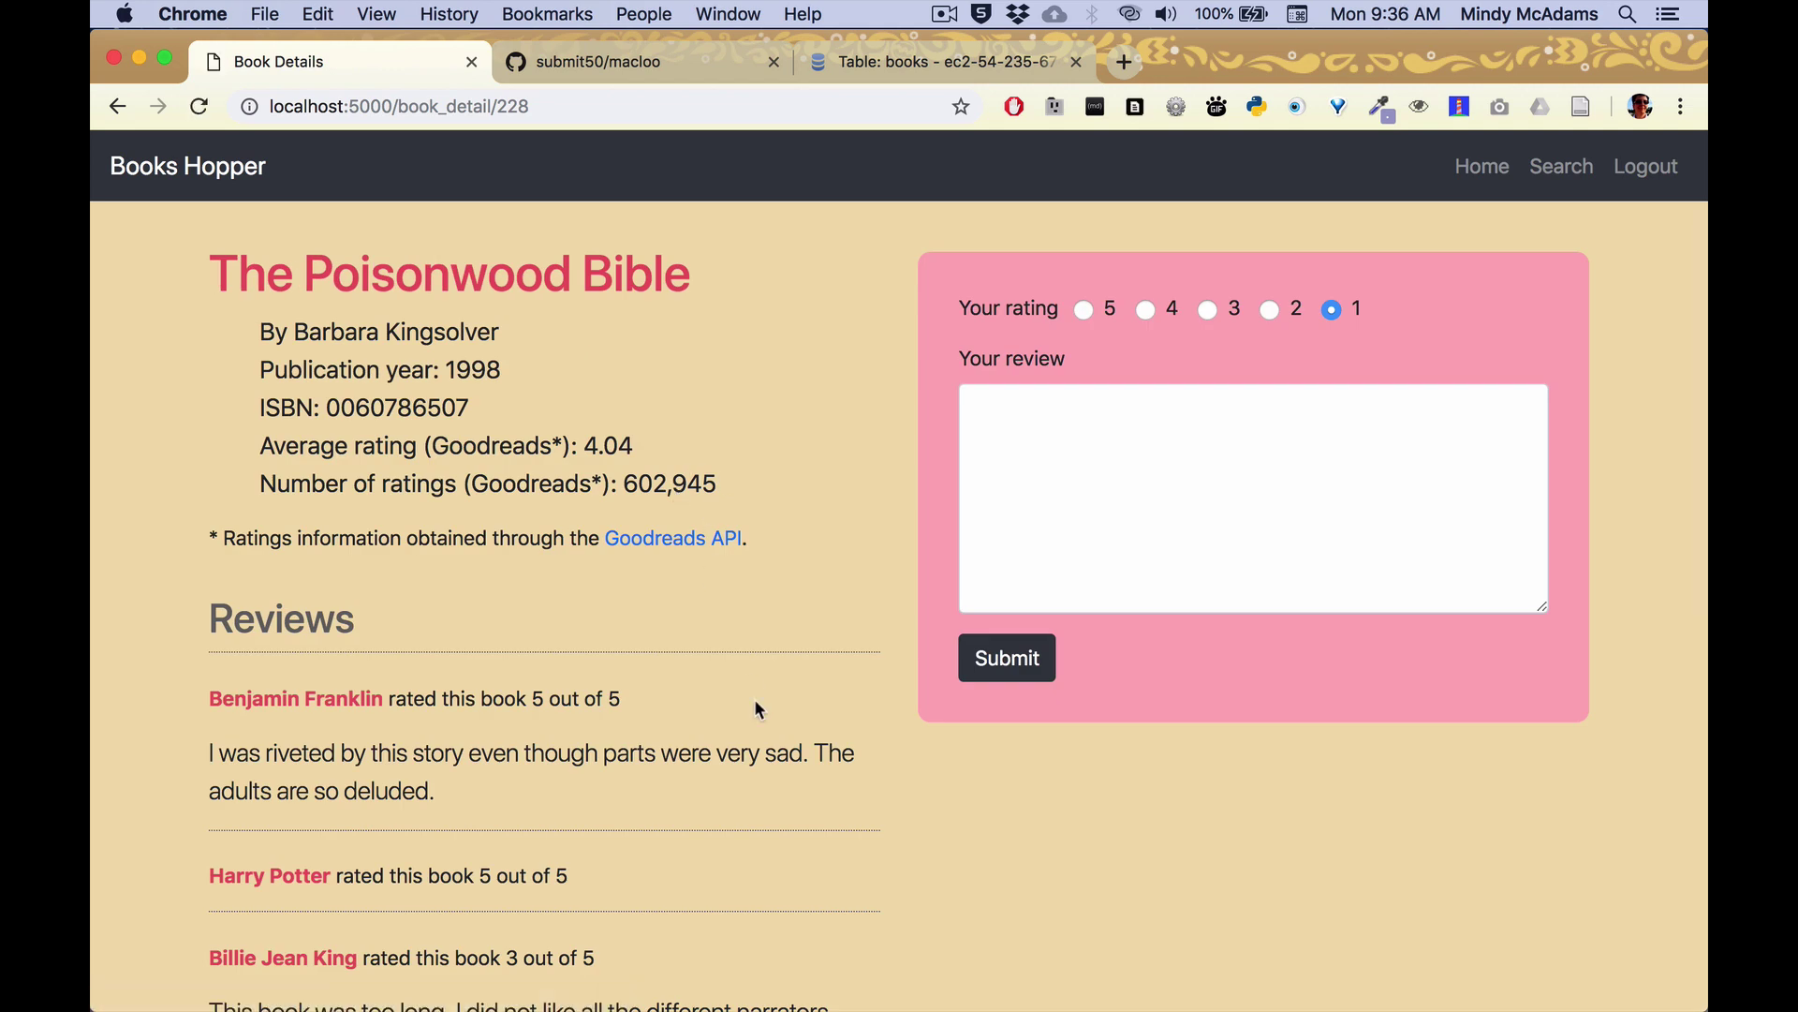
Follow the README's book_detail/2081 link and highlight the reviewer names on Pride and Prejudice.
scroll(755, 702, "down", 5)
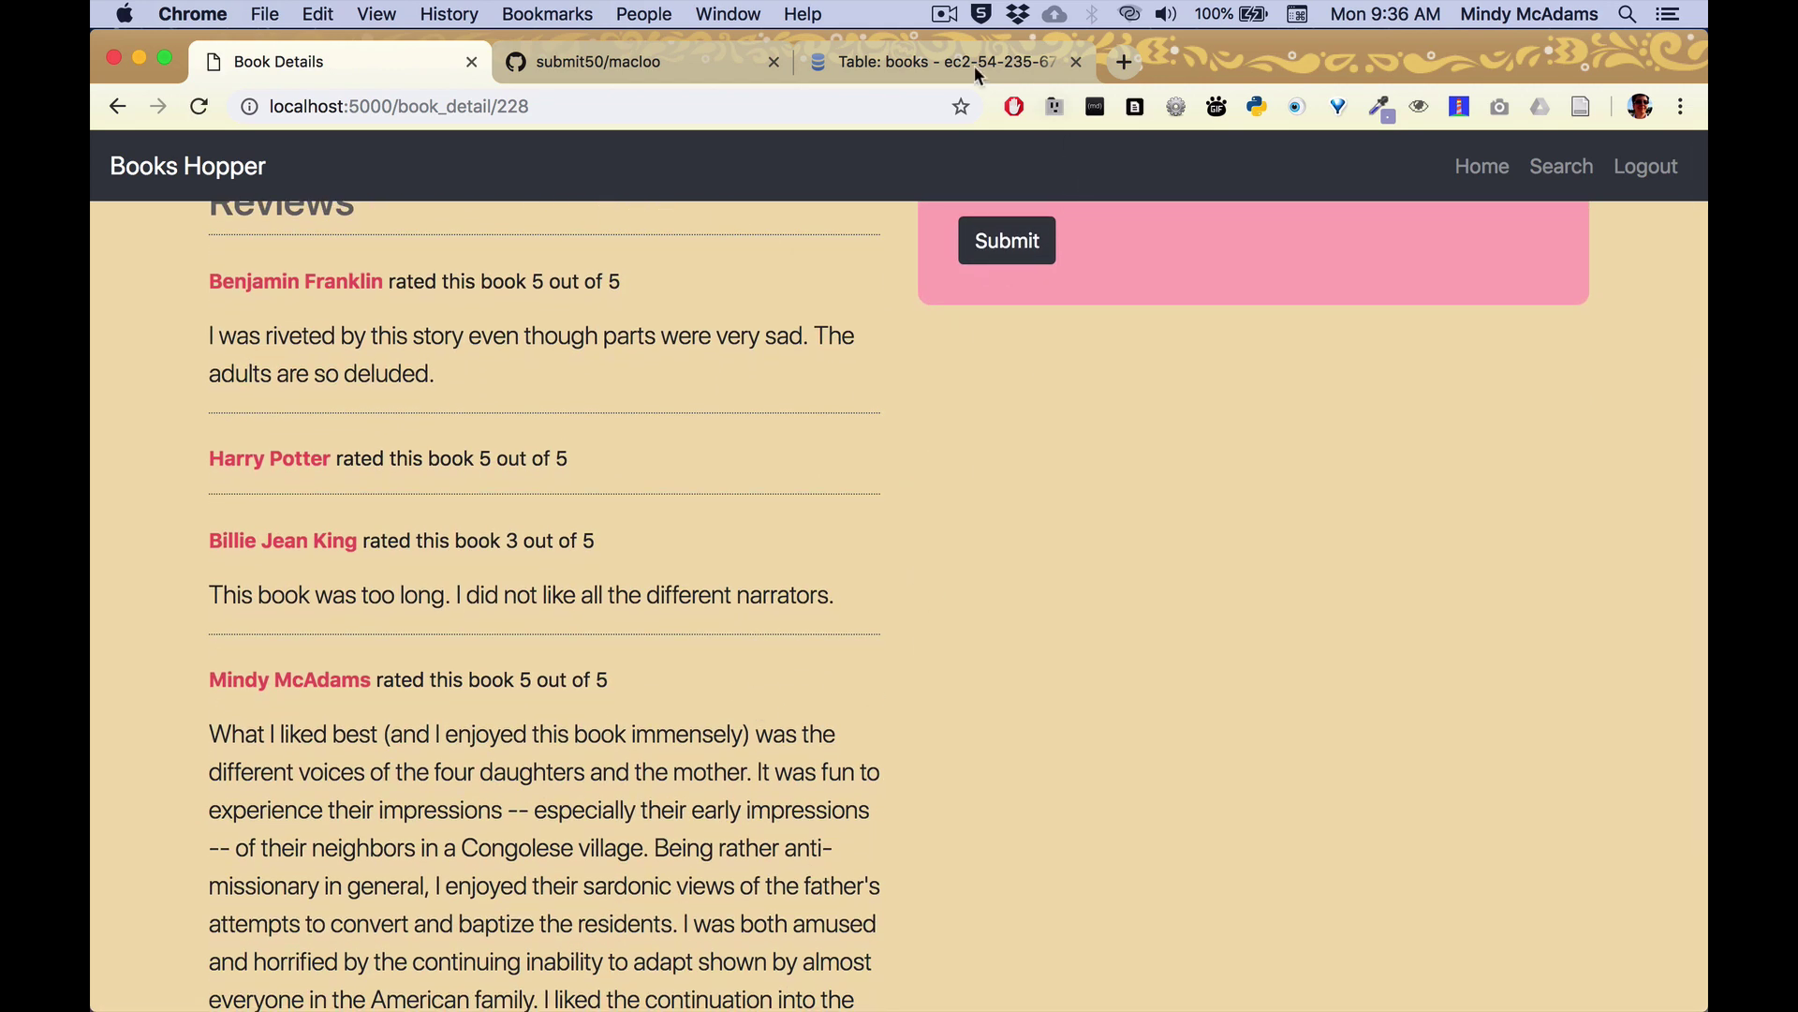
left_click(623, 64)
scroll(671, 703, "down", 14)
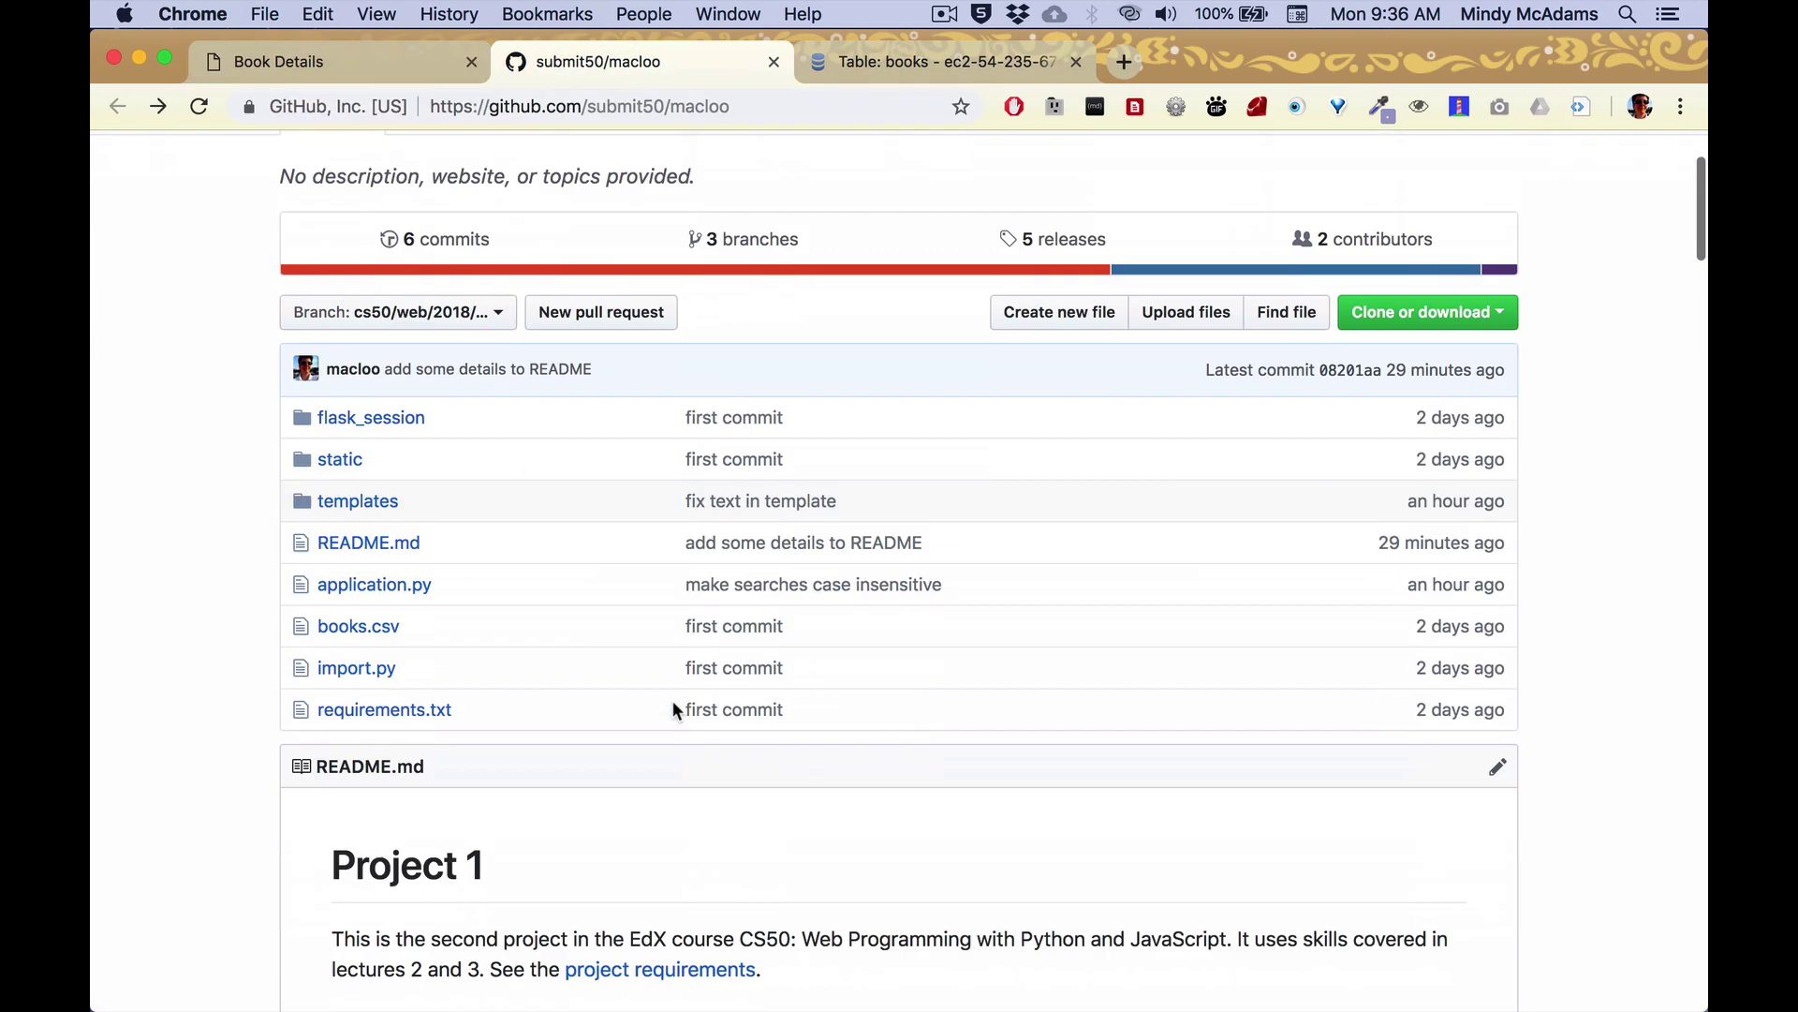
scroll(674, 703, "down", 3)
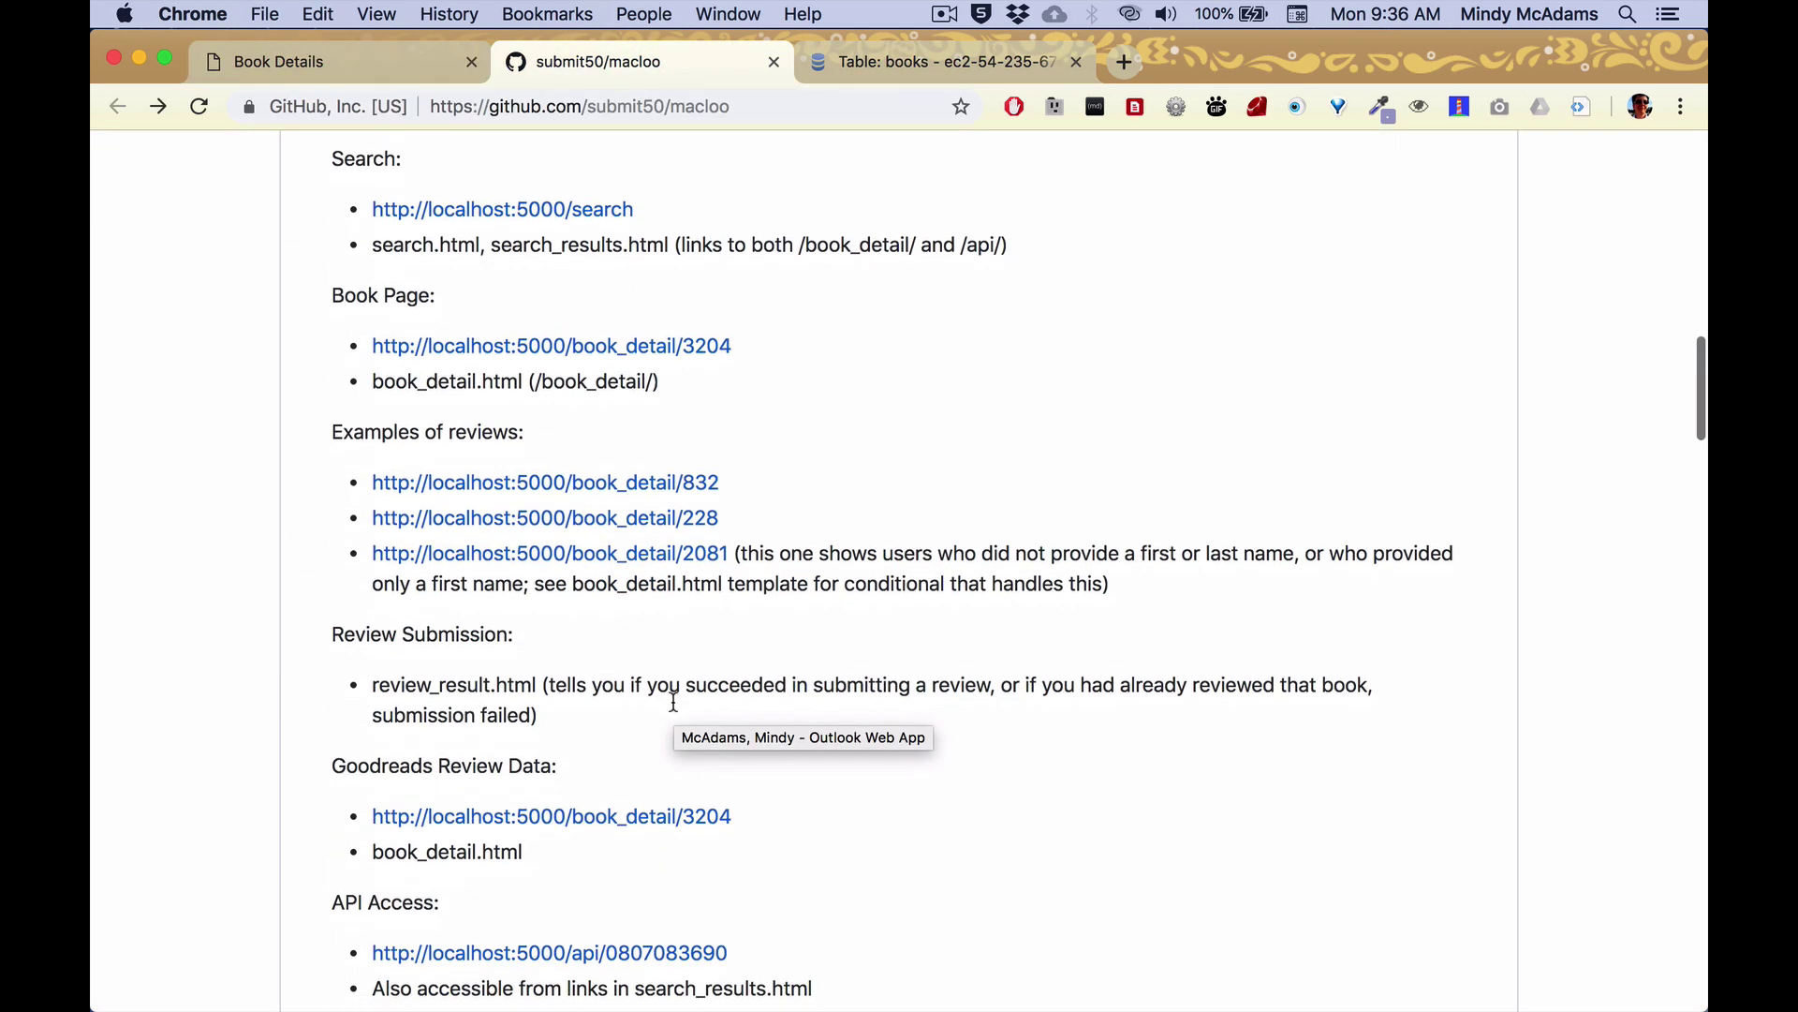
left_click(700, 559)
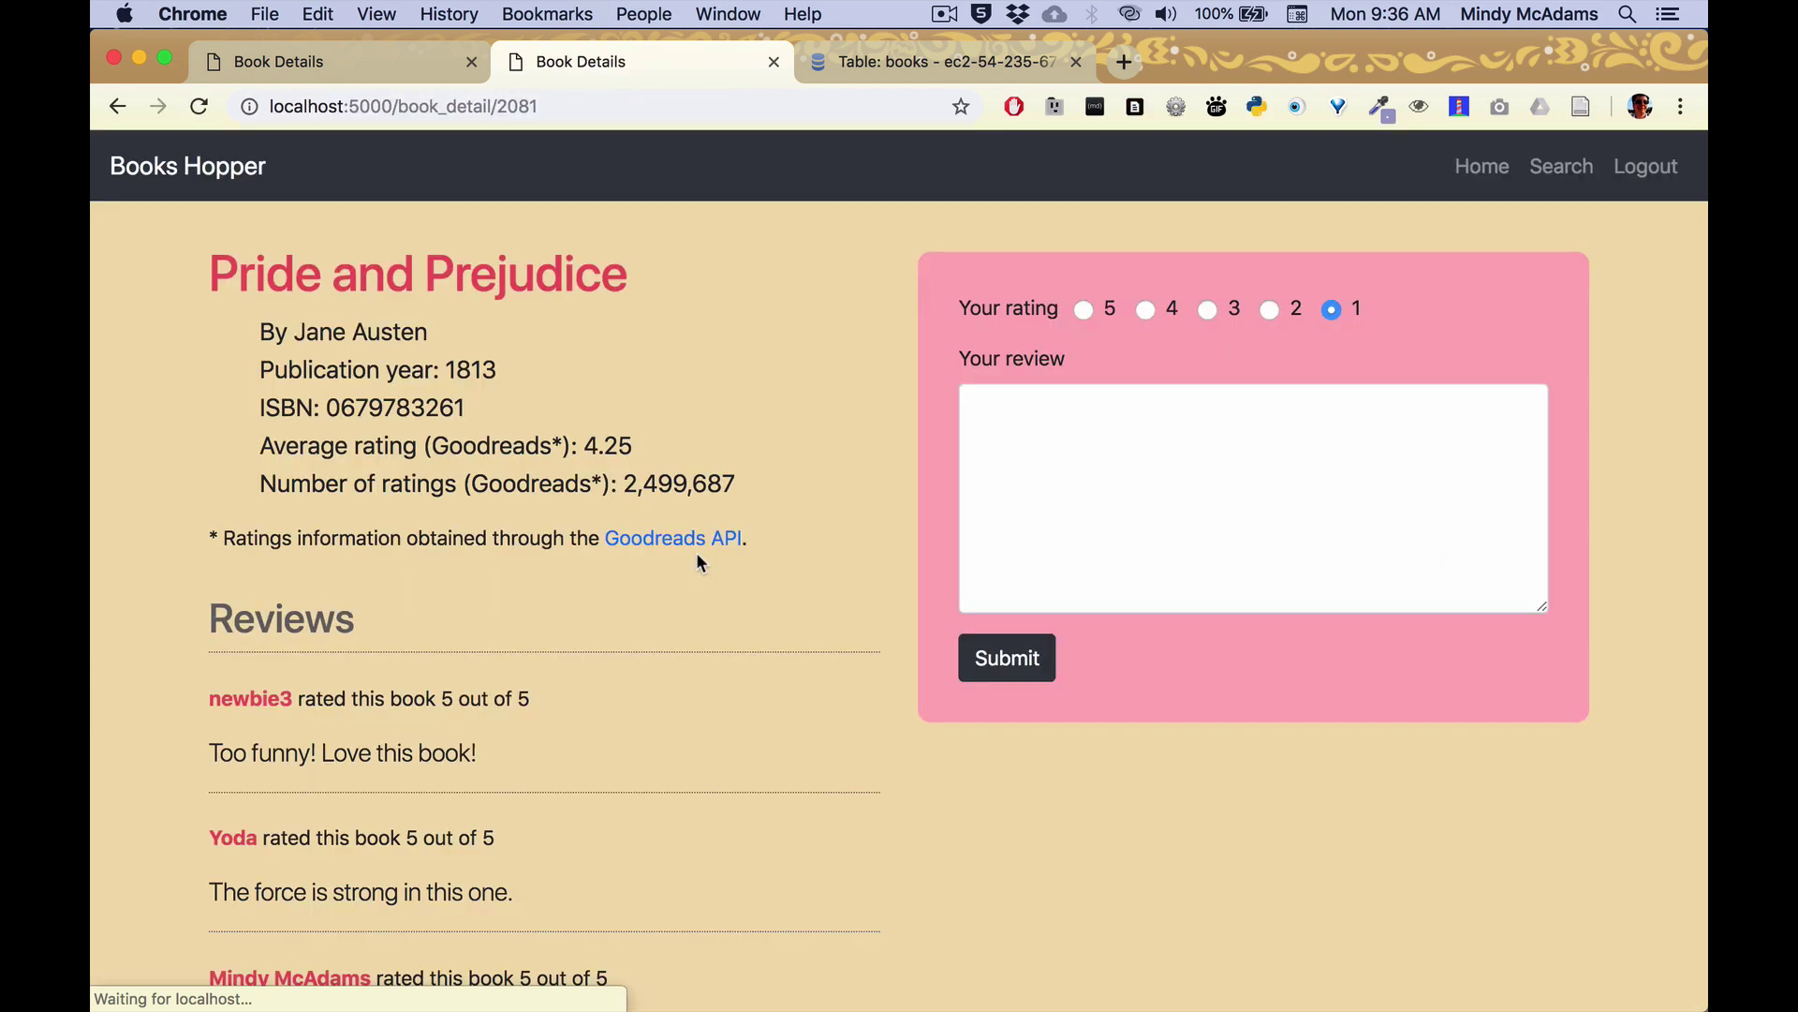
scroll(670, 745, "down", 2)
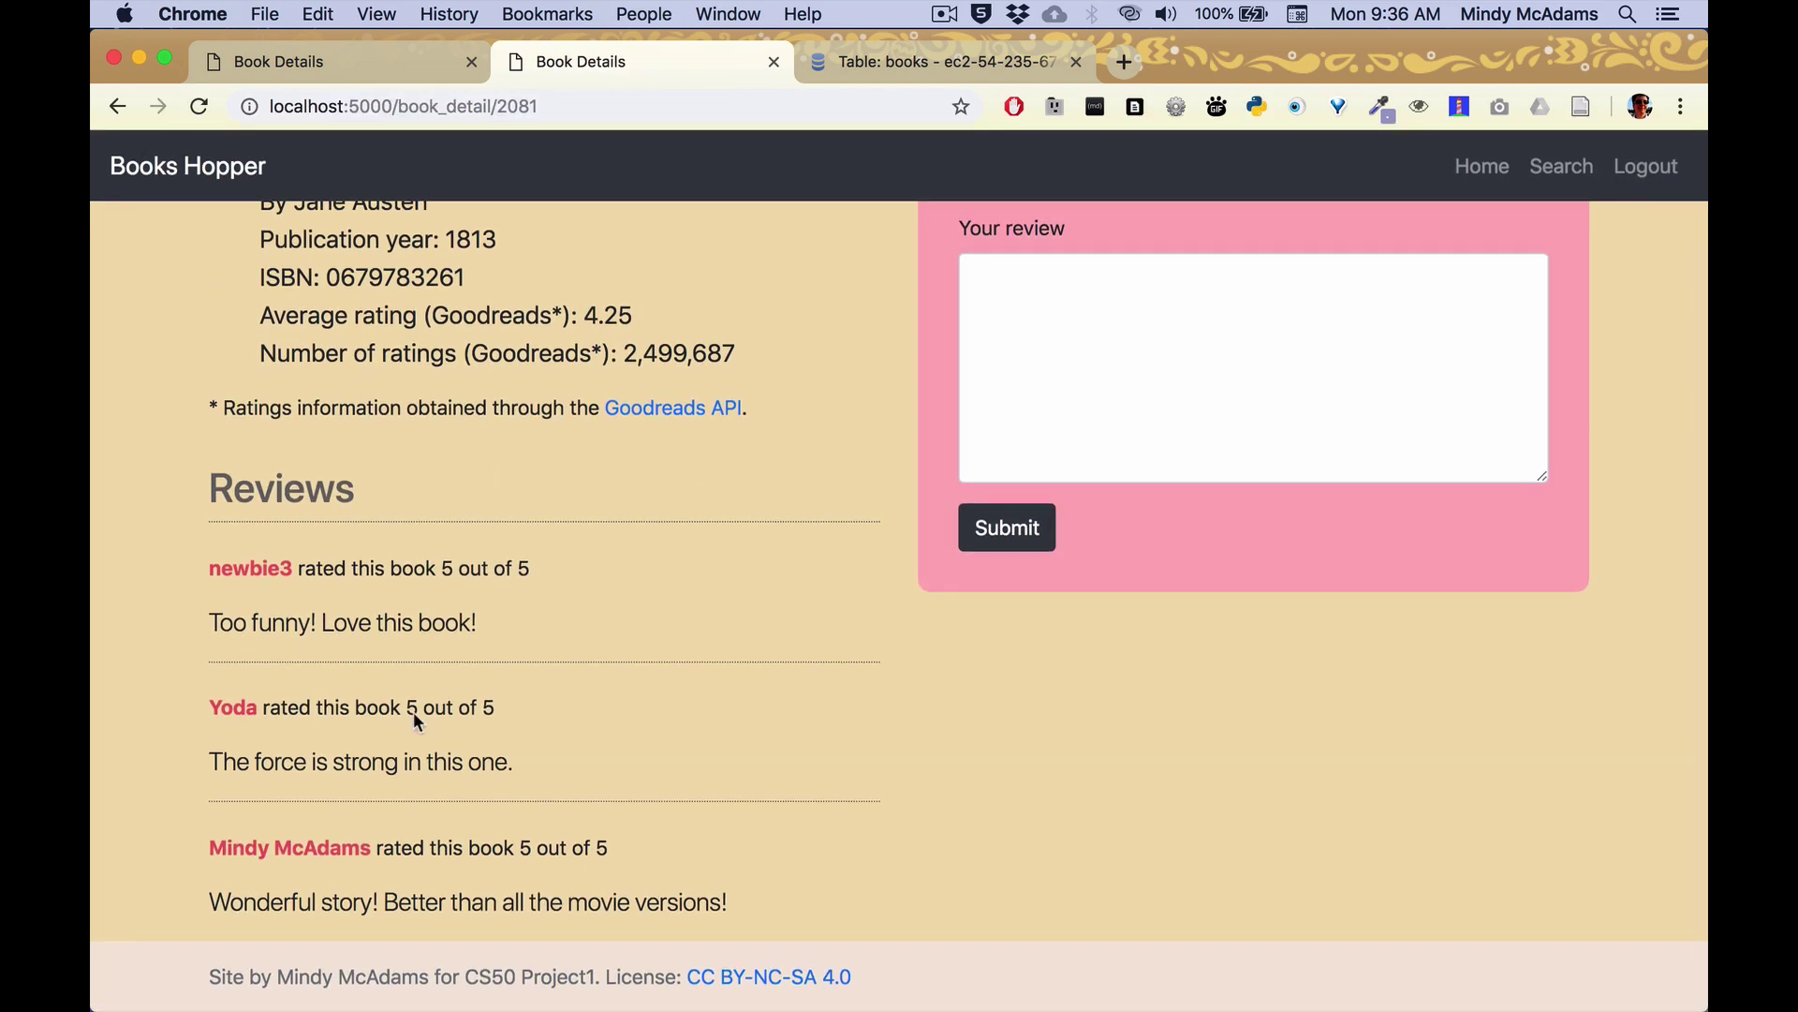
left_click_drag(252, 703, 204, 704)
left_click_drag(289, 569, 206, 569)
In Atom, open templates/book_detail.html from the tree view.
left_click(481, 630)
key("super+Tab")
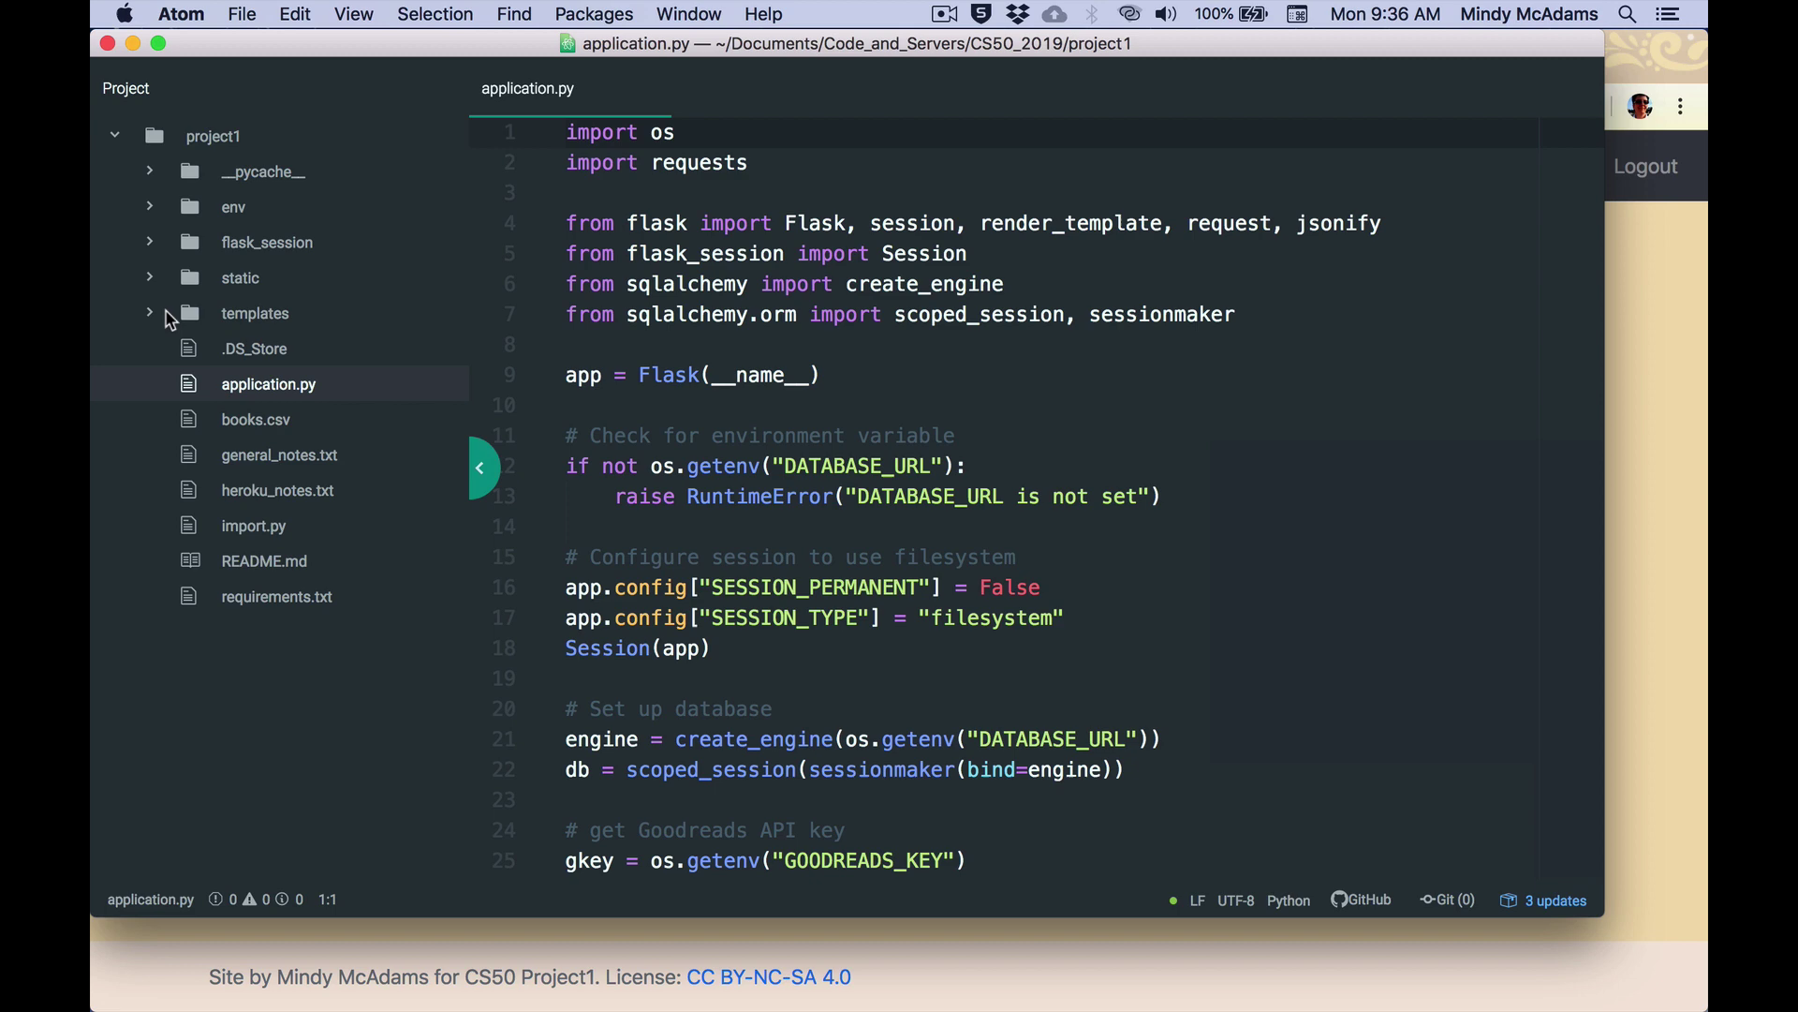
left_click(150, 314)
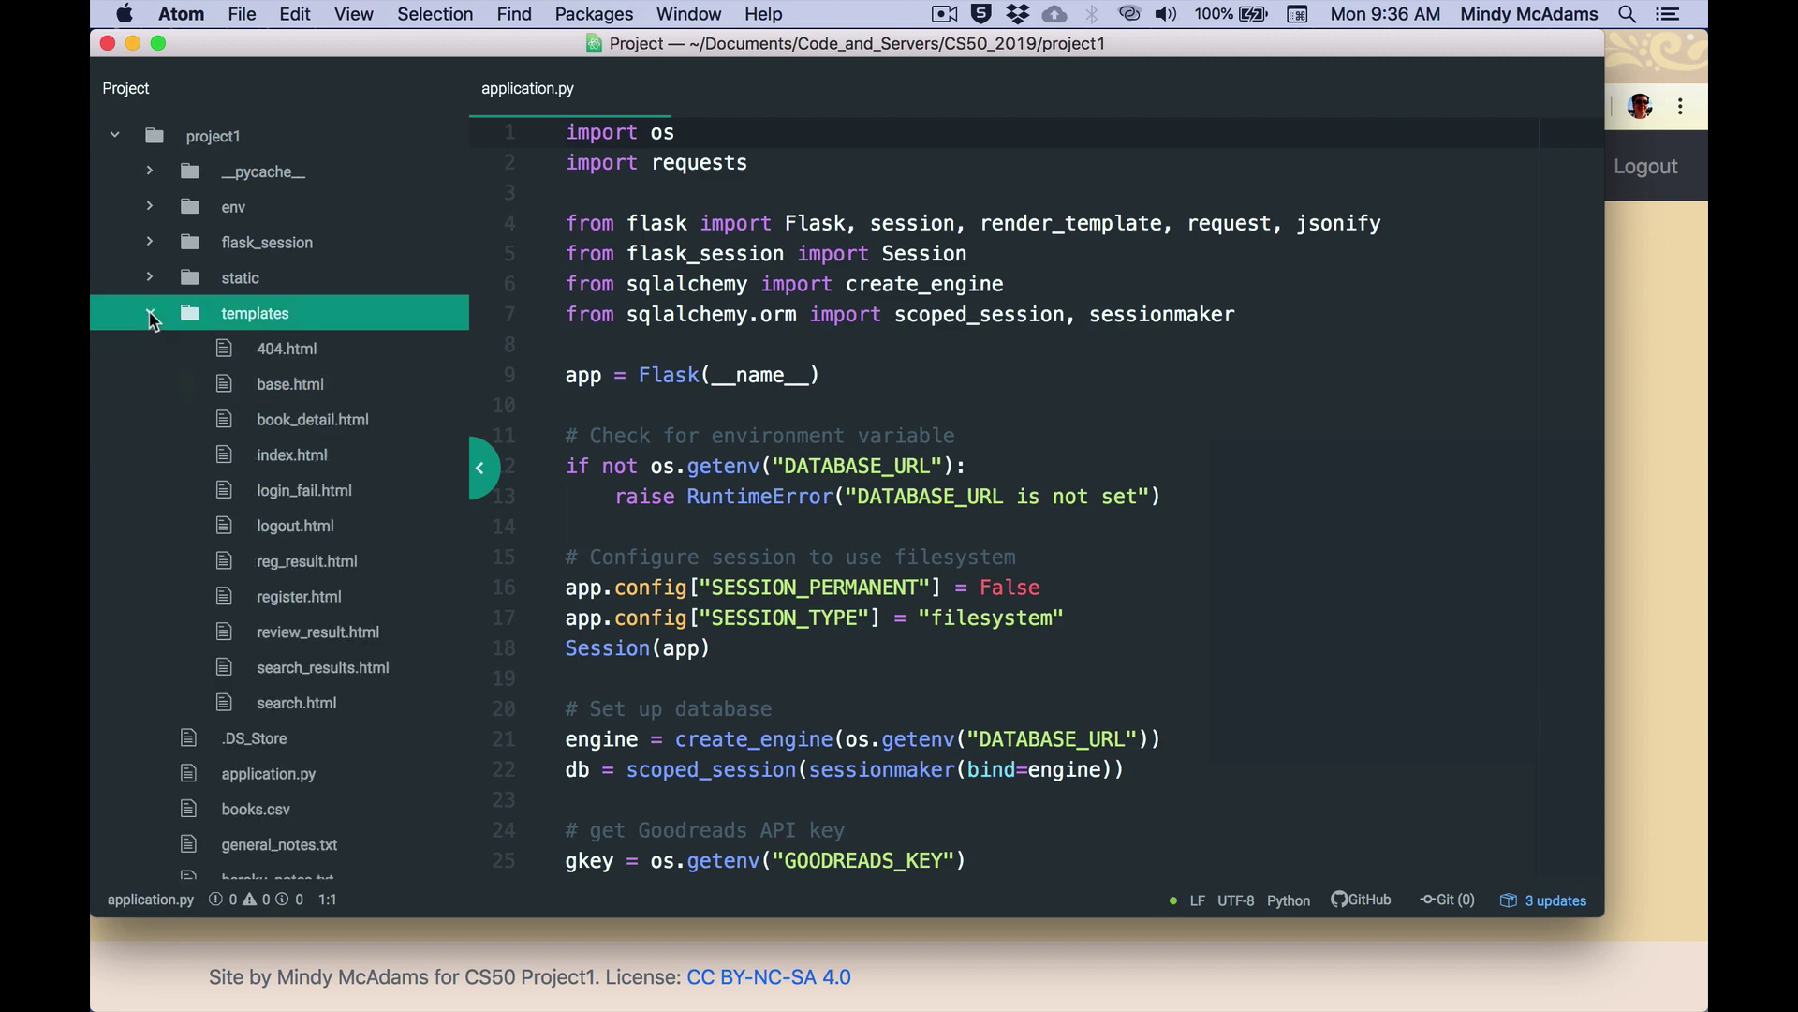
left_click(228, 426)
Select the if and elif lines that test the reviewer's first and last names.
scroll(975, 561, "down", 10)
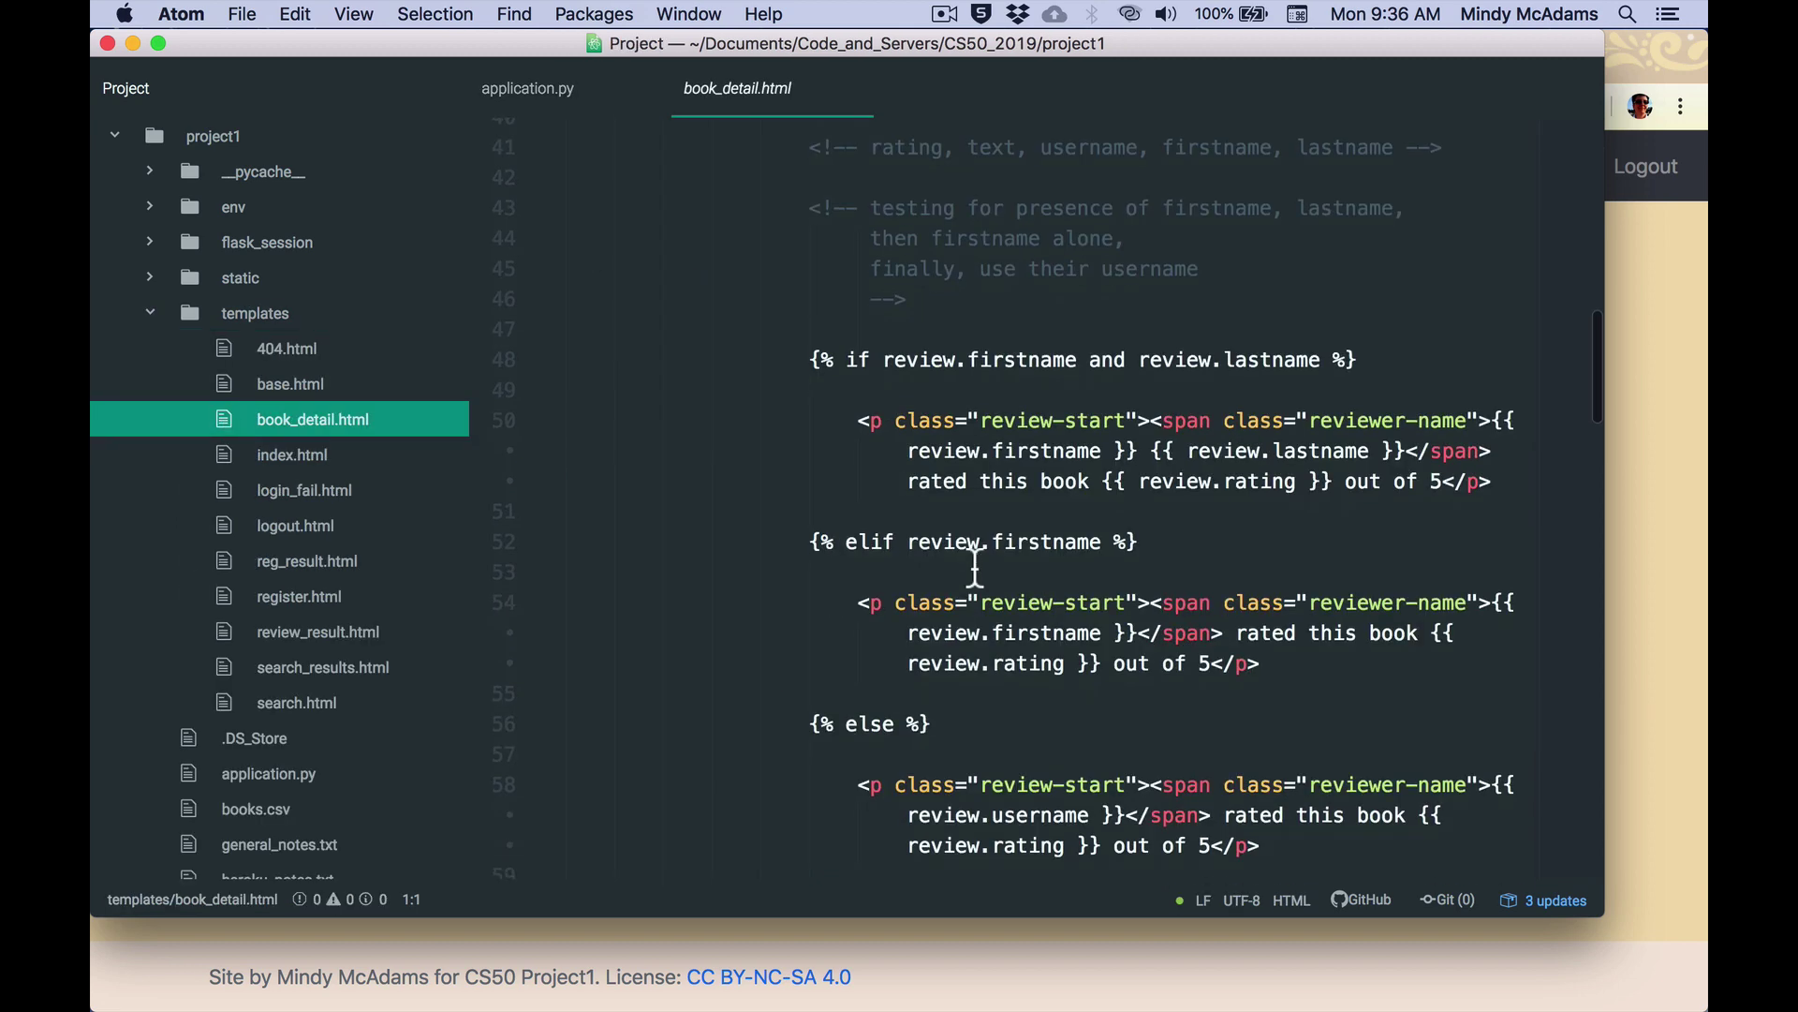
left_click_drag(815, 367, 817, 400)
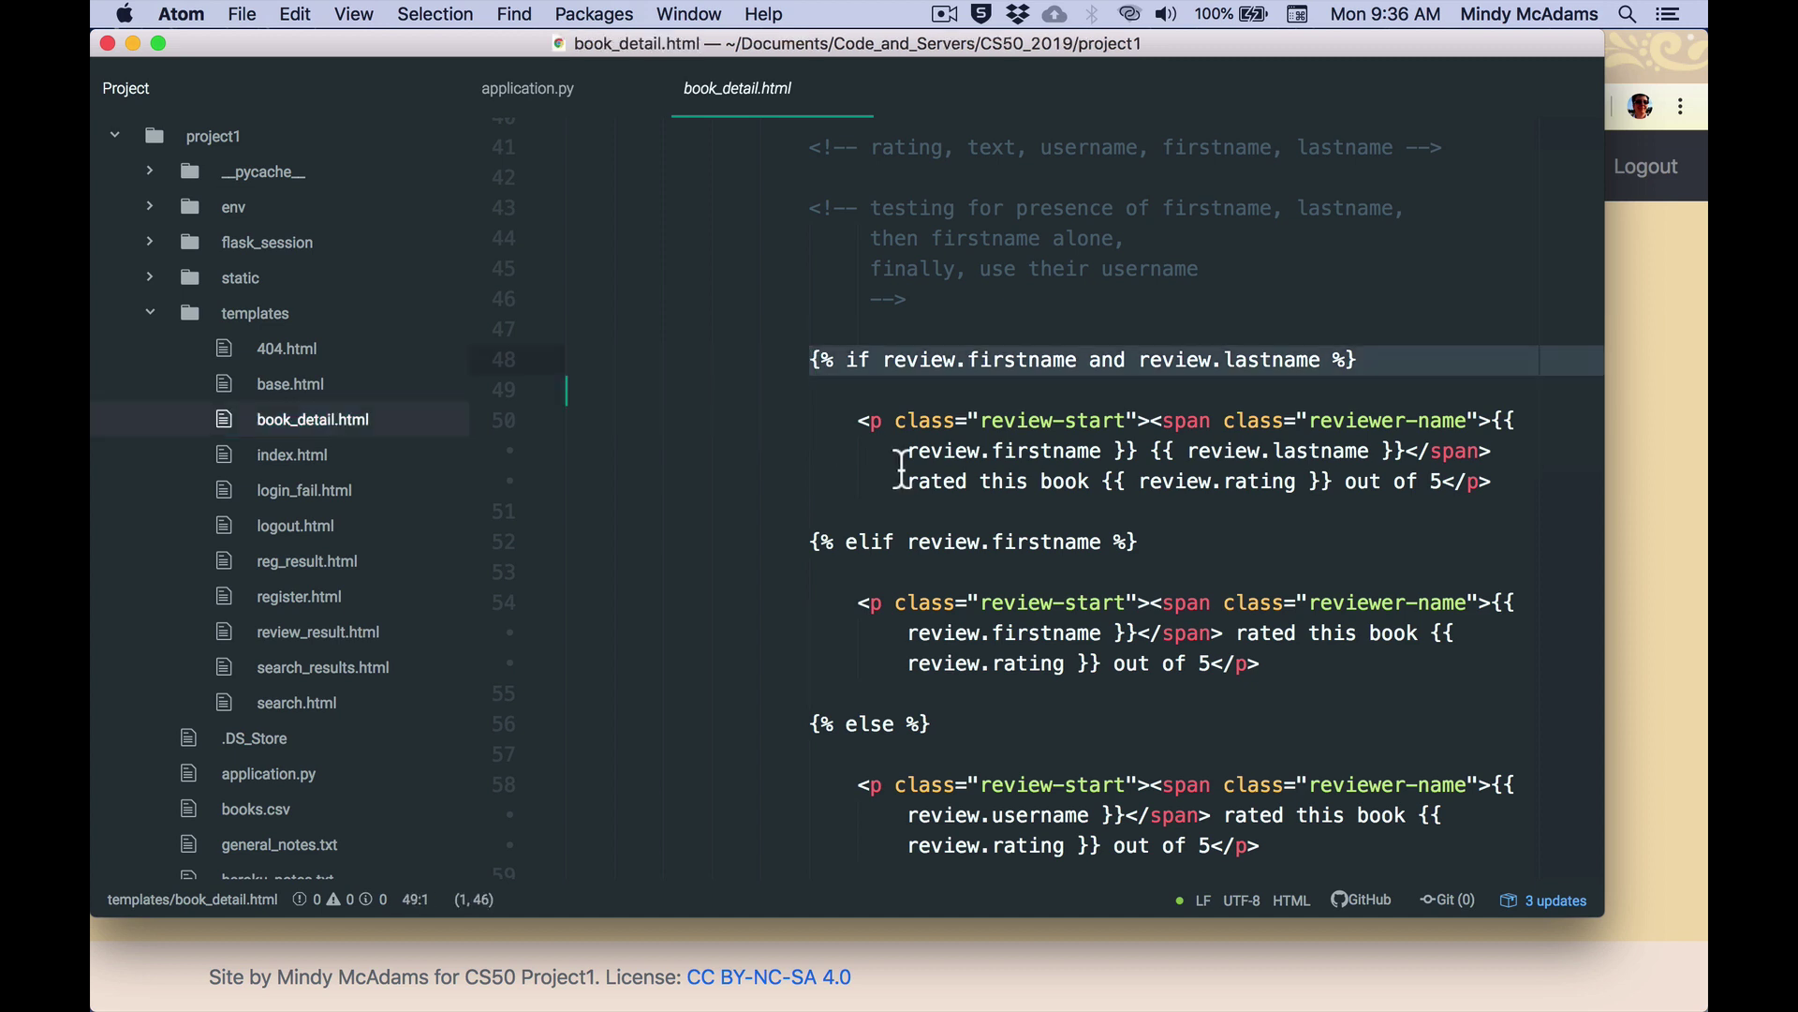
scroll(1061, 478, "down", 5)
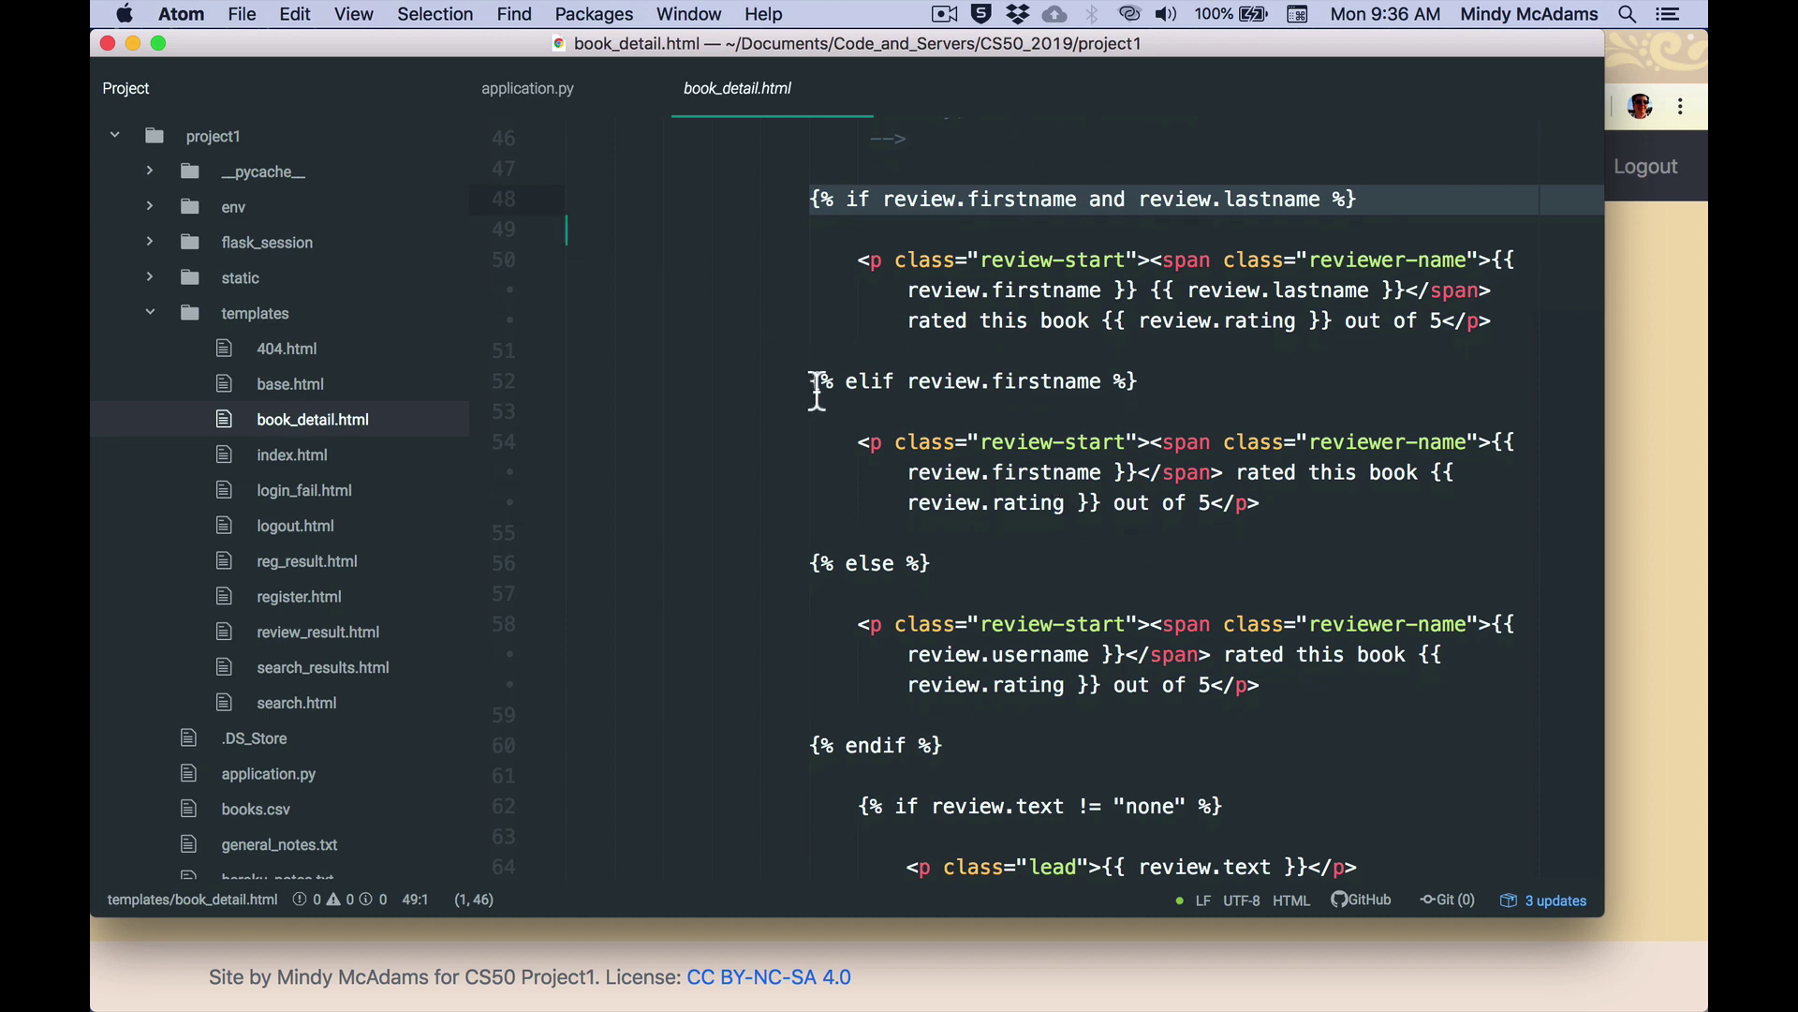
left_click_drag(816, 381, 811, 498)
scroll(1064, 502, "down", 3)
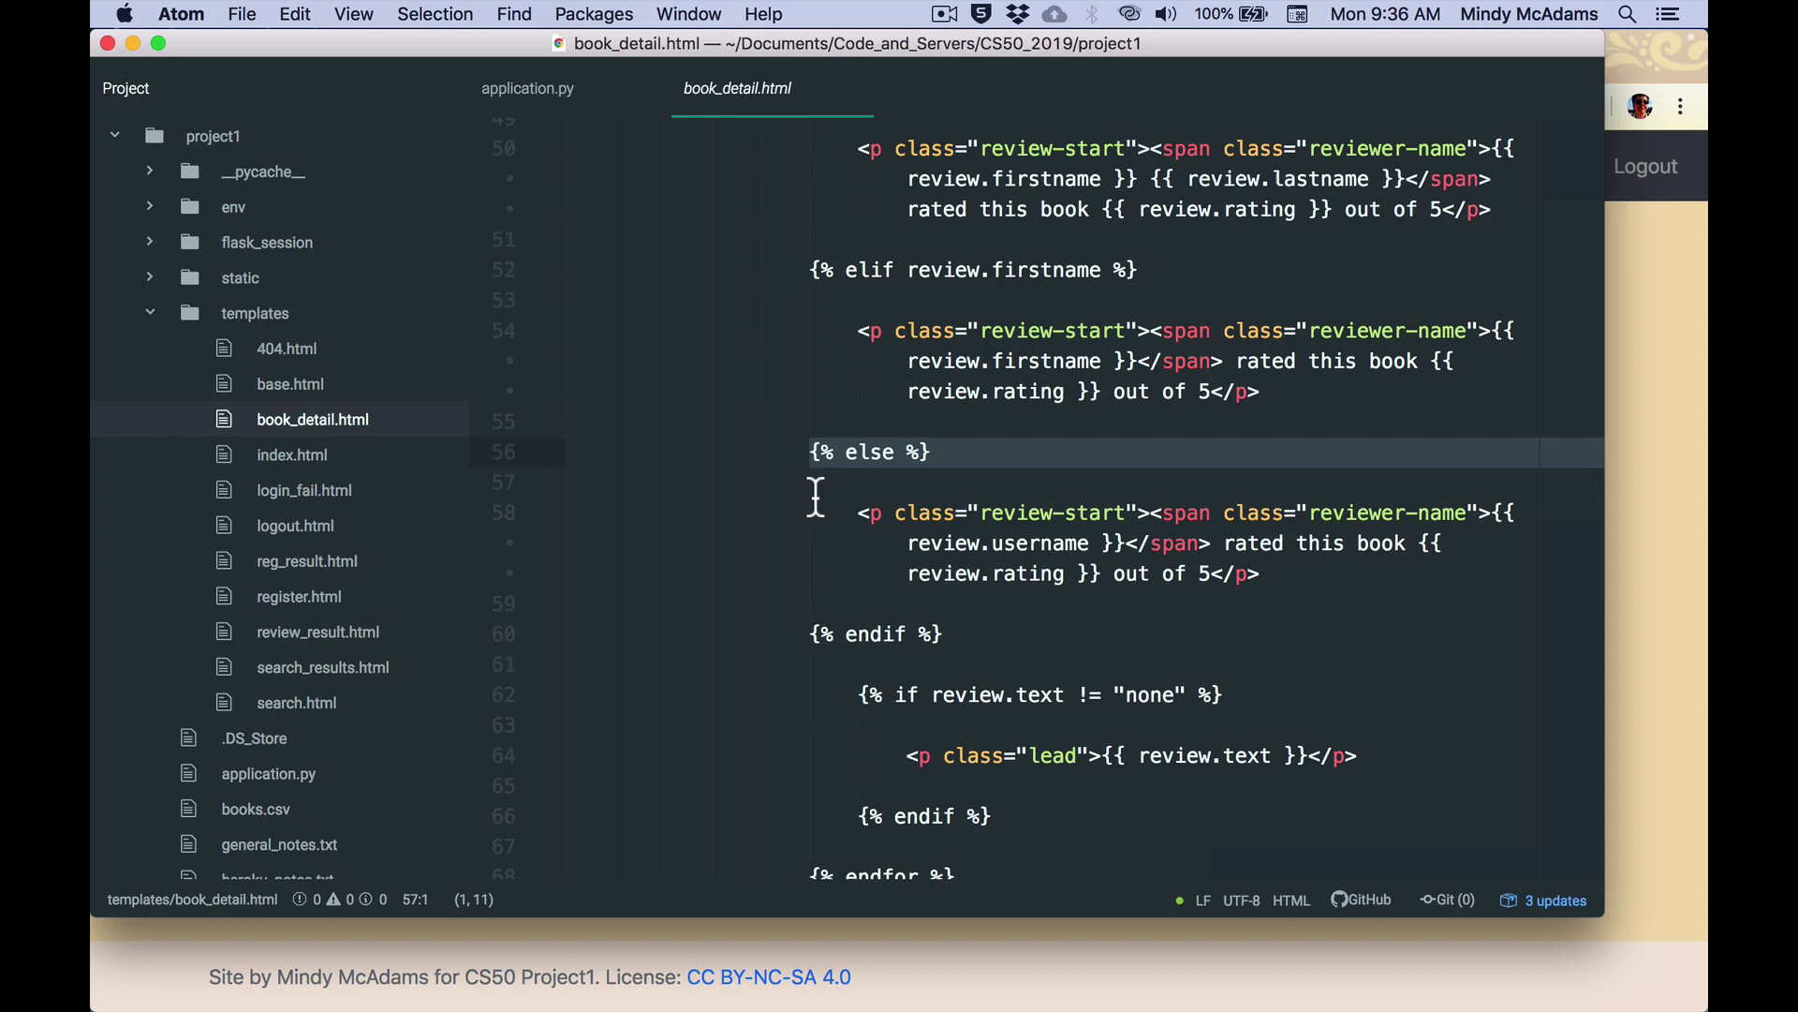
left_click(1082, 553)
Select the 404.html template, then bring the browser's GitHub README to the front.
left_click(1119, 669)
left_click(273, 350)
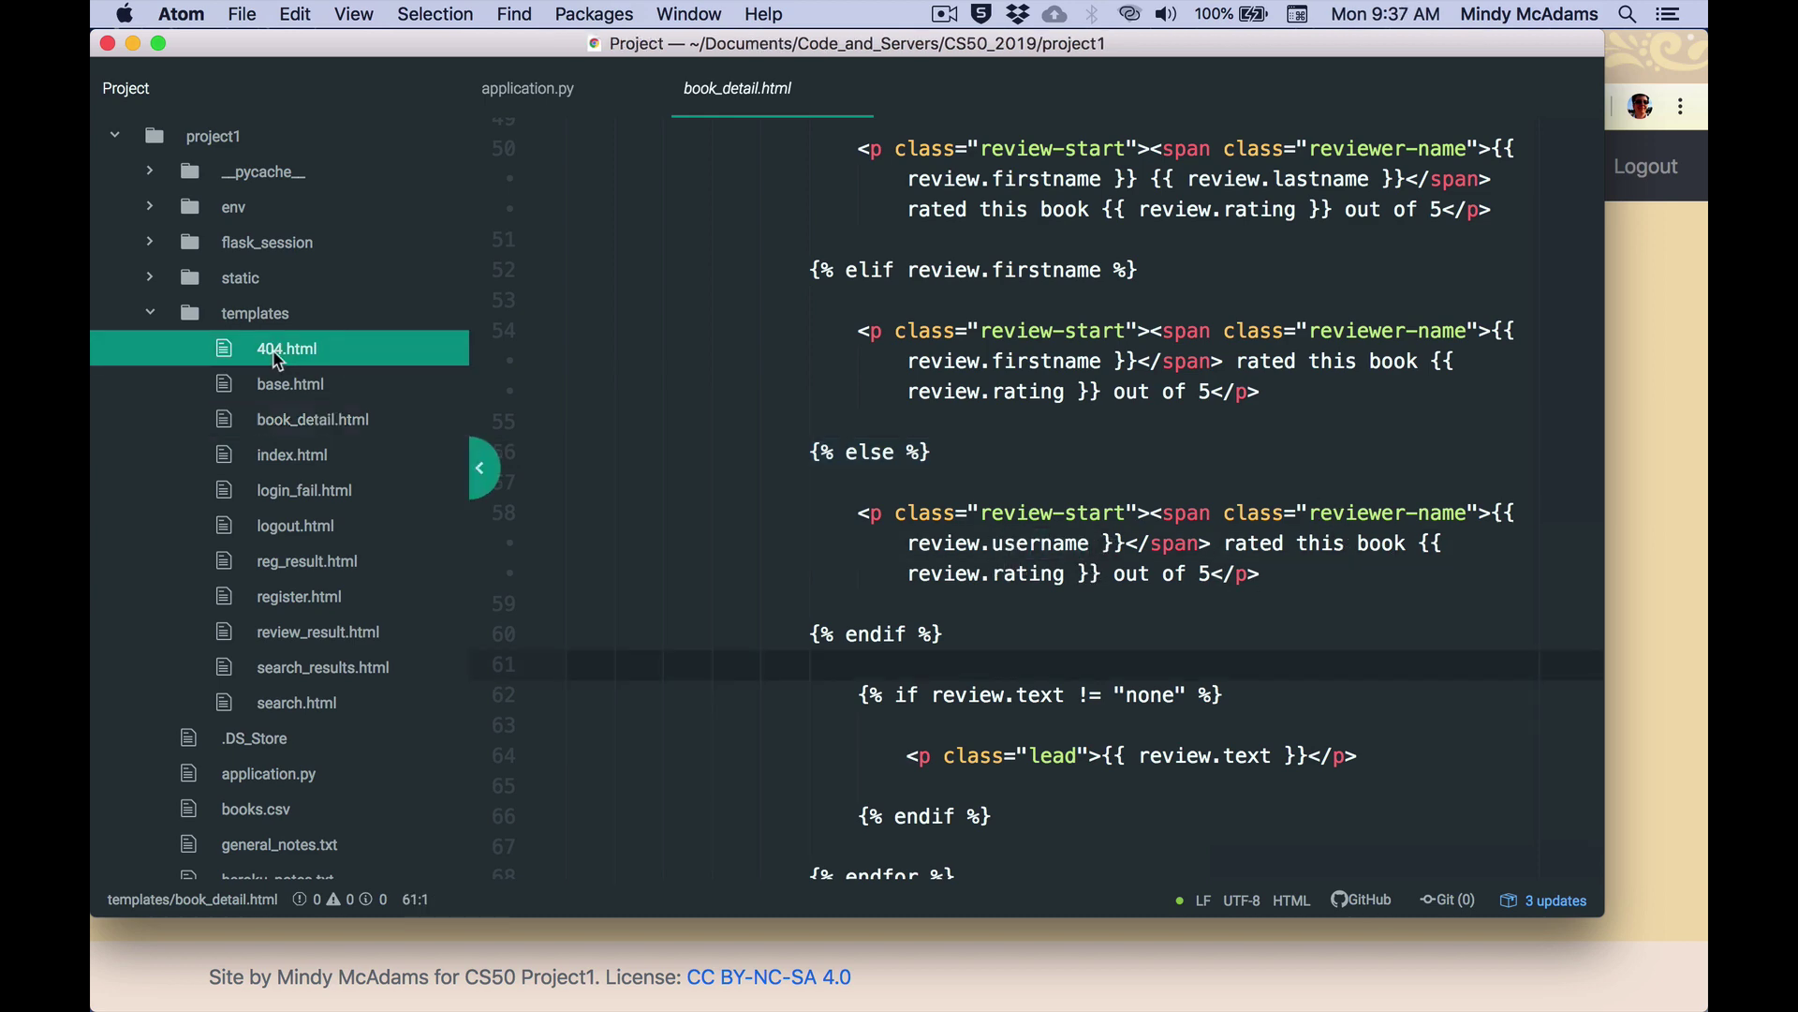
key("super+Tab")
scroll(781, 611, "down", 3)
scroll(782, 620, "down", 2)
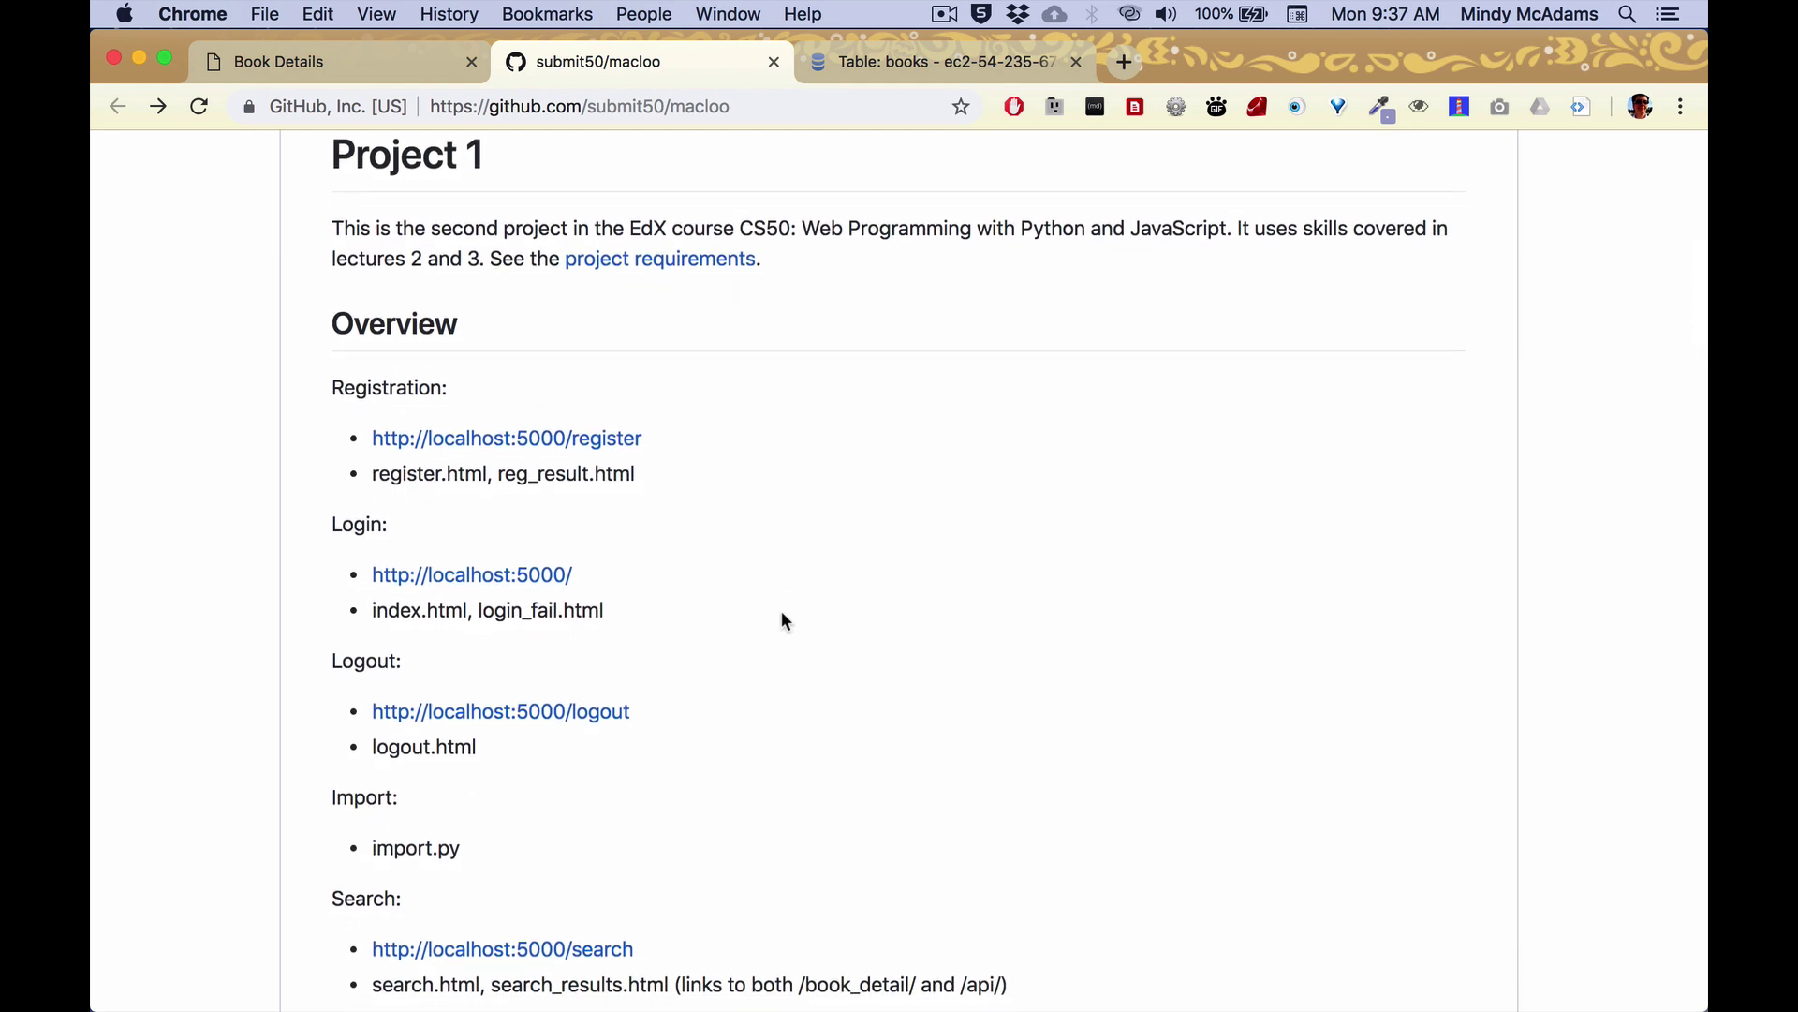
Scroll through the README's Overview down to the 404 route for /foobar.
scroll(782, 613, "down", 1)
scroll(785, 622, "down", 5)
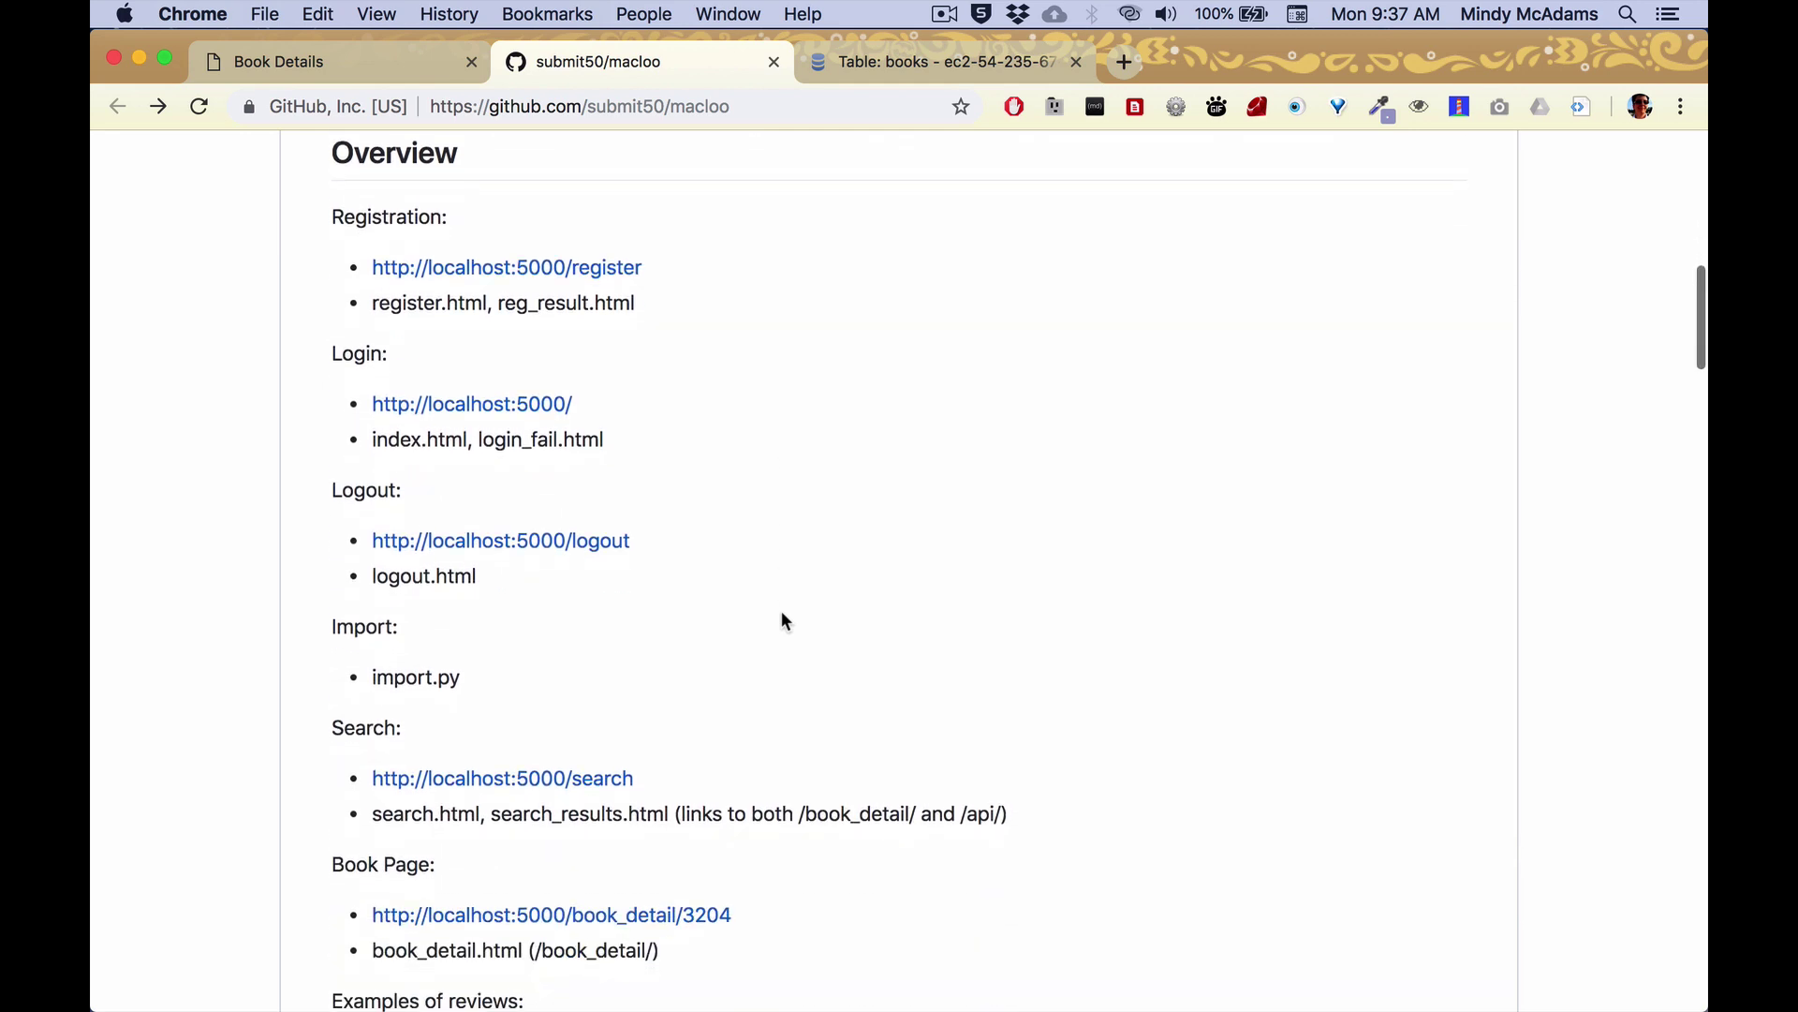
scroll(783, 615, "up", 4)
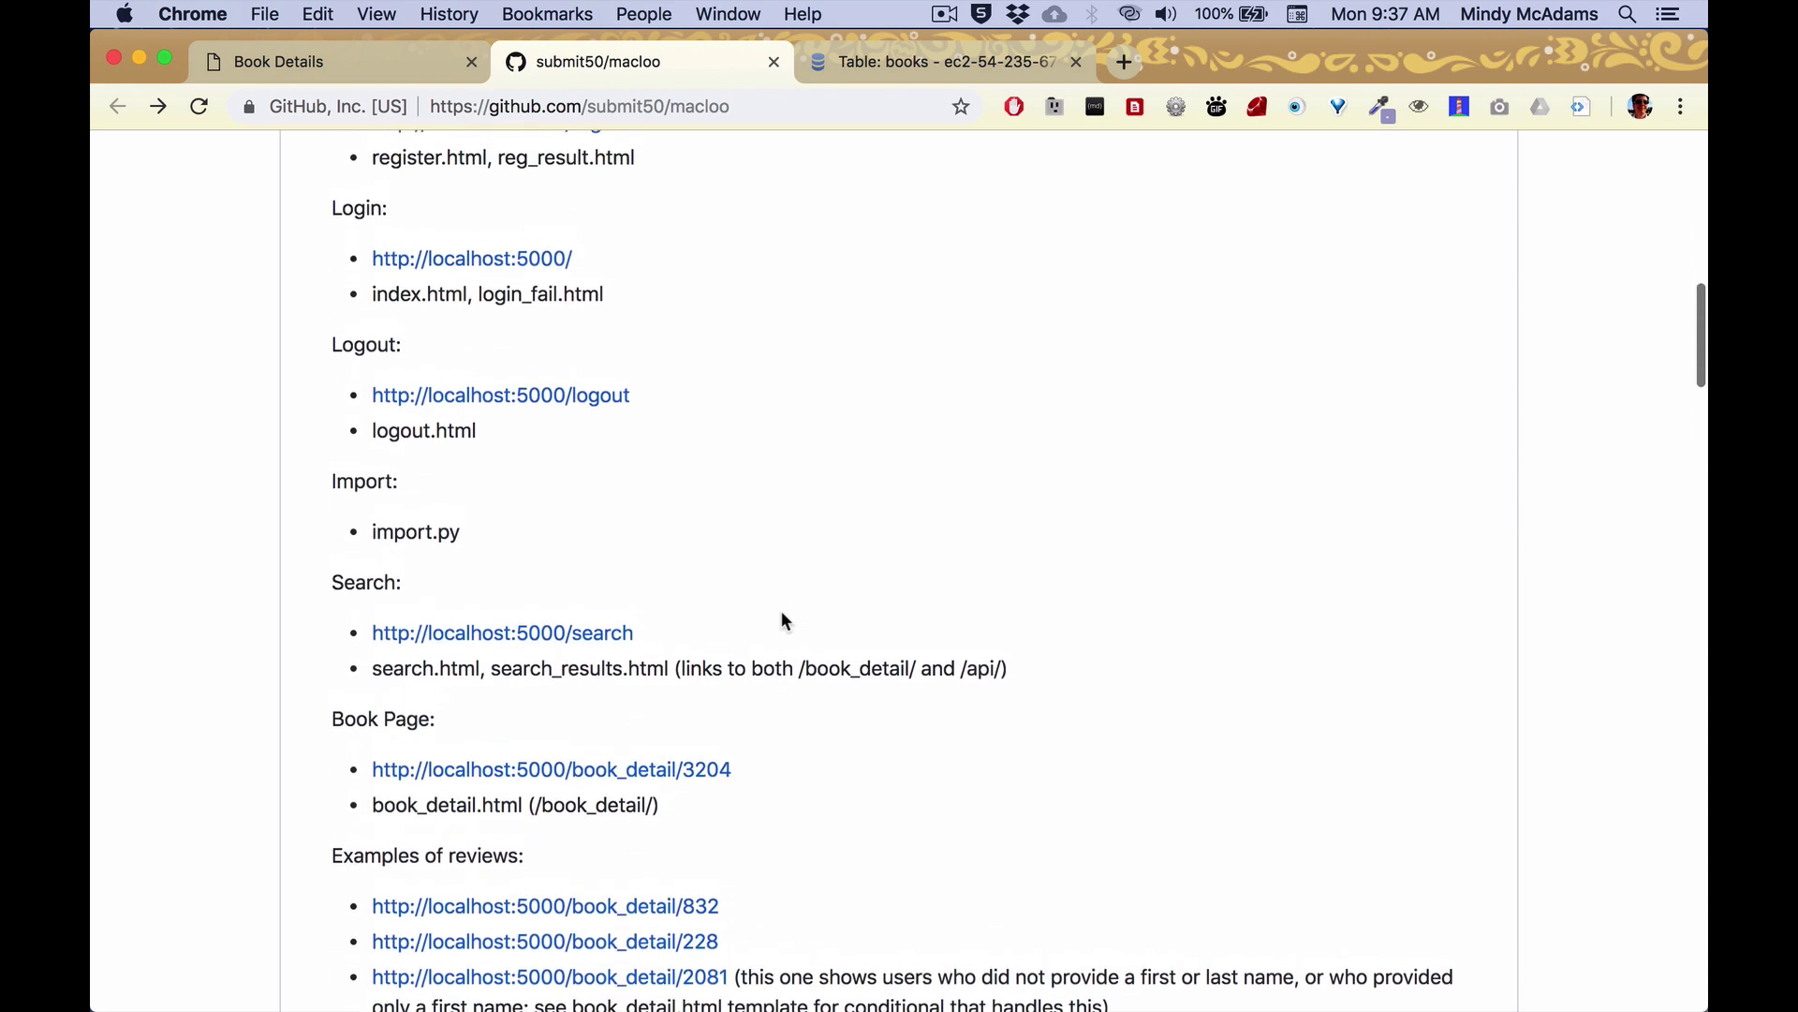
scroll(785, 622, "down", 6)
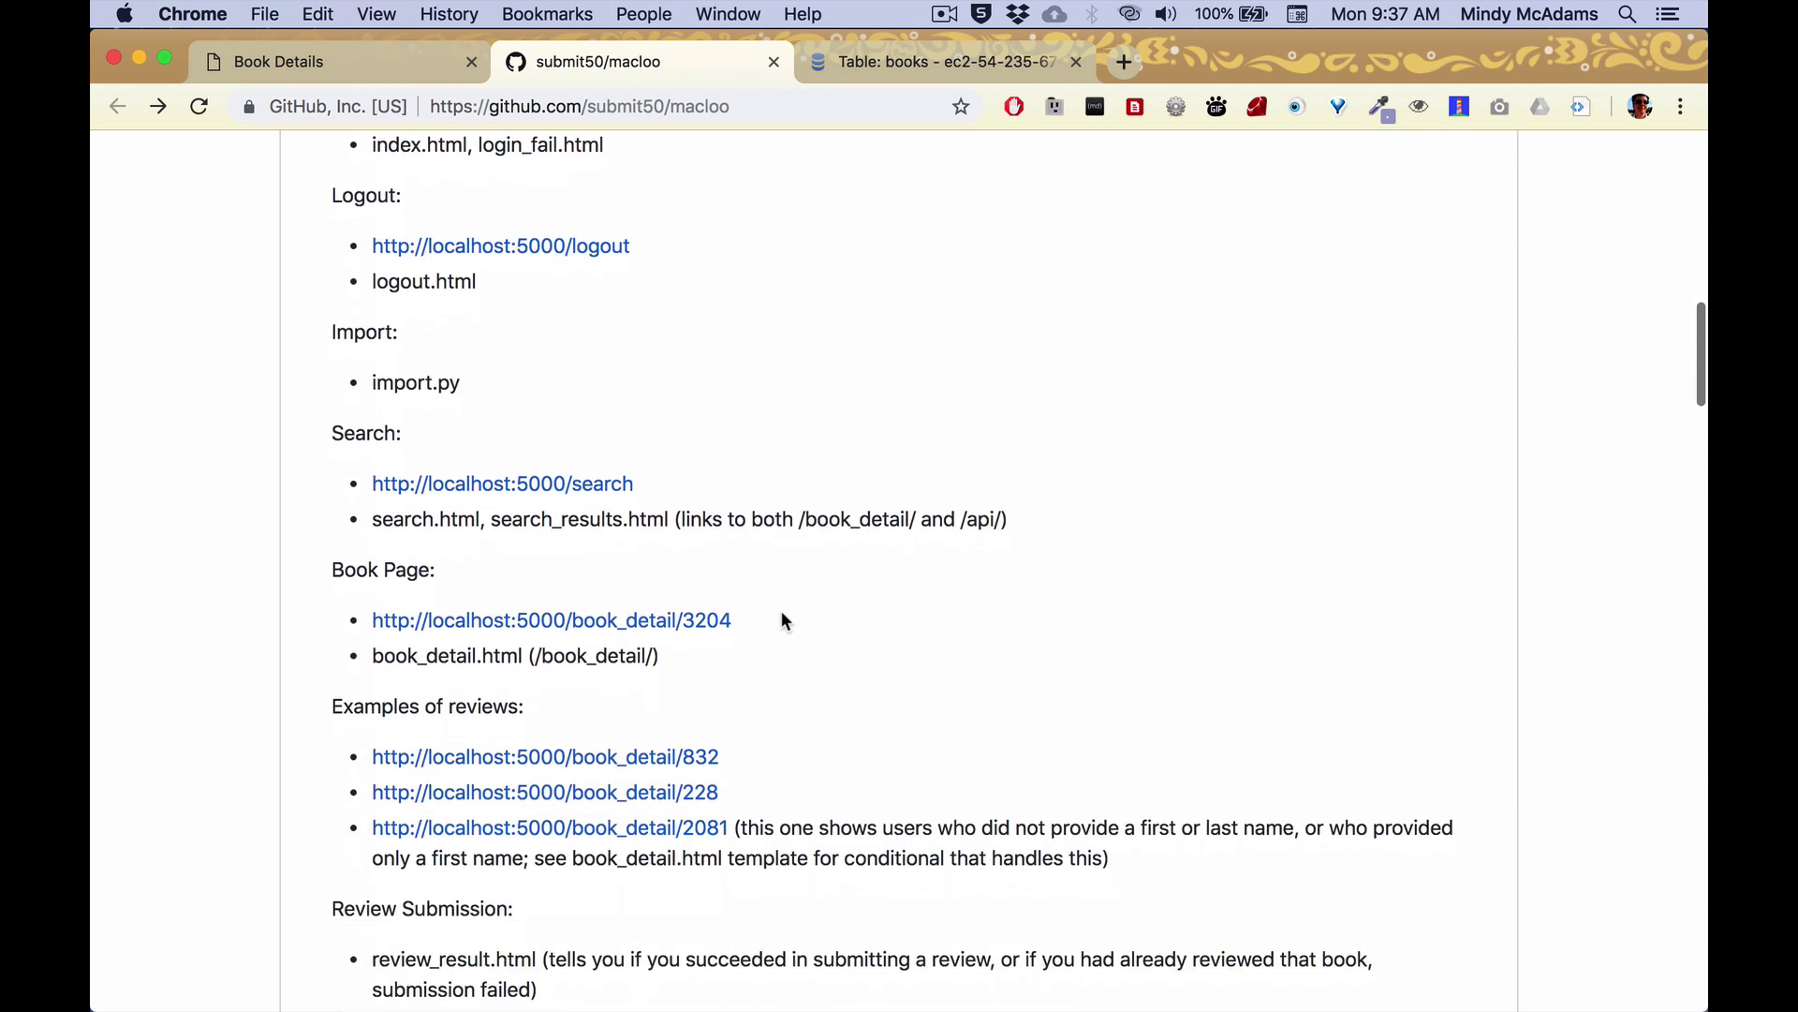
scroll(785, 622, "down", 2)
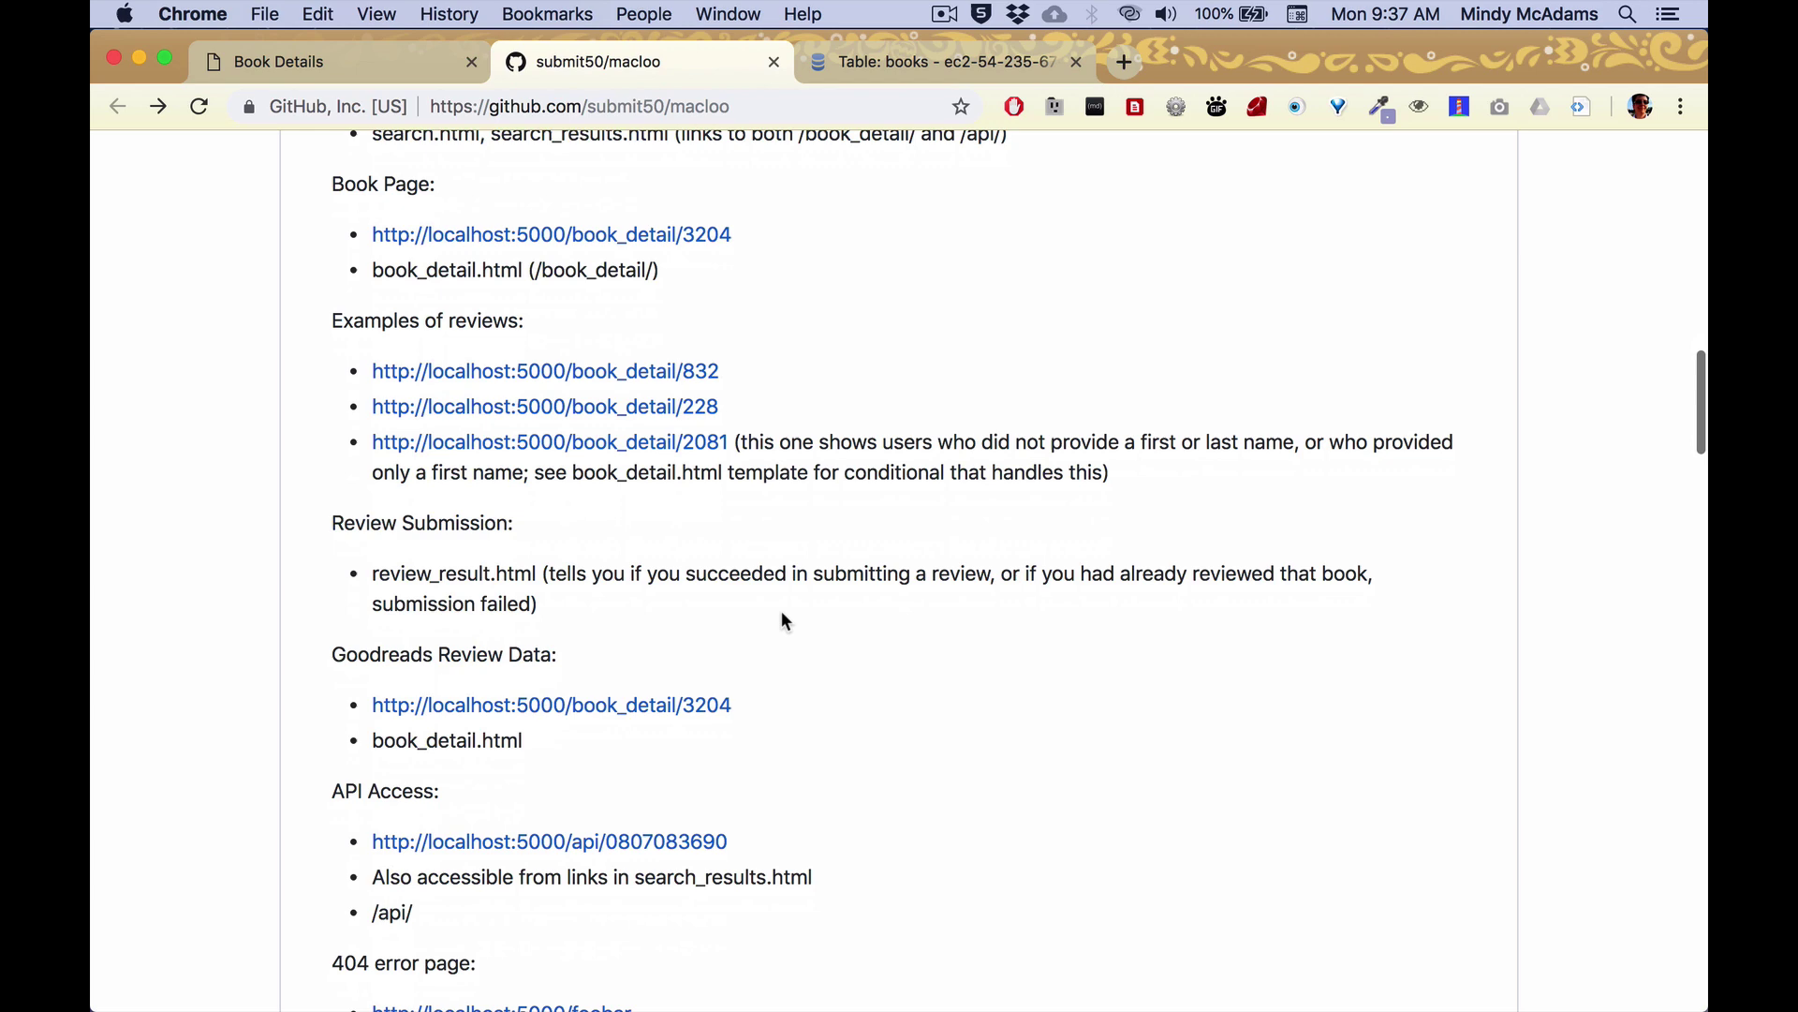
scroll(785, 620, "down", 5)
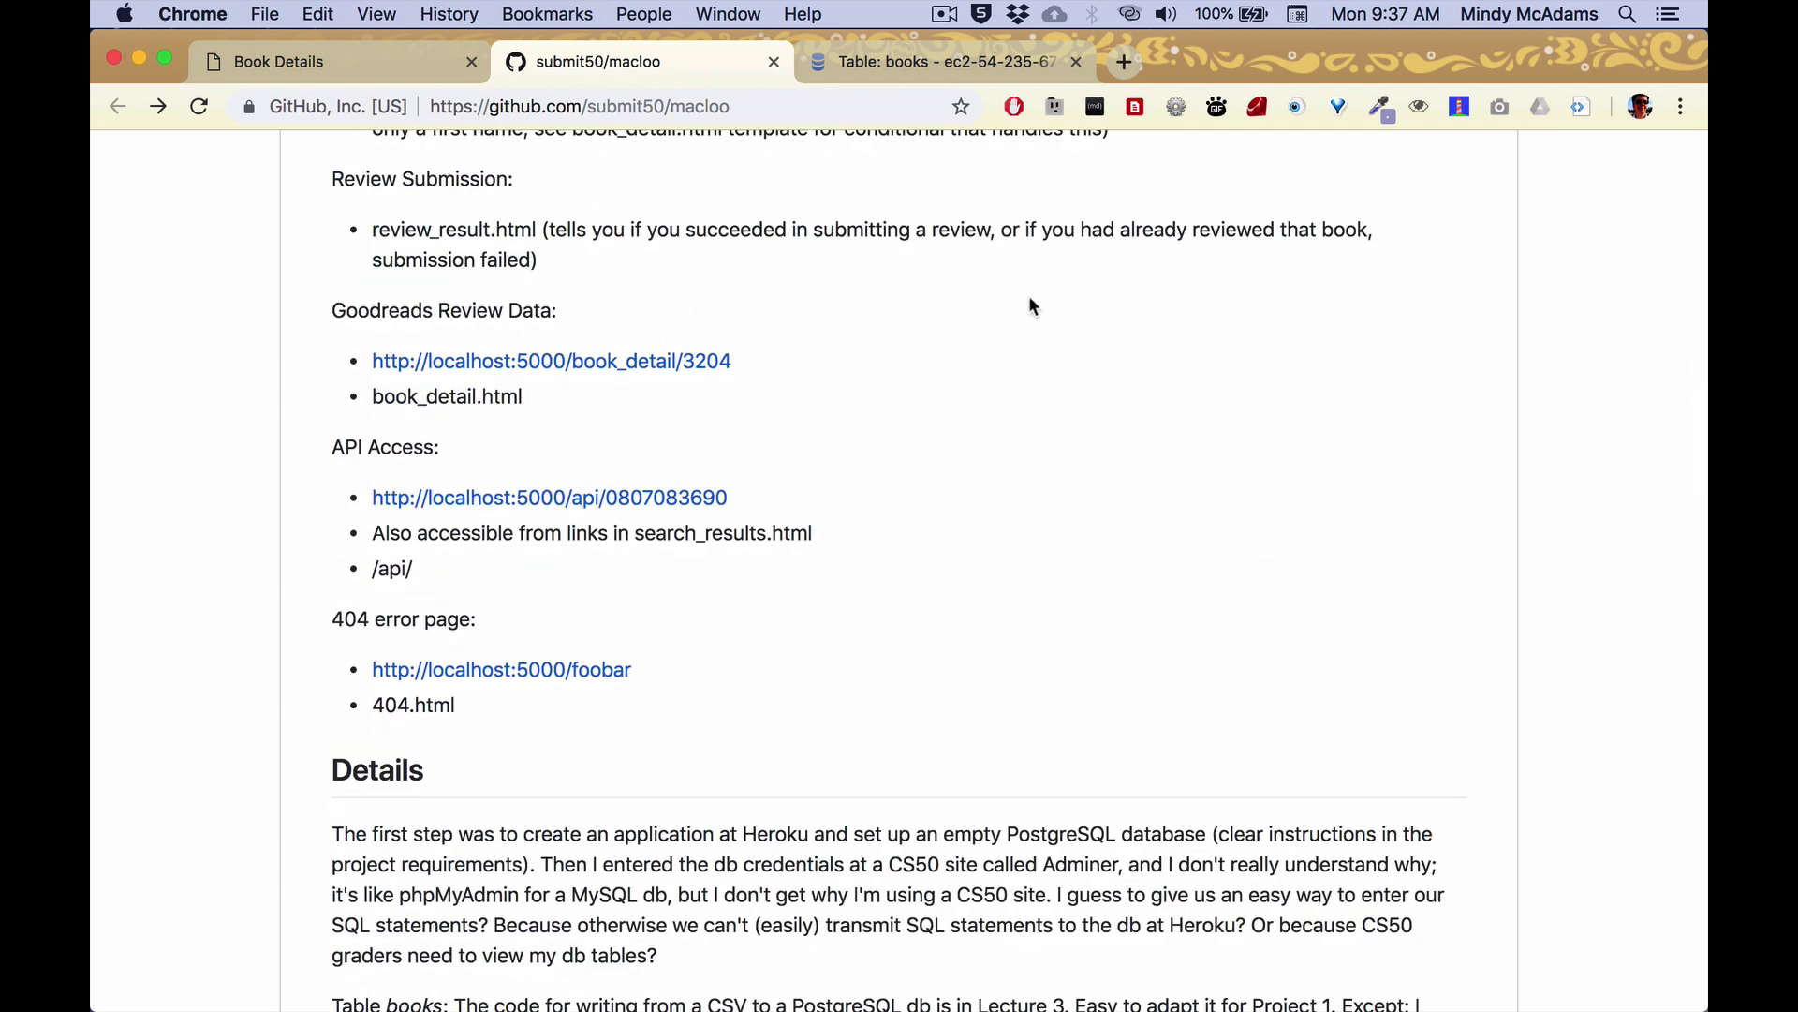
Log out from The Poisonwood Bible page and open /book_detail/5002, which requires login.
left_click(356, 61)
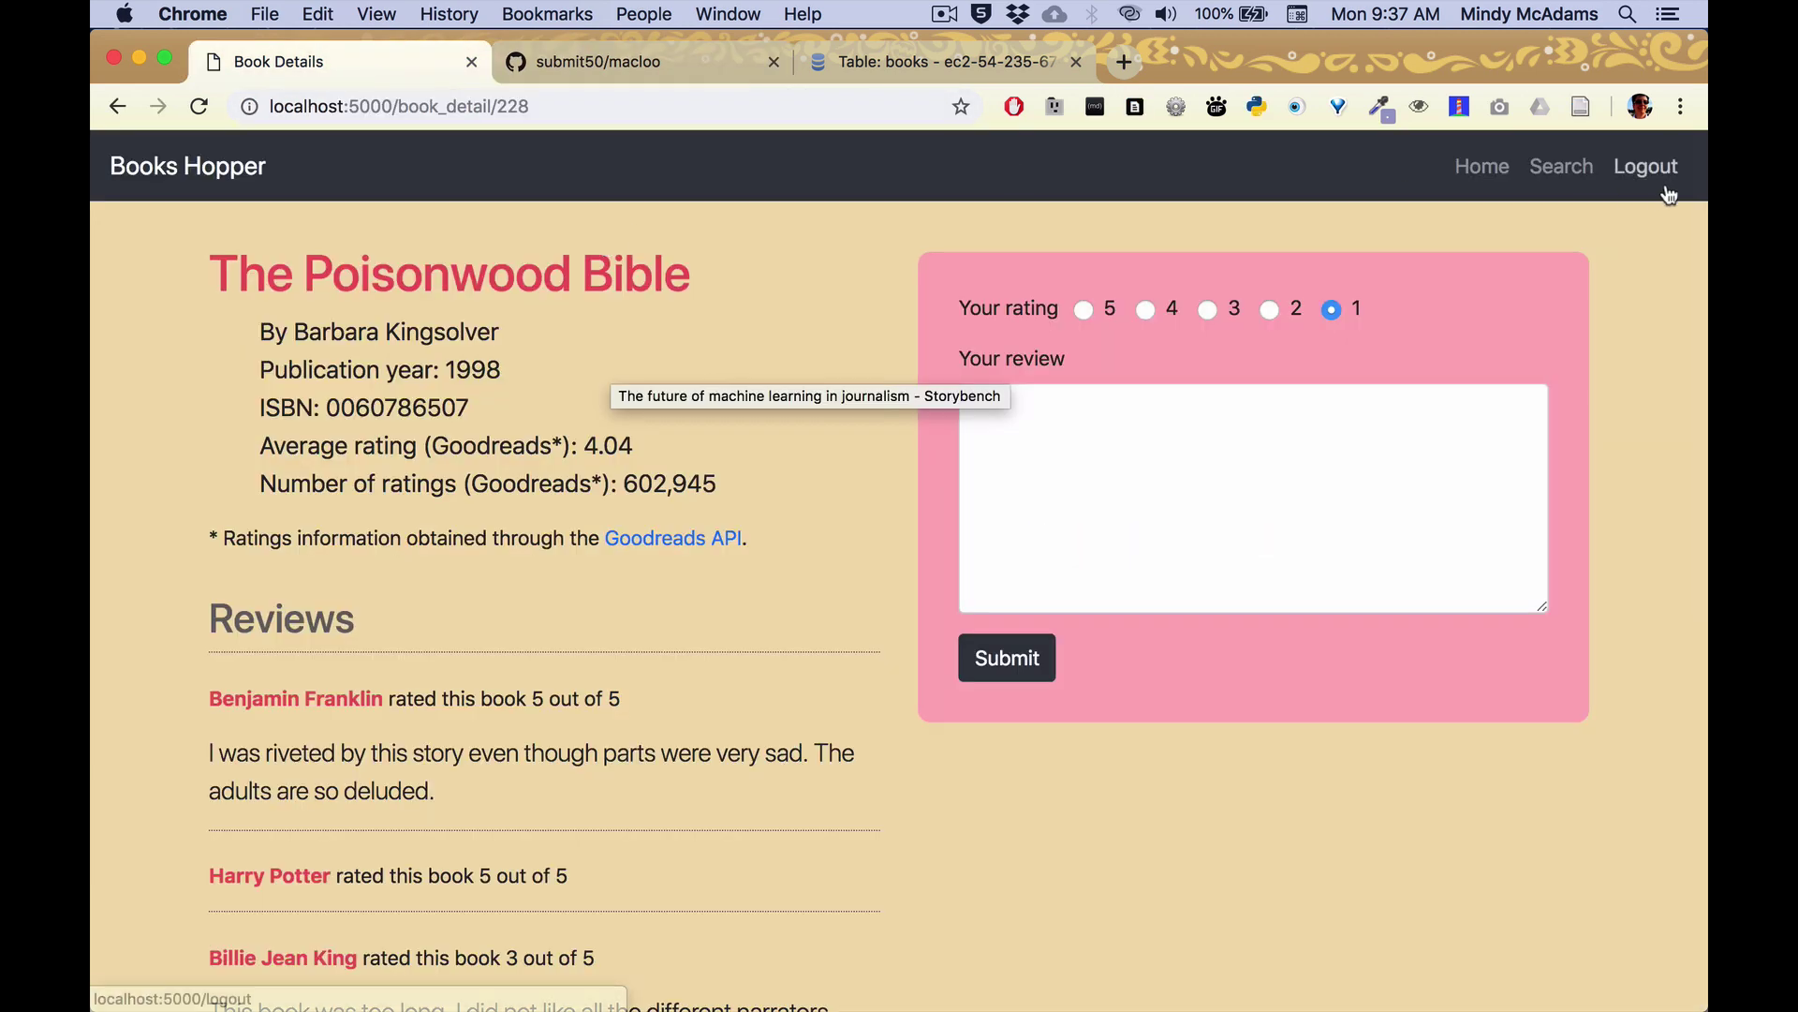
left_click(1666, 187)
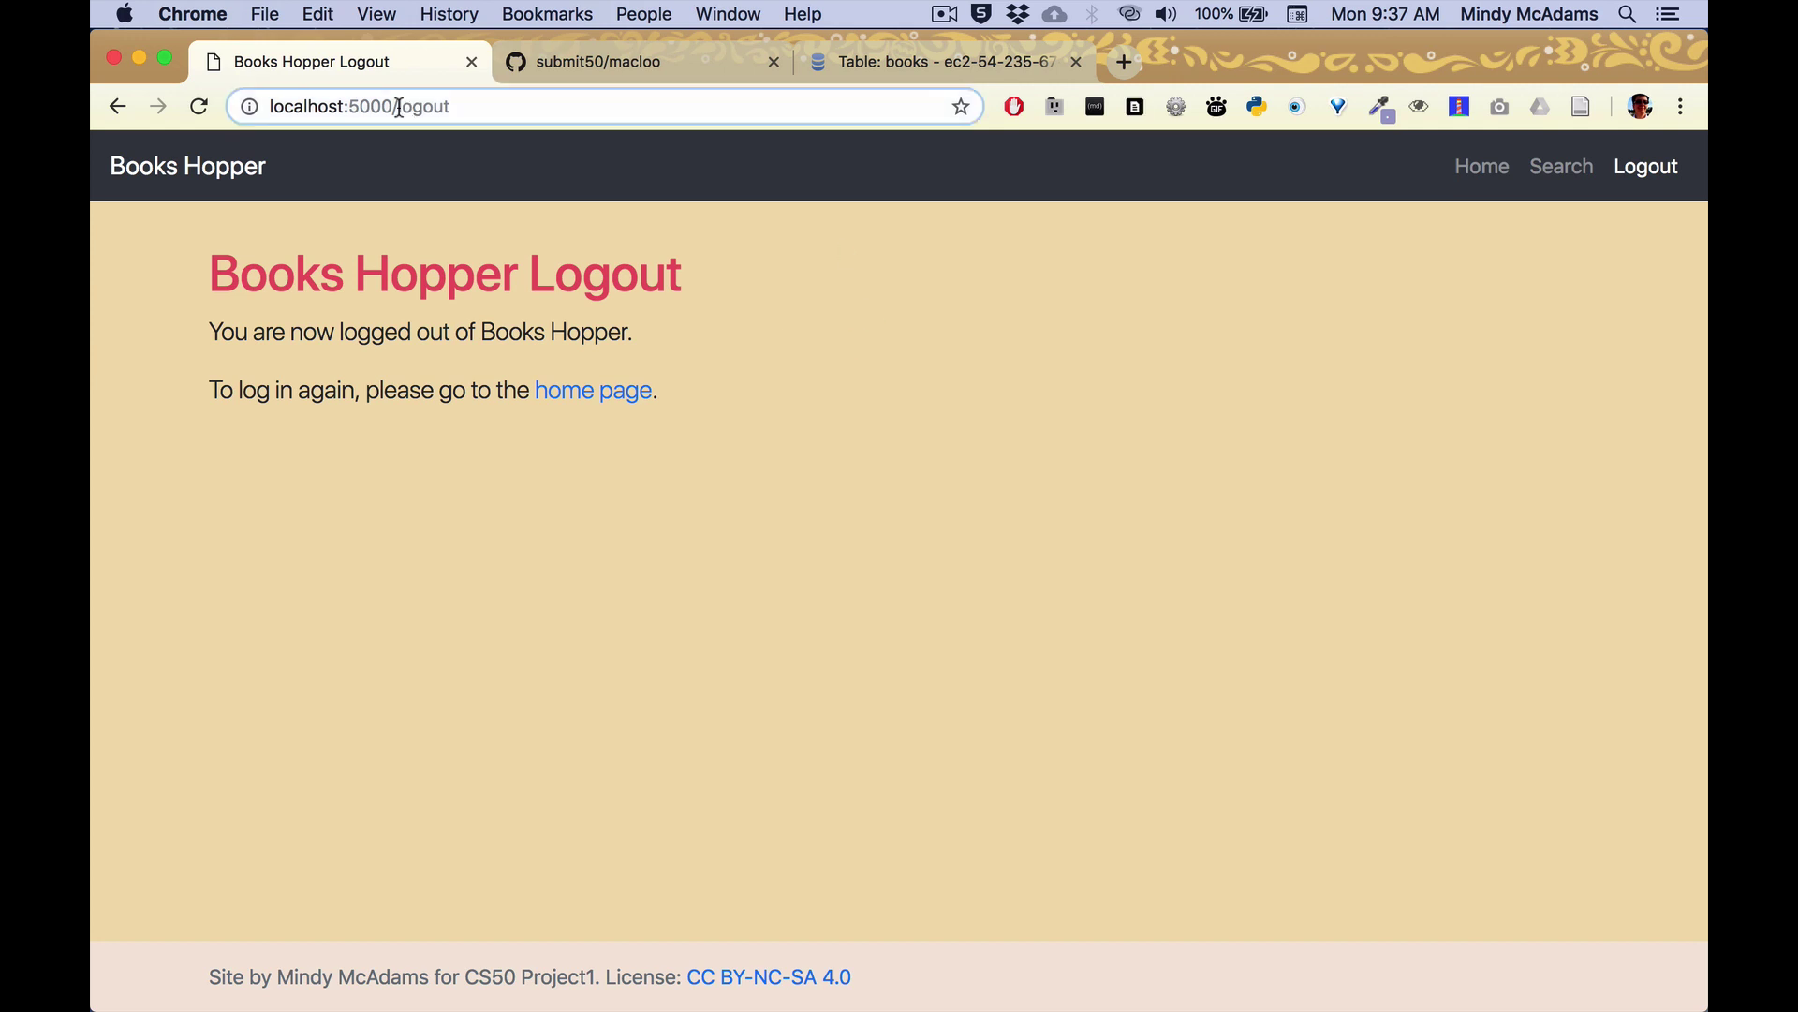
left_click_drag(398, 107, 550, 100)
type("book")
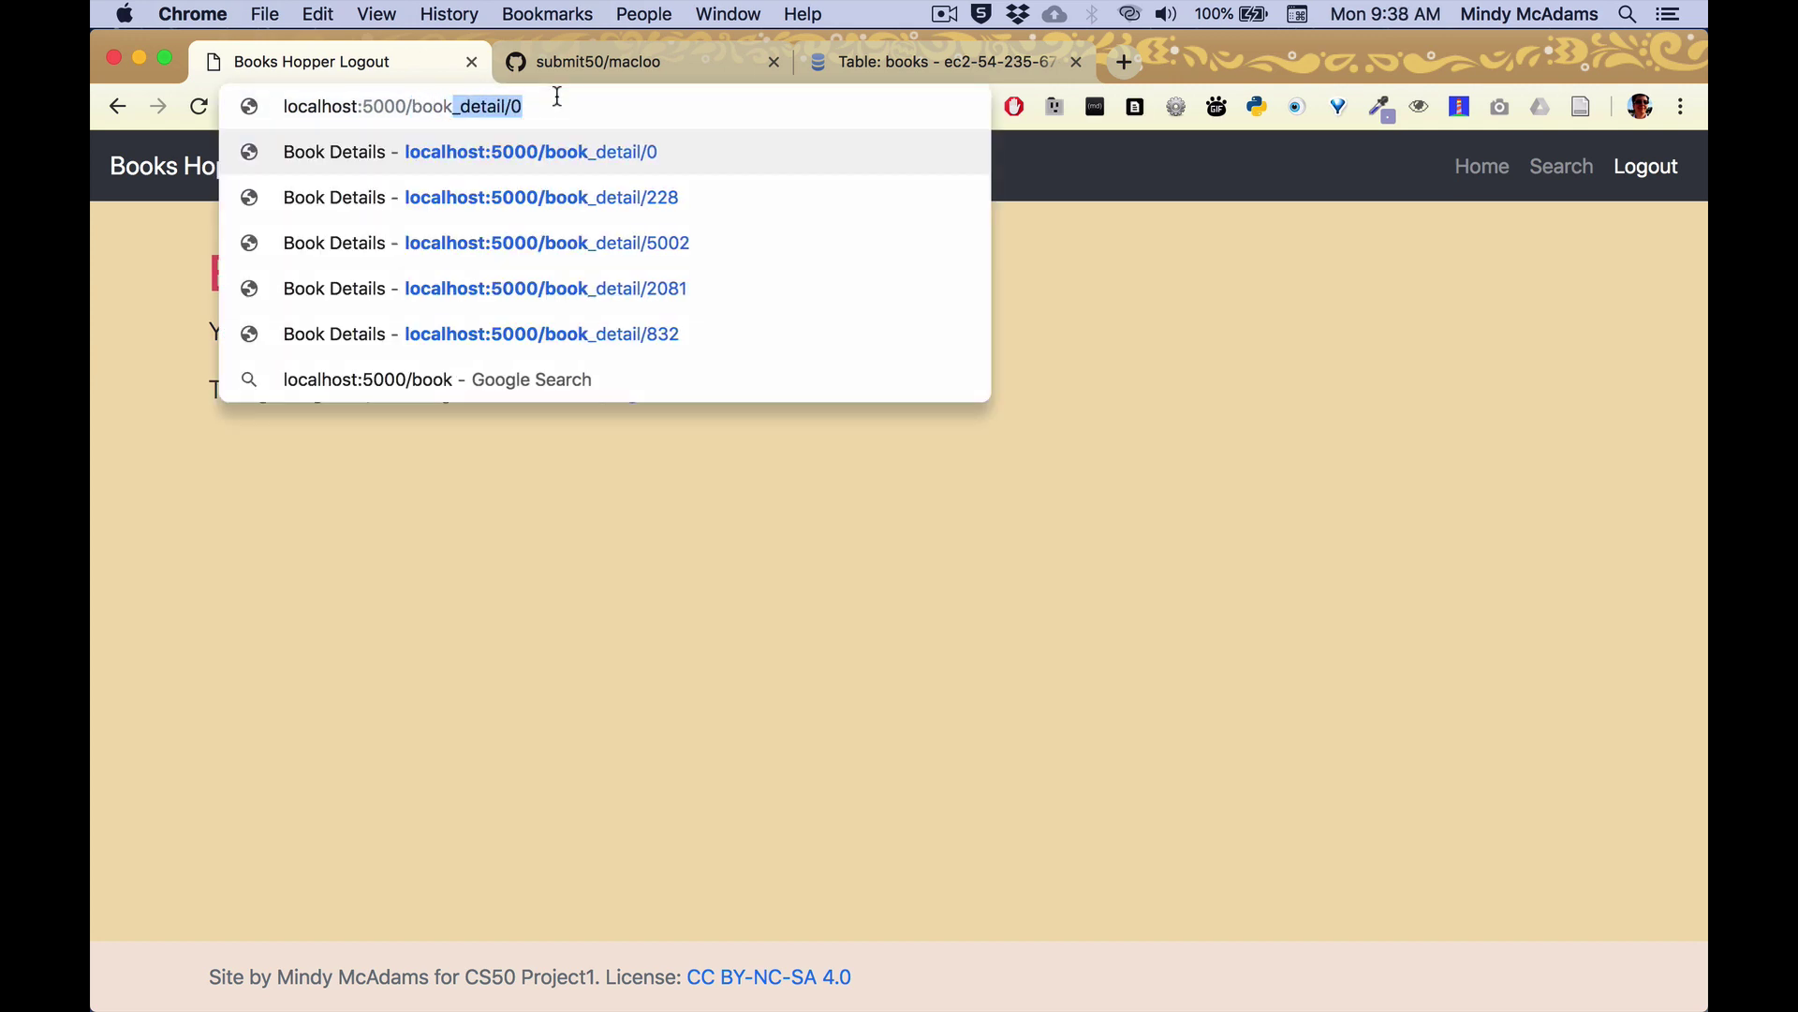
type("_detail/5002")
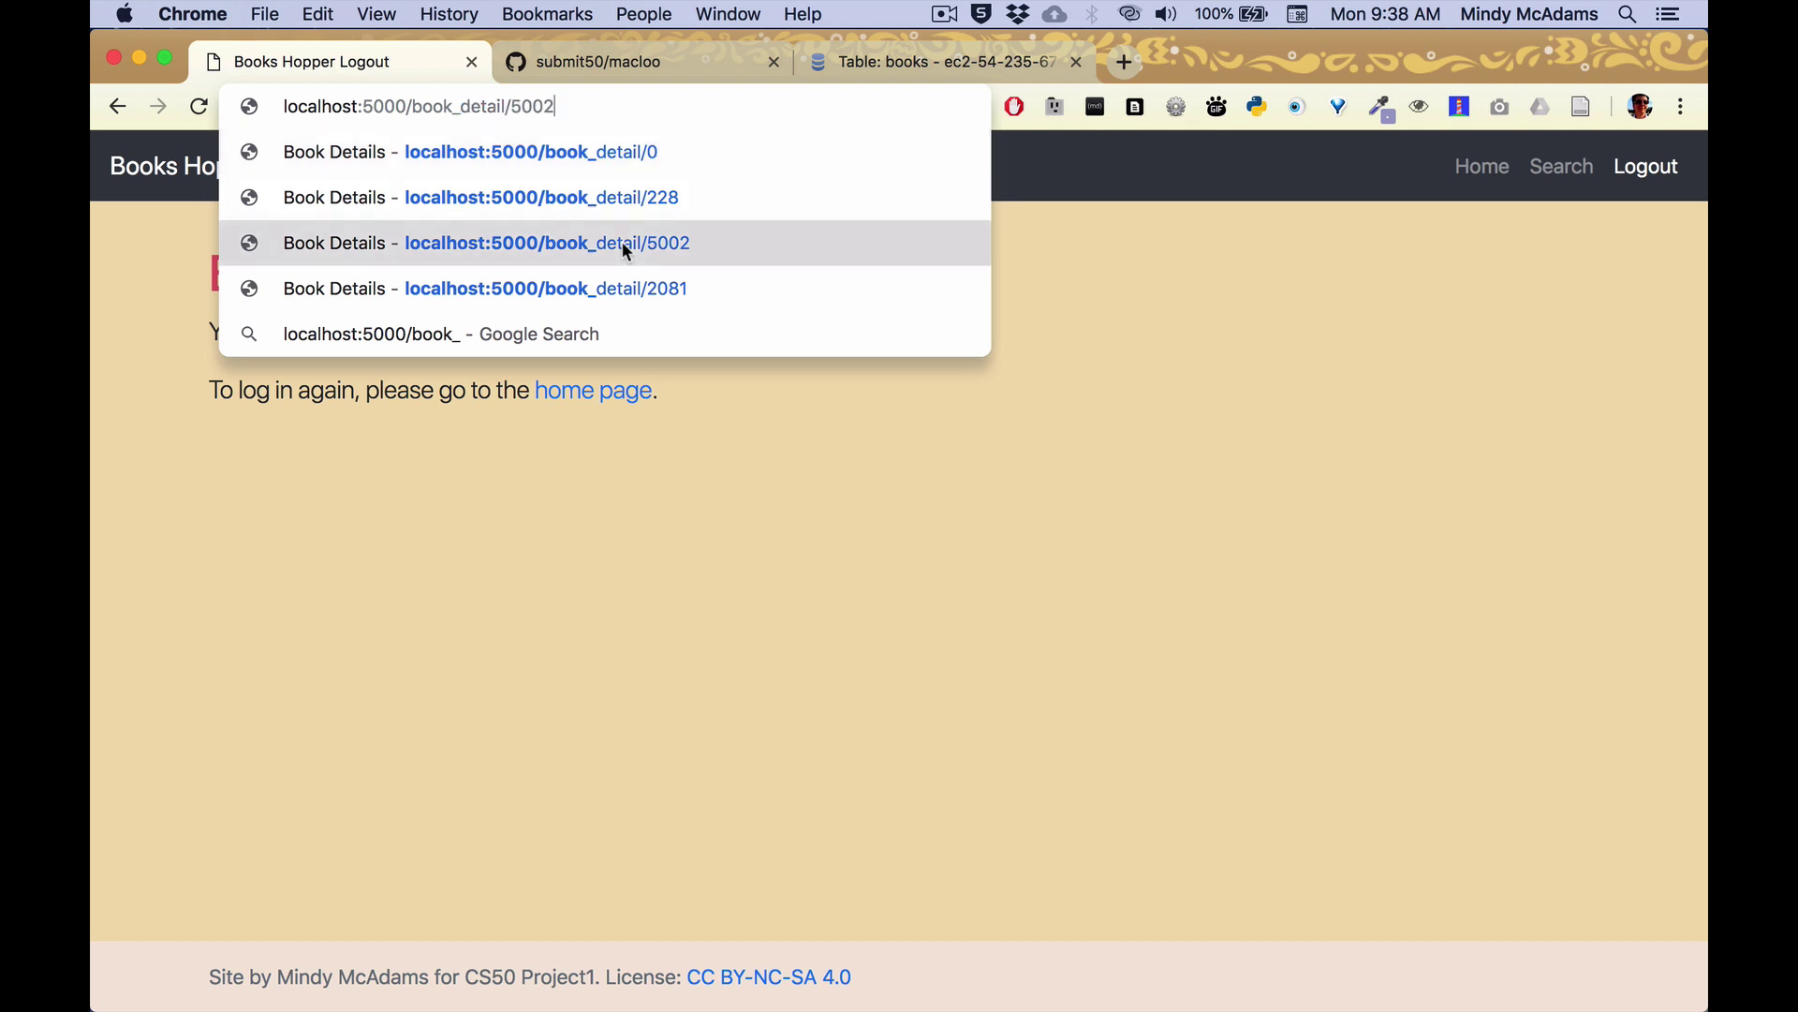
left_click(622, 242)
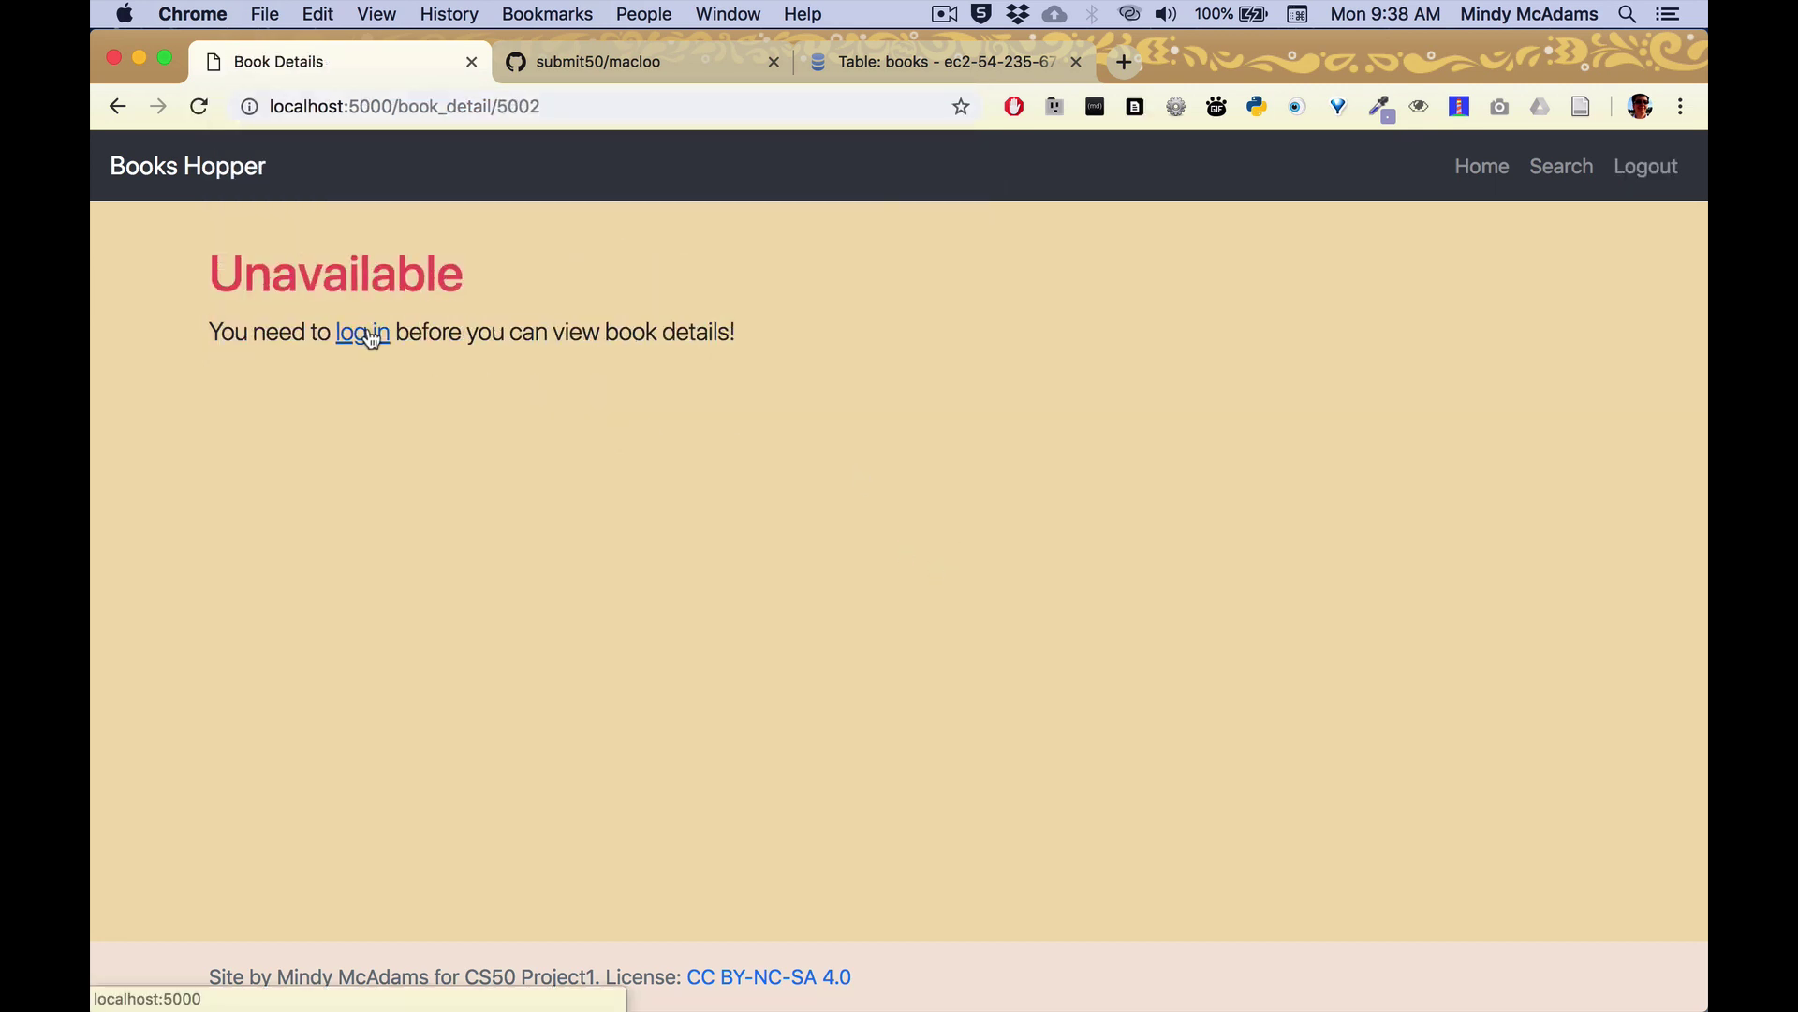
left_click(1557, 173)
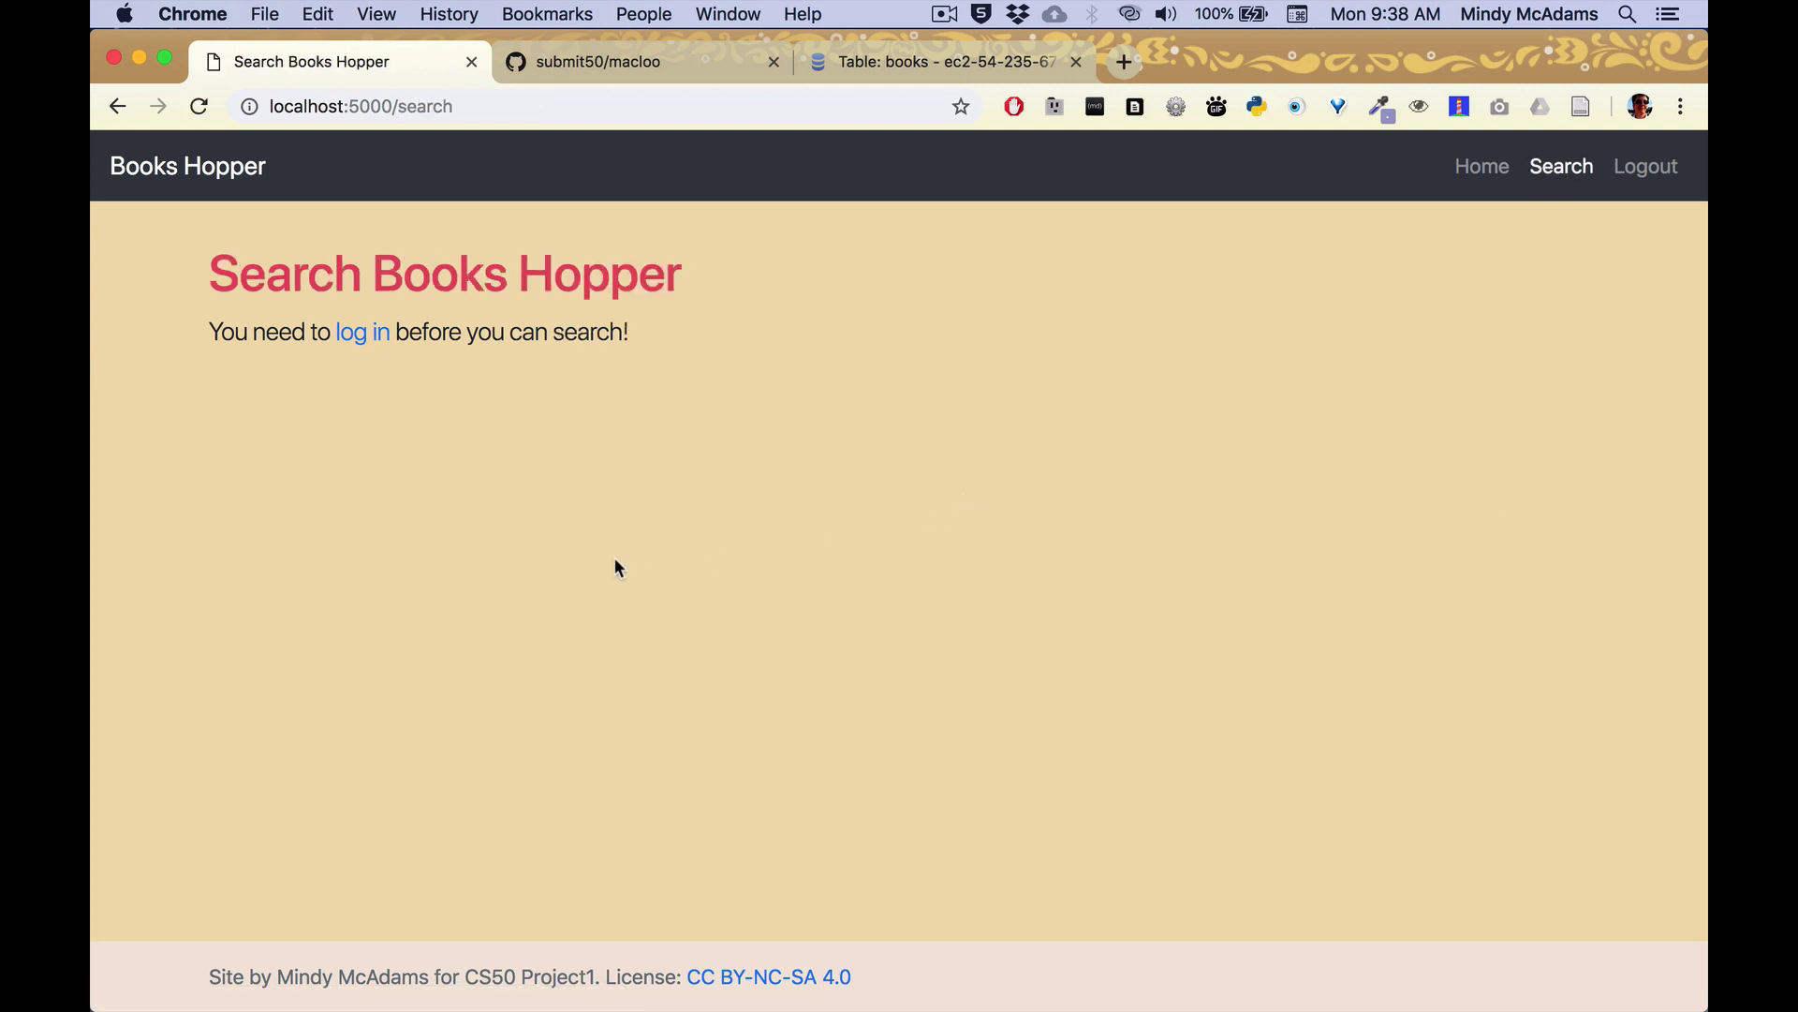
left_click_drag(397, 106, 481, 106)
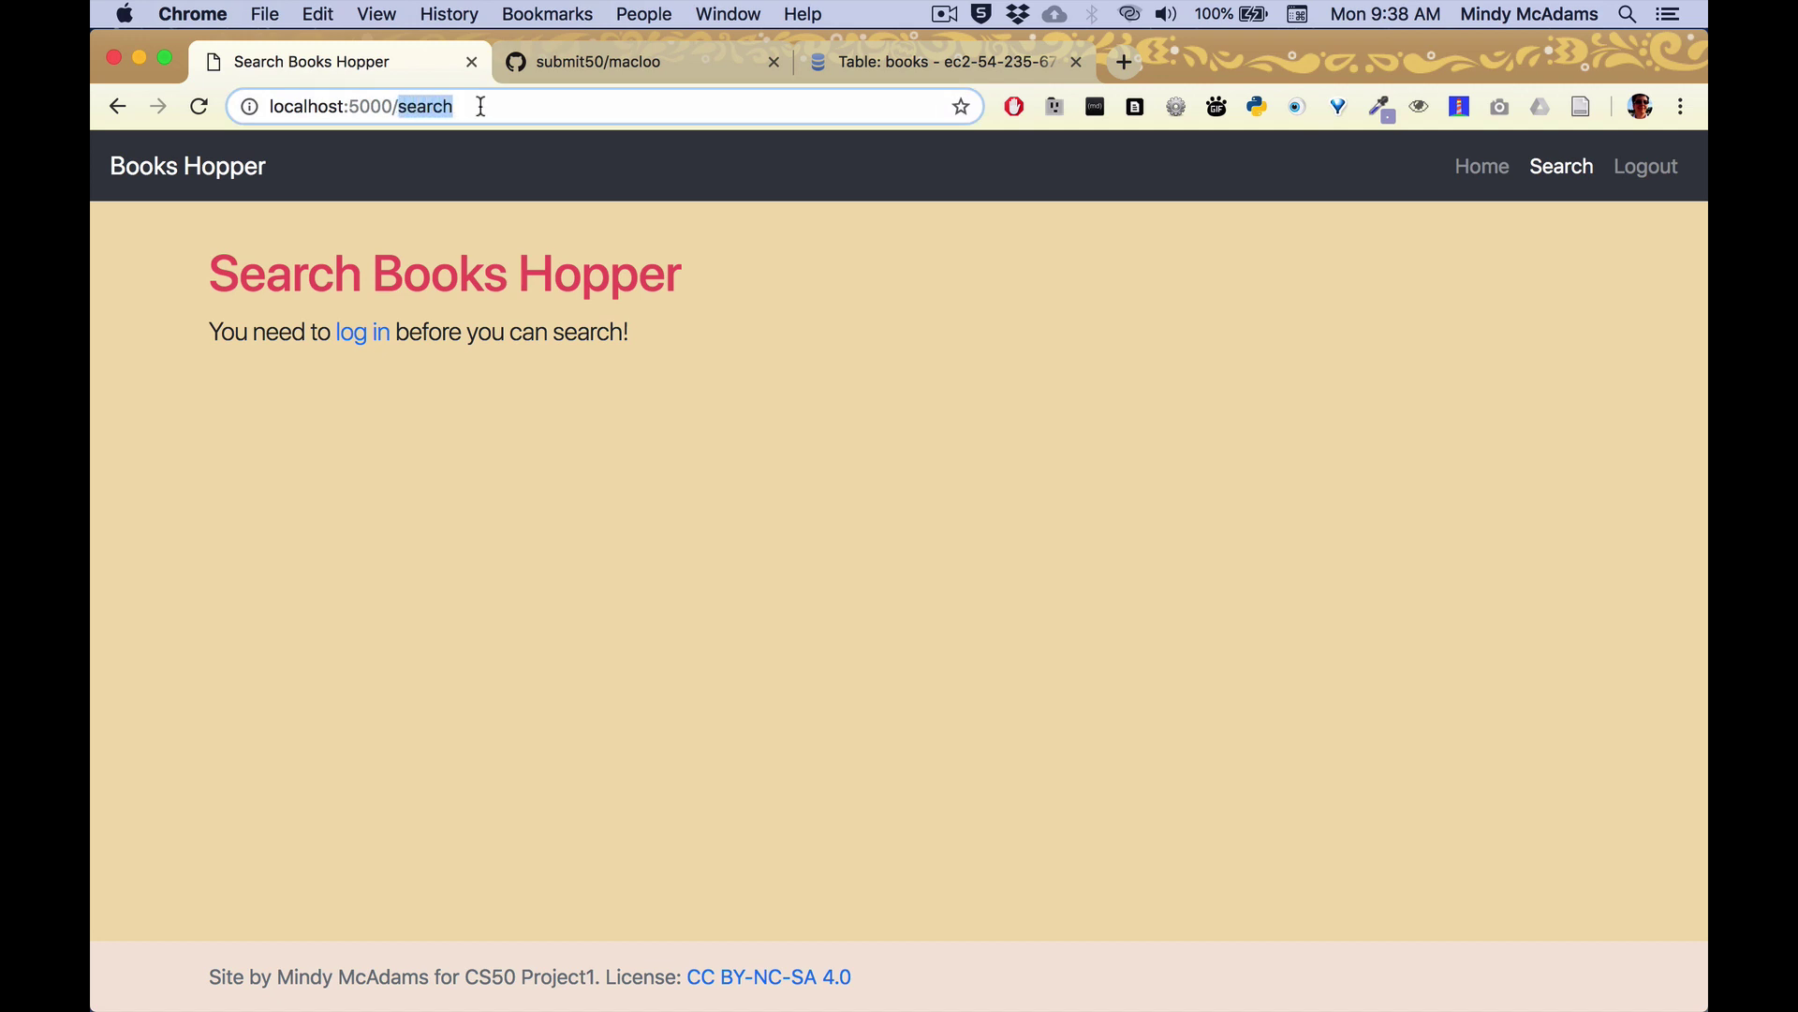
type("api")
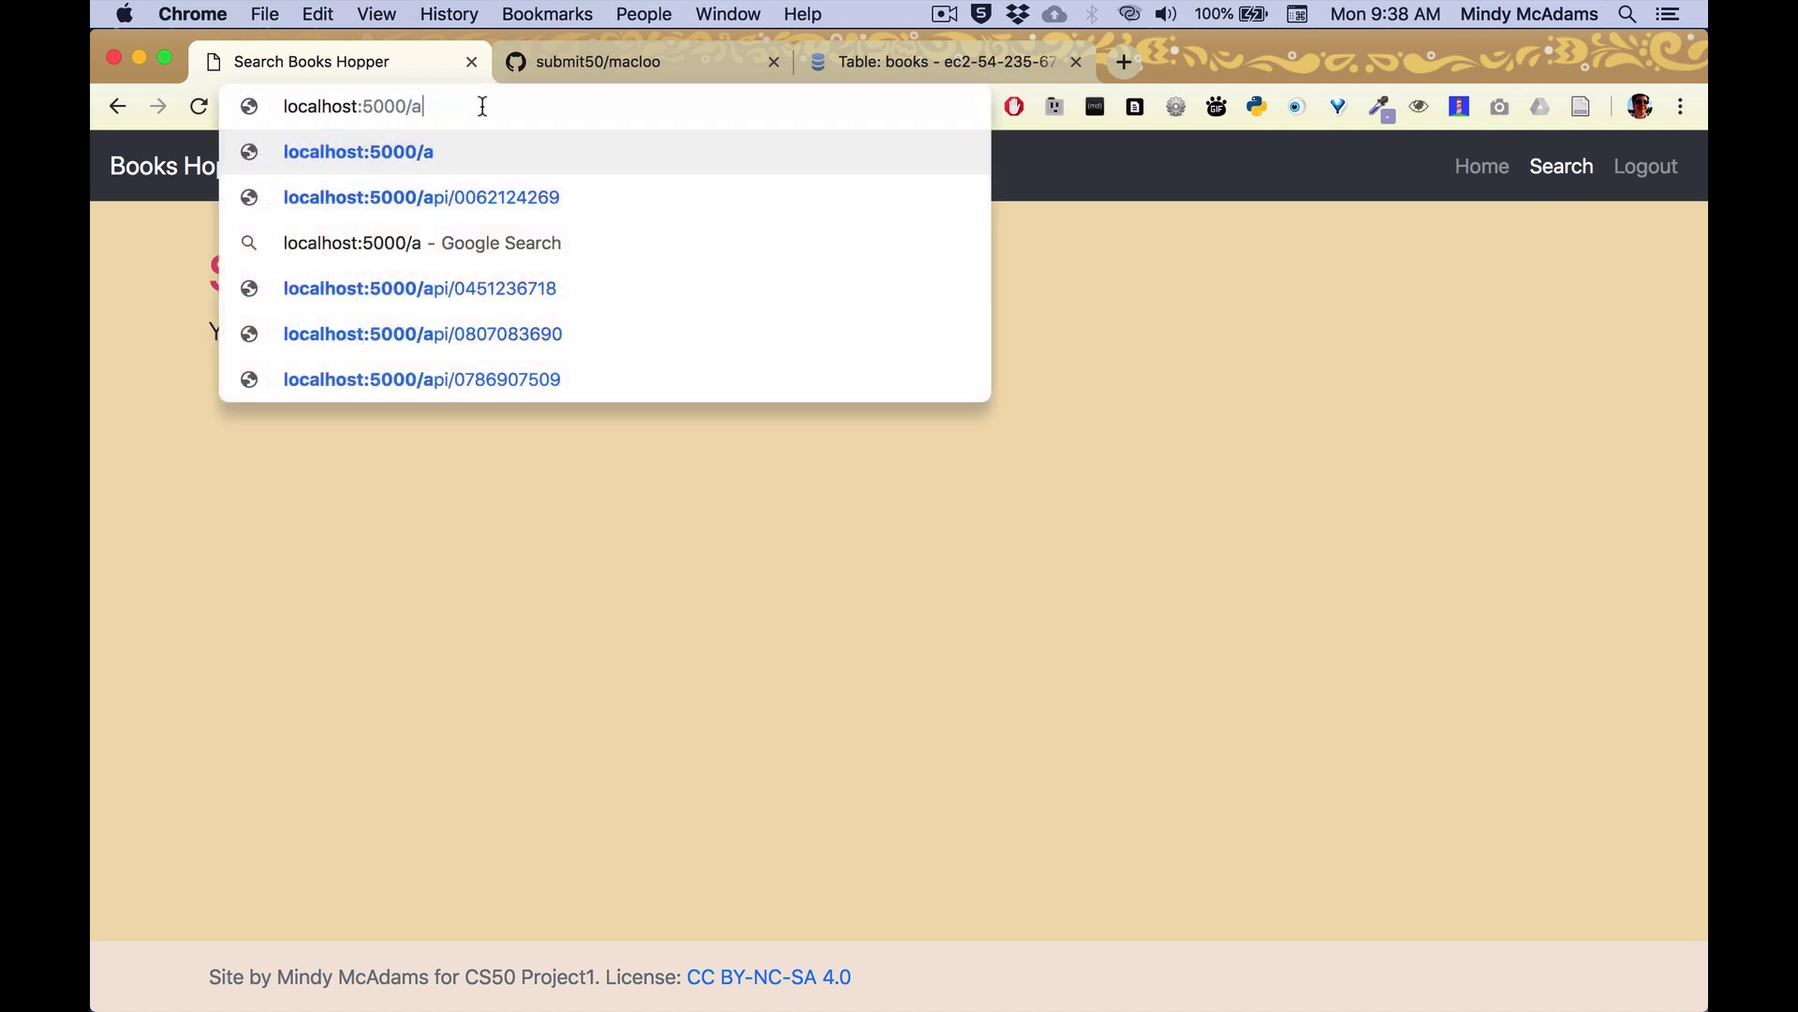
key("Down")
key("Down")
key("Down")
key("Return")
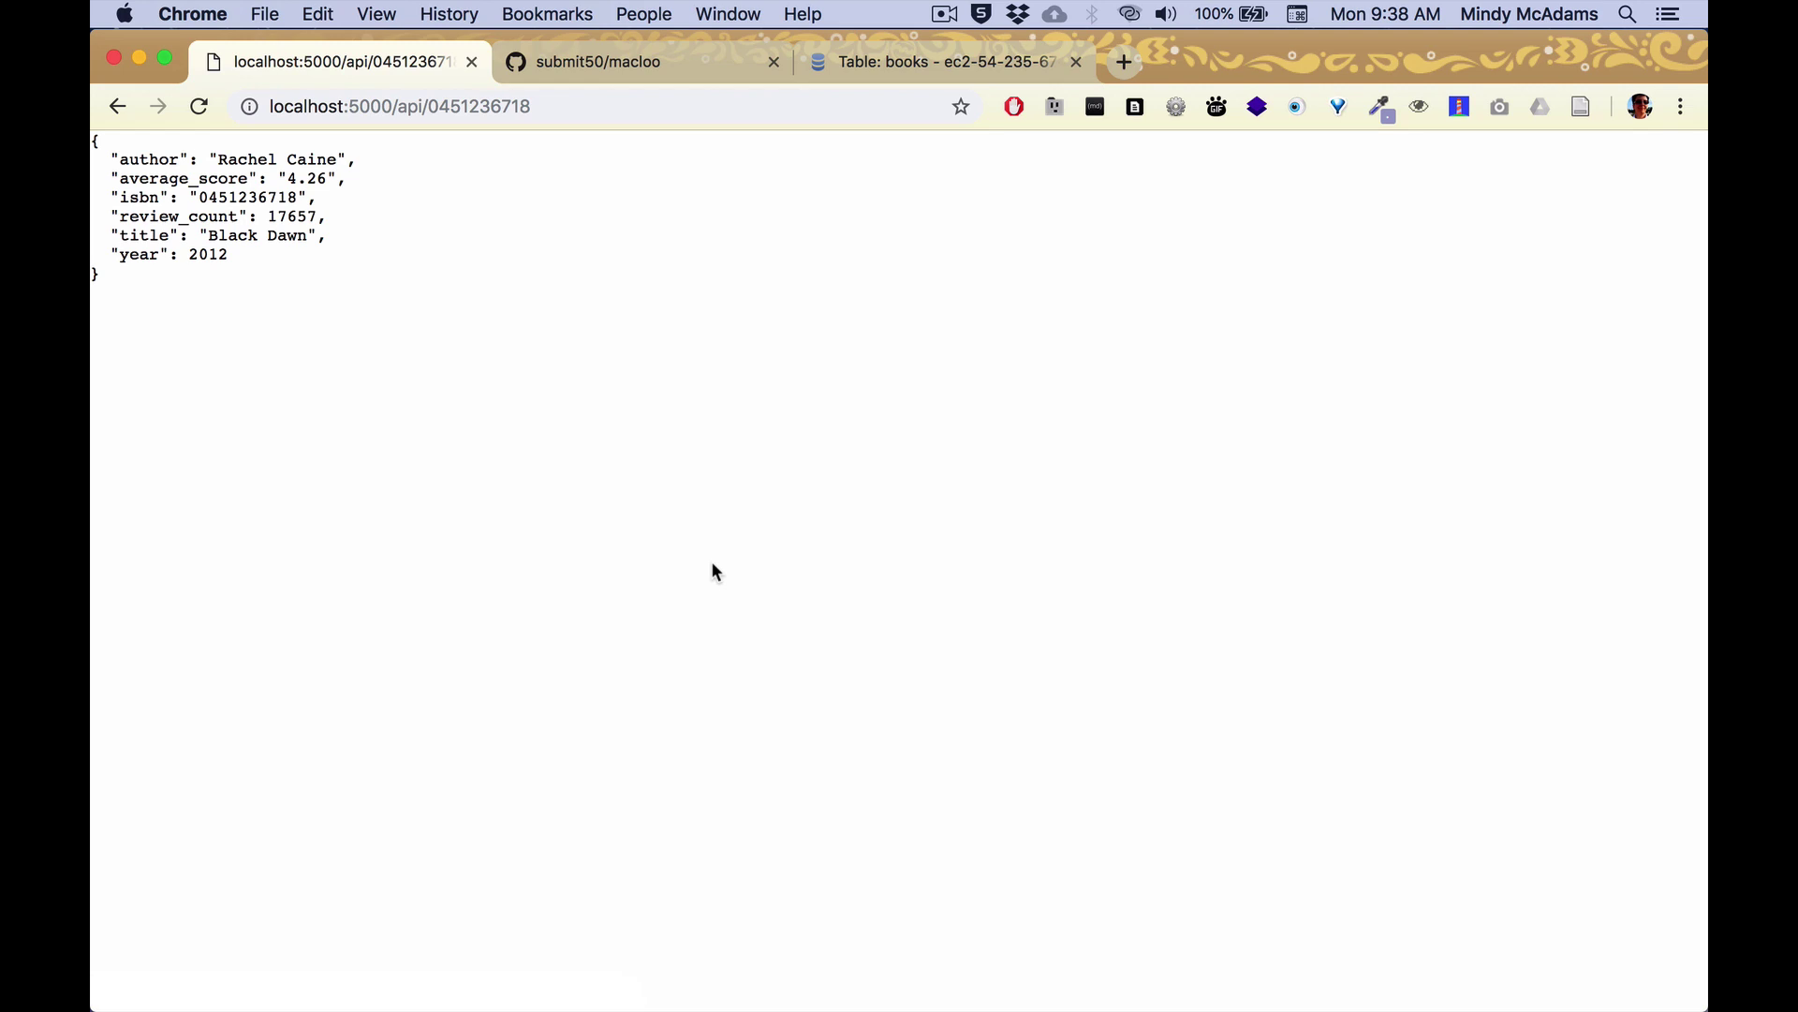
left_click(117, 109)
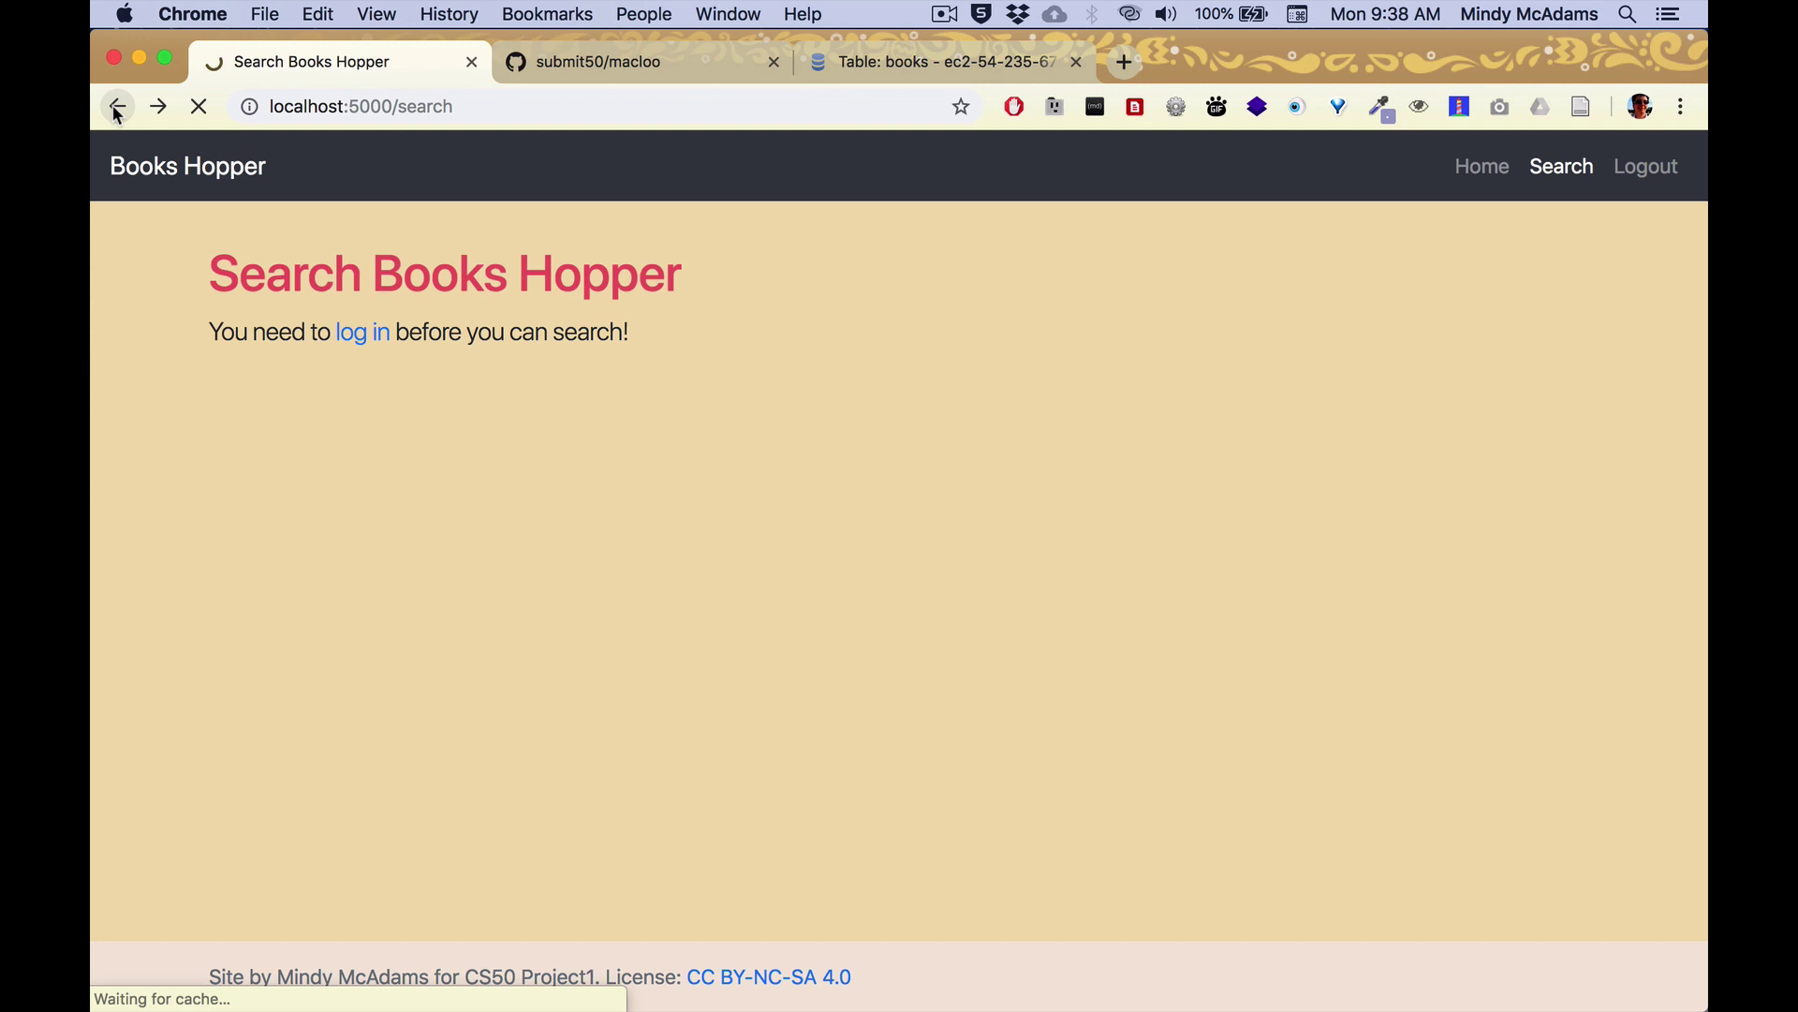
left_click(1480, 167)
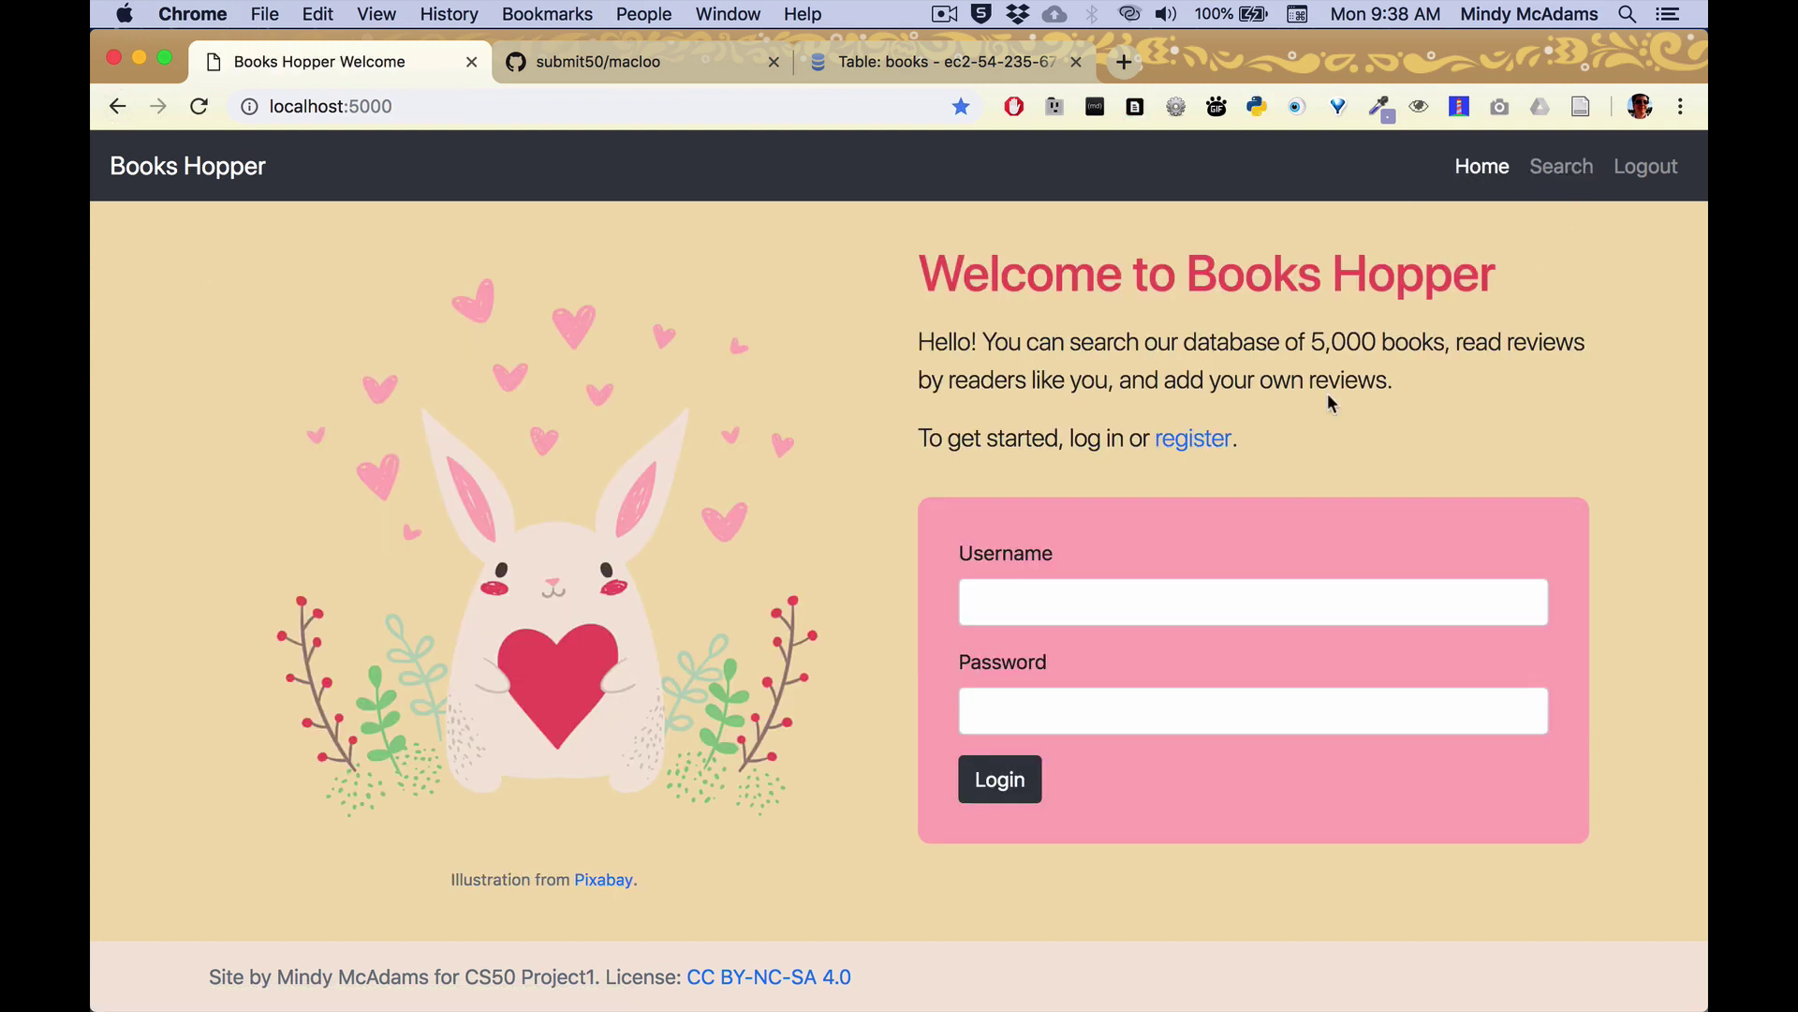
From the register page, enter localhost:5000/search_resuts to get the Error 404 page.
left_click(1193, 438)
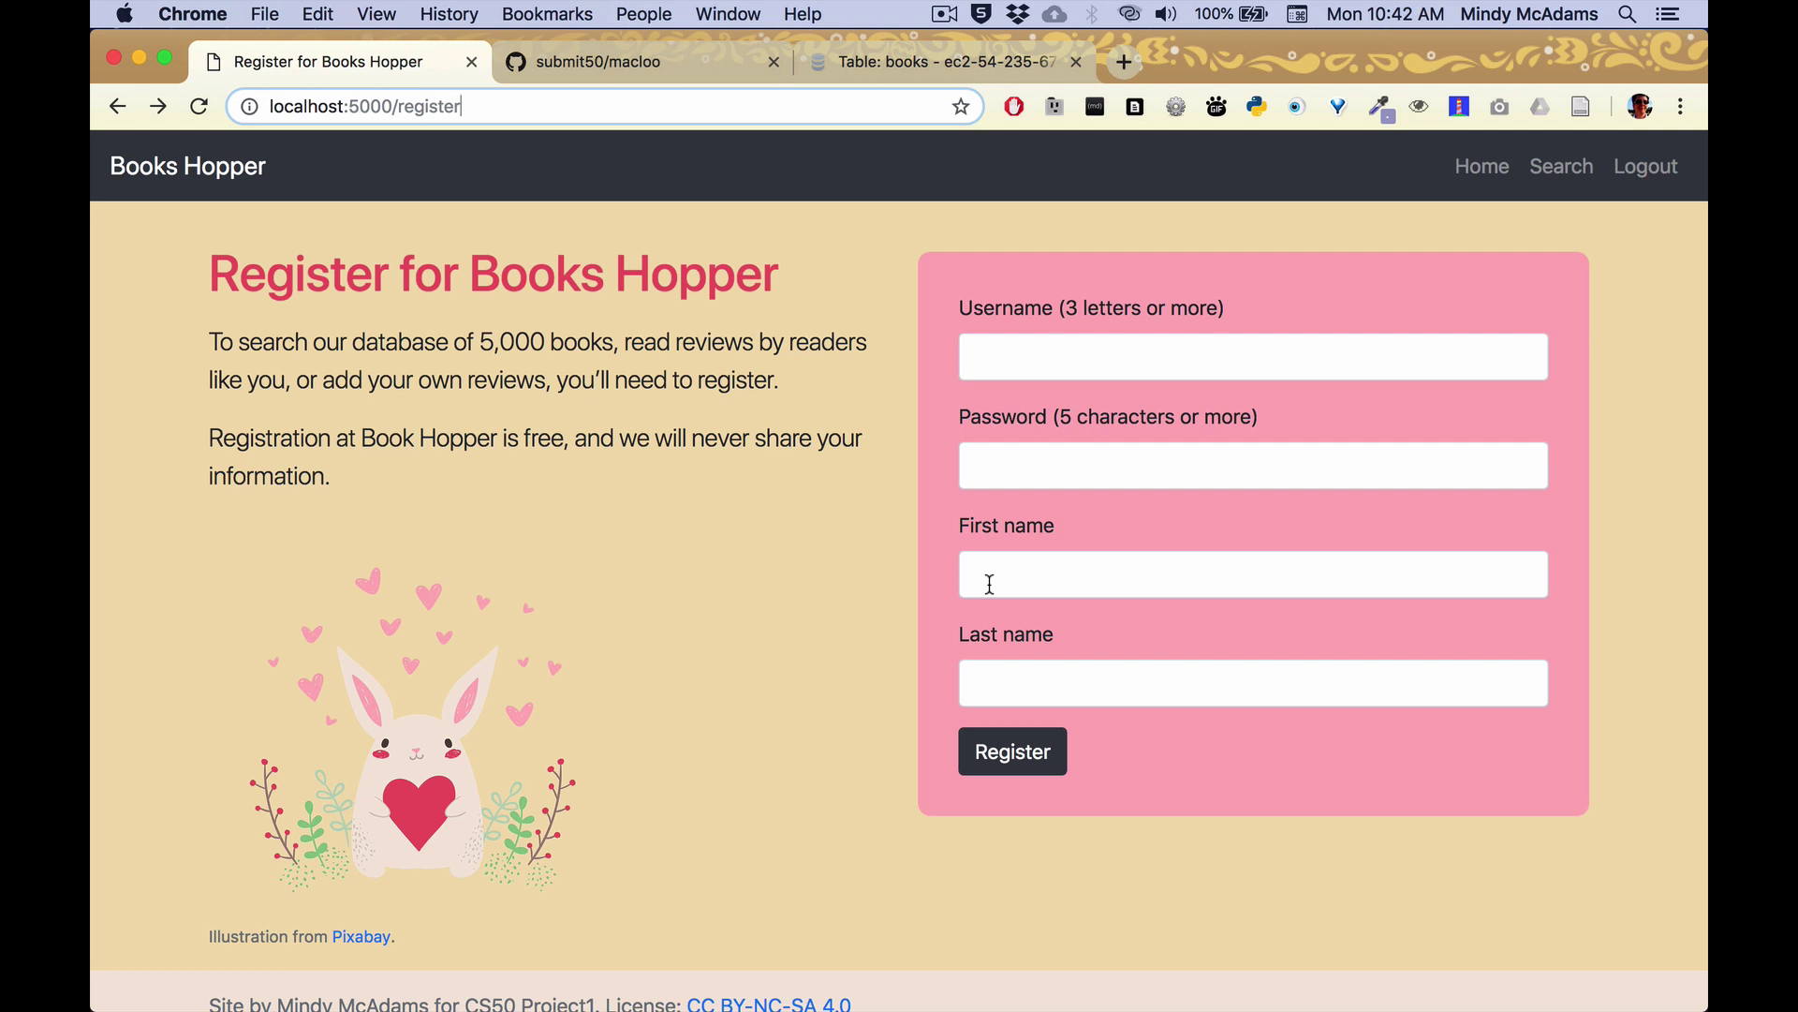
left_click_drag(403, 106, 492, 109)
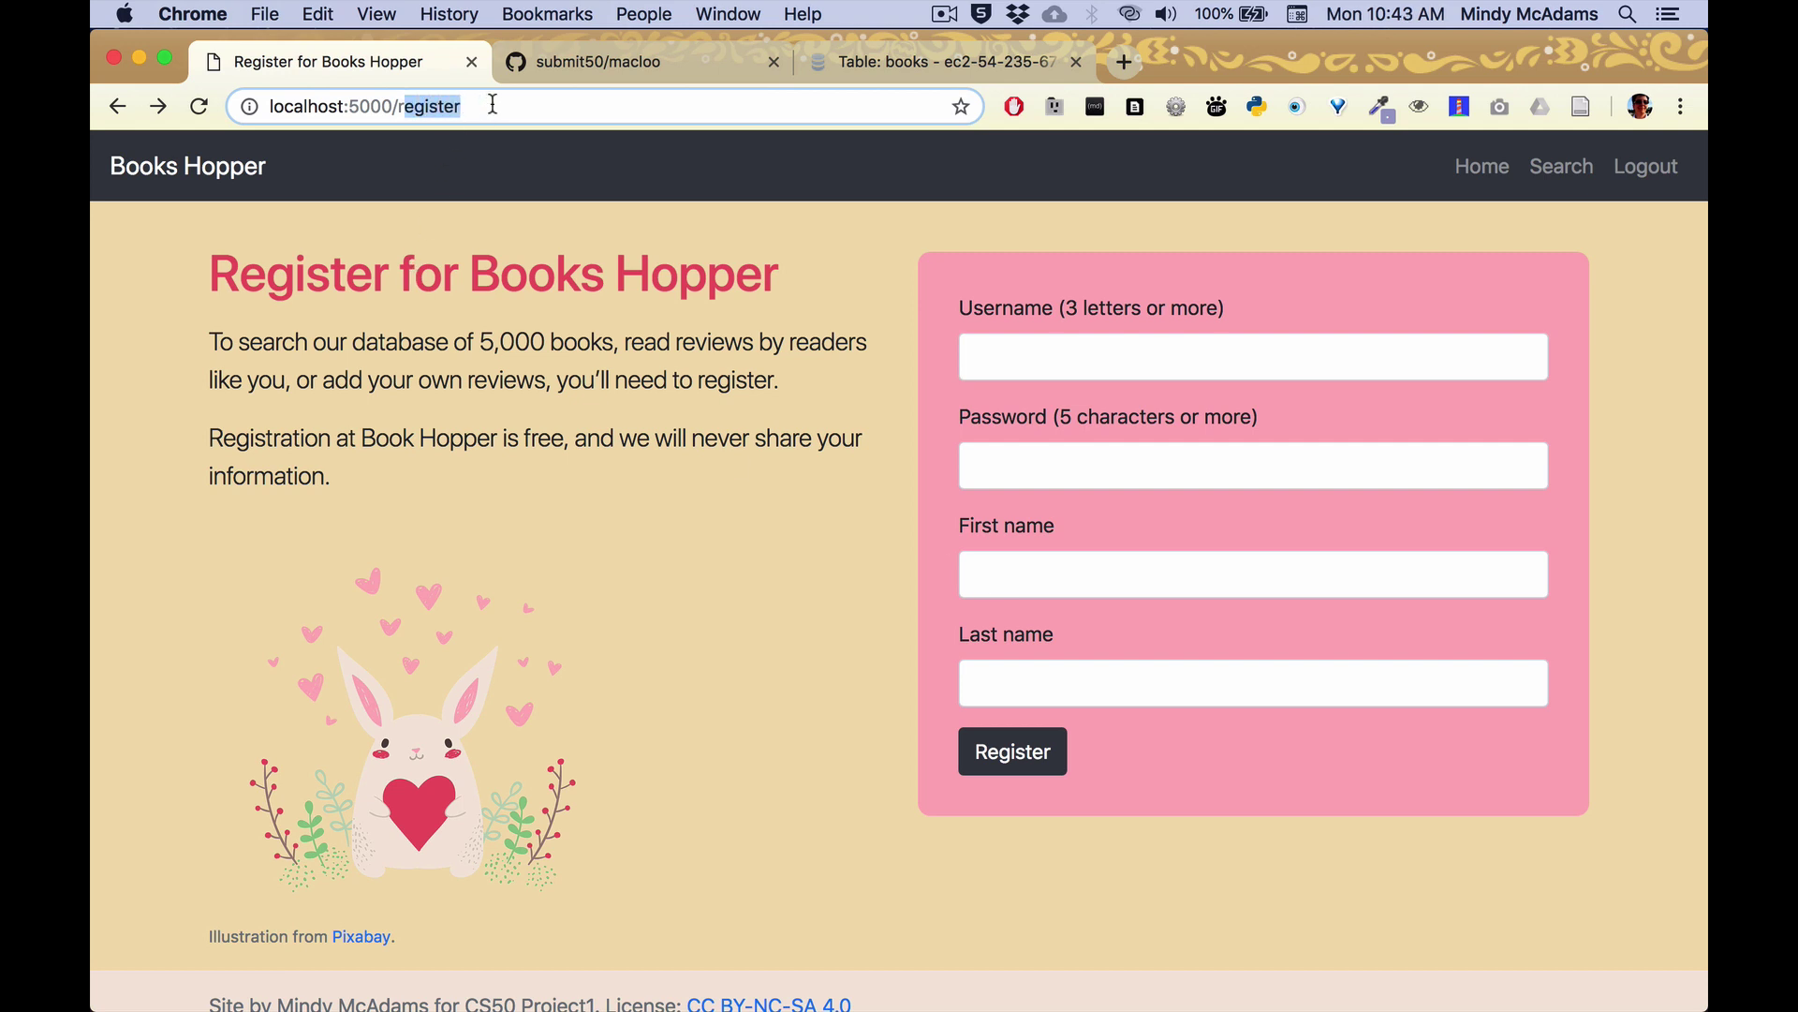
key("BackSpace")
key("BackSpace")
type("search_resuts")
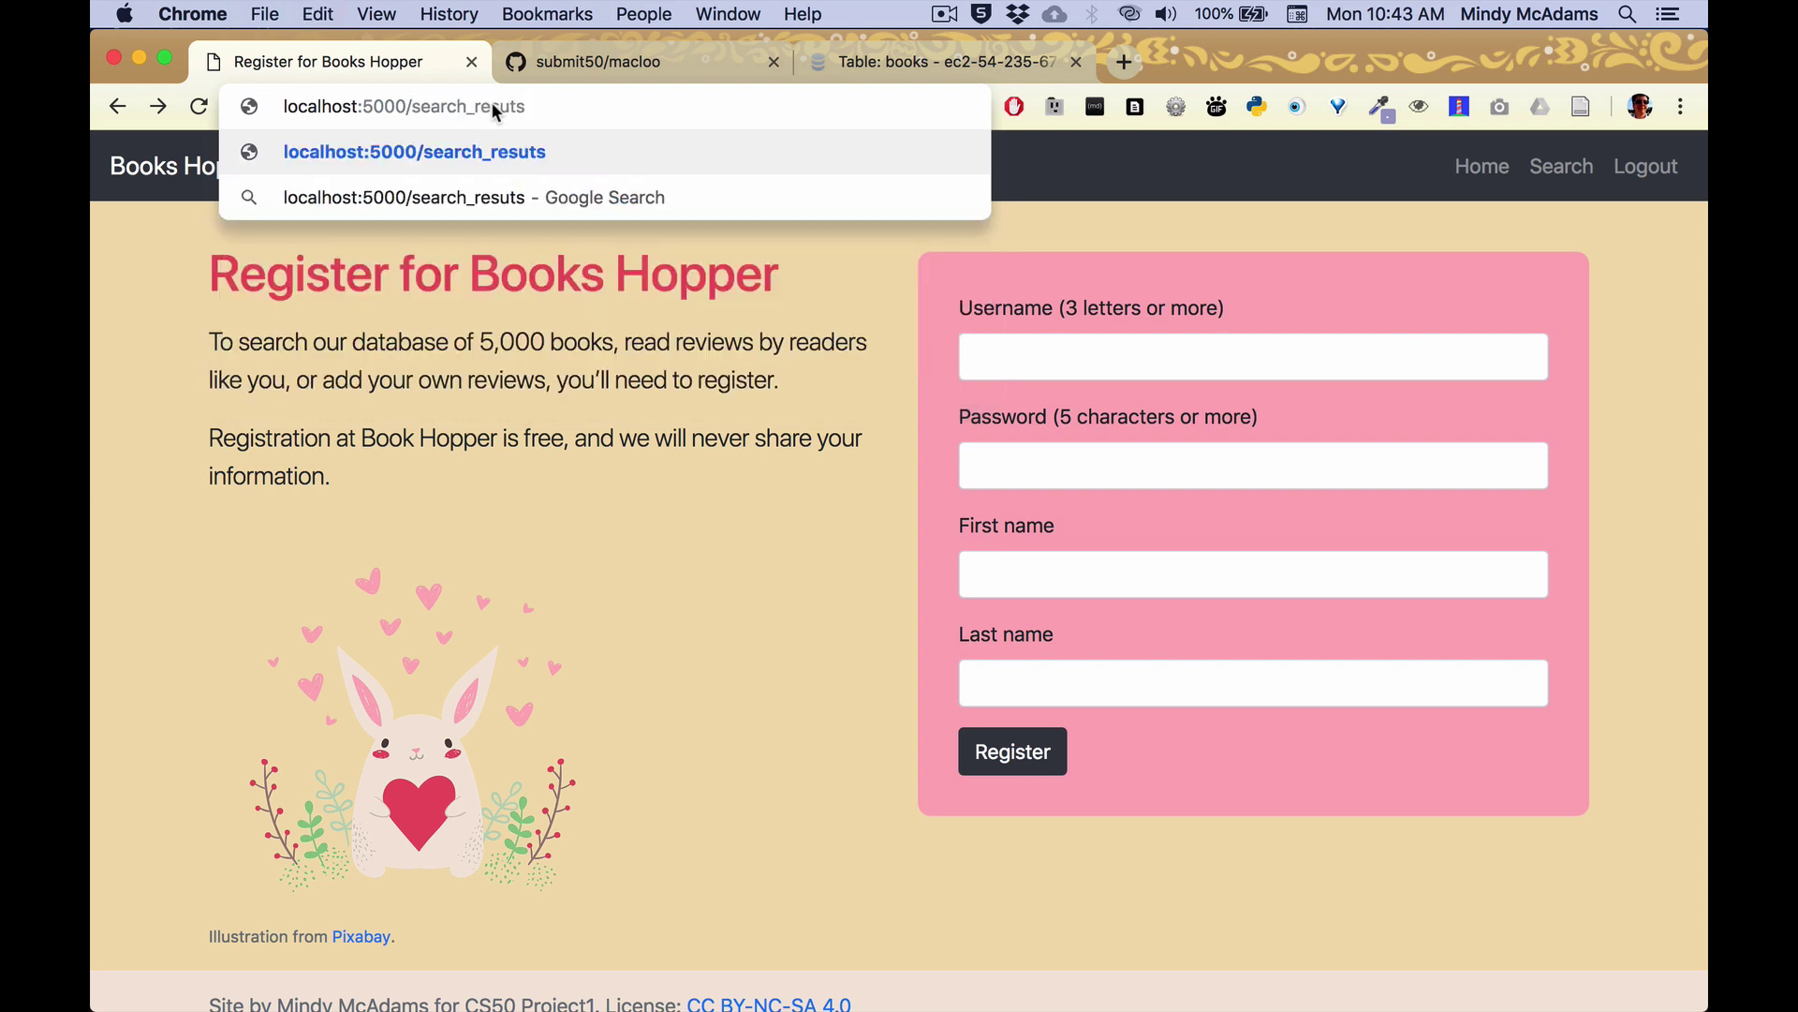
key("Return")
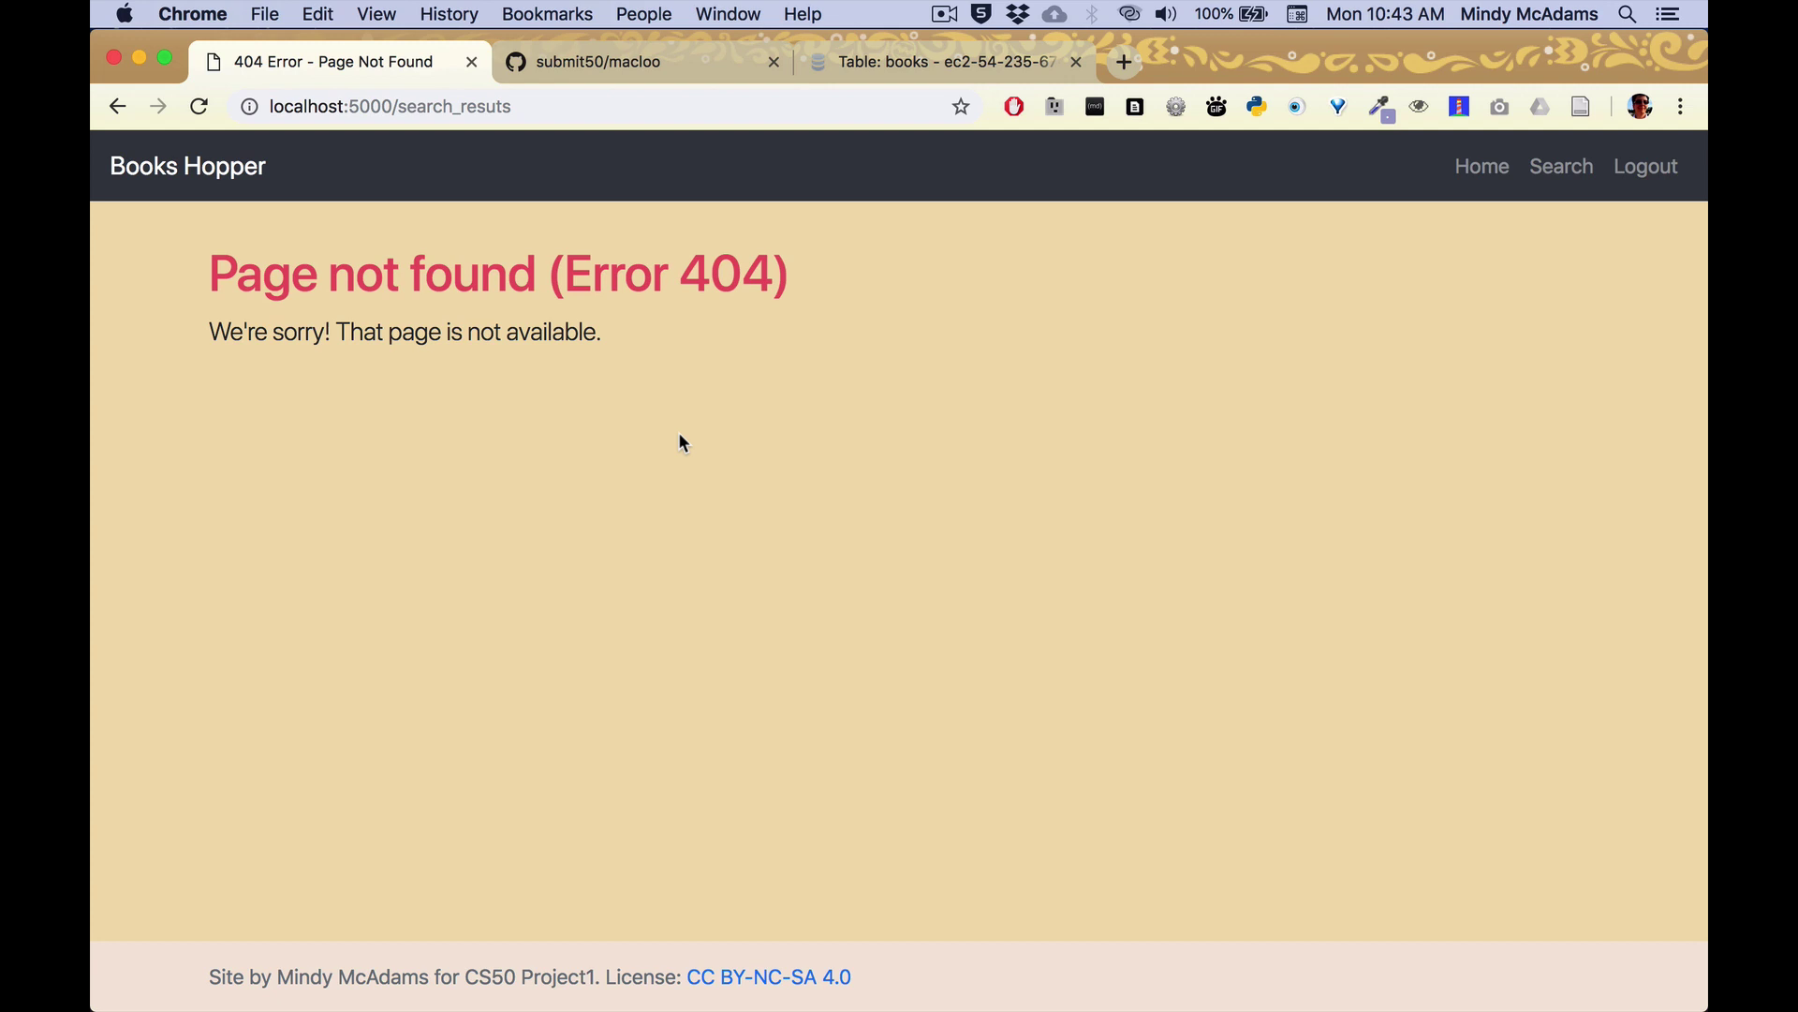
left_click_drag(398, 106, 514, 106)
left_click(599, 365)
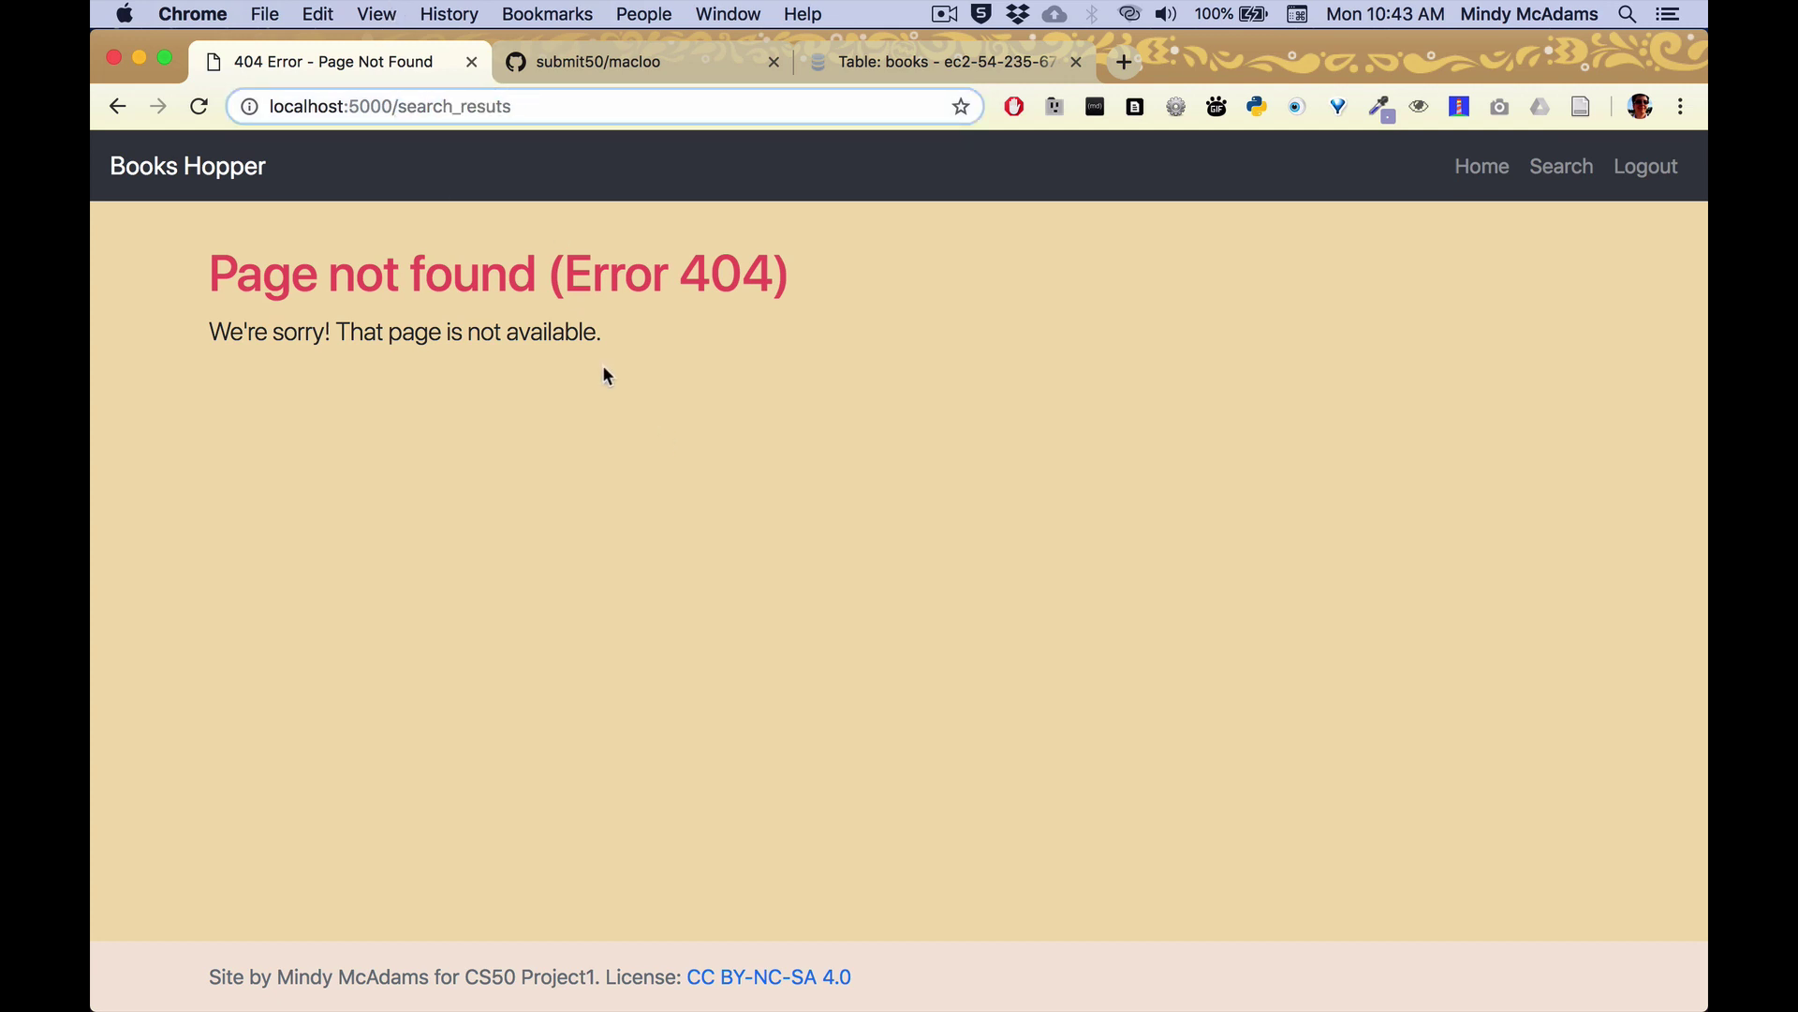